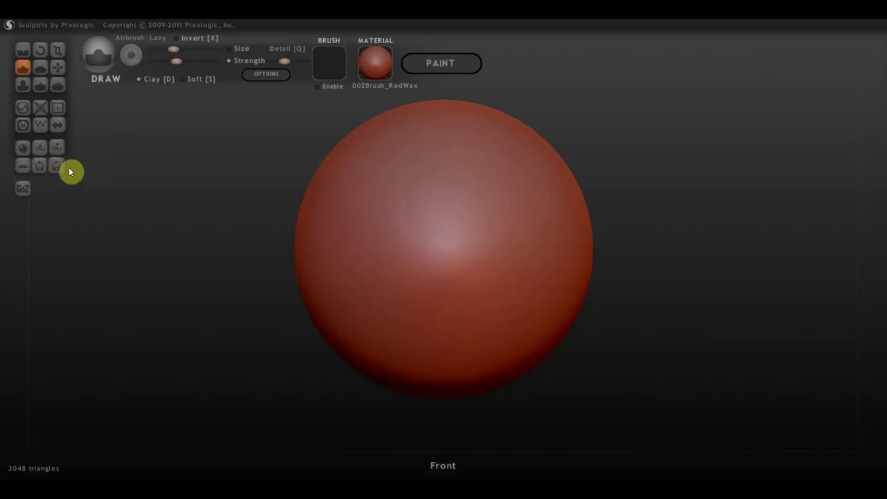
- Import Male_PlanesofHead_128 from the ВСЕ для SculptGL folder as a new scene
left_click(42, 150)
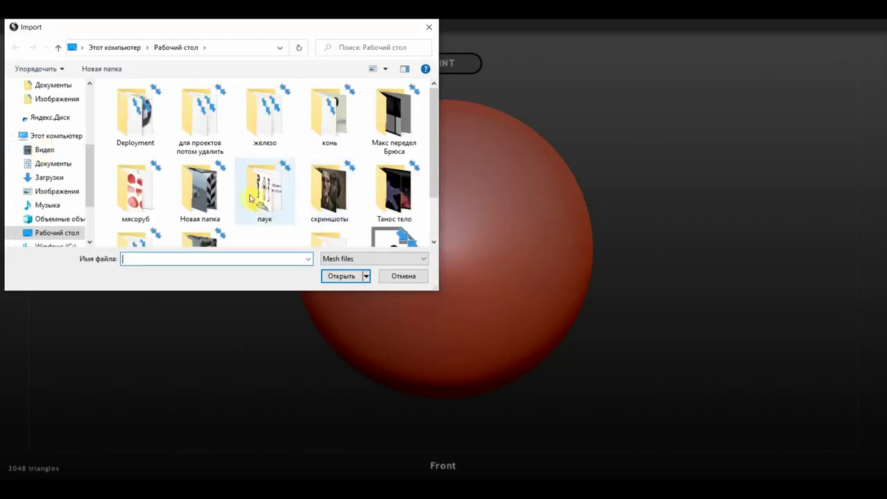
left_click(269, 194)
scroll(268, 194, "down", 1)
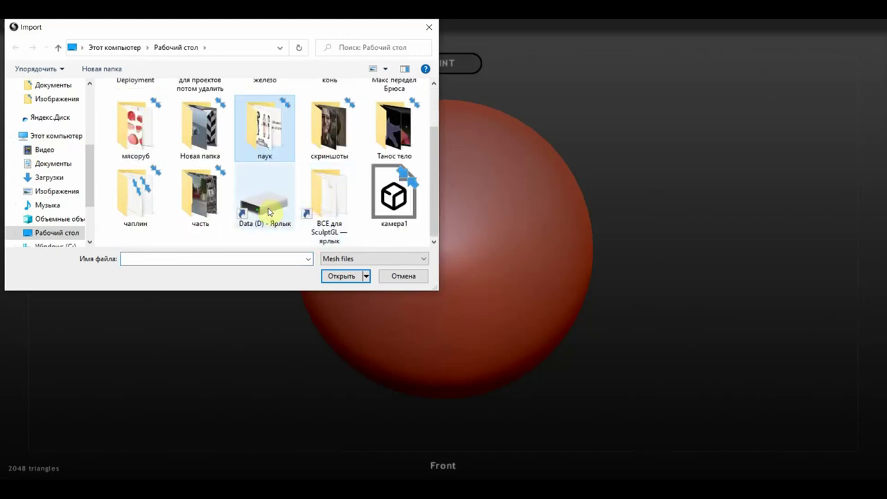
double_click(350, 196)
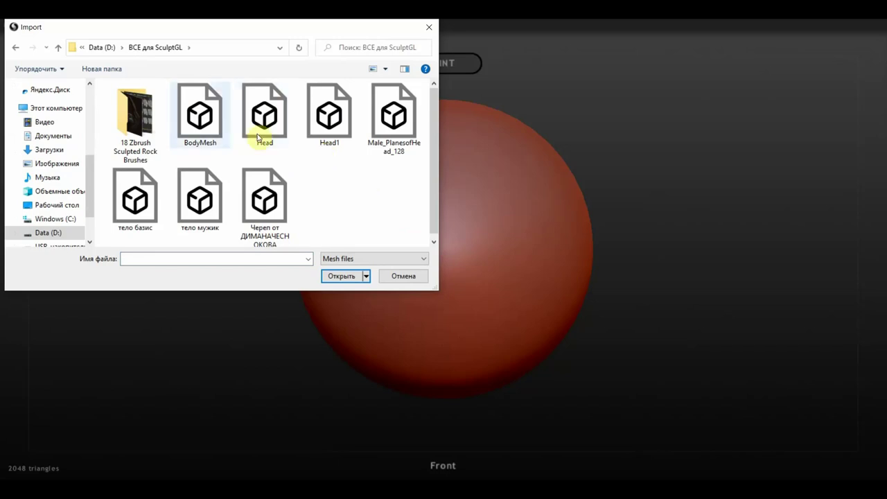
left_click(393, 149)
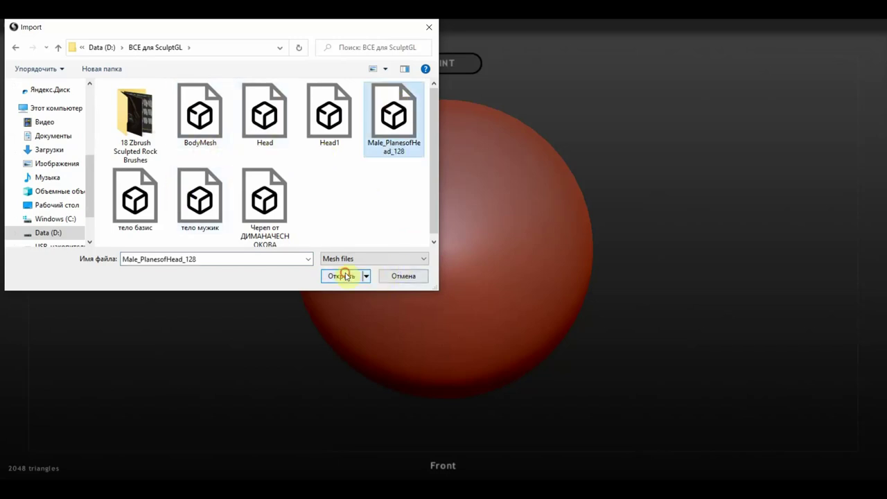
left_click(344, 275)
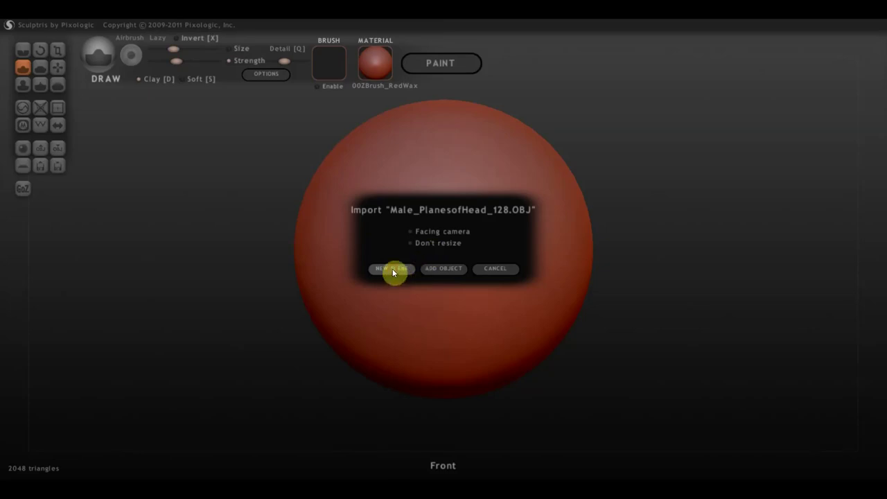
left_click(392, 269)
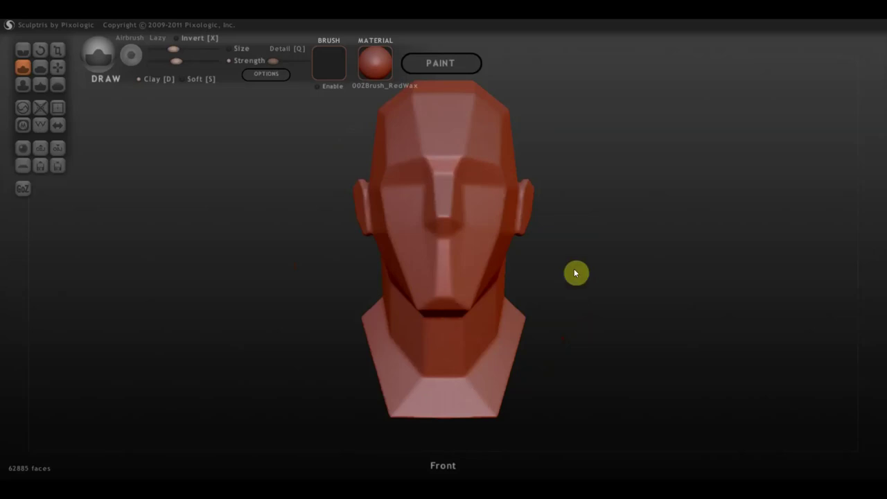
- Set the Desktop screenshot Скриншот 26.08.21_15.13.51 as the scene background in Options
mouse_move(562, 280)
left_mouse_down()
mouse_move(638, 285)
mouse_move(691, 276)
mouse_move(556, 295)
mouse_move(560, 282)
left_mouse_up()
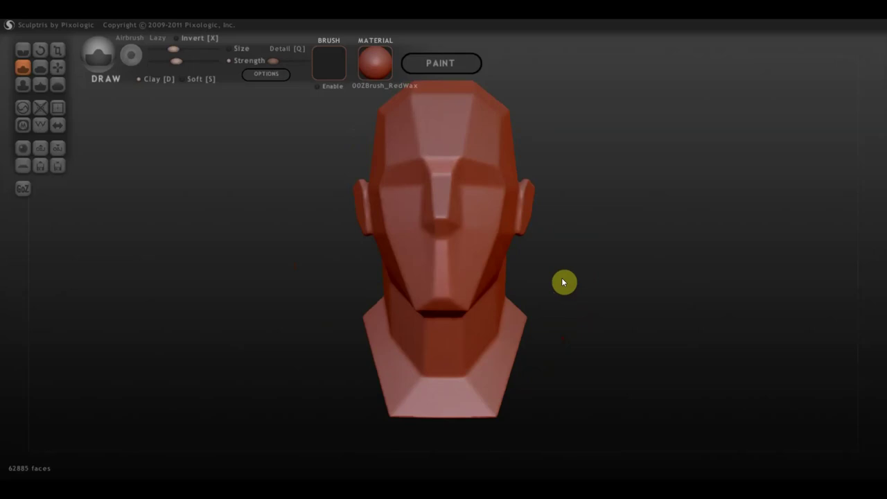
left_click(274, 77)
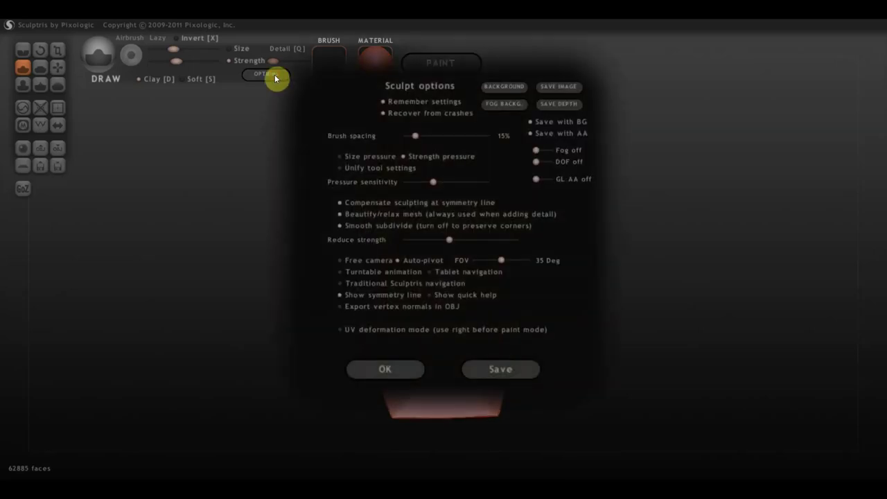
left_click(502, 86)
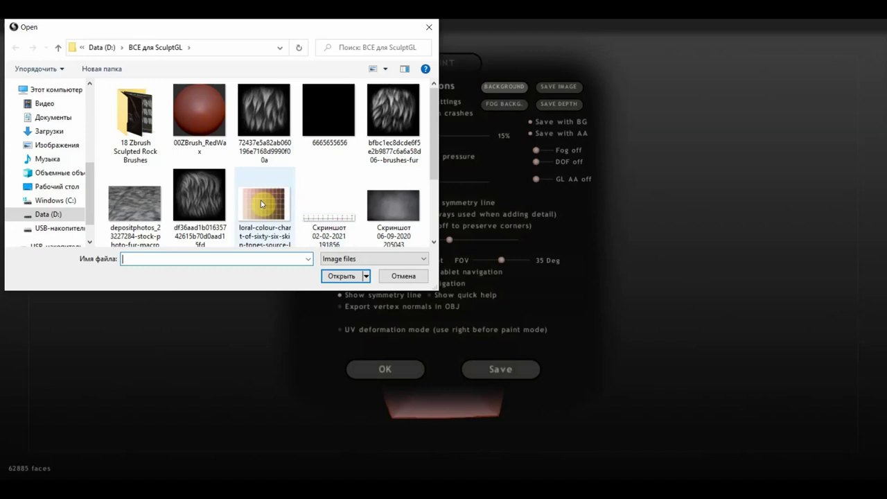
left_click(56, 187)
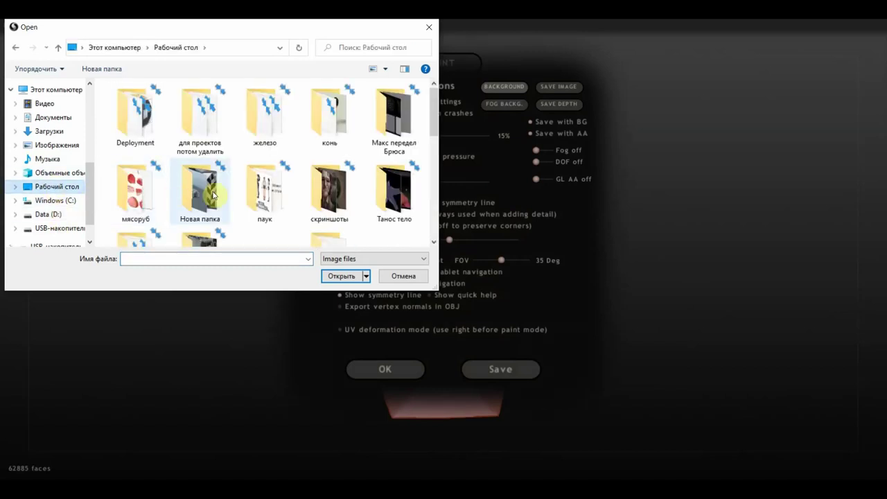
scroll(242, 201, "down", 3)
scroll(250, 202, "down", 1)
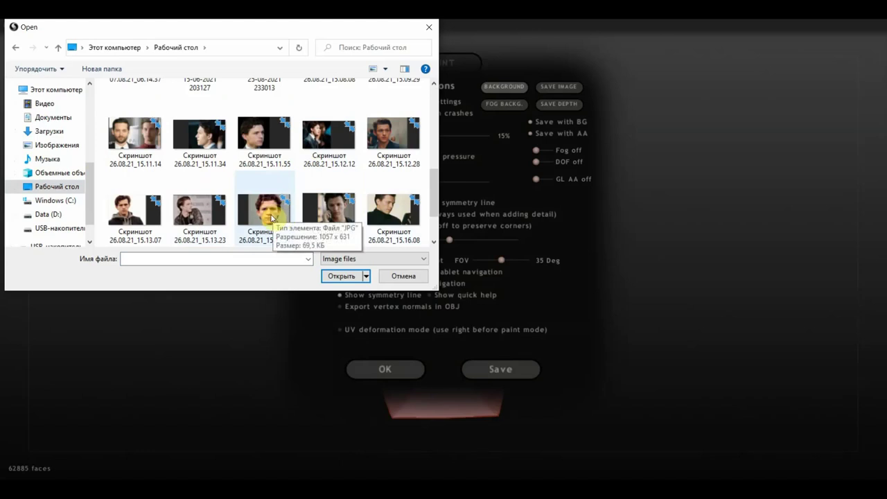
left_click(270, 218)
scroll(351, 211, "down", 1)
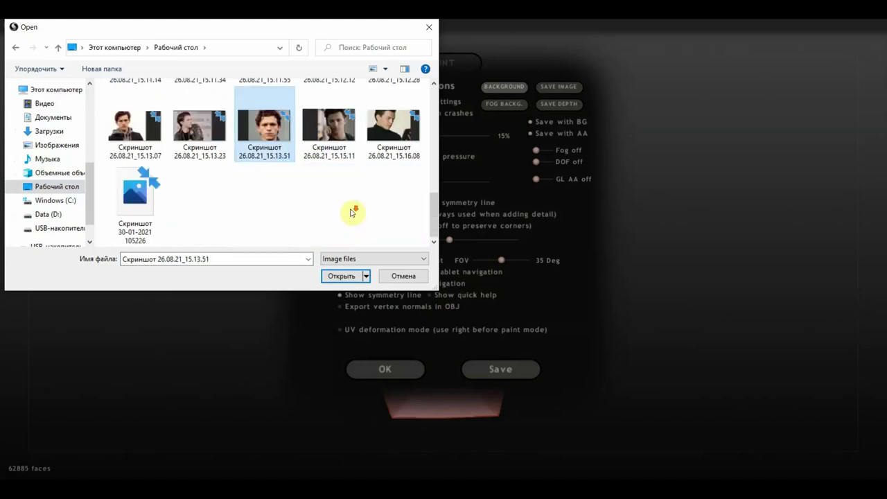
scroll(352, 212, "up", 1)
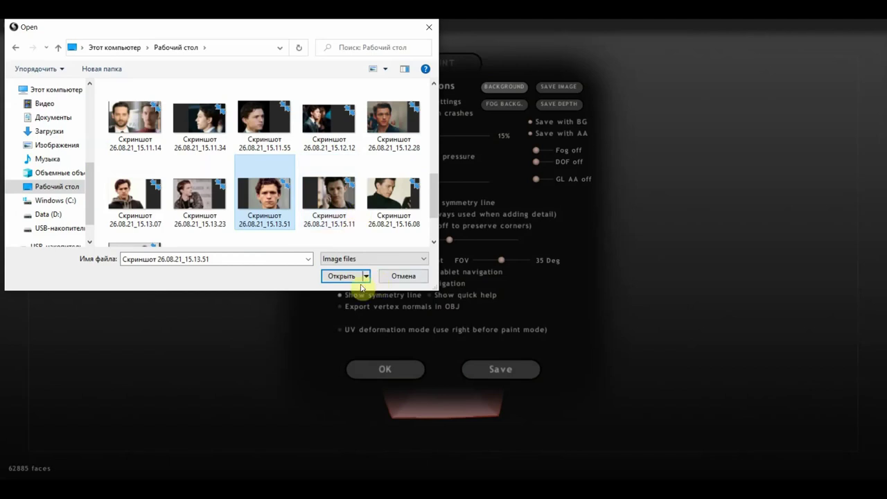
left_click(341, 276)
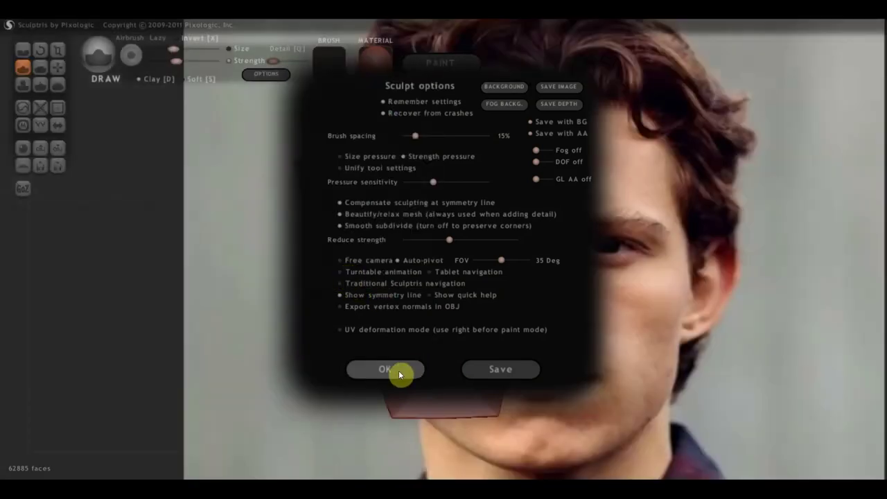
left_click(398, 373)
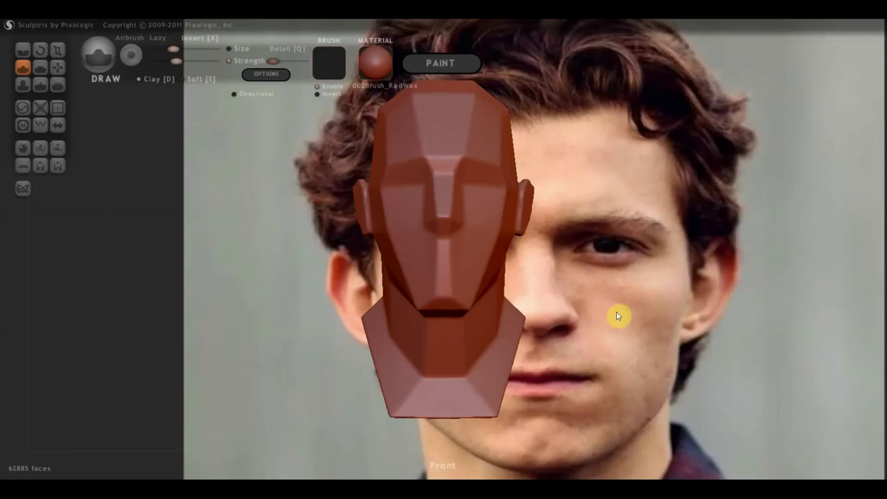
- Zoom, pan and rotate the frontal head over the photo's face, then make the mesh sculptable
scroll(617, 312, "down", 3)
mouse_move(614, 305)
middle_mouse_down()
mouse_move(445, 360)
mouse_move(578, 354)
middle_mouse_up()
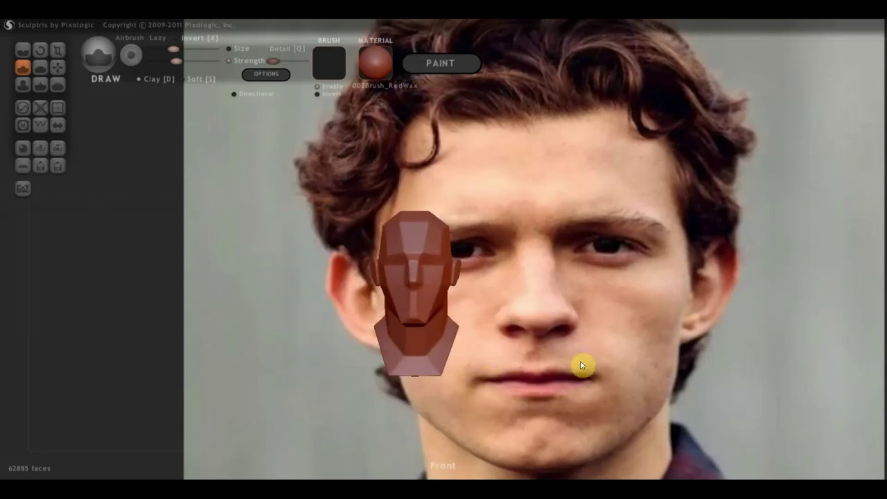
scroll(582, 363, "up", 2)
scroll(610, 312, "up", 1)
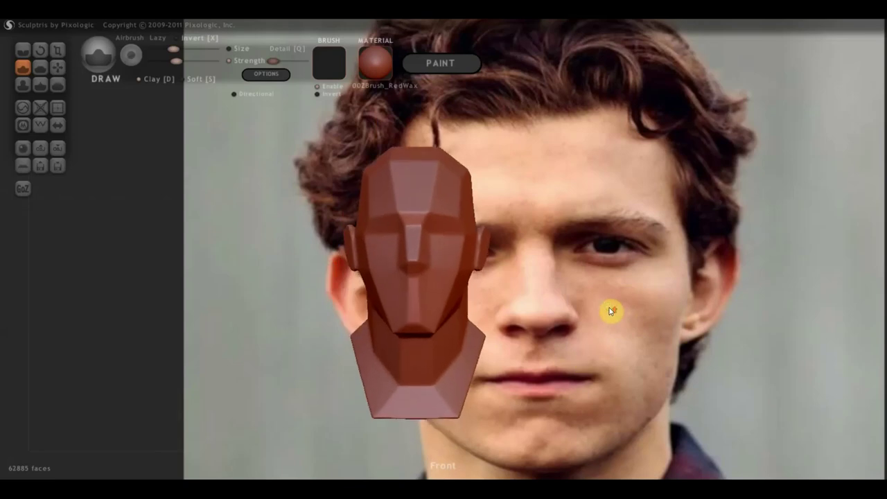
scroll(614, 312, "up", 2)
scroll(617, 308, "up", 1)
scroll(627, 301, "up", 1)
scroll(632, 292, "up", 1)
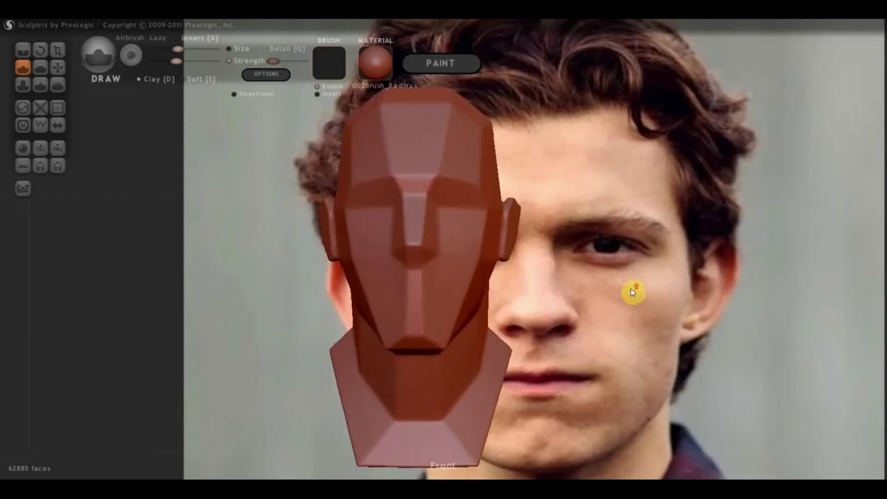
mouse_move(632, 292)
left_mouse_down()
mouse_move(652, 293)
mouse_move(643, 291)
left_mouse_up()
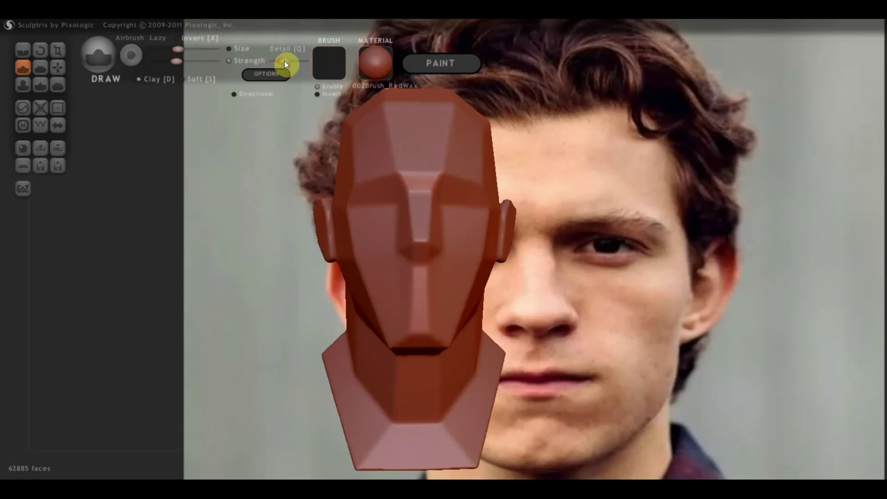
scroll(363, 187, "up", 1)
mouse_move(520, 149)
left_mouse_down()
mouse_move(577, 146)
mouse_move(607, 209)
left_mouse_up()
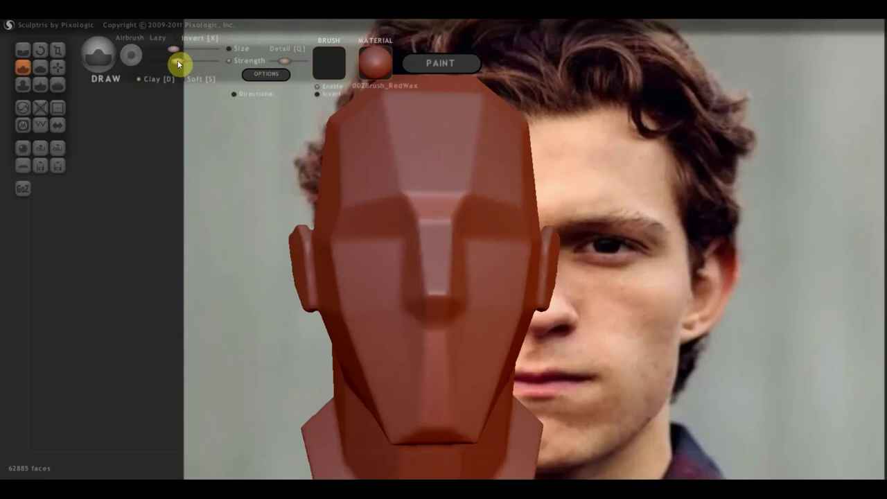
left_click(346, 204)
- Turn on symmetry and deepen the brow and both eye sockets with Draw strokes, then select Flatten
left_click_drag(345, 205, 360, 203)
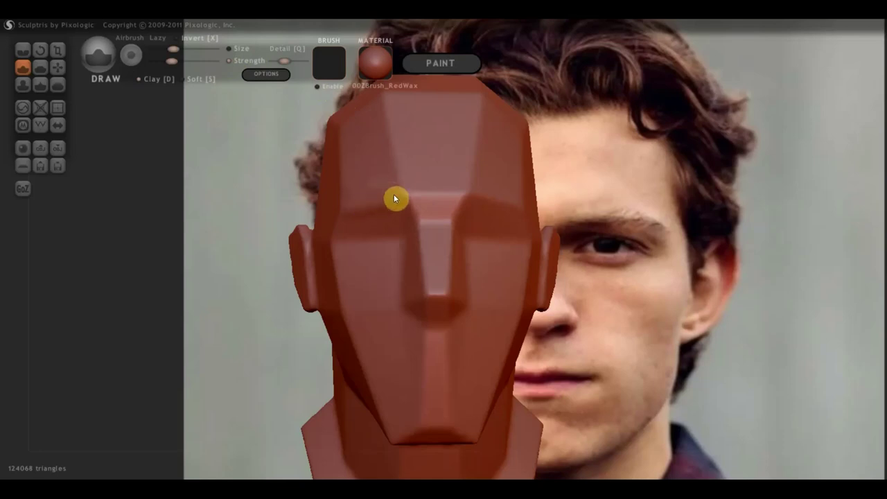
left_click(57, 125)
left_click(451, 288)
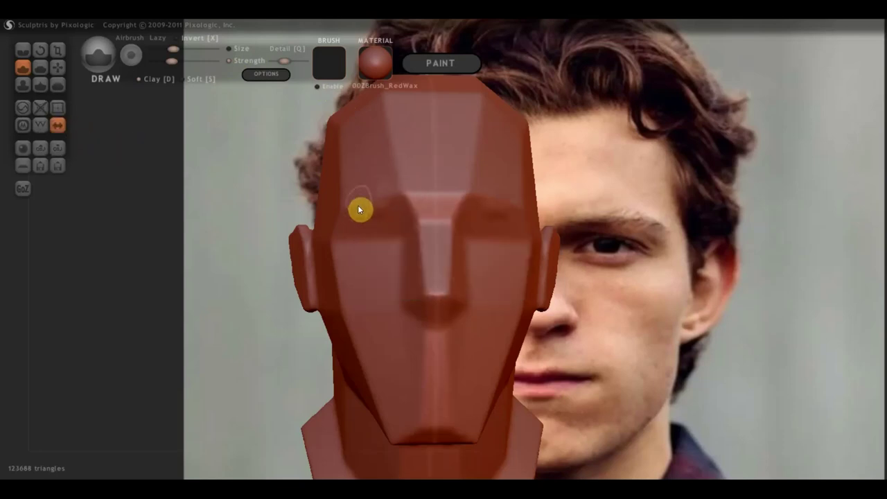
left_click_drag(342, 202, 377, 204)
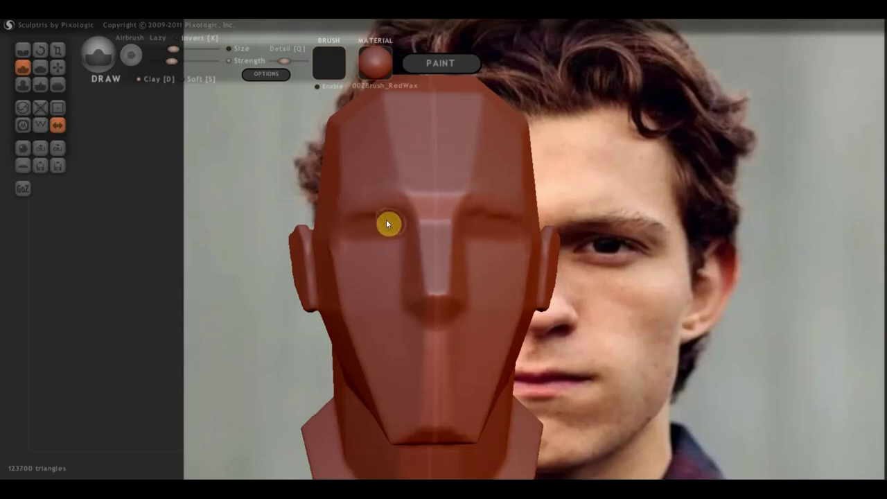
mouse_move(390, 221)
left_mouse_down()
mouse_move(355, 226)
mouse_move(366, 233)
left_mouse_up()
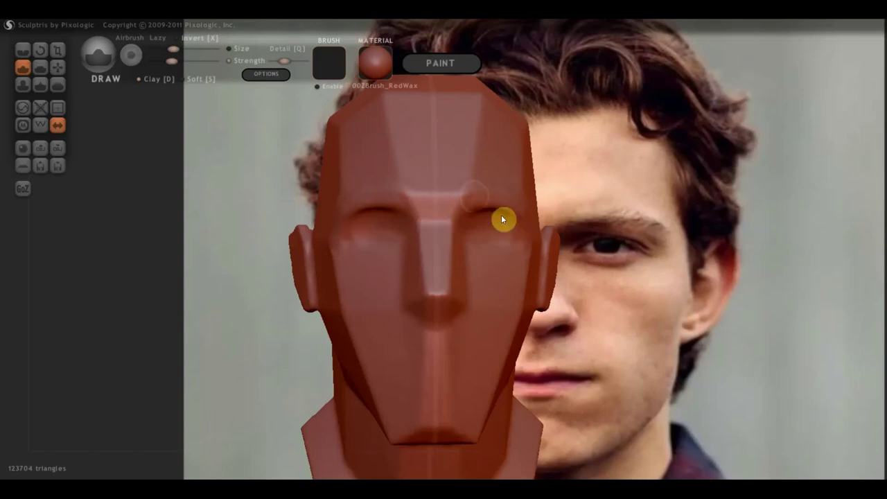
left_click(40, 67)
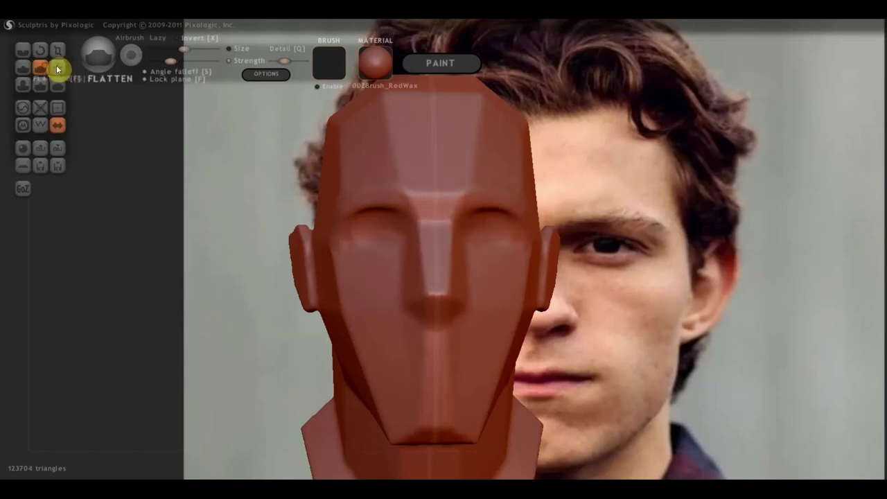
- Flatten and smooth the faceted forehead from two angles
scroll(383, 124, "down", 2)
right_click_drag(396, 139, 428, 180)
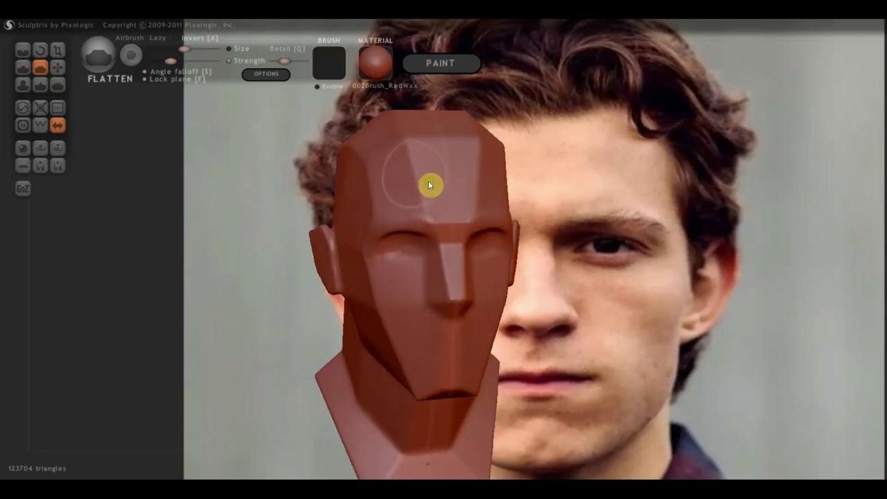
mouse_move(409, 162)
left_mouse_down()
mouse_move(411, 145)
mouse_move(377, 168)
mouse_move(410, 170)
mouse_move(431, 215)
mouse_move(409, 142)
mouse_move(456, 149)
mouse_move(397, 140)
mouse_move(407, 138)
left_mouse_up()
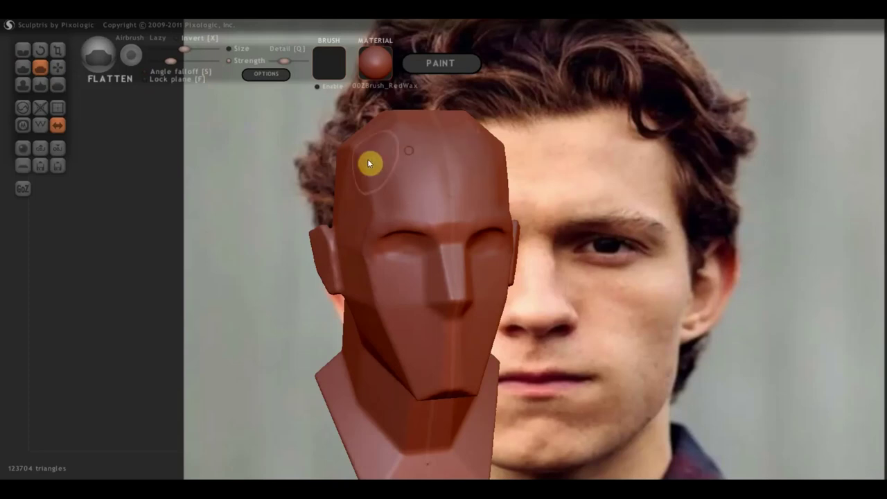
mouse_move(232, 113)
left_mouse_down()
mouse_move(277, 162)
mouse_move(131, 104)
left_mouse_up()
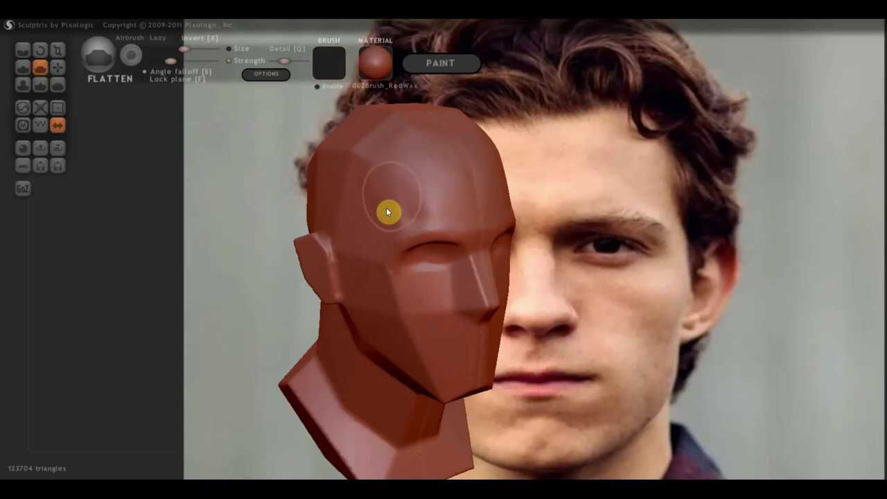
mouse_move(421, 201)
left_mouse_down()
mouse_move(409, 211)
mouse_move(392, 194)
mouse_move(369, 143)
mouse_move(377, 141)
left_mouse_up()
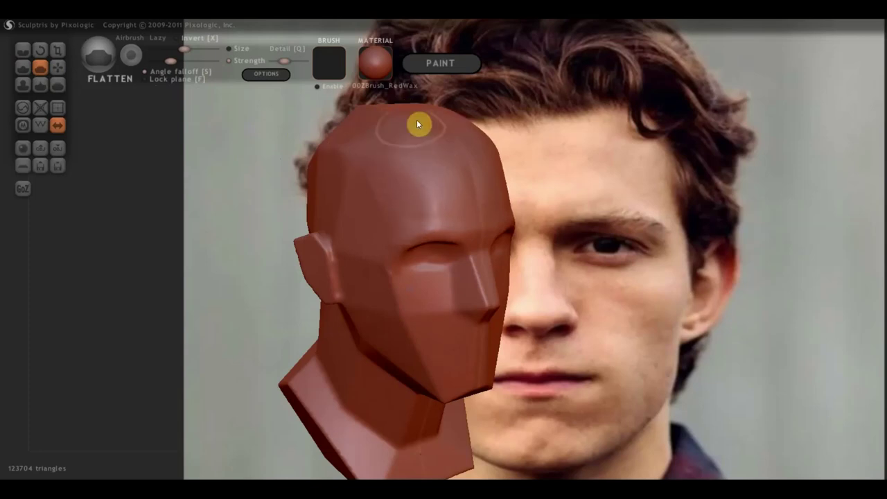
- Flatten the ear crease and the nearby cheek
mouse_move(542, 183)
left_mouse_down()
mouse_move(584, 164)
mouse_move(447, 186)
left_mouse_up()
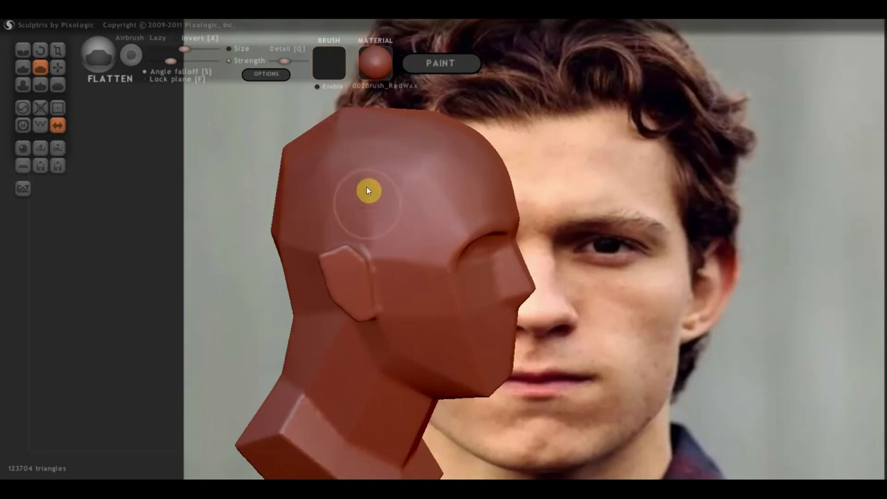
mouse_move(636, 222)
left_mouse_down()
mouse_move(473, 222)
mouse_move(455, 198)
mouse_move(482, 202)
left_mouse_up()
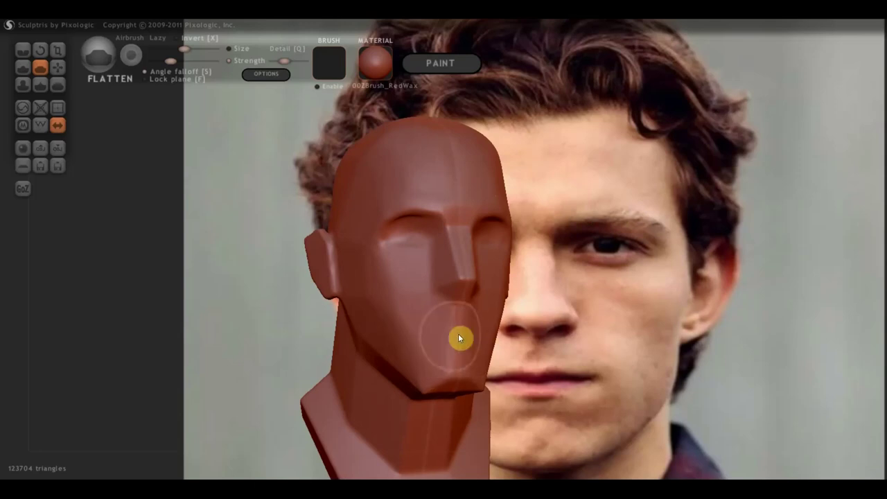
right_click_drag(457, 368, 428, 356)
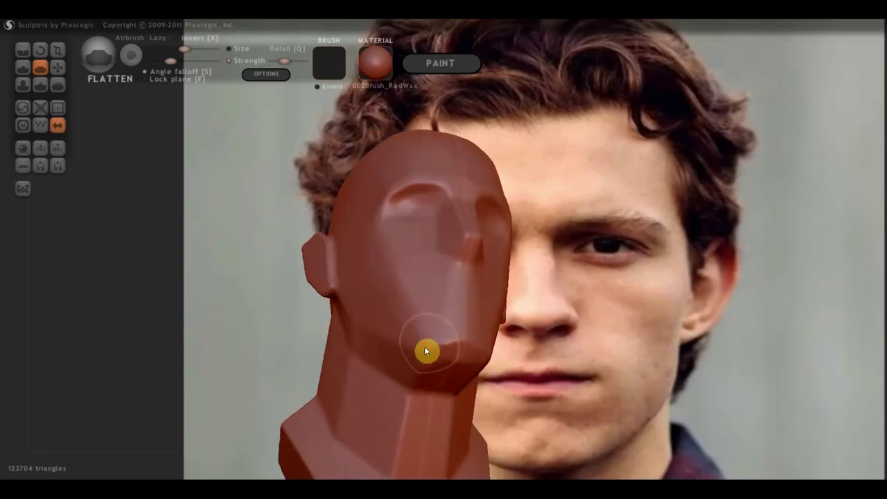
mouse_move(428, 355)
right_mouse_down()
mouse_move(480, 349)
mouse_move(603, 371)
mouse_move(583, 383)
mouse_move(453, 329)
right_mouse_up()
mouse_move(386, 294)
left_mouse_down()
mouse_move(402, 297)
mouse_move(390, 270)
mouse_move(402, 256)
mouse_move(422, 278)
left_mouse_up()
mouse_move(422, 277)
right_mouse_down()
mouse_move(331, 300)
mouse_move(548, 307)
mouse_move(654, 295)
mouse_move(558, 303)
right_mouse_up()
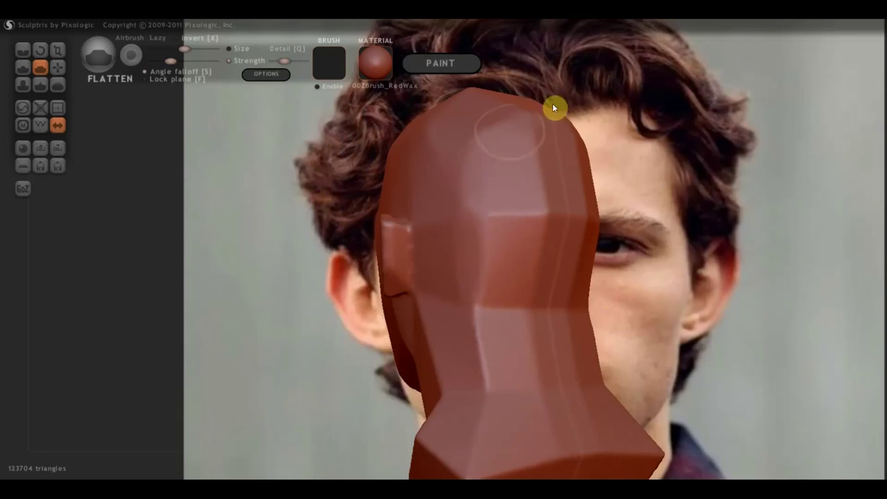
- Flatten the faceted top and back of the head
mouse_move(463, 99)
right_mouse_down()
mouse_move(534, 177)
mouse_move(496, 308)
right_mouse_up()
mouse_move(496, 307)
left_mouse_down()
mouse_move(459, 241)
mouse_move(476, 247)
mouse_move(520, 229)
mouse_move(527, 243)
mouse_move(450, 253)
mouse_move(451, 243)
mouse_move(546, 339)
mouse_move(479, 303)
mouse_move(489, 234)
mouse_move(477, 279)
mouse_move(461, 249)
mouse_move(450, 180)
mouse_move(435, 187)
mouse_move(441, 242)
mouse_move(494, 299)
mouse_move(540, 307)
mouse_move(523, 337)
left_mouse_up()
mouse_move(521, 331)
right_mouse_down()
mouse_move(504, 229)
mouse_move(519, 235)
right_mouse_up()
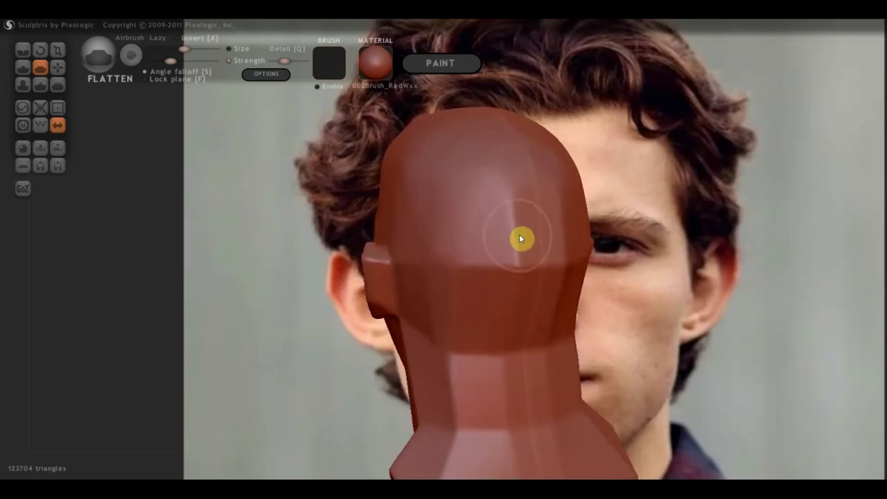
mouse_move(522, 218)
left_mouse_down()
mouse_move(521, 200)
mouse_move(519, 263)
mouse_move(470, 274)
mouse_move(501, 243)
mouse_move(457, 242)
mouse_move(435, 368)
mouse_move(425, 288)
mouse_move(462, 422)
mouse_move(673, 357)
left_mouse_up()
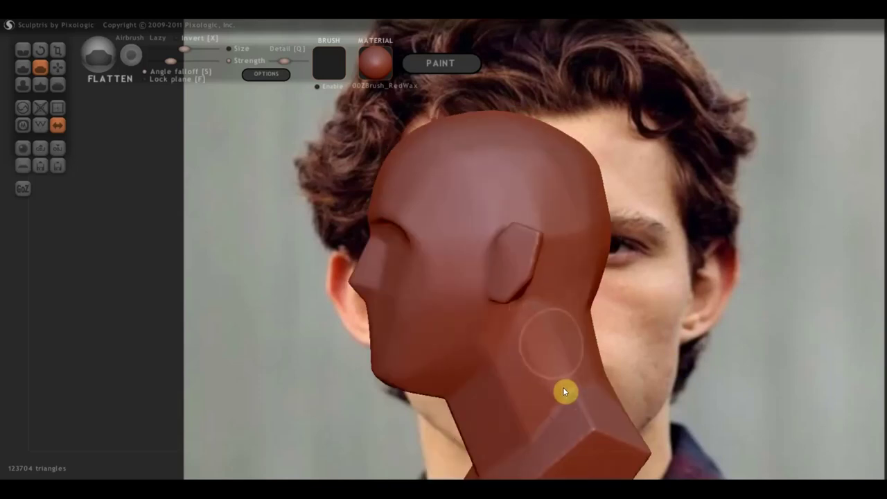
- Orbit around the head and flatten the ridge at the neck base
mouse_move(572, 384)
left_mouse_down()
mouse_move(645, 402)
mouse_move(537, 374)
left_mouse_up()
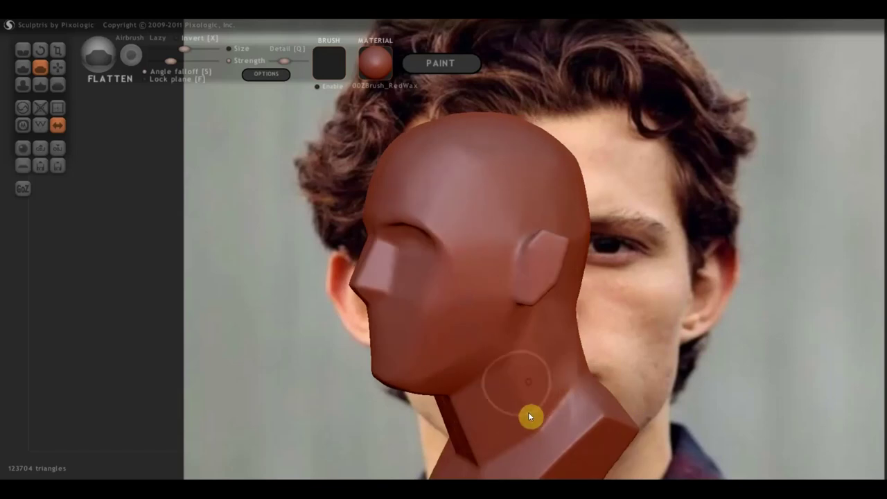
mouse_move(563, 327)
left_mouse_down()
mouse_move(572, 380)
mouse_move(464, 390)
left_mouse_up()
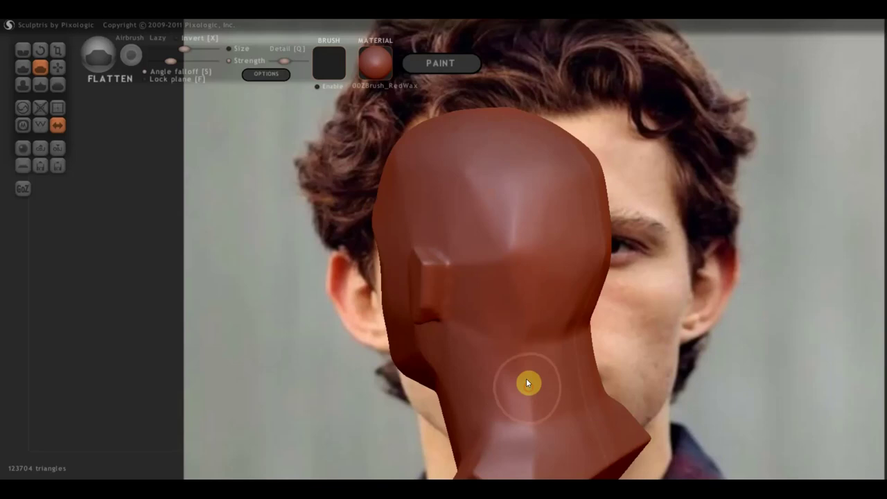
mouse_move(564, 382)
left_mouse_down()
mouse_move(548, 416)
mouse_move(590, 453)
mouse_move(508, 424)
mouse_move(552, 421)
mouse_move(711, 352)
mouse_move(640, 277)
mouse_move(584, 356)
mouse_move(627, 364)
left_mouse_up()
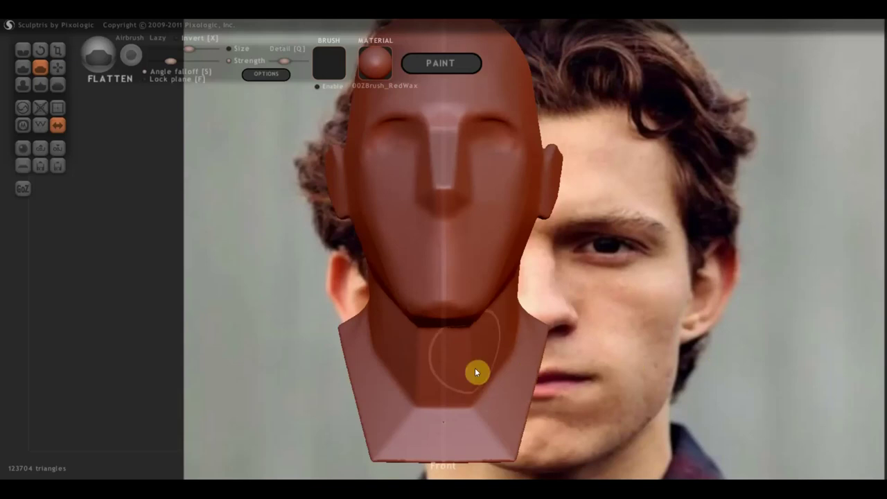
right_click_drag(488, 383, 421, 386)
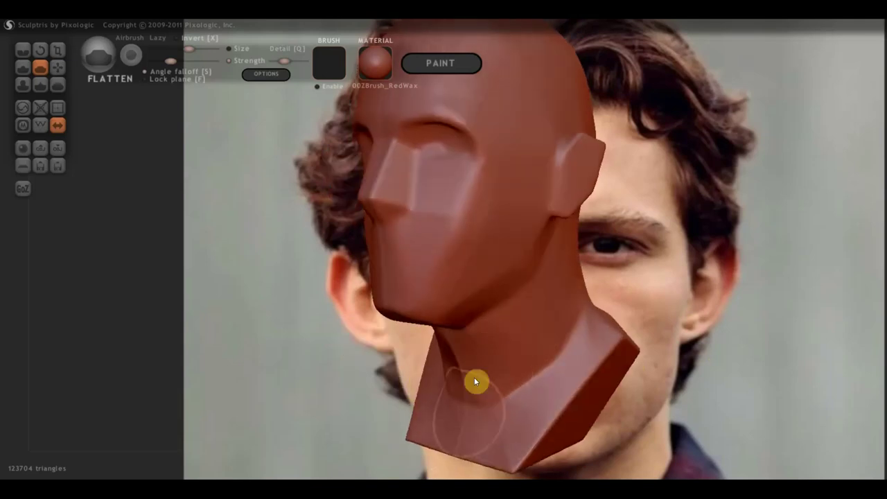
mouse_move(477, 394)
right_mouse_down()
mouse_move(499, 398)
mouse_move(514, 367)
right_mouse_up()
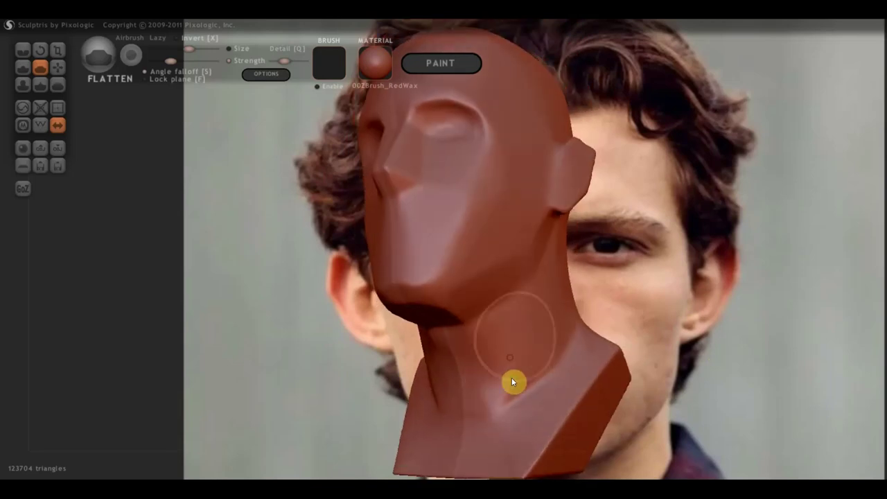
mouse_move(564, 364)
right_mouse_down()
mouse_move(467, 406)
mouse_move(560, 382)
mouse_move(505, 386)
mouse_move(509, 301)
right_mouse_up()
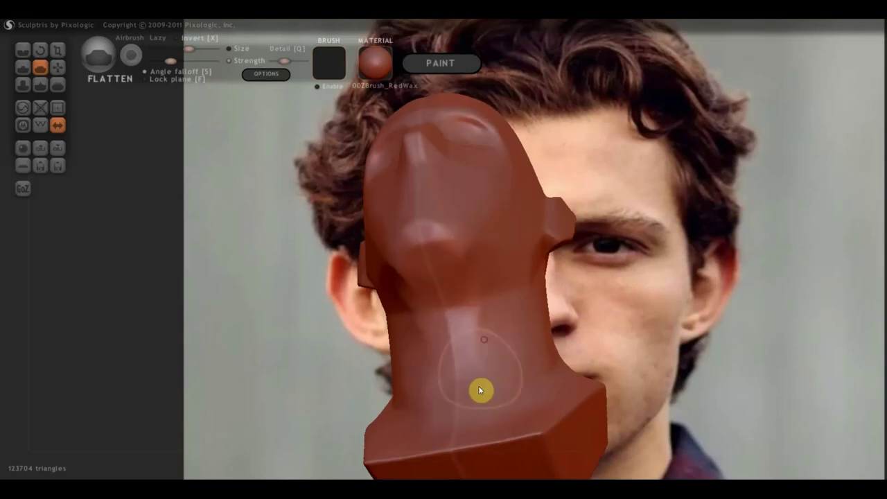
mouse_move(487, 370)
right_mouse_down()
mouse_move(468, 424)
mouse_move(520, 368)
mouse_move(535, 398)
right_mouse_up()
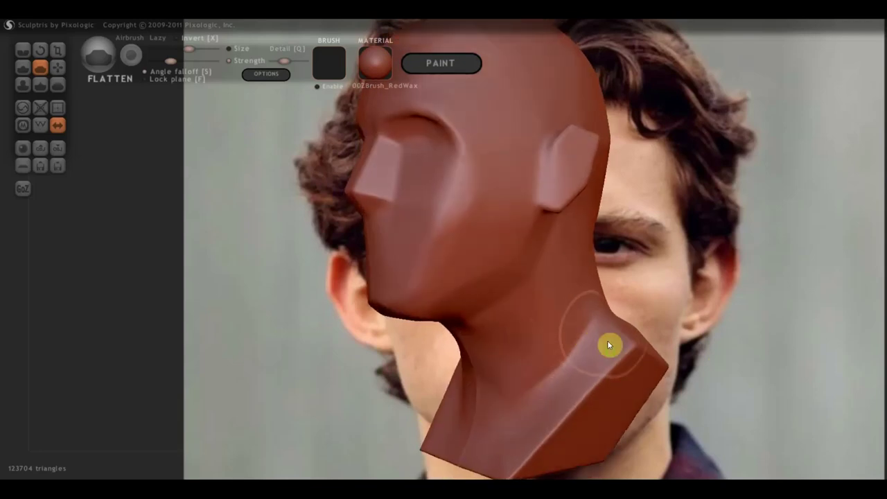
right_click_drag(607, 340, 556, 380)
mouse_move(535, 427)
left_mouse_down()
mouse_move(562, 426)
mouse_move(529, 420)
mouse_move(586, 418)
left_mouse_up()
mouse_move(586, 419)
right_mouse_down()
mouse_move(498, 385)
mouse_move(493, 413)
mouse_move(682, 365)
mouse_move(596, 327)
right_mouse_up()
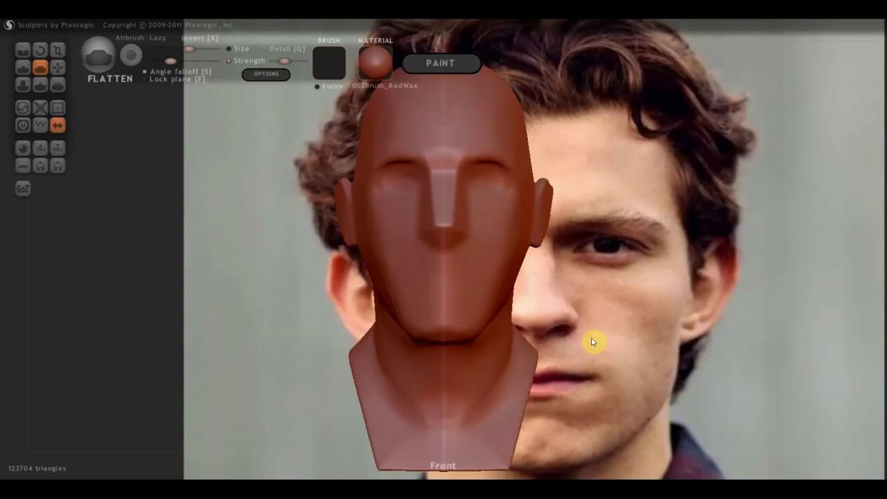
- Flatten the cheek and jaw surface from a three-quarter view, then face the head front
mouse_move(475, 313)
right_mouse_down()
mouse_move(544, 316)
mouse_move(487, 323)
right_mouse_up()
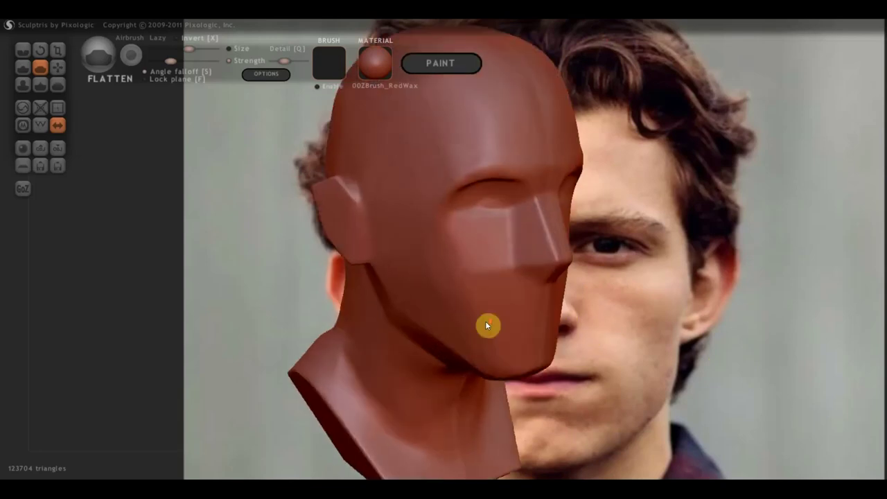
scroll(483, 315, "up", 2)
scroll(471, 299, "up", 2)
mouse_move(464, 292)
left_mouse_down()
mouse_move(497, 335)
mouse_move(505, 319)
mouse_move(462, 340)
mouse_move(439, 313)
mouse_move(471, 283)
mouse_move(439, 267)
mouse_move(437, 256)
mouse_move(450, 256)
mouse_move(431, 242)
left_mouse_up()
right_click_drag(353, 222, 284, 208)
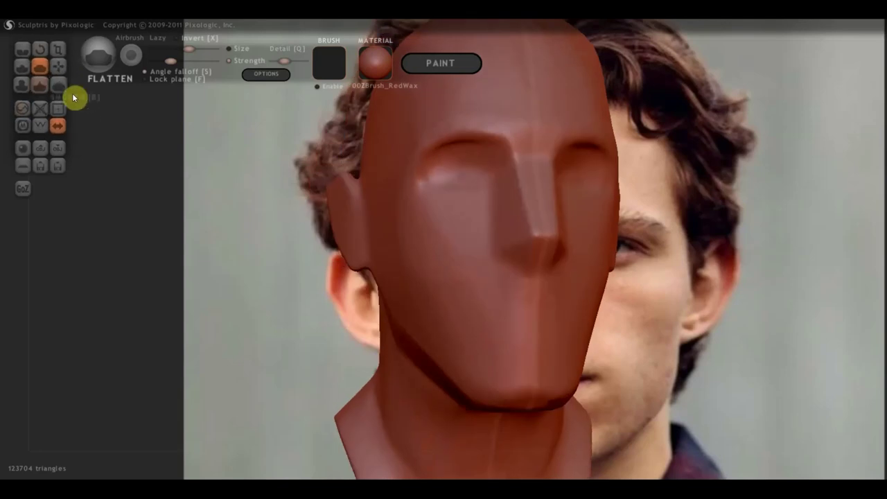
- Shrink the Flatten brush and flatten the eye socket and the side of the nose
left_click_drag(176, 55, 169, 54)
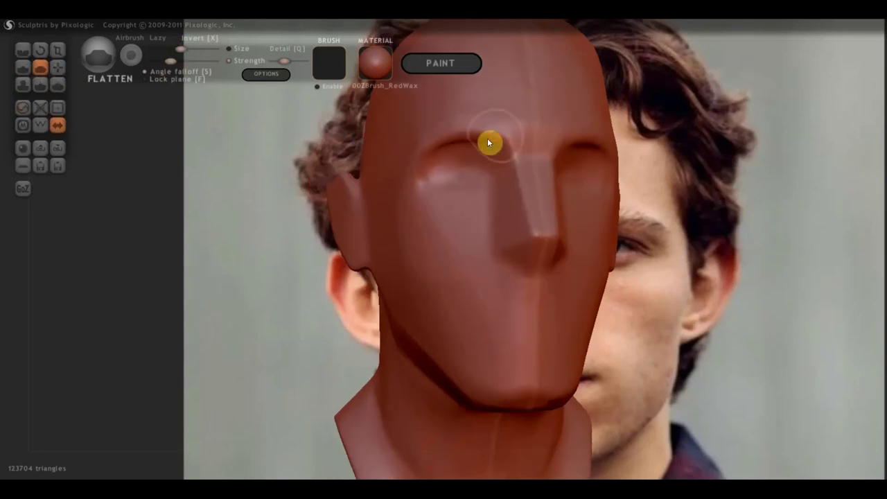
mouse_move(427, 169)
left_mouse_down()
mouse_move(467, 151)
mouse_move(453, 152)
mouse_move(445, 195)
mouse_move(507, 131)
mouse_move(451, 123)
mouse_move(460, 119)
mouse_move(409, 165)
mouse_move(431, 187)
mouse_move(506, 159)
mouse_move(528, 216)
left_mouse_up()
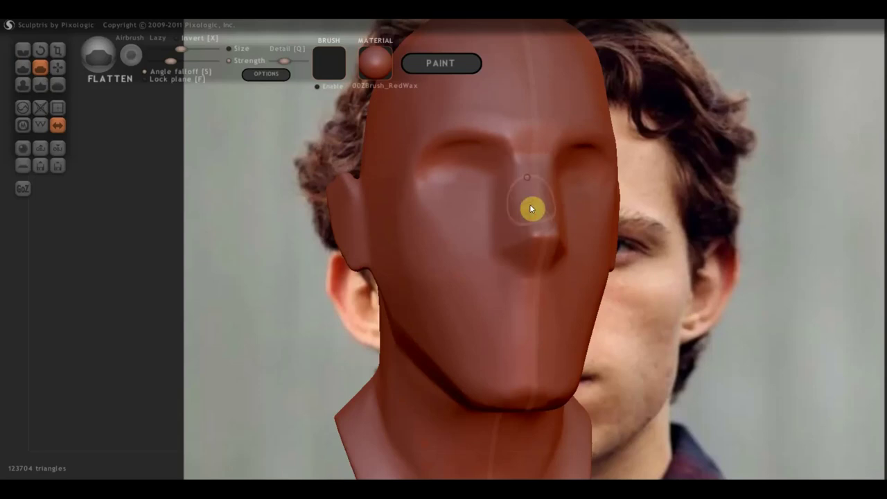
mouse_move(597, 215)
left_mouse_down()
mouse_move(539, 236)
mouse_move(547, 191)
left_mouse_up()
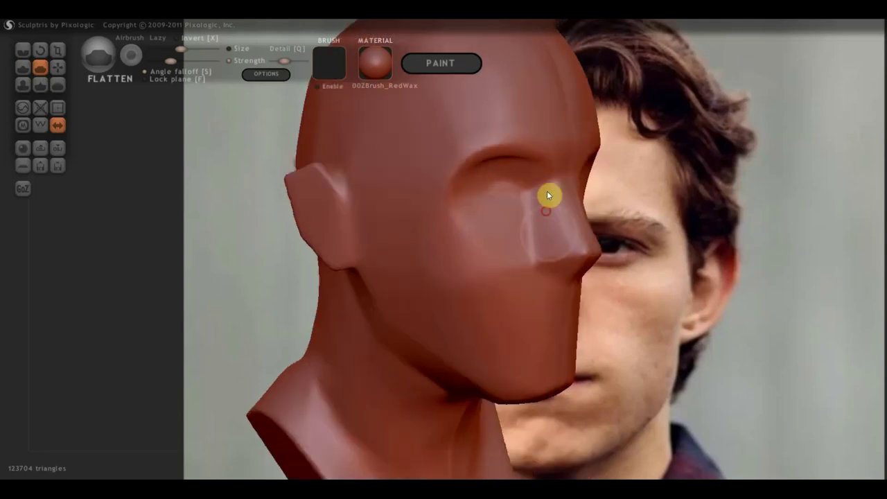
- Carve Crease lines beside and below the nose
left_click(23, 50)
mouse_move(277, 210)
left_mouse_down()
mouse_move(522, 264)
mouse_move(568, 251)
mouse_move(567, 264)
mouse_move(584, 236)
mouse_move(597, 235)
mouse_move(564, 247)
mouse_move(565, 192)
mouse_move(576, 238)
left_mouse_up()
scroll(541, 262, "up", 2)
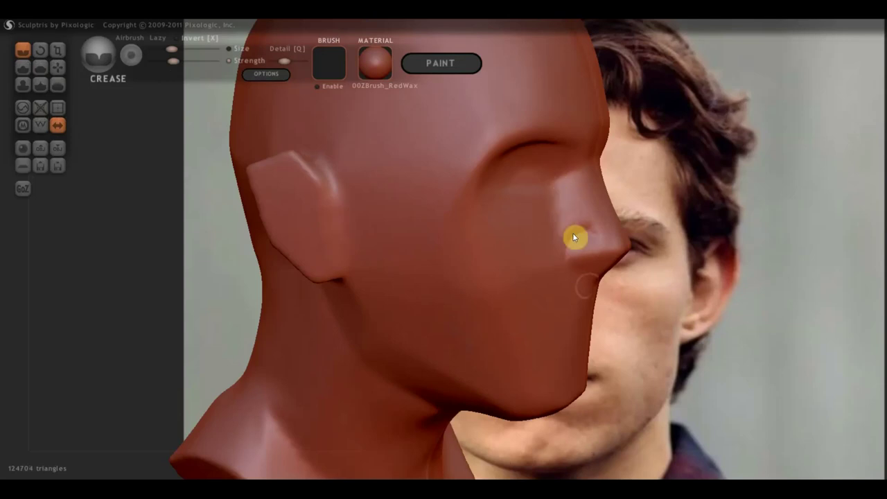
right_click_drag(576, 238, 533, 235)
left_click_drag(537, 239, 562, 265)
right_click_drag(562, 266, 510, 260)
left_click_drag(516, 236, 532, 250)
mouse_move(533, 250)
right_mouse_down()
mouse_move(449, 275)
mouse_move(455, 286)
mouse_move(443, 292)
mouse_move(245, 169)
right_mouse_up()
- Flatten the bridge of the nose from a side view
left_click(40, 67)
right_click_drag(208, 139, 342, 222)
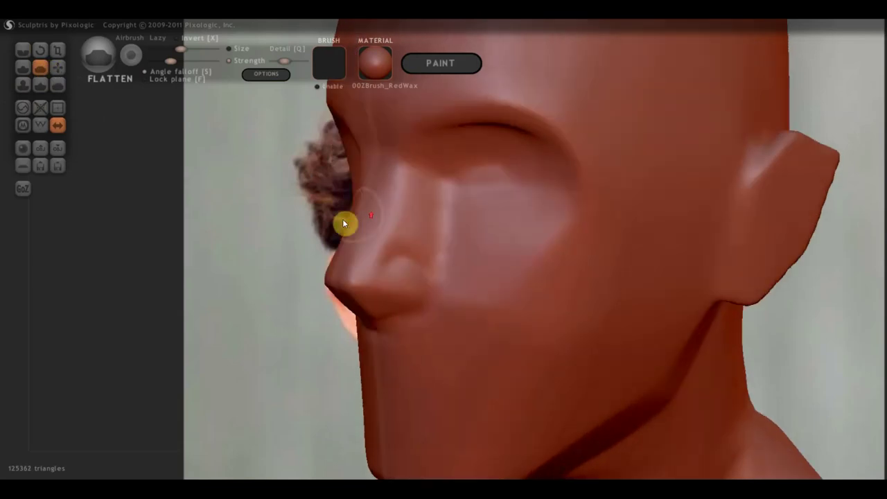
mouse_move(406, 190)
left_mouse_down()
mouse_move(396, 236)
mouse_move(421, 201)
mouse_move(428, 236)
left_mouse_up()
right_click_drag(428, 236, 462, 237)
mouse_move(462, 237)
left_mouse_down()
mouse_move(425, 187)
mouse_move(420, 220)
mouse_move(426, 159)
mouse_move(439, 210)
mouse_move(449, 131)
left_mouse_up()
- Orbit the head to inspect its top, then return to a frontal view
mouse_move(437, 187)
right_mouse_down()
mouse_move(490, 208)
mouse_move(539, 205)
right_mouse_up()
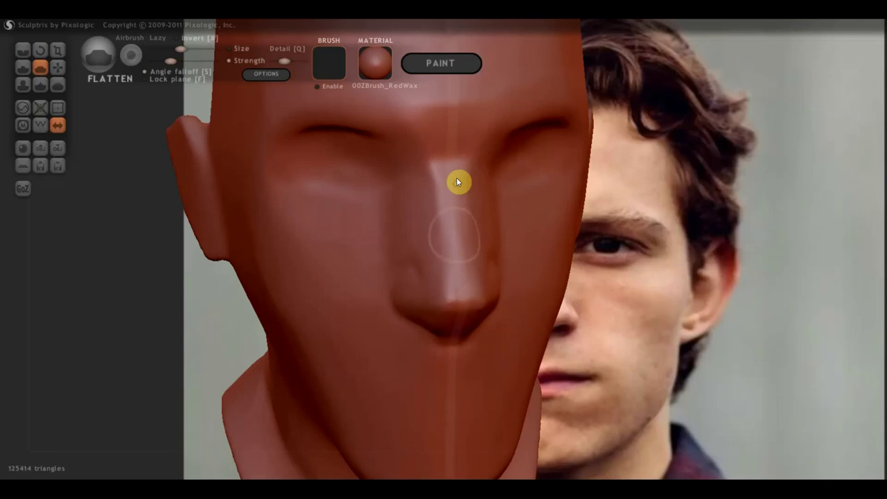
right_click_drag(460, 183, 475, 240)
mouse_move(452, 139)
right_mouse_down()
mouse_move(435, 208)
mouse_move(451, 212)
right_mouse_up()
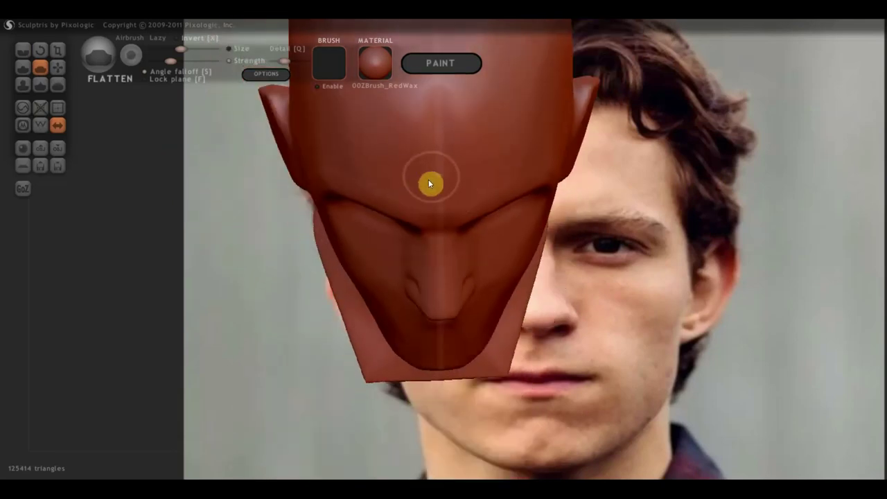
mouse_move(499, 178)
right_mouse_down()
mouse_move(525, 117)
mouse_move(462, 230)
mouse_move(511, 212)
right_mouse_up()
scroll(443, 245, "up", 3)
scroll(479, 249, "up", 3)
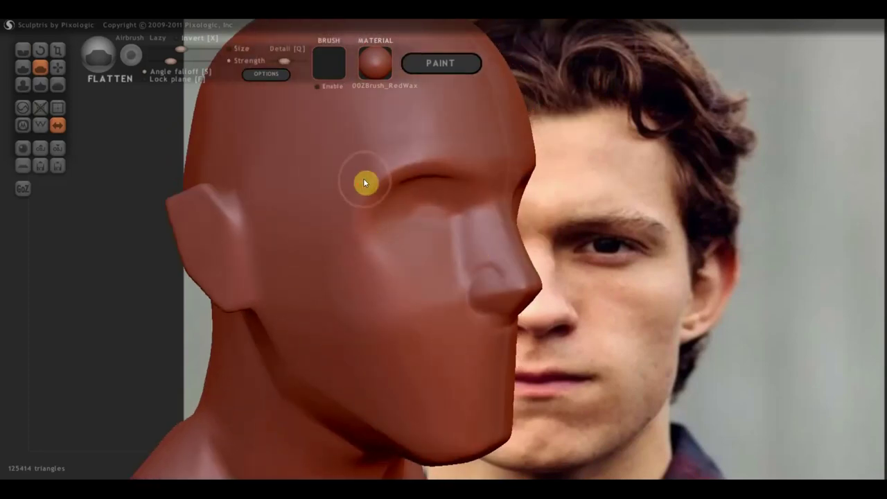
mouse_move(396, 267)
right_mouse_down()
mouse_move(287, 278)
mouse_move(309, 261)
mouse_move(344, 291)
mouse_move(662, 300)
right_mouse_up()
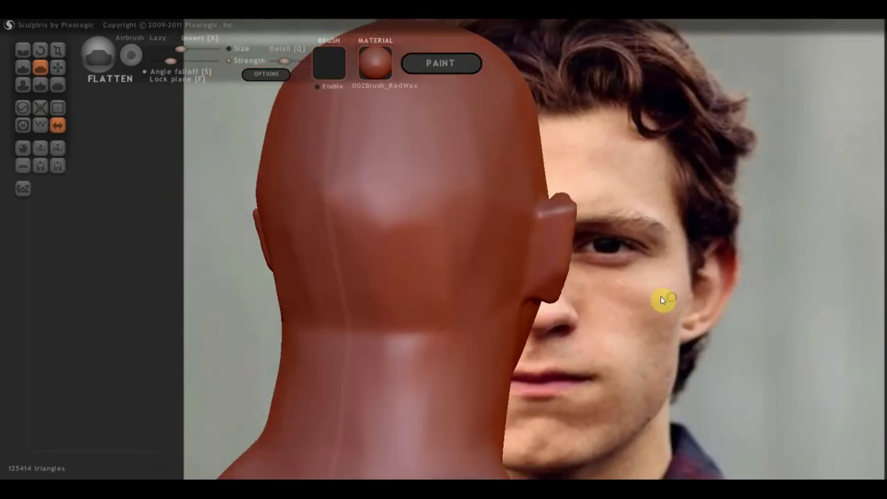
- Grab the ear's top rim upward and the lobe downward, and crease its inner folds
left_click(58, 66)
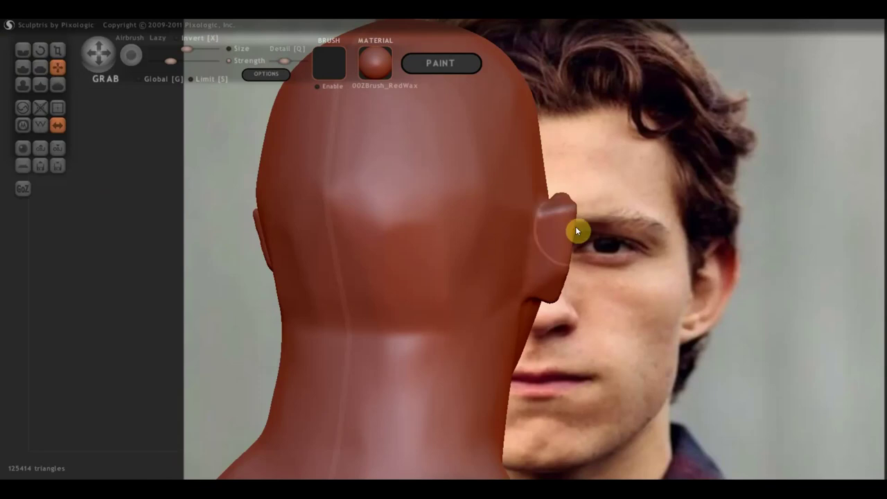
mouse_move(573, 229)
left_mouse_down()
mouse_move(594, 224)
mouse_move(573, 218)
mouse_move(590, 188)
left_mouse_up()
mouse_move(566, 254)
left_mouse_down()
mouse_move(589, 275)
mouse_move(552, 297)
mouse_move(581, 309)
mouse_move(572, 235)
mouse_move(594, 243)
mouse_move(273, 257)
mouse_move(282, 262)
mouse_move(285, 253)
mouse_move(235, 249)
mouse_move(275, 242)
mouse_move(366, 261)
left_mouse_up()
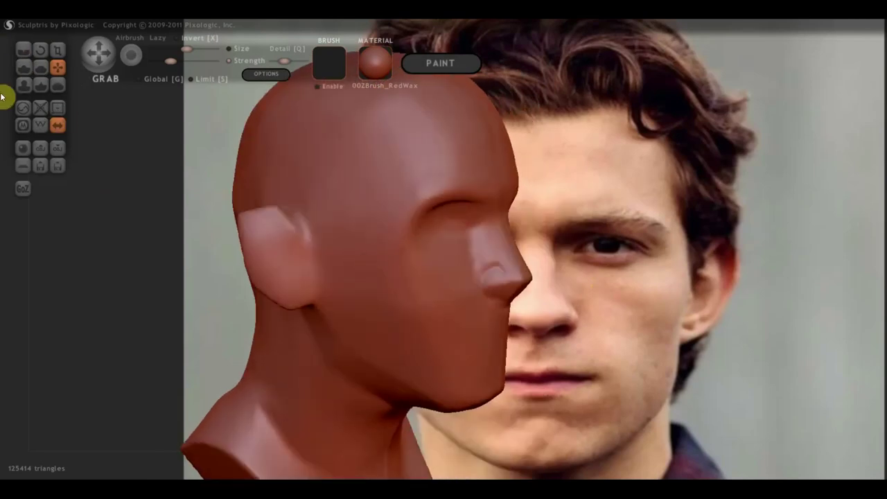
left_click(23, 50)
mouse_move(266, 220)
left_mouse_down()
mouse_move(297, 257)
mouse_move(279, 230)
mouse_move(257, 228)
mouse_move(263, 222)
mouse_move(252, 232)
mouse_move(305, 263)
mouse_move(303, 287)
mouse_move(319, 290)
left_mouse_up()
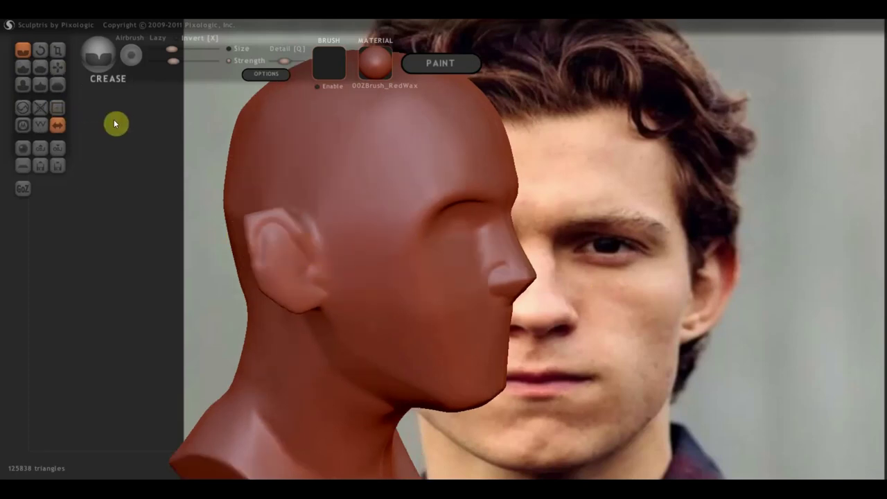
left_click(58, 73)
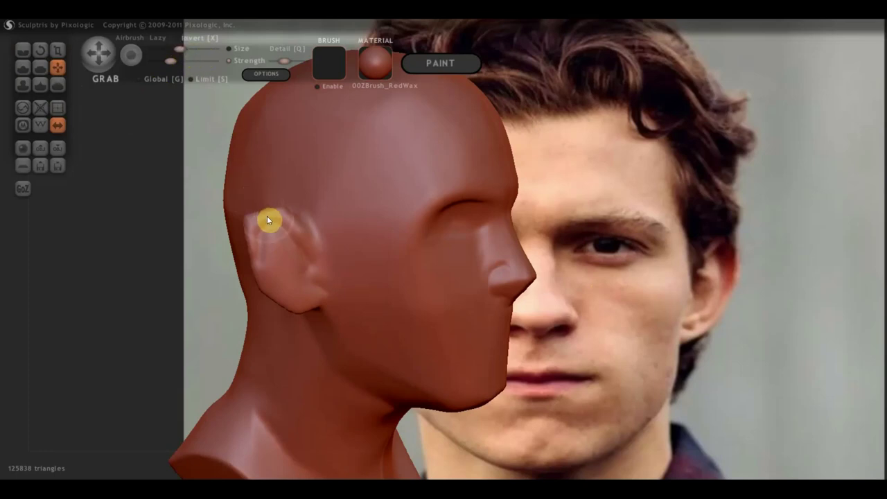
left_click_drag(265, 207, 253, 245)
mouse_move(266, 262)
left_mouse_down()
mouse_move(293, 298)
mouse_move(138, 273)
mouse_move(261, 284)
left_mouse_up()
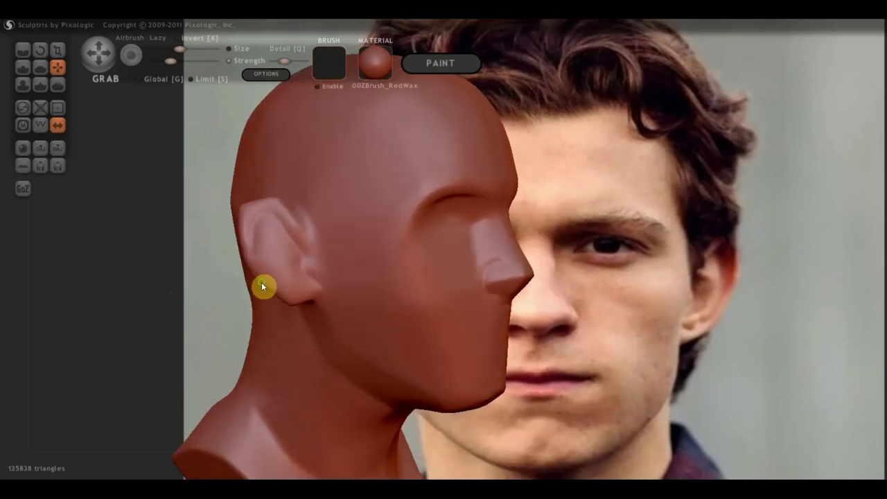
- Build up the ear's inner bowl and tragus with the resized Draw brush
left_click(28, 72)
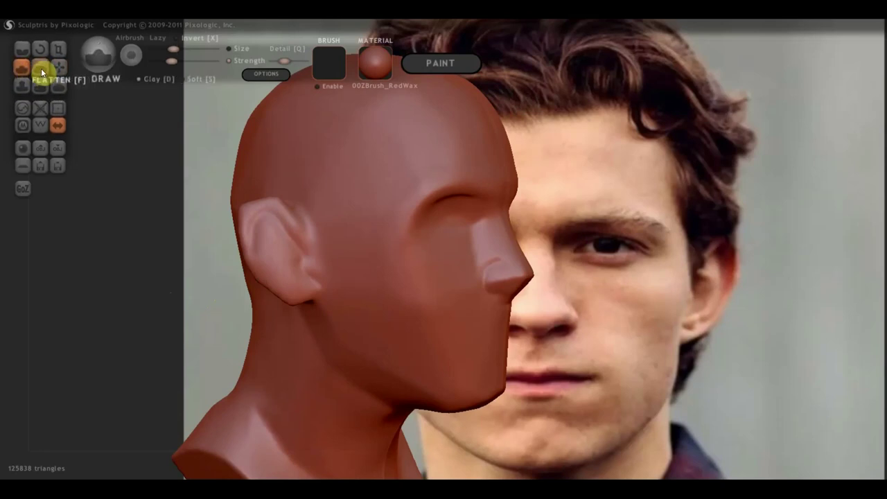
left_click(42, 72)
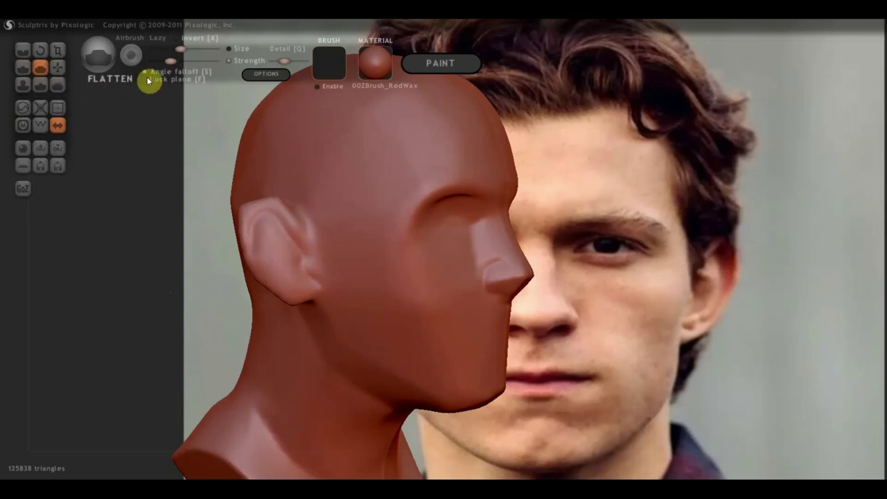
left_click(23, 69)
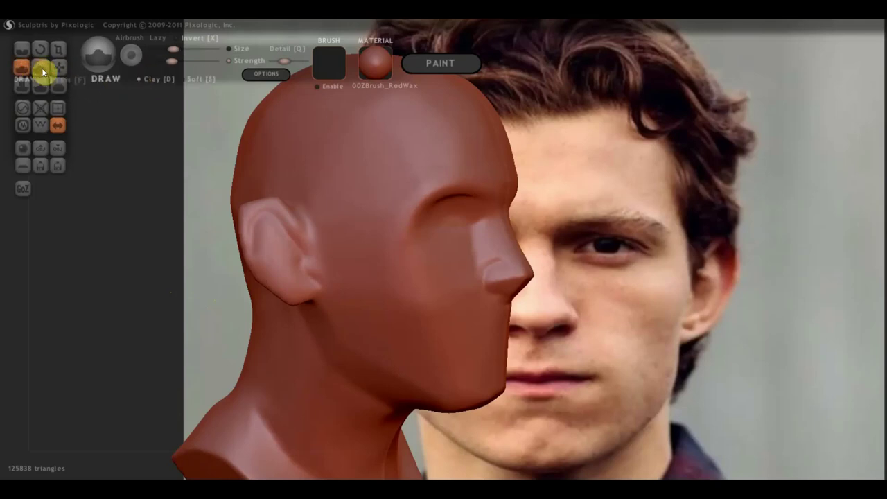
scroll(255, 191, "up", 2)
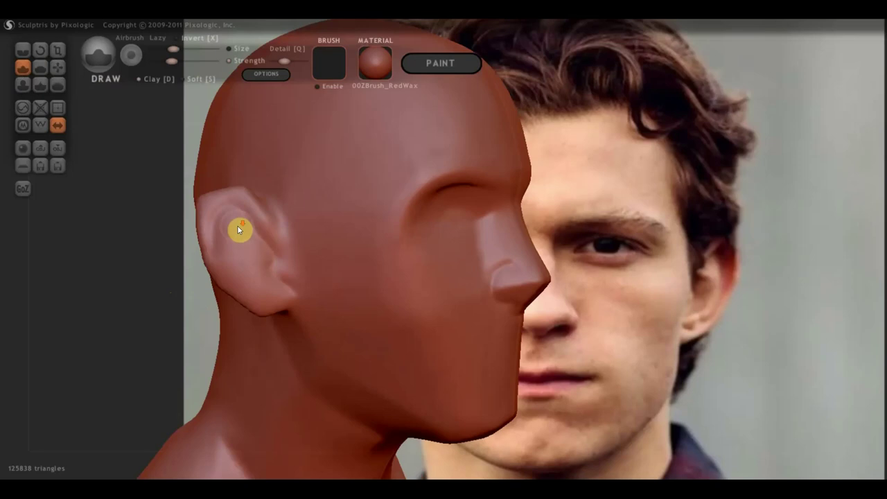
scroll(236, 226, "down", 2)
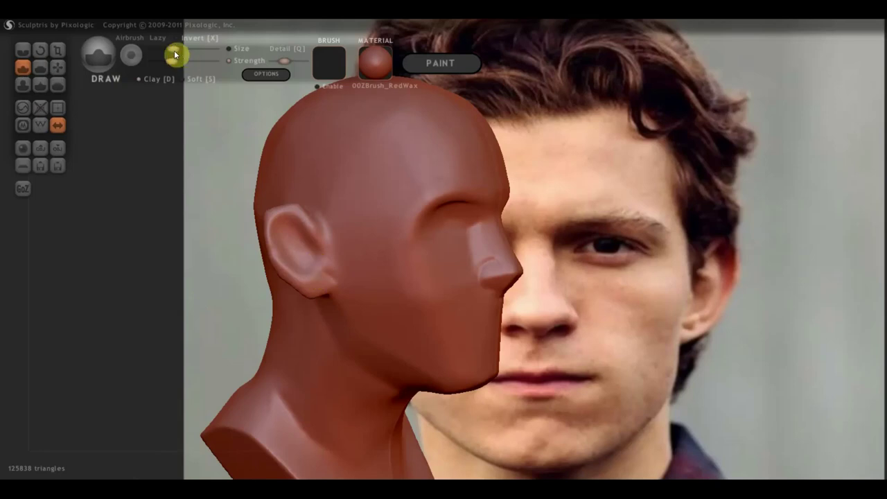
mouse_move(323, 278)
left_mouse_down()
mouse_move(312, 268)
mouse_move(332, 270)
mouse_move(295, 214)
mouse_move(275, 232)
mouse_move(289, 222)
mouse_move(273, 251)
mouse_move(273, 228)
mouse_move(284, 263)
left_mouse_up()
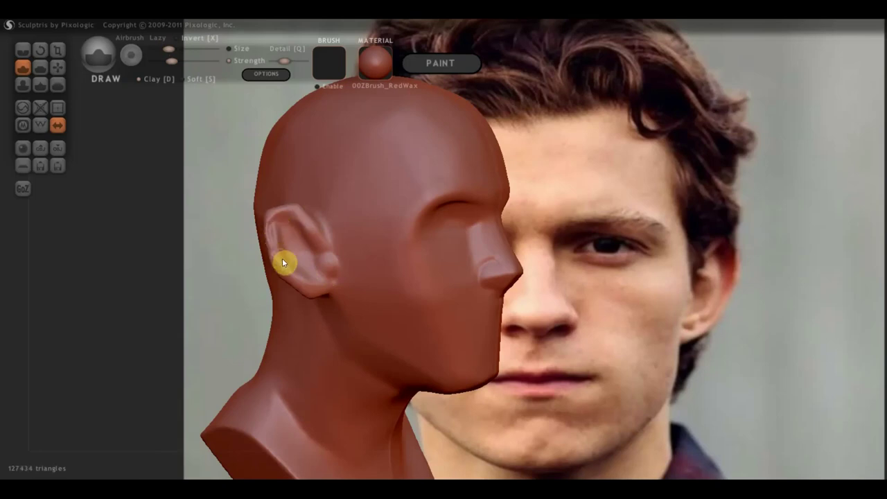
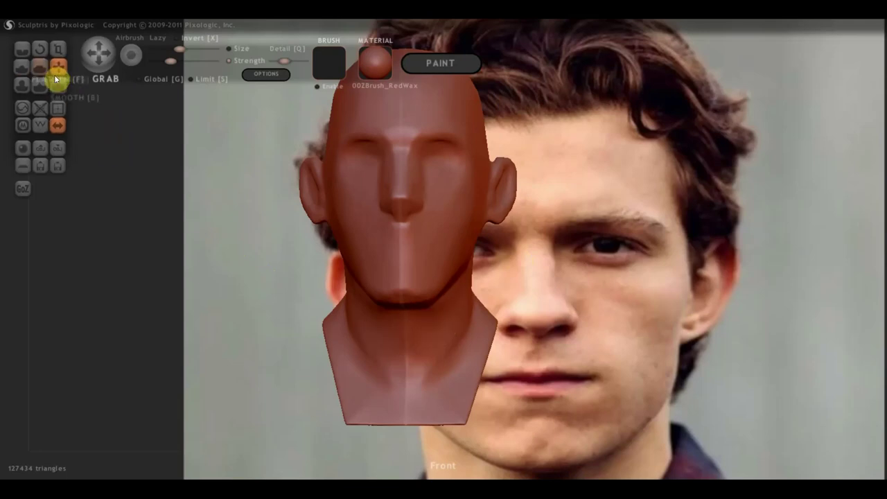
- Flatten the back of the skull and neck into smoother planes with the Flatten brush
left_click(40, 68)
right_click_drag(251, 291, 321, 300)
scroll(335, 293, "down", 1)
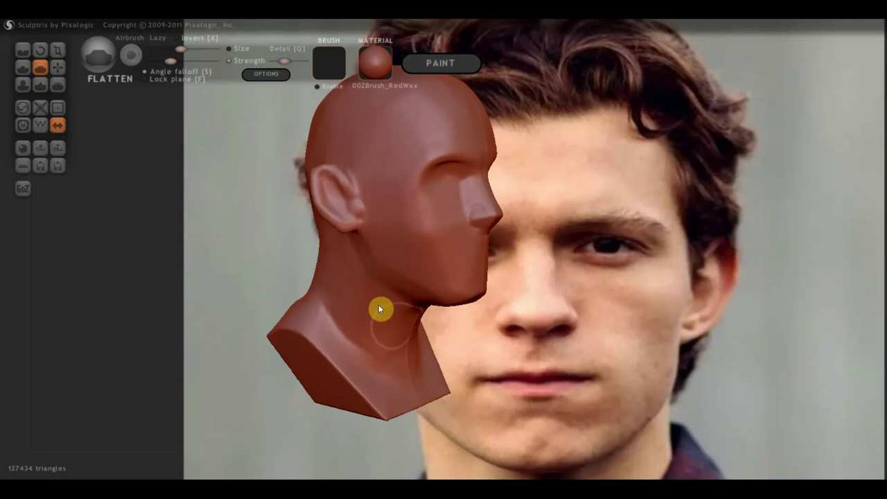
mouse_move(337, 284)
right_mouse_down()
mouse_move(441, 340)
mouse_move(377, 308)
right_mouse_up()
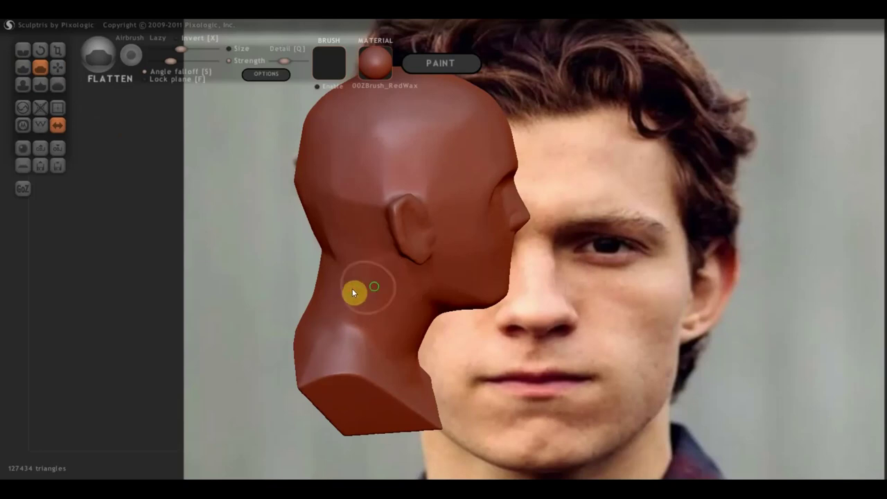
right_click_drag(354, 291, 420, 239)
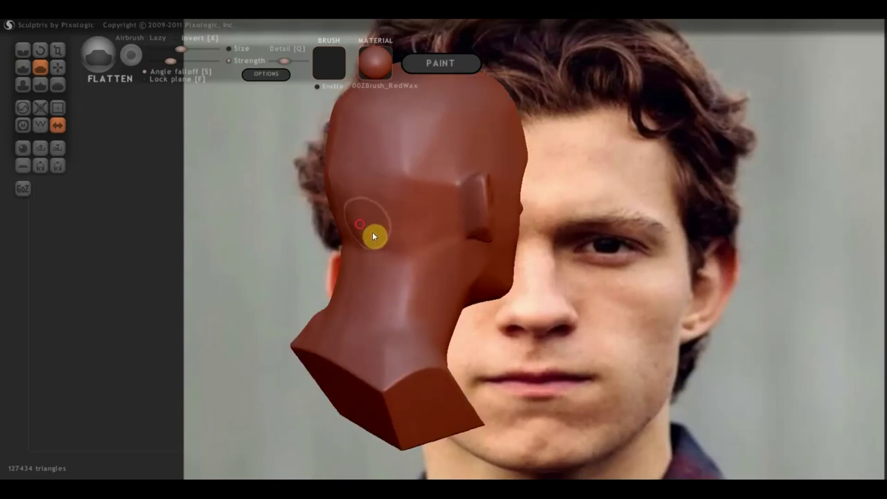
mouse_move(404, 198)
left_mouse_down()
mouse_move(396, 161)
mouse_move(428, 128)
mouse_move(427, 197)
mouse_move(440, 174)
mouse_move(399, 162)
mouse_move(386, 198)
mouse_move(418, 148)
left_mouse_up()
mouse_move(400, 190)
right_mouse_down()
mouse_move(503, 193)
mouse_move(460, 163)
right_mouse_up()
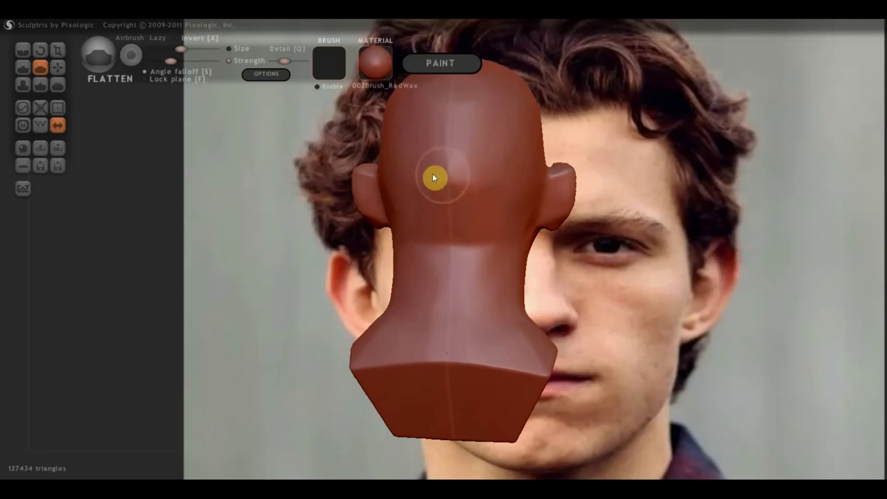
mouse_move(420, 187)
left_mouse_down()
mouse_move(410, 188)
mouse_move(426, 191)
mouse_move(476, 158)
mouse_move(478, 196)
left_mouse_up()
right_click_drag(477, 196, 513, 199)
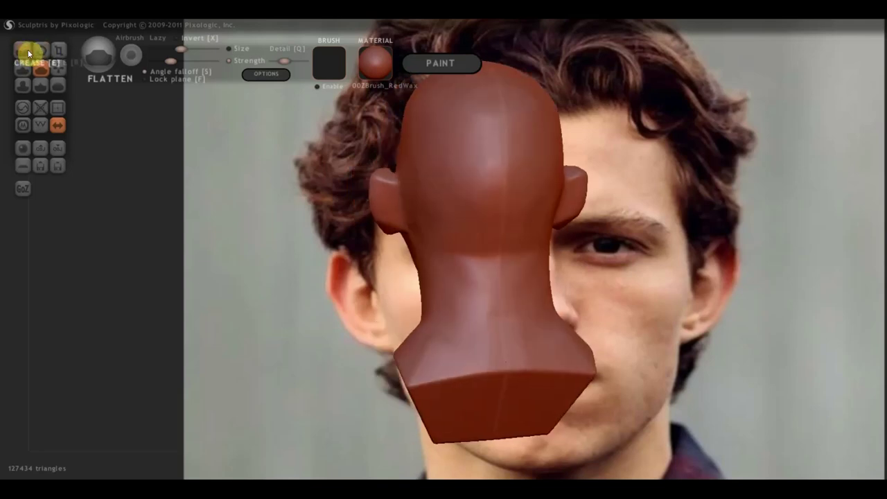
- Carve crease lines along the left ear with the Crease brush
left_click(23, 50)
scroll(363, 212, "up", 1)
mouse_move(365, 213)
right_mouse_down()
mouse_move(421, 210)
mouse_move(367, 160)
right_mouse_up()
left_click_drag(366, 149, 368, 229)
mouse_move(374, 153)
left_mouse_down()
mouse_move(382, 196)
mouse_move(378, 178)
left_mouse_up()
right_click_drag(378, 193, 389, 167)
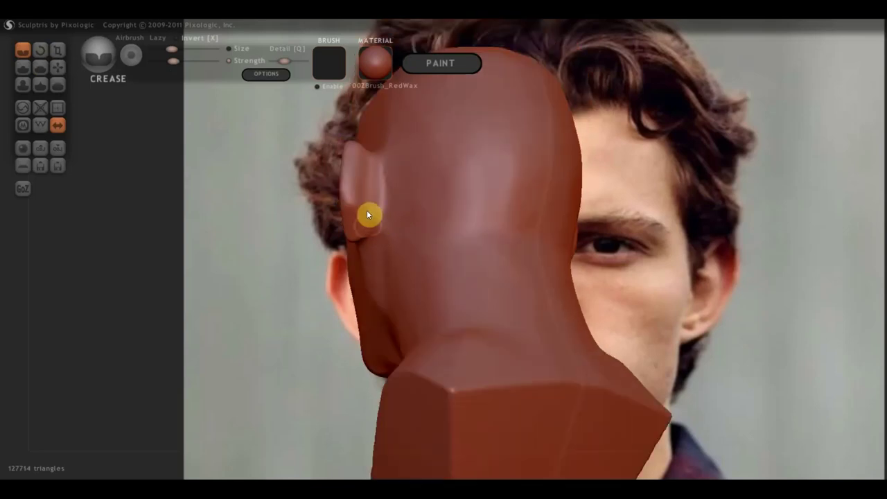
- Add small creases inside the ear and along its rim, lobe and tragus
right_click_drag(366, 172, 353, 291)
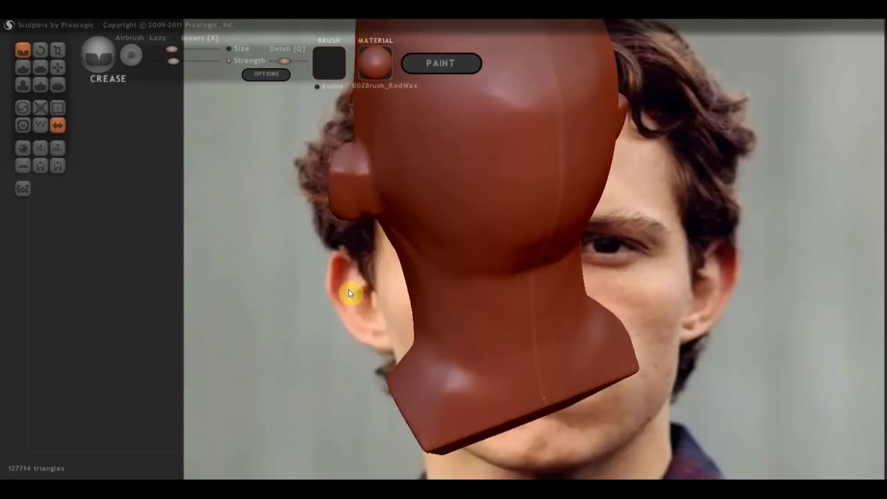
left_click_drag(345, 184, 377, 184)
right_click_drag(376, 184, 554, 184)
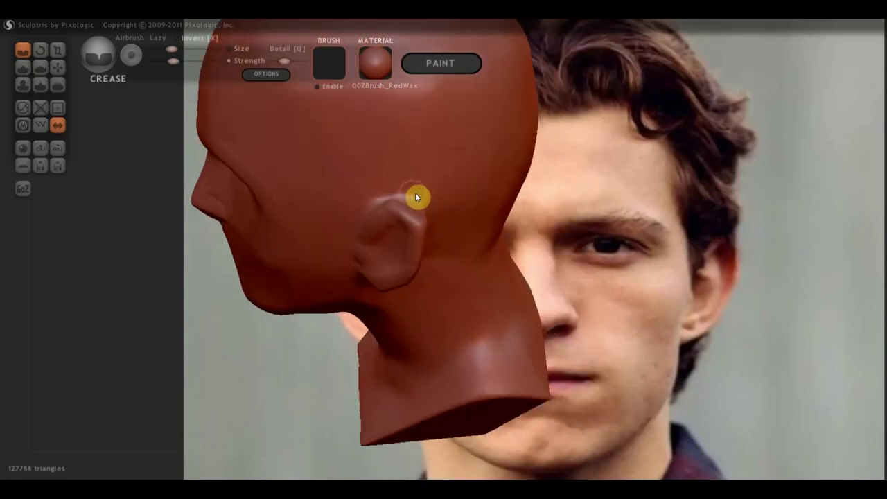
mouse_move(387, 199)
left_mouse_down()
mouse_move(378, 198)
mouse_move(378, 215)
left_mouse_up()
right_click_drag(379, 215, 419, 183)
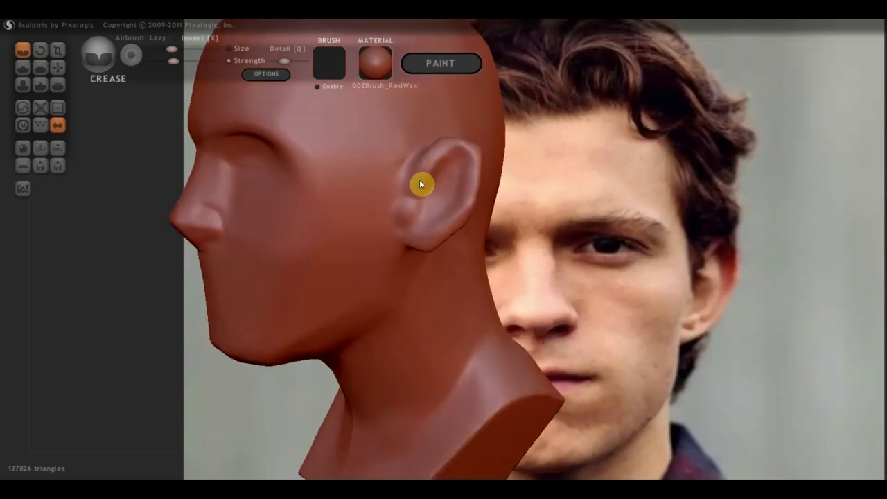
mouse_move(427, 197)
left_mouse_down()
mouse_move(408, 192)
mouse_move(446, 162)
left_mouse_up()
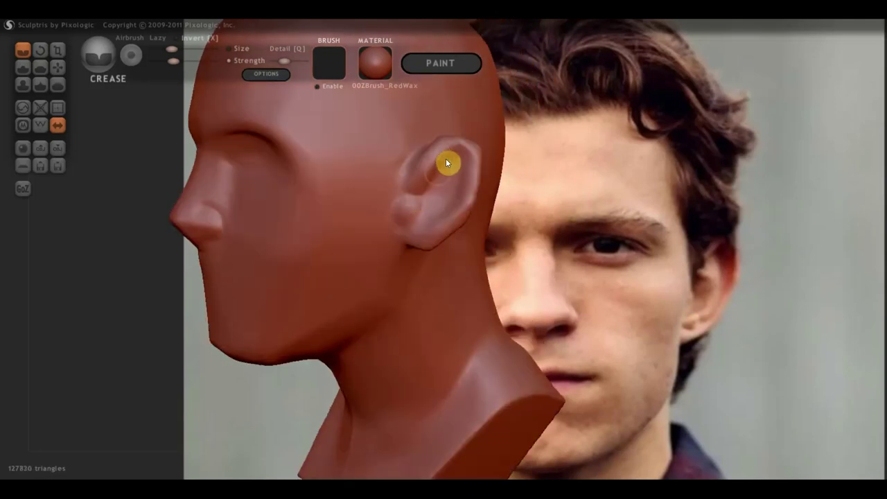
left_click_drag(469, 165, 430, 227)
mouse_move(423, 214)
left_mouse_down()
mouse_move(404, 198)
mouse_move(448, 226)
mouse_move(361, 344)
mouse_move(396, 313)
left_mouse_up()
- Crease the neck below the ear and carve a groove across the forehead
mouse_move(386, 333)
right_mouse_down()
mouse_move(395, 314)
mouse_move(336, 311)
mouse_move(360, 295)
mouse_move(509, 301)
right_mouse_up()
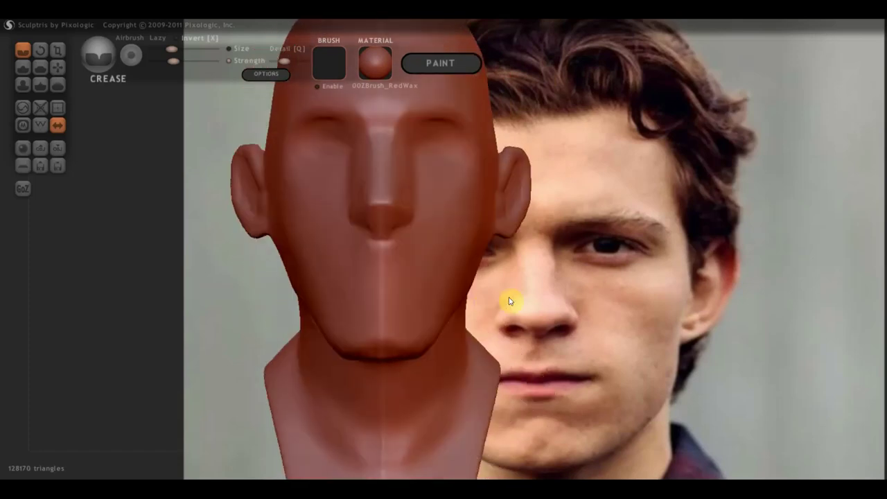
scroll(411, 283, "down", 3)
right_click_drag(431, 254, 427, 324, "alt")
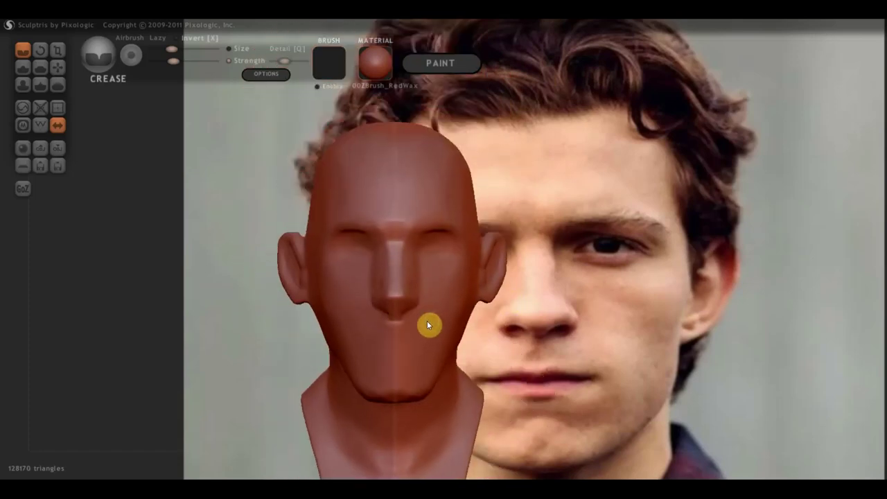
scroll(393, 267, "up", 2)
scroll(395, 267, "up", 2)
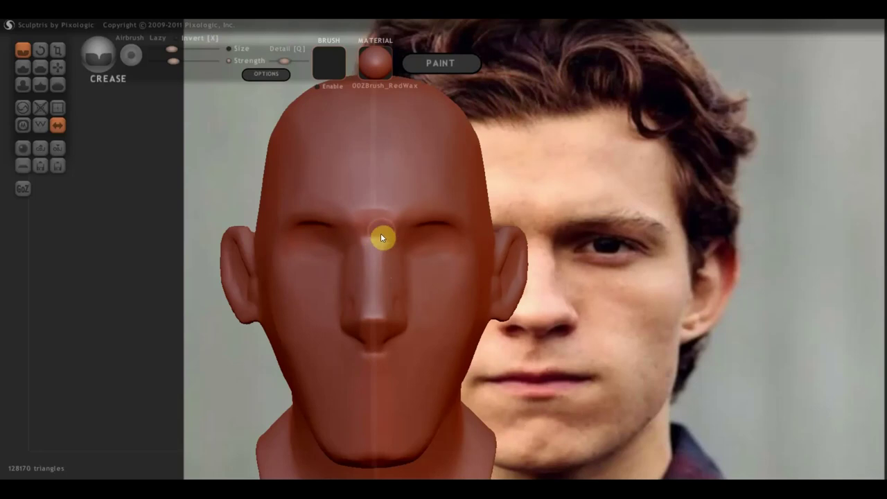
right_click_drag(376, 214, 448, 228)
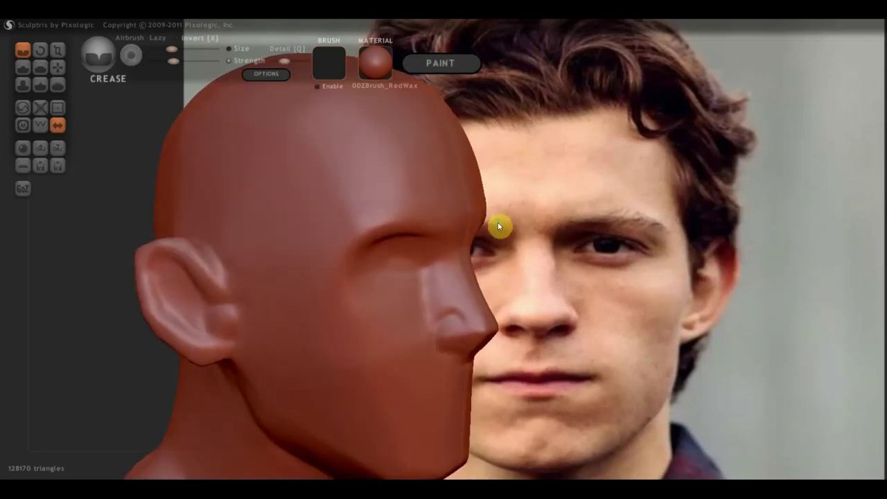
mouse_move(434, 194)
left_mouse_down()
mouse_move(335, 212)
mouse_move(439, 198)
left_mouse_up()
mouse_move(424, 198)
right_mouse_down()
mouse_move(393, 213)
mouse_move(339, 201)
right_mouse_up()
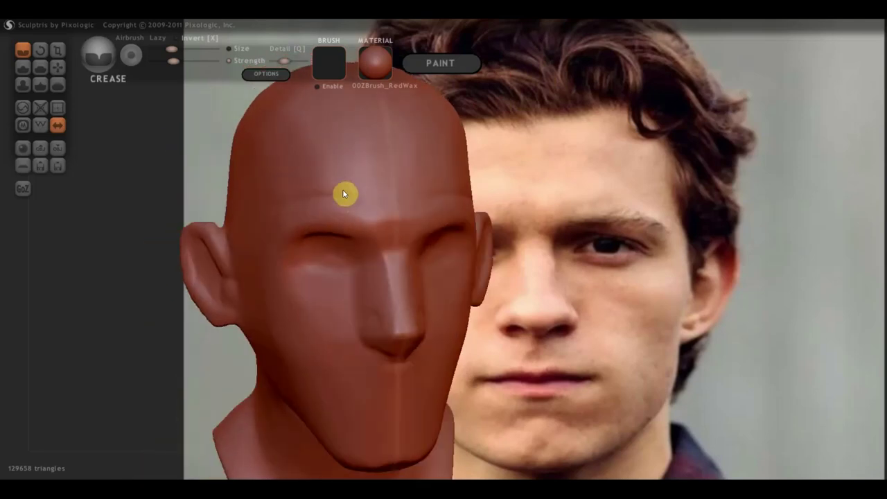
- Flatten the forehead and temple, evening the brow and cheek planes on the face's side
left_click(40, 66)
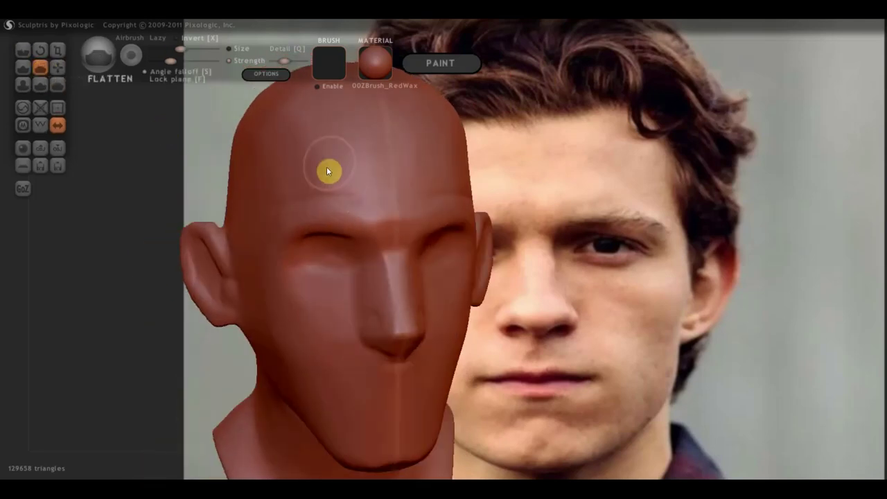
left_click_drag(331, 173, 341, 175)
right_click_drag(340, 176, 377, 190)
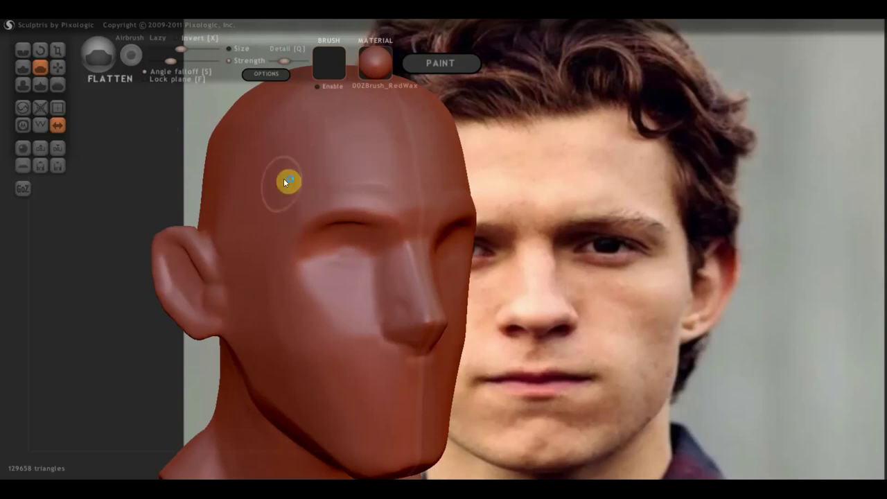
right_click_drag(287, 180, 376, 174)
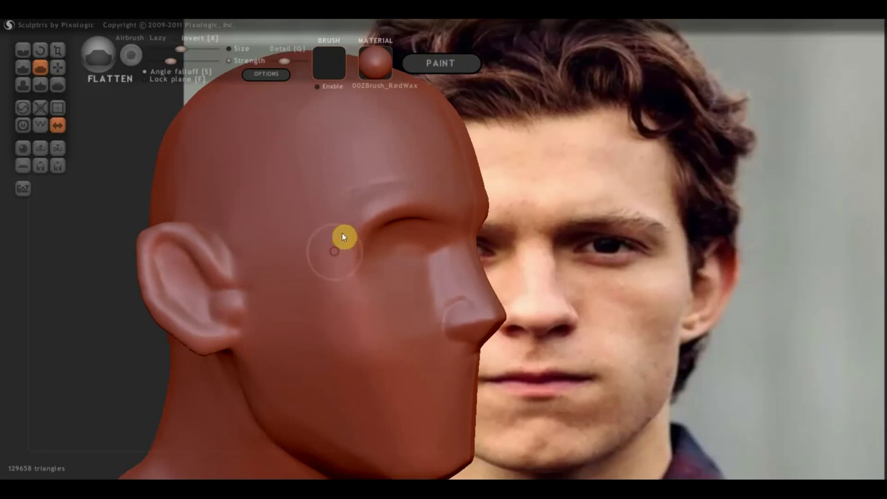
mouse_move(341, 269)
right_mouse_down()
mouse_move(233, 273)
mouse_move(237, 259)
mouse_move(251, 261)
mouse_move(276, 281)
mouse_move(358, 215)
mouse_move(358, 226)
mouse_move(397, 238)
mouse_move(317, 192)
right_mouse_up()
left_click(29, 70)
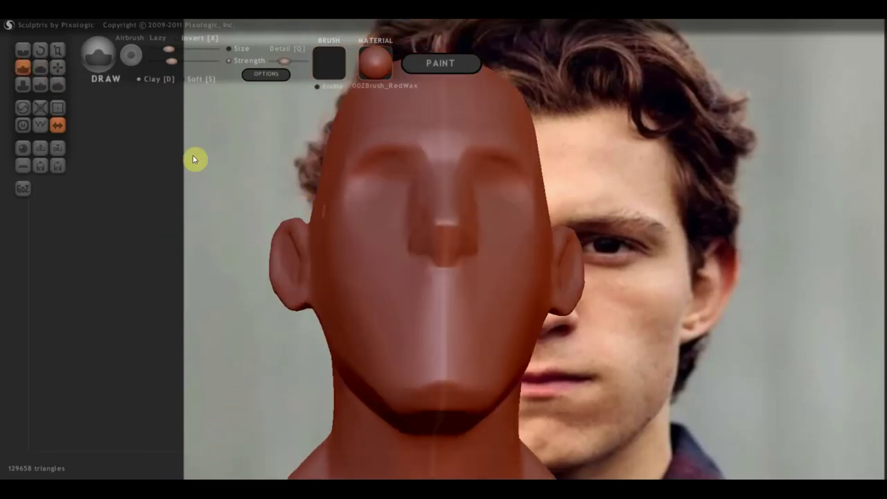
- Build up the nose surface and nostril with the Draw brush, clay mode turned off
scroll(386, 224, "up", 3)
scroll(418, 221, "up", 1)
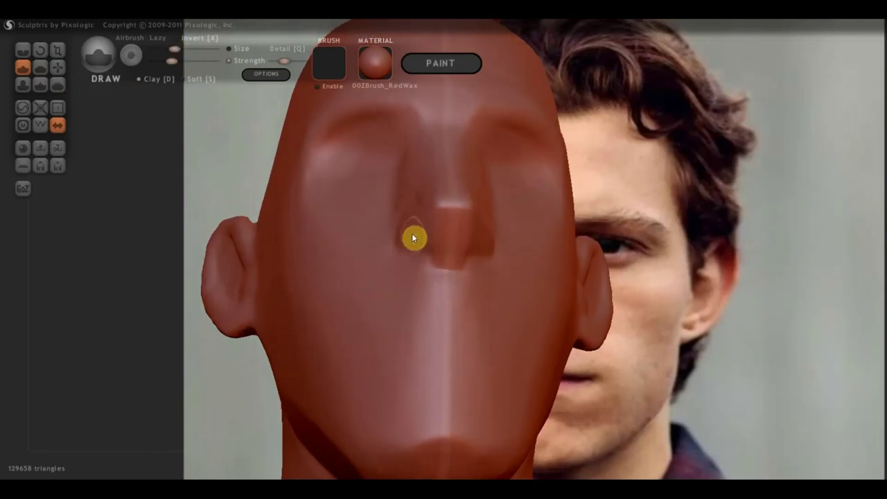
left_click_drag(422, 236, 423, 234)
right_click_drag(427, 228, 458, 217)
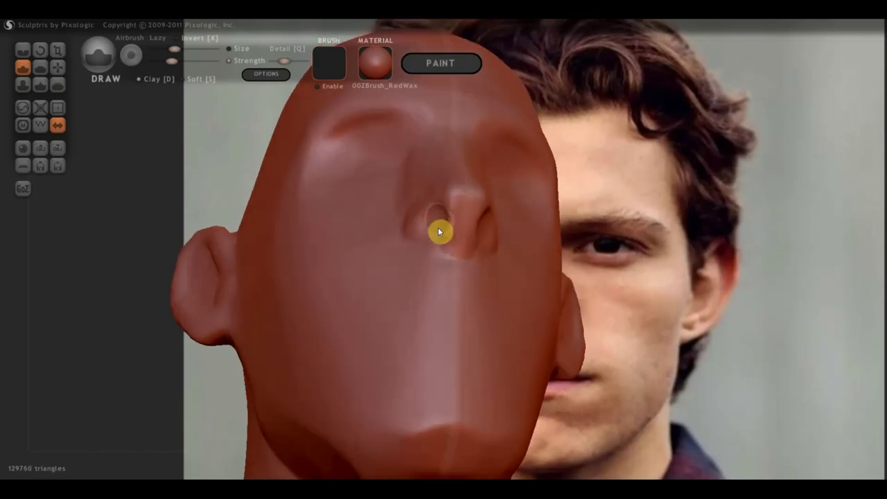
left_click(139, 79)
left_click_drag(438, 212, 433, 227)
mouse_move(433, 225)
right_mouse_down()
mouse_move(500, 297)
mouse_move(539, 291)
right_mouse_up()
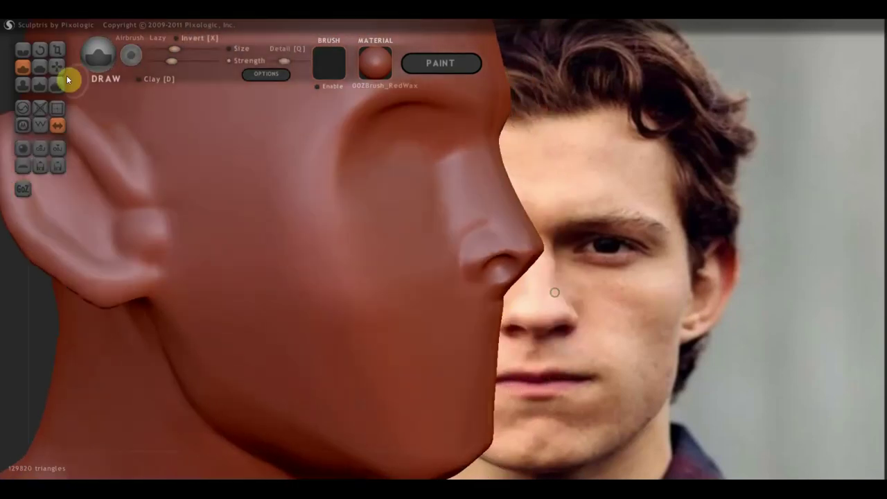
- Pull the nostril region downward with the Grab brush and check it from the front
left_click(39, 67)
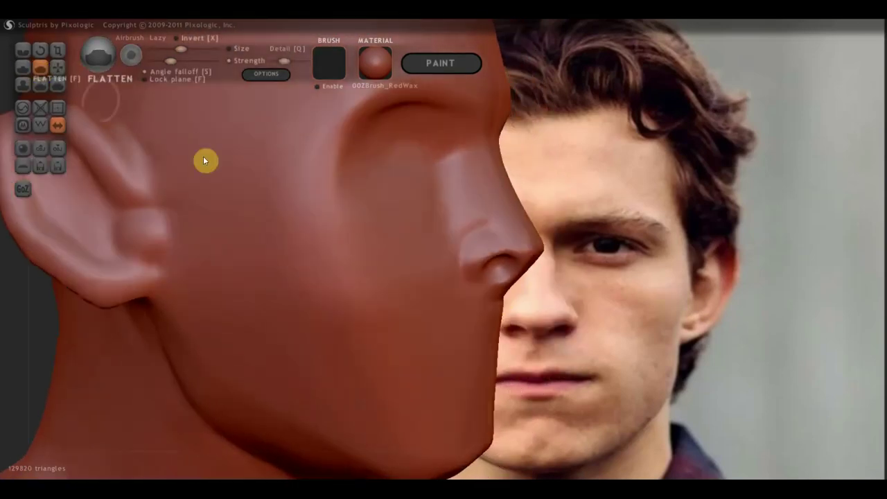
left_click(58, 67)
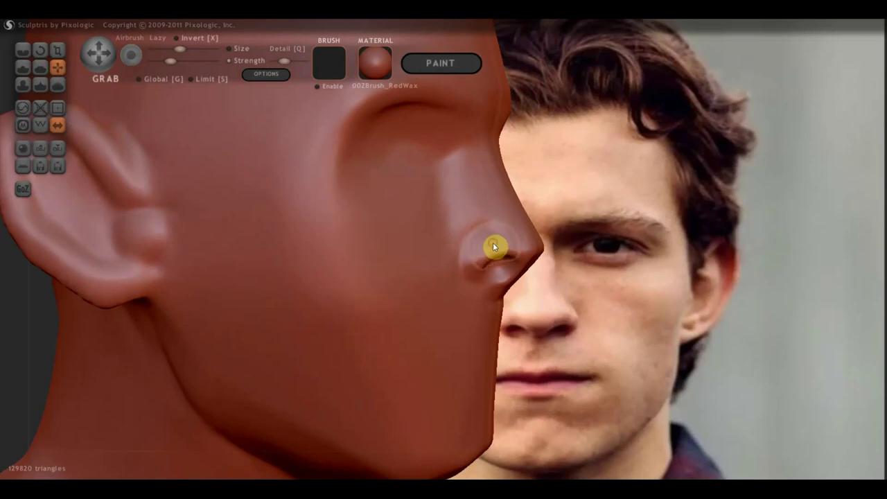
left_click_drag(496, 252, 502, 271)
mouse_move(502, 272)
right_mouse_down()
mouse_move(416, 277)
mouse_move(376, 253)
mouse_move(340, 301)
mouse_move(332, 293)
right_mouse_up()
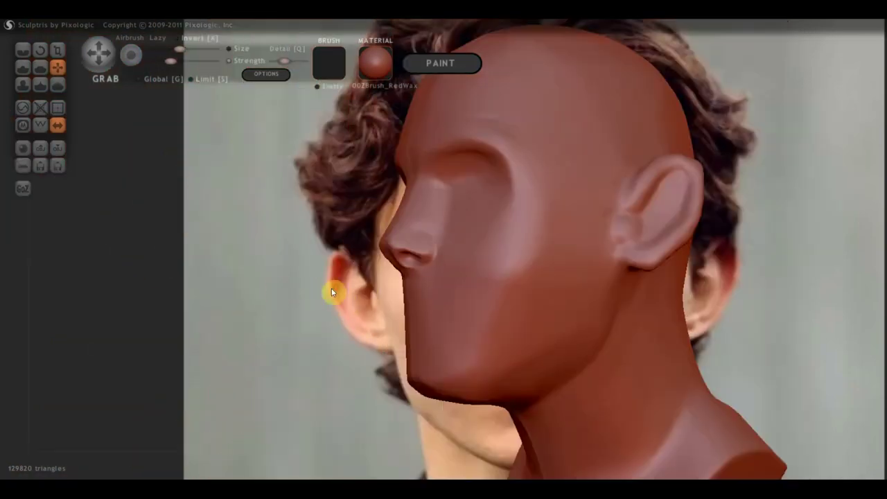
scroll(399, 276, "up", 2)
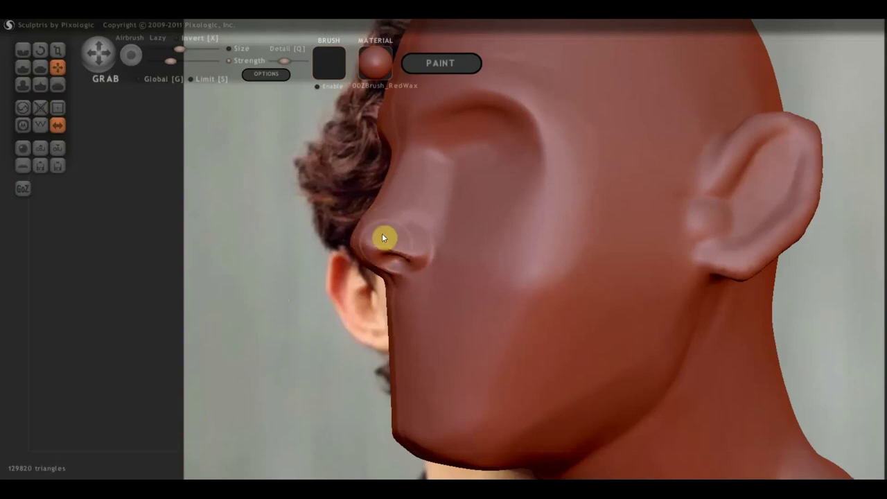
mouse_move(406, 256)
right_mouse_down()
mouse_move(515, 277)
mouse_move(580, 256)
mouse_move(596, 262)
mouse_move(460, 247)
mouse_move(433, 226)
right_mouse_up()
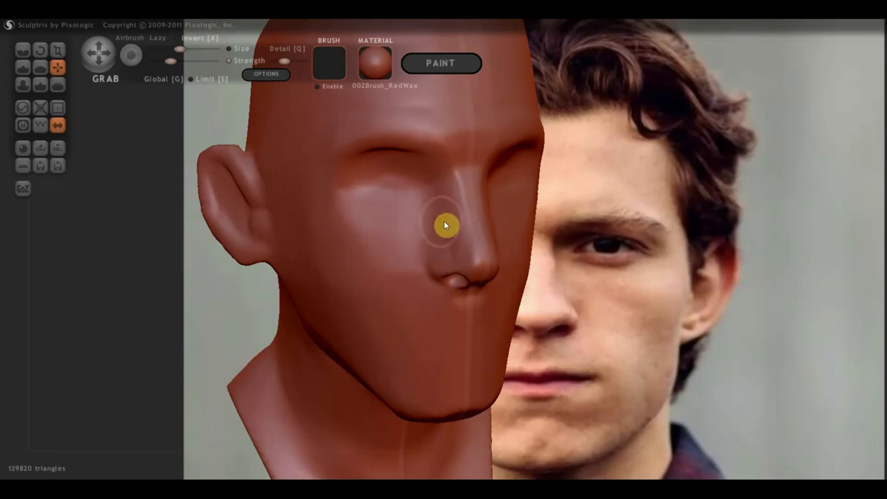
right_click_drag(447, 221, 398, 202)
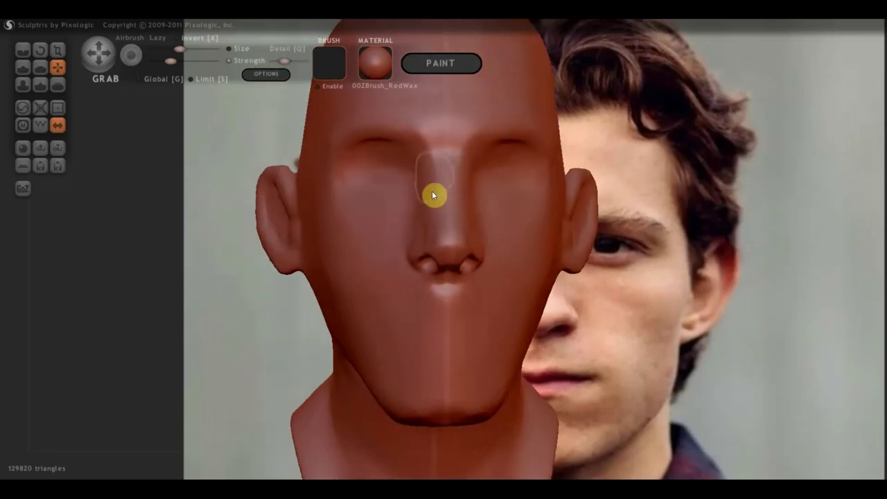
- Build up the side of the nose and the nostril wing with the Draw brush
left_click(23, 67)
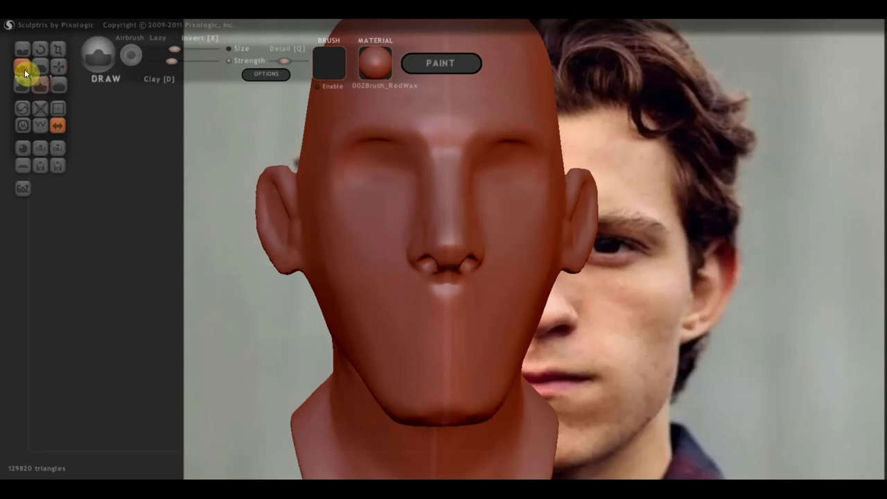
right_click_drag(360, 270, 485, 280)
mouse_move(471, 217)
left_mouse_down()
mouse_move(457, 222)
mouse_move(462, 229)
left_mouse_up()
mouse_move(461, 230)
right_mouse_down()
mouse_move(462, 246)
mouse_move(500, 256)
right_mouse_up()
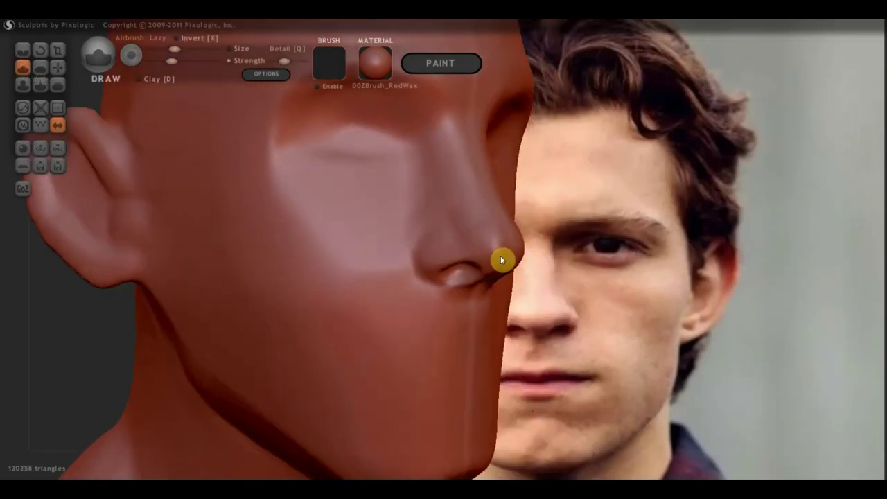
mouse_move(442, 234)
left_mouse_down()
mouse_move(449, 246)
mouse_move(428, 255)
mouse_move(438, 264)
mouse_move(465, 256)
mouse_move(425, 278)
mouse_move(426, 257)
left_mouse_up()
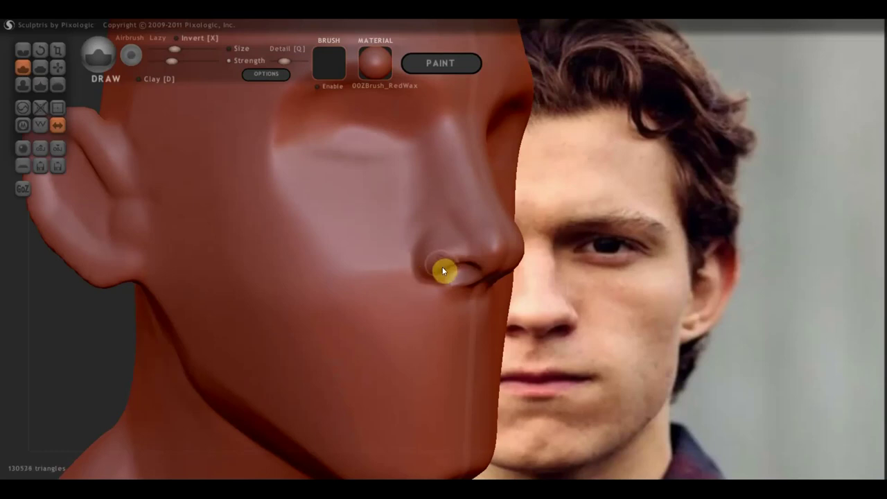
mouse_move(444, 258)
right_mouse_down()
mouse_move(333, 242)
mouse_move(324, 226)
mouse_move(376, 291)
mouse_move(500, 313)
right_mouse_up()
- Carve a crease running from the nose down the cheek with the Crease brush
left_click(23, 50)
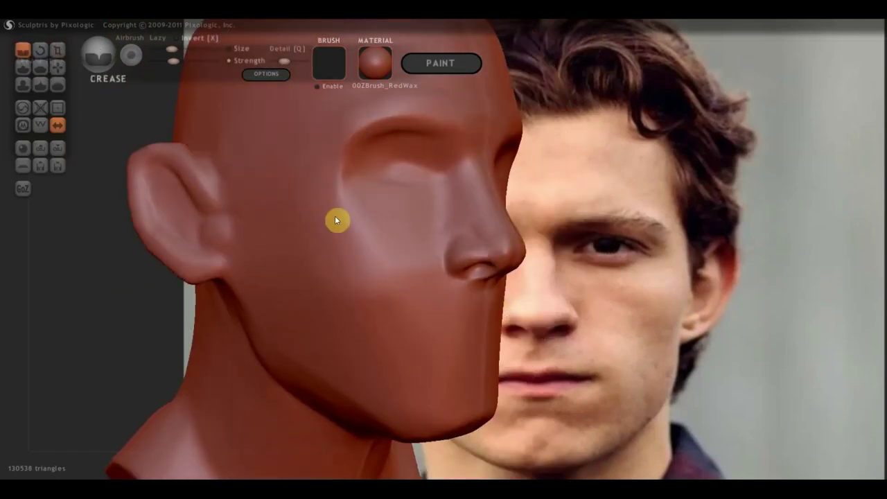
right_click_drag(337, 220, 443, 258)
mouse_move(449, 237)
left_mouse_down()
mouse_move(420, 314)
mouse_move(433, 264)
mouse_move(422, 338)
left_mouse_up()
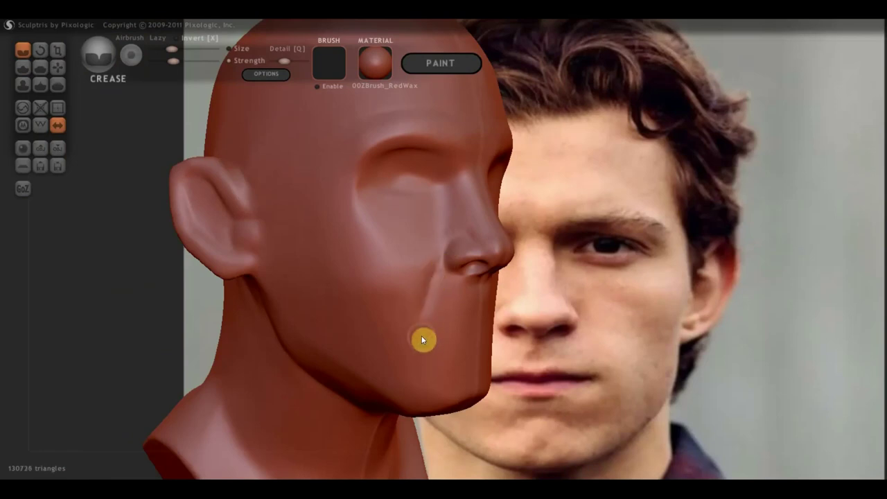
mouse_move(428, 307)
left_mouse_down()
mouse_move(417, 346)
mouse_move(422, 312)
left_mouse_up()
mouse_move(424, 365)
right_mouse_down()
mouse_move(313, 339)
mouse_move(326, 337)
right_mouse_up()
- Crease a line across the mouth and a groove under the lower lip at the chin
mouse_move(449, 322)
left_mouse_down()
mouse_move(461, 324)
mouse_move(396, 330)
left_mouse_up()
left_click_drag(463, 328, 413, 331)
mouse_move(412, 332)
right_mouse_down()
mouse_move(299, 351)
mouse_move(261, 329)
mouse_move(388, 320)
right_mouse_up()
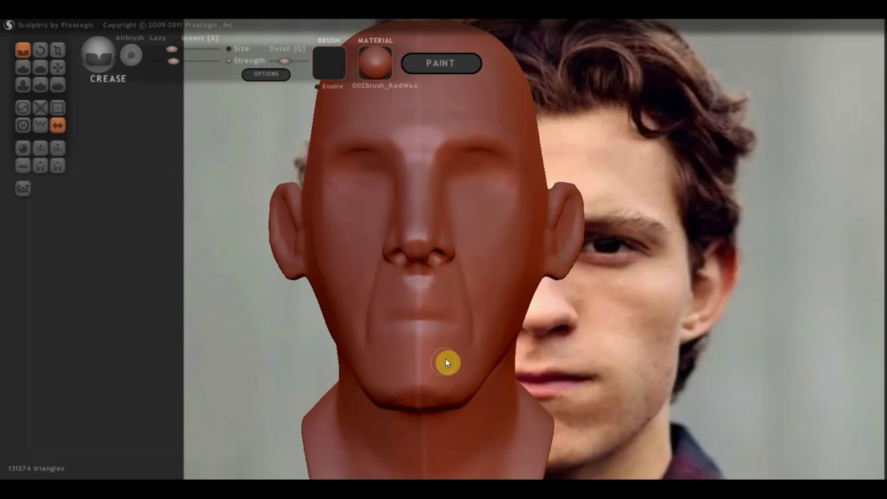
mouse_move(410, 347)
left_mouse_down()
mouse_move(461, 367)
mouse_move(444, 357)
mouse_move(476, 353)
mouse_move(450, 376)
left_mouse_up()
mouse_move(451, 376)
right_mouse_down()
mouse_move(402, 379)
mouse_move(452, 378)
right_mouse_up()
left_click_drag(406, 360, 443, 356)
right_click_drag(451, 374, 469, 379)
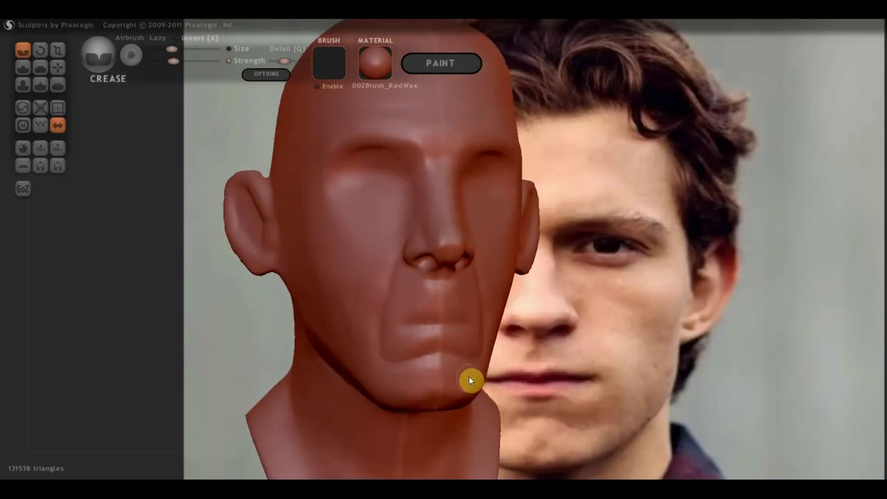
right_click_drag(412, 374, 383, 364)
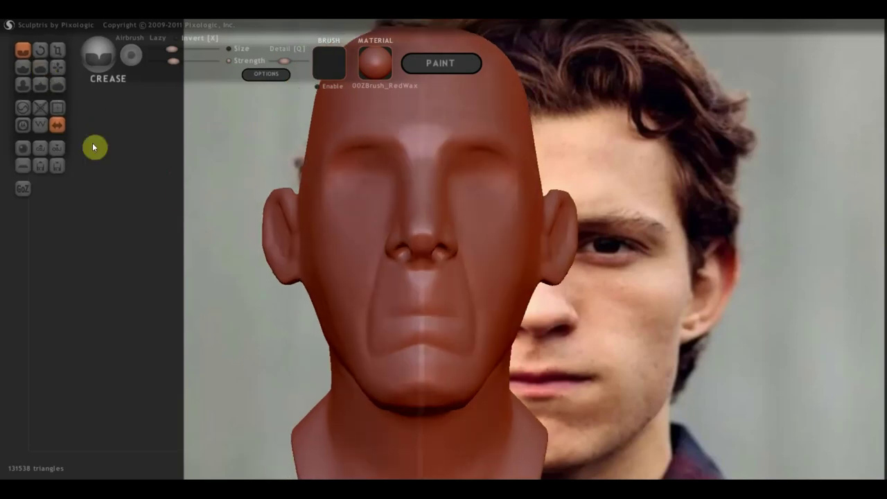
right_click_drag(198, 174, 377, 268)
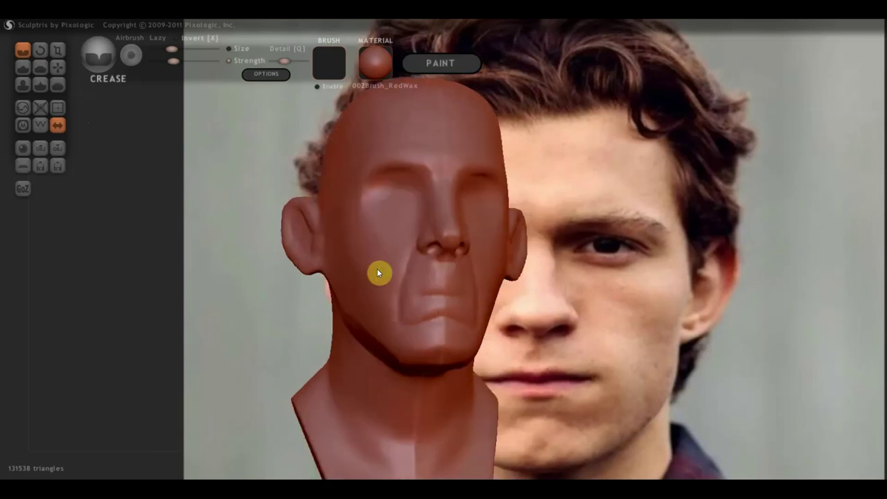
left_click(26, 67)
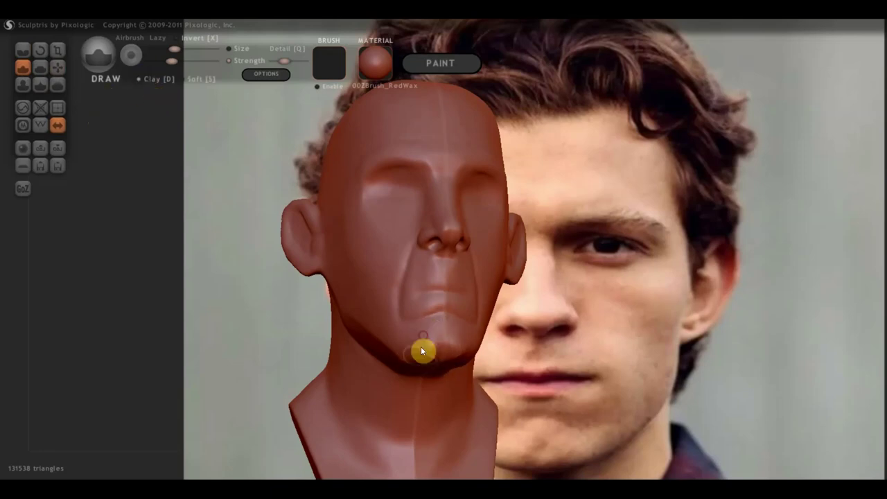
- Orbit and zoom around the head to inspect the jaw, underside and profile
mouse_move(435, 358)
right_mouse_down()
mouse_move(283, 360)
mouse_move(277, 342)
mouse_move(336, 284)
right_mouse_up()
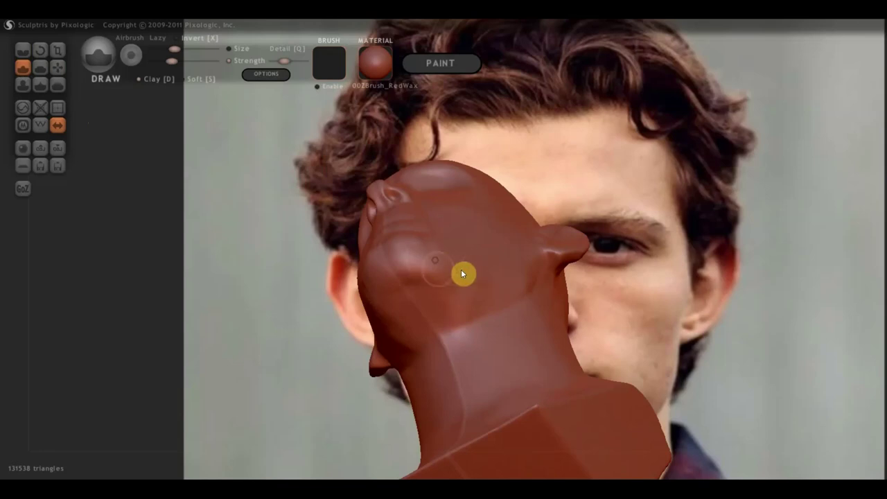
mouse_move(490, 283)
right_mouse_down()
mouse_move(446, 345)
mouse_move(545, 377)
right_mouse_up()
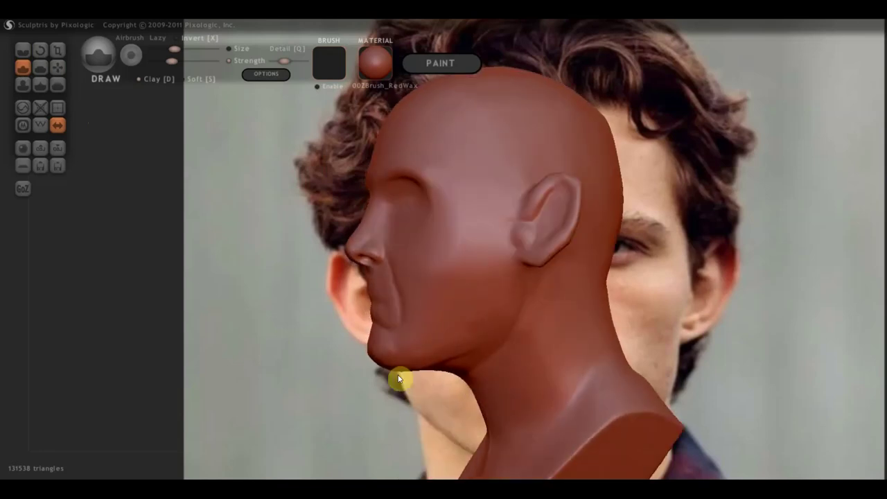
scroll(441, 299, "up", 2)
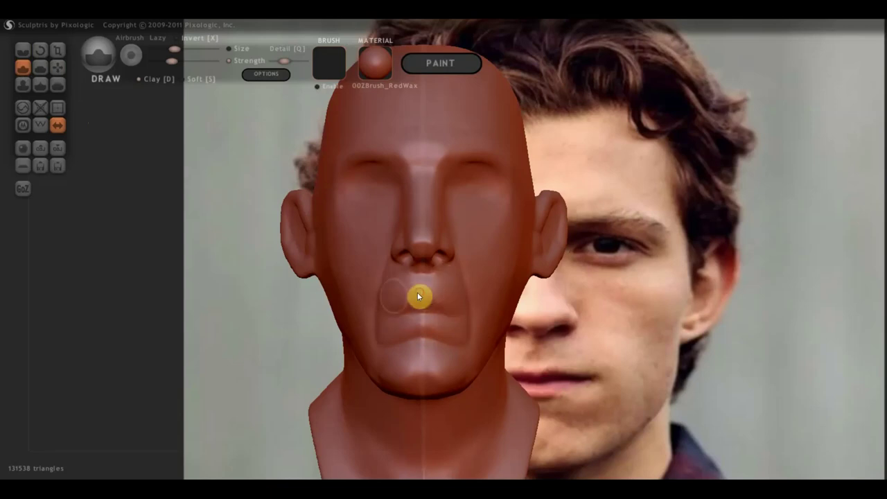
right_click_drag(421, 308, 508, 307)
right_click_drag(423, 272, 377, 266)
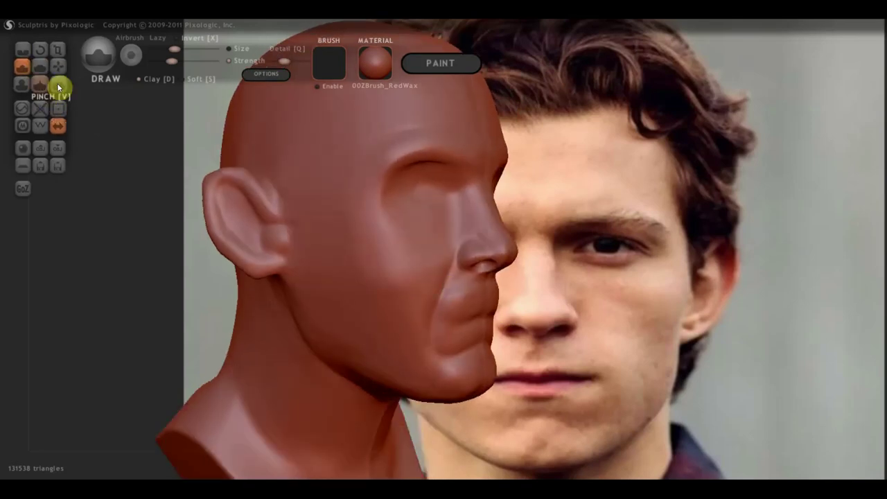
right_click_drag(227, 192, 270, 210)
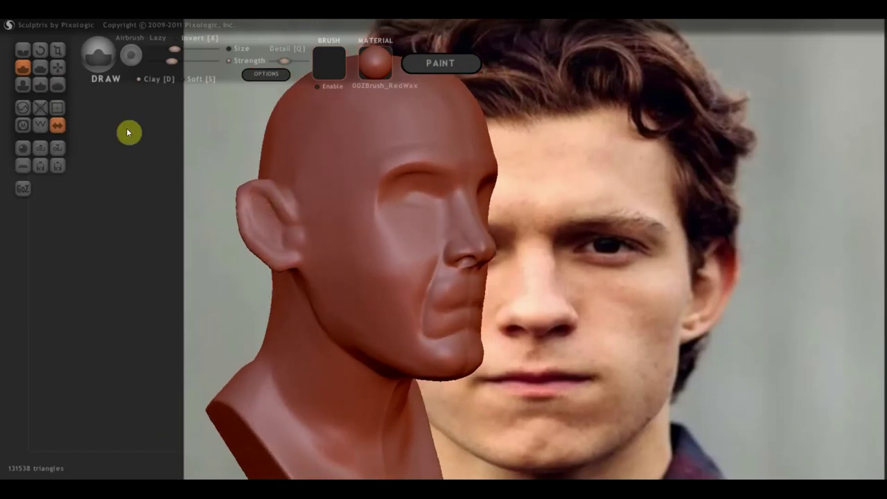
left_click(25, 53)
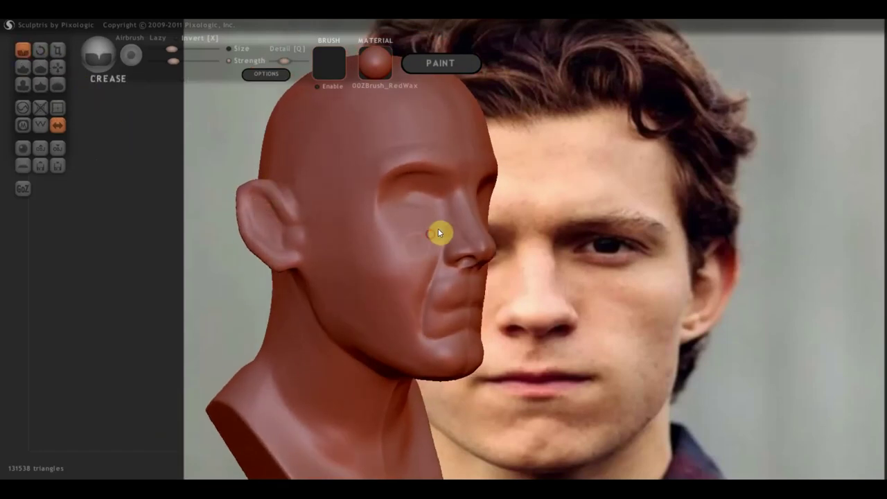
- Carve three short crease lines across the cheek beside the nasolabial fold and below the eye
left_click_drag(390, 267, 402, 260)
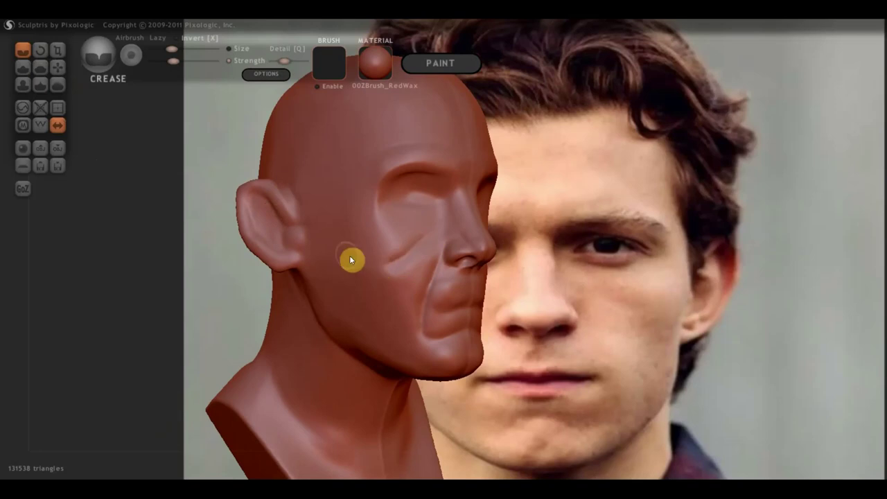
left_click_drag(325, 240, 370, 267)
left_click_drag(430, 240, 435, 226)
mouse_move(436, 230)
right_mouse_down()
mouse_move(412, 268)
mouse_move(420, 262)
right_mouse_up()
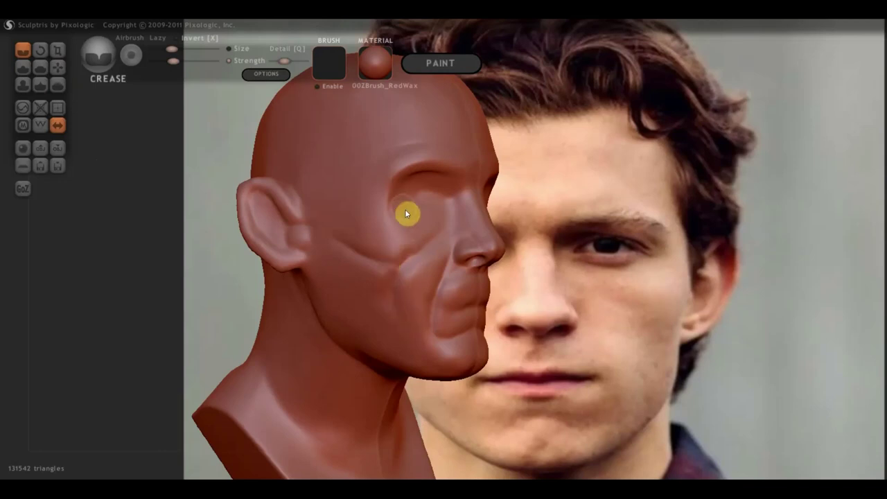
mouse_move(422, 208)
right_mouse_down()
mouse_move(331, 208)
mouse_move(366, 221)
mouse_move(353, 216)
mouse_move(380, 210)
right_mouse_up()
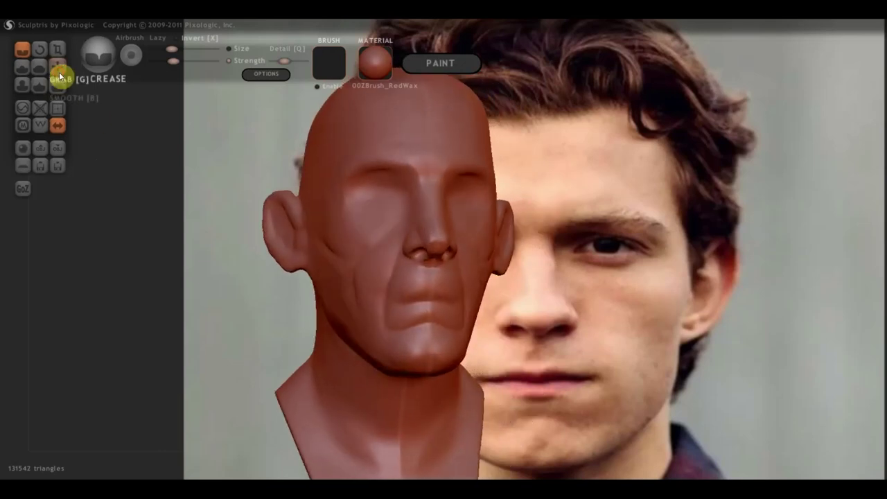
- Pull the mouth corner and lower lip down with Grab and smooth the diagonal cheek crease
left_click(57, 67)
right_click_drag(277, 229, 376, 303)
left_click_drag(368, 306, 392, 340)
mouse_move(378, 347)
right_mouse_down()
mouse_move(392, 352)
mouse_move(240, 354)
right_mouse_up()
scroll(398, 336, "up", 2)
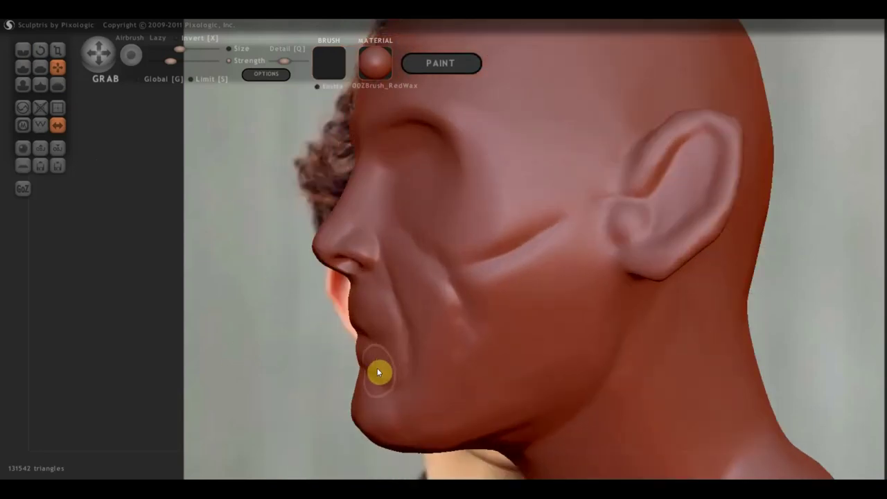
mouse_move(375, 364)
right_mouse_down()
mouse_move(541, 365)
mouse_move(453, 340)
mouse_move(490, 341)
mouse_move(492, 312)
mouse_move(475, 349)
mouse_move(478, 341)
right_mouse_up()
mouse_move(396, 264)
right_mouse_down()
mouse_move(388, 326)
mouse_move(360, 293)
mouse_move(431, 293)
mouse_move(421, 271)
right_mouse_up()
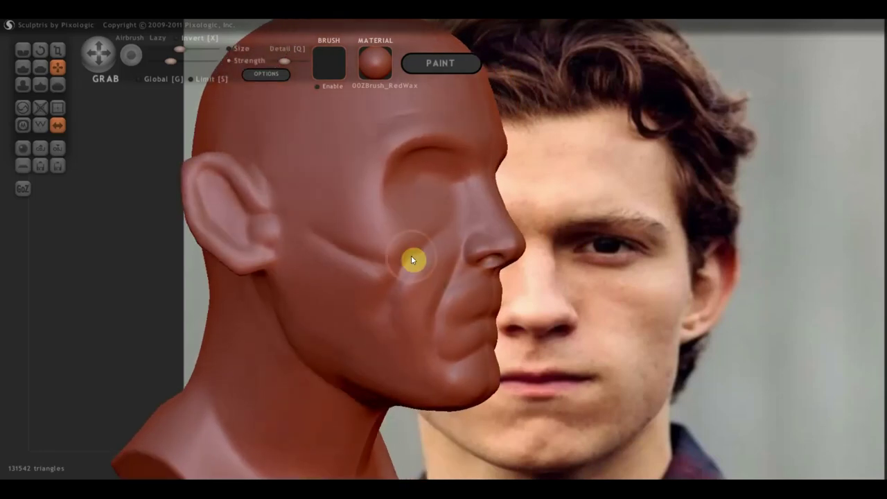
mouse_move(384, 261)
left_mouse_down("shift")
mouse_move(312, 243)
mouse_move(391, 291)
mouse_move(390, 279)
mouse_move(340, 277)
mouse_move(349, 279)
mouse_move(349, 254)
mouse_move(318, 239)
left_mouse_up("shift")
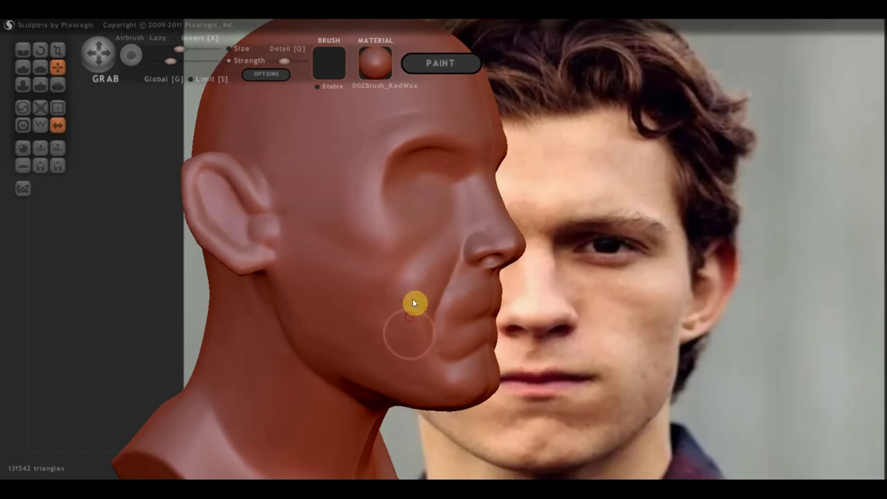
mouse_move(436, 364)
right_mouse_down()
mouse_move(299, 356)
mouse_move(413, 359)
right_mouse_up()
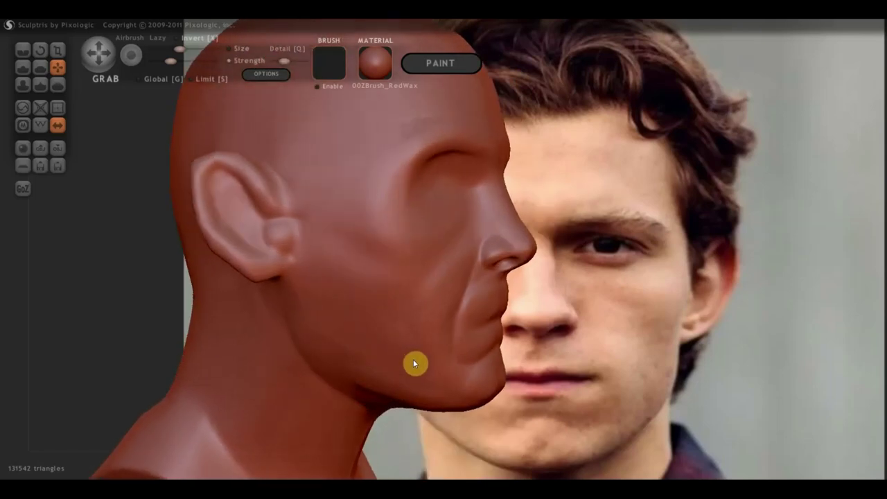
- Raise a cheekbone ridge from the ear toward the nose with the Draw brush
left_click(23, 67)
right_click_drag(374, 258, 397, 256)
right_click_drag(361, 230, 405, 251)
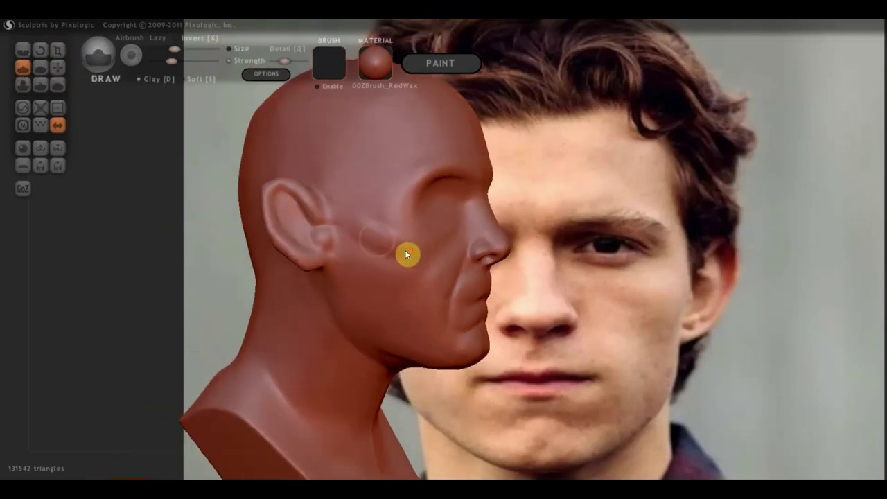
left_click_drag(389, 252, 436, 239)
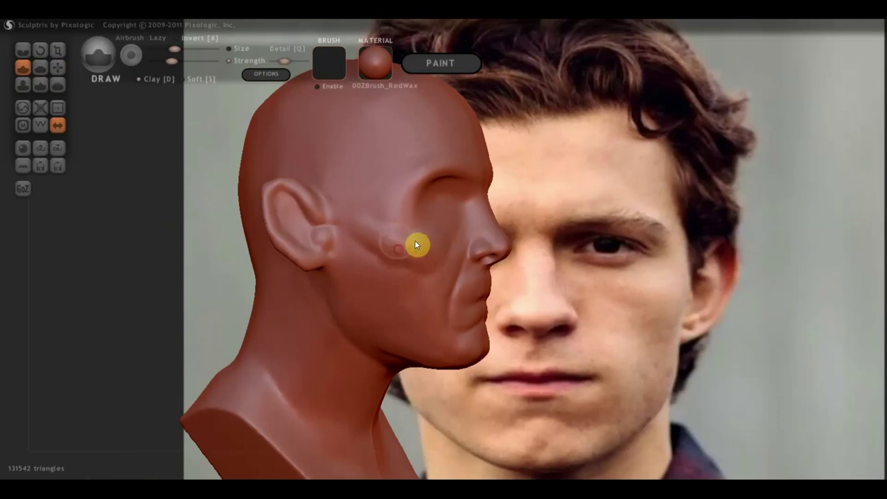
mouse_move(406, 253)
right_mouse_down()
mouse_move(323, 251)
mouse_move(314, 262)
right_mouse_up()
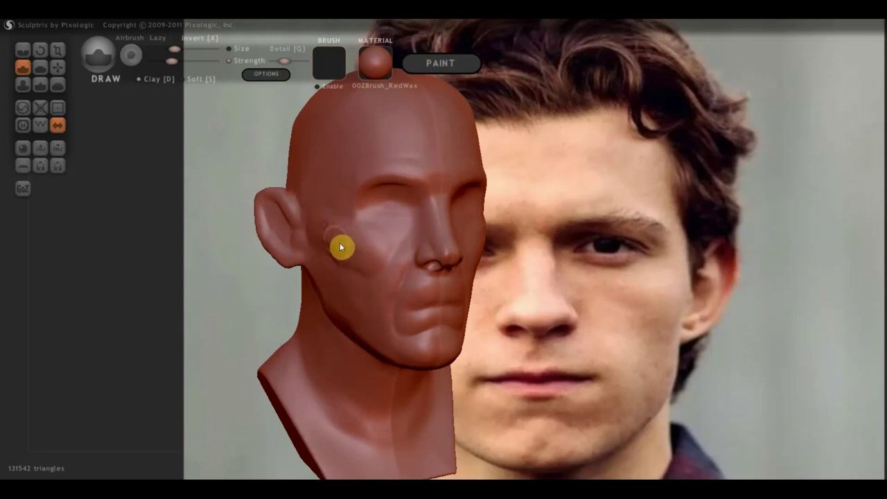
right_click_drag(340, 245, 437, 245)
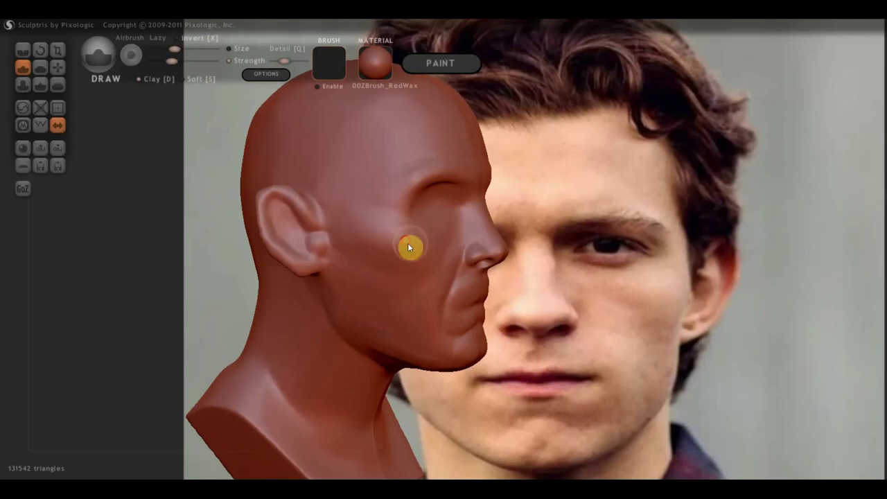
left_click_drag(386, 253, 275, 251)
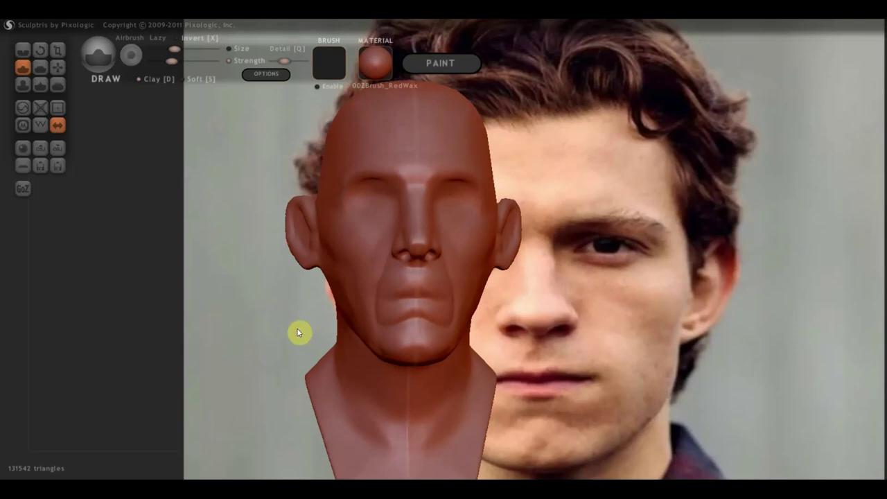
- Add small raised strokes on the cheek and near the nose, then check the jaw in profile
mouse_move(401, 290)
right_mouse_down()
mouse_move(450, 305)
mouse_move(409, 274)
right_mouse_up()
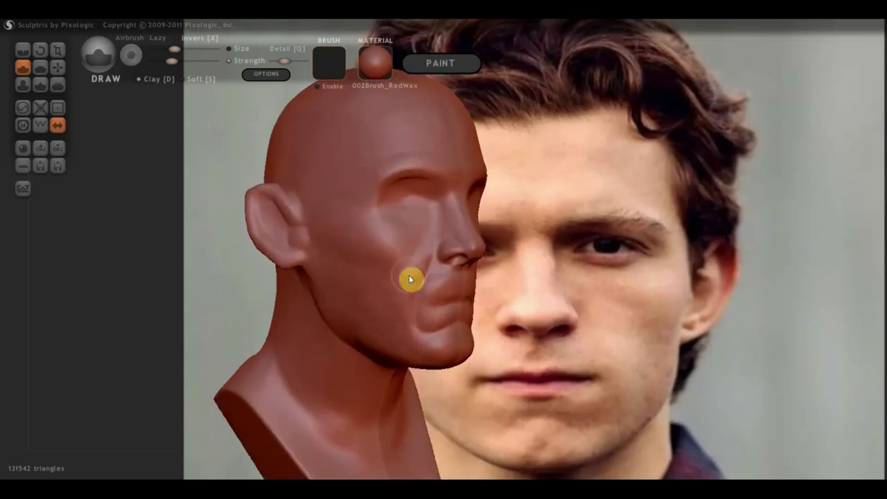
scroll(388, 256, "up", 3)
left_click_drag(356, 286, 344, 276)
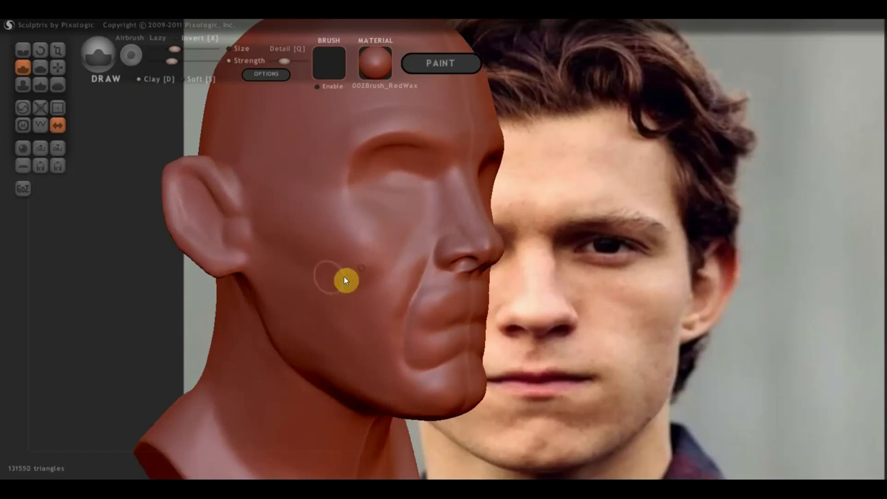
left_click_drag(285, 264, 316, 244)
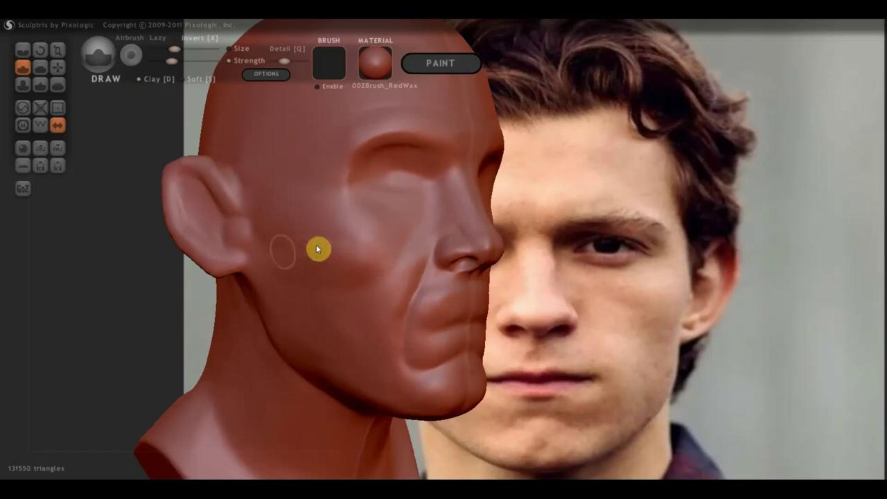
mouse_move(355, 256)
right_mouse_down()
mouse_move(277, 277)
mouse_move(298, 267)
mouse_move(419, 261)
right_mouse_up()
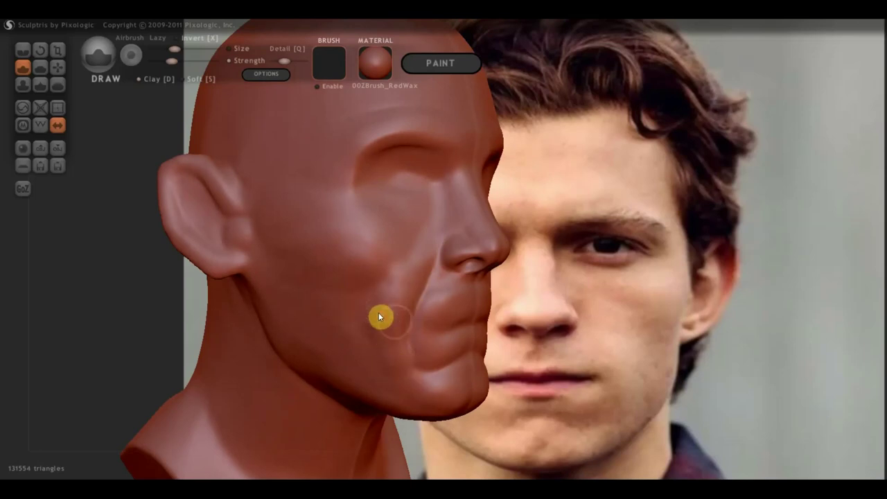
left_click(420, 248)
mouse_move(435, 226)
right_mouse_down()
mouse_move(432, 246)
mouse_move(331, 243)
right_mouse_up()
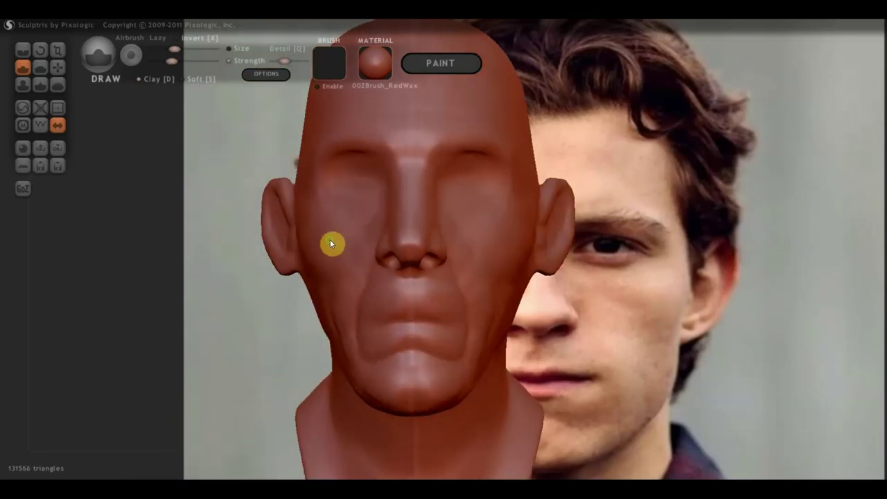
right_click_drag(545, 320, 455, 327)
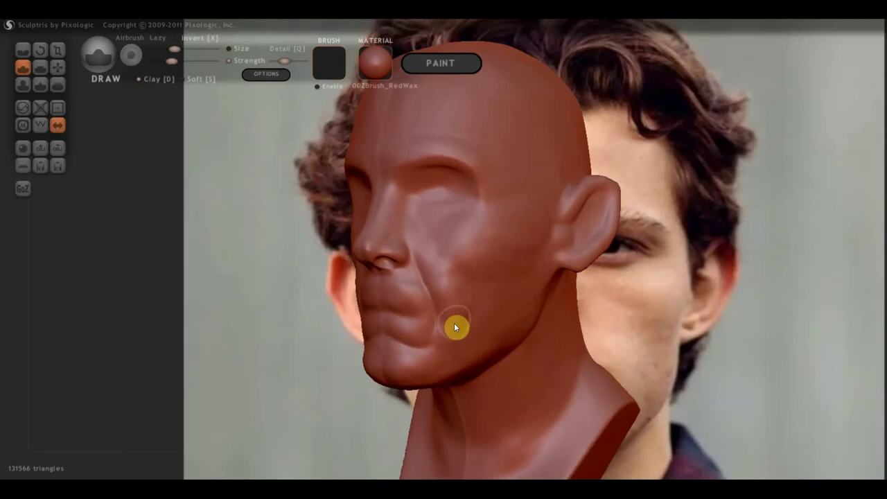
mouse_move(470, 318)
right_mouse_down()
mouse_move(415, 323)
mouse_move(516, 320)
mouse_move(475, 376)
mouse_move(444, 350)
right_mouse_up()
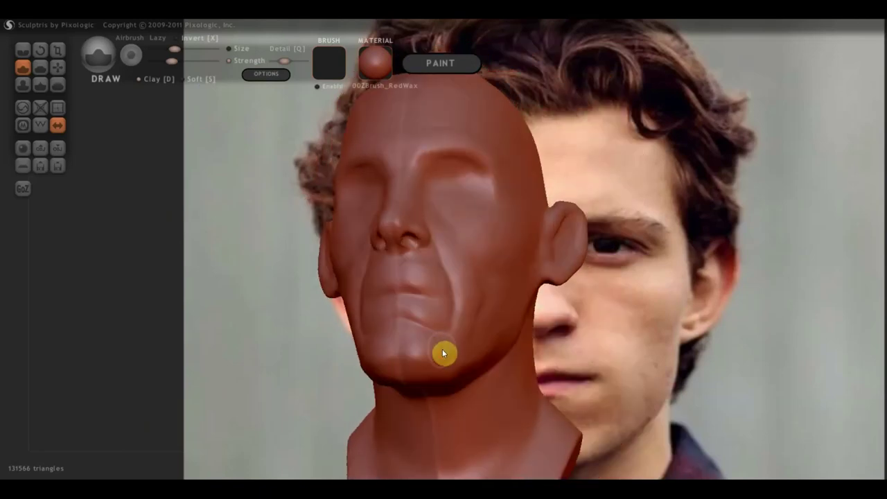
mouse_move(423, 369)
right_mouse_down()
mouse_move(370, 390)
mouse_move(518, 317)
mouse_move(534, 294)
mouse_move(523, 295)
right_mouse_up()
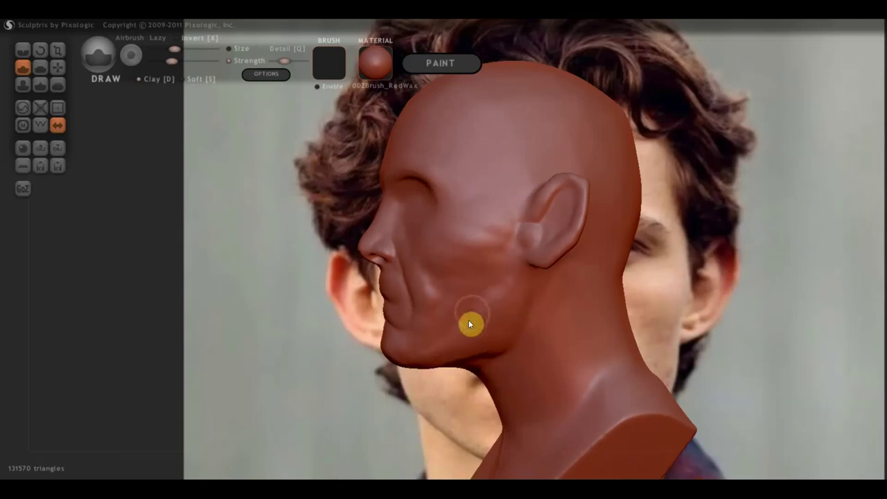
mouse_move(516, 350)
right_mouse_down()
mouse_move(684, 350)
mouse_move(619, 340)
mouse_move(638, 360)
mouse_move(722, 336)
mouse_move(524, 327)
right_mouse_up()
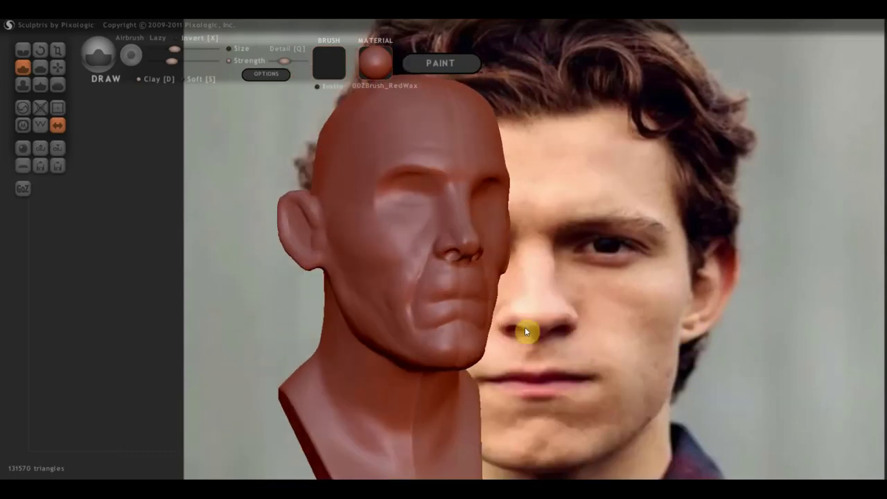
- Zoom out to a front view and pull the left eye socket edge beside the nose with Grab
left_click(57, 67)
scroll(373, 314, "down", 3)
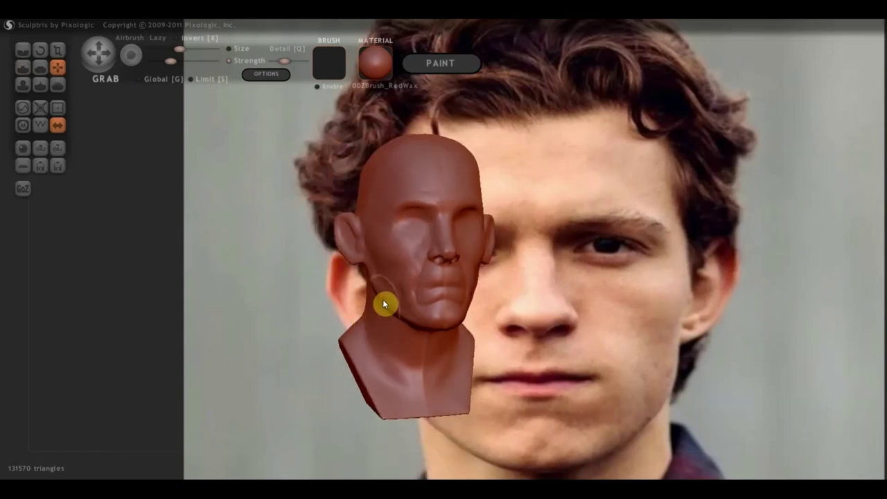
mouse_move(369, 307)
right_mouse_down()
mouse_move(467, 342)
mouse_move(520, 294)
right_mouse_up()
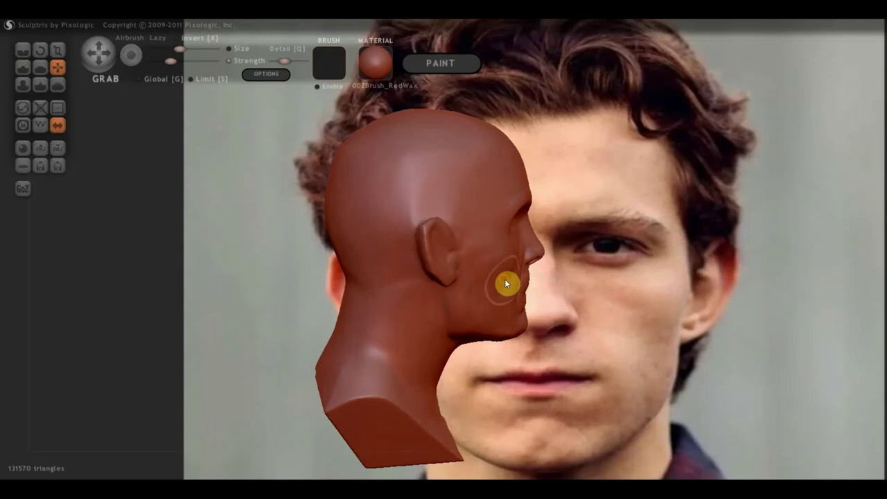
mouse_move(503, 279)
right_mouse_down()
mouse_move(510, 293)
mouse_move(359, 287)
mouse_move(404, 268)
mouse_move(396, 298)
right_mouse_up()
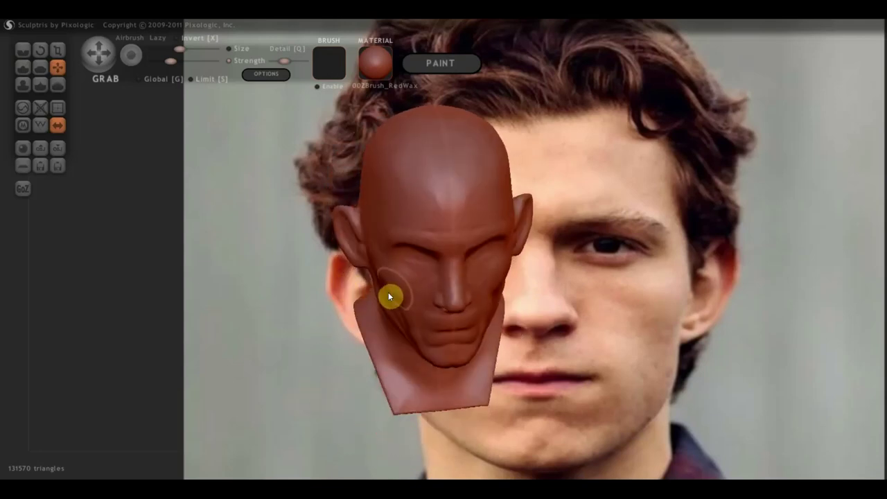
mouse_move(383, 278)
right_mouse_down()
mouse_move(362, 254)
mouse_move(366, 239)
right_mouse_up()
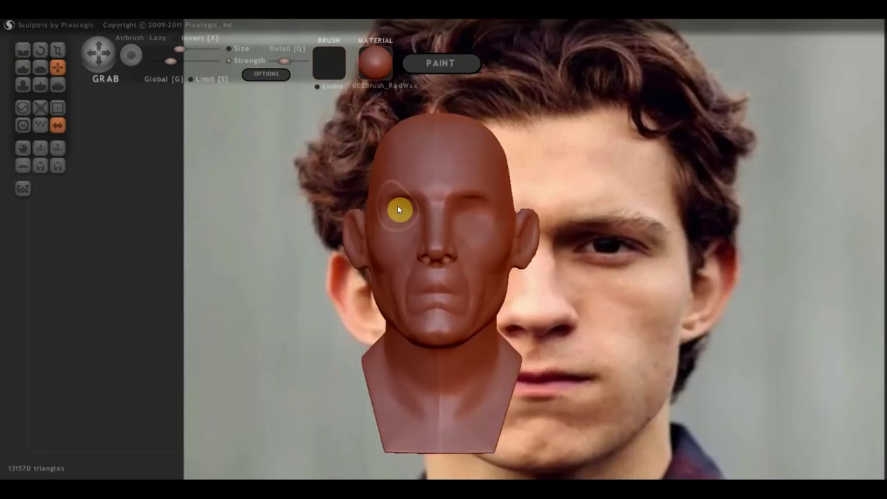
left_click_drag(392, 206, 379, 208)
mouse_move(522, 246)
right_mouse_down()
mouse_move(519, 260)
mouse_move(383, 263)
mouse_move(515, 275)
right_mouse_up()
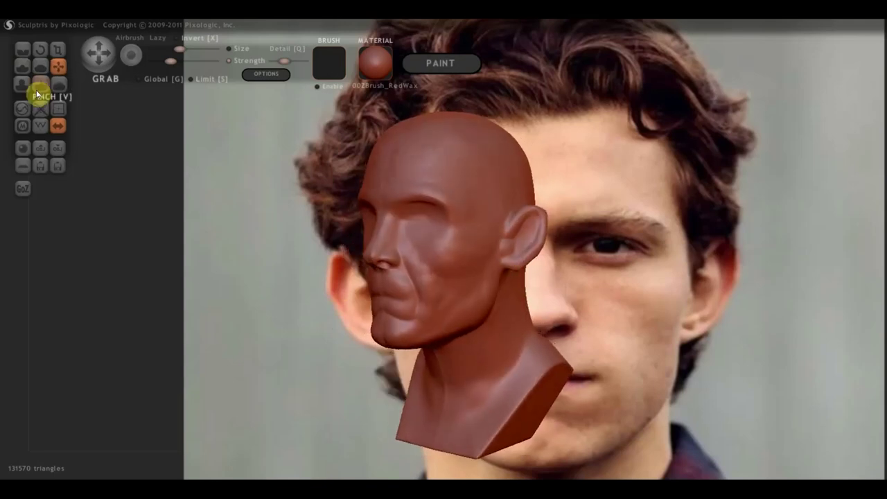
left_click(23, 67)
- Zoom in on the head, turn it to side profile facing the ear, and pick the Crease brush
scroll(416, 208, "up", 3)
right_click_drag(456, 218, 498, 245)
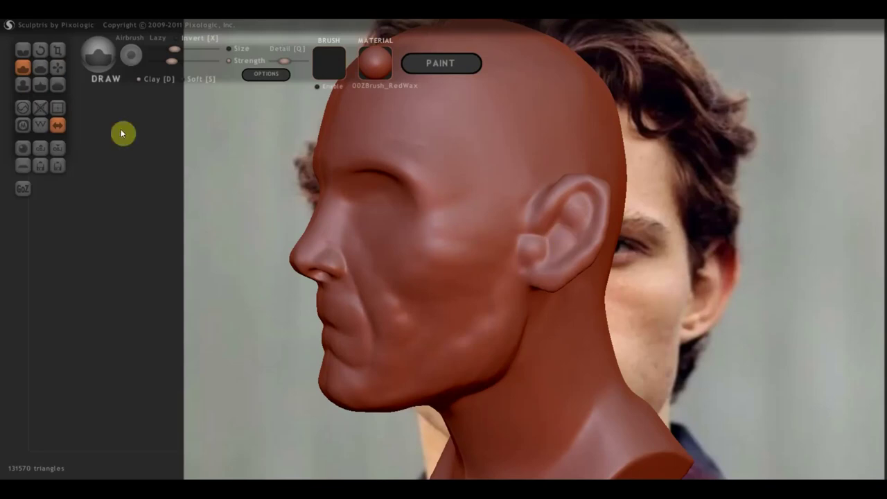
left_click(23, 58)
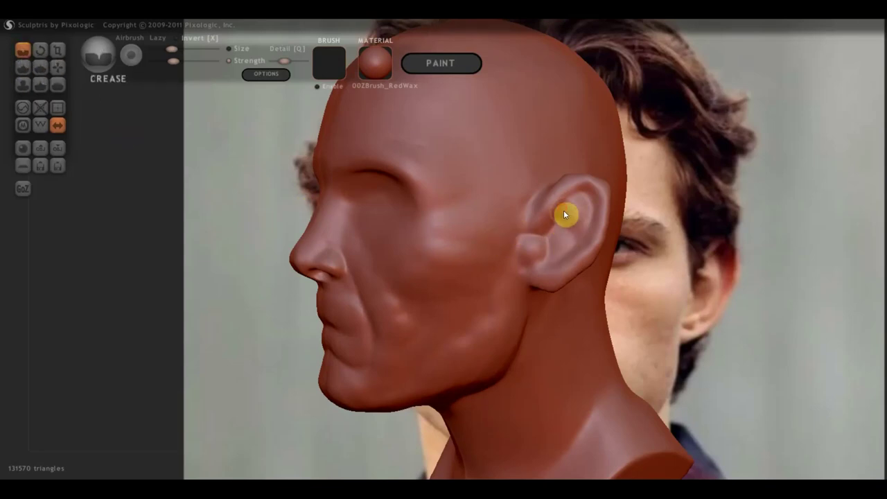
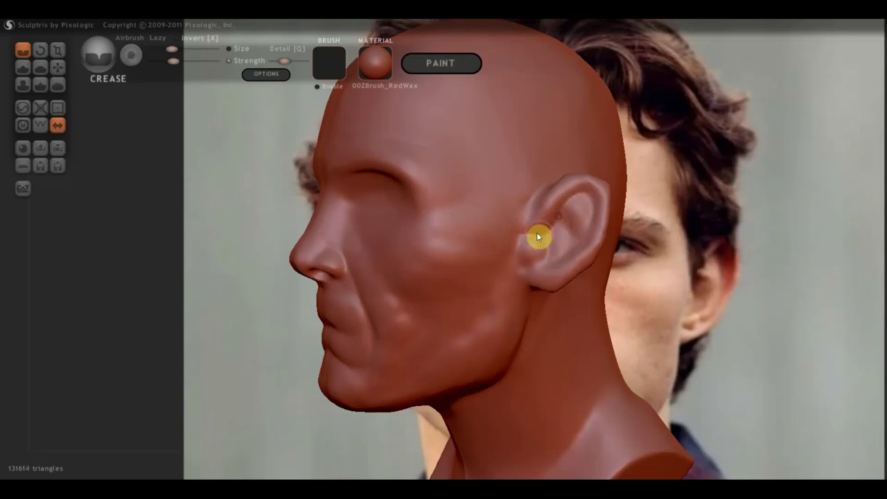
- Crease the ear rim, then carve and deepen the ear's inner fold from behind
mouse_move(582, 199)
left_mouse_down()
mouse_move(577, 250)
mouse_move(543, 276)
mouse_move(531, 264)
mouse_move(519, 281)
mouse_move(528, 295)
mouse_move(527, 283)
left_mouse_up()
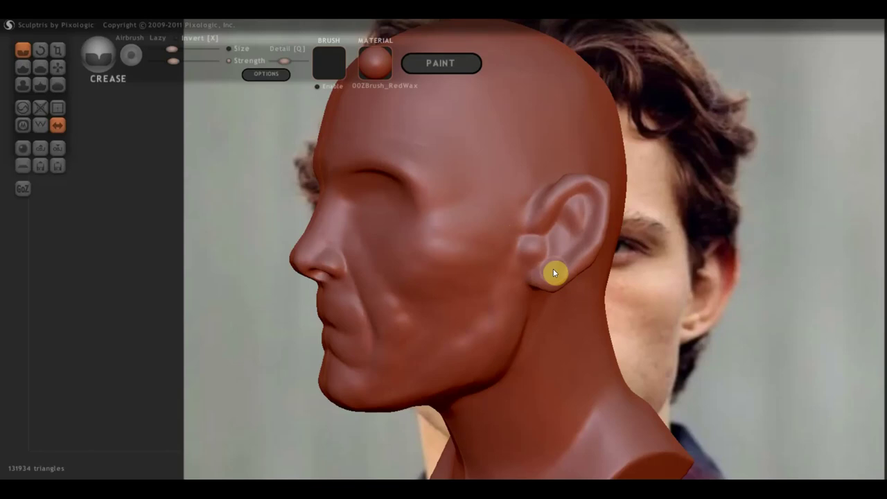
right_click_drag(553, 268, 353, 264)
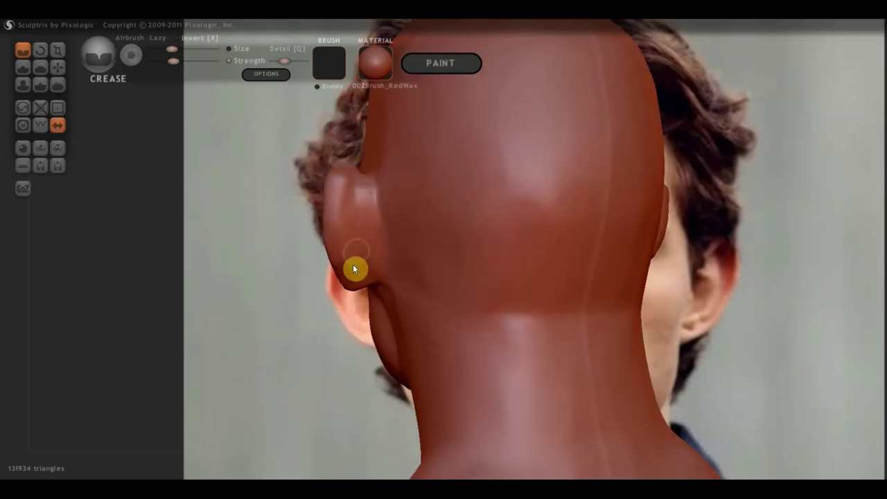
left_click_drag(363, 185, 364, 245)
left_click_drag(361, 202, 370, 251)
left_click_drag(370, 187, 386, 230)
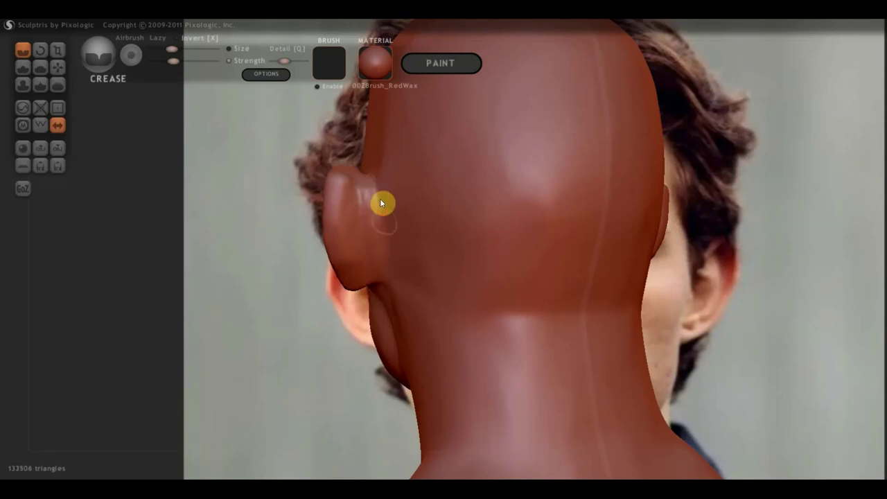
left_click_drag(380, 198, 391, 255)
- Crease the area behind the ear, then orbit through profile and front views to check it
right_click_drag(381, 298, 461, 226)
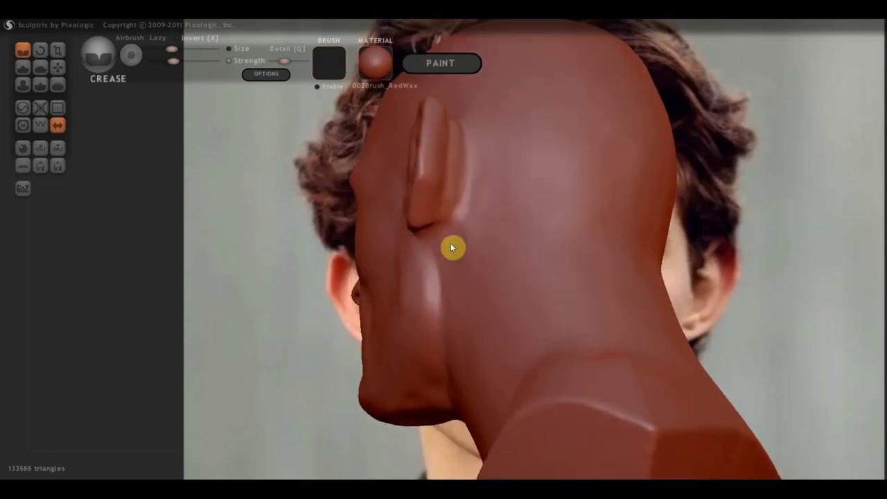
mouse_move(454, 239)
left_mouse_down()
mouse_move(441, 253)
mouse_move(434, 247)
left_mouse_up()
mouse_move(433, 255)
right_mouse_down()
mouse_move(451, 269)
mouse_move(566, 298)
right_mouse_up()
right_click_drag(490, 349, 665, 350)
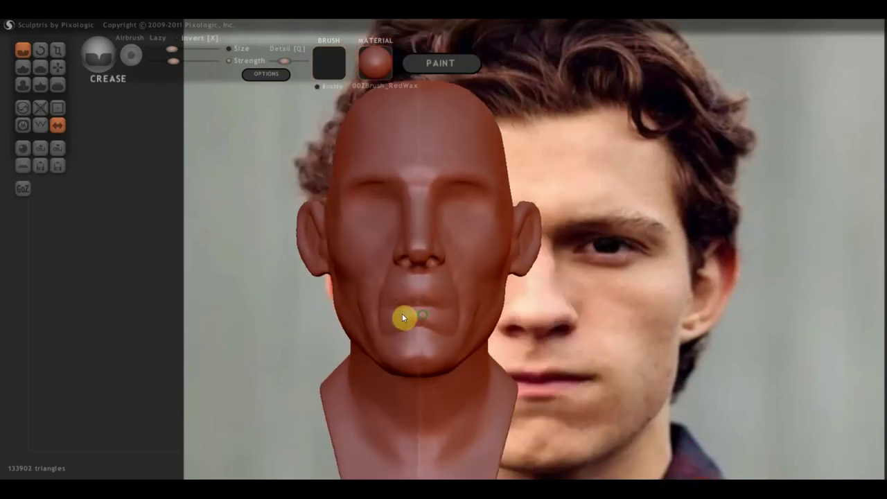
right_click_drag(402, 315, 431, 269)
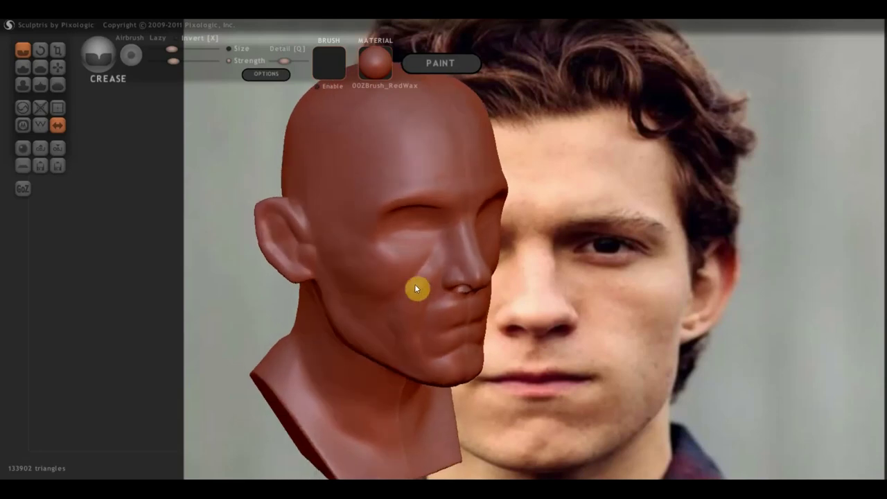
right_click_drag(416, 289, 312, 291)
- Flatten the cheek plane with a slightly smaller Flatten brush, checking it from several angles
left_click(40, 68)
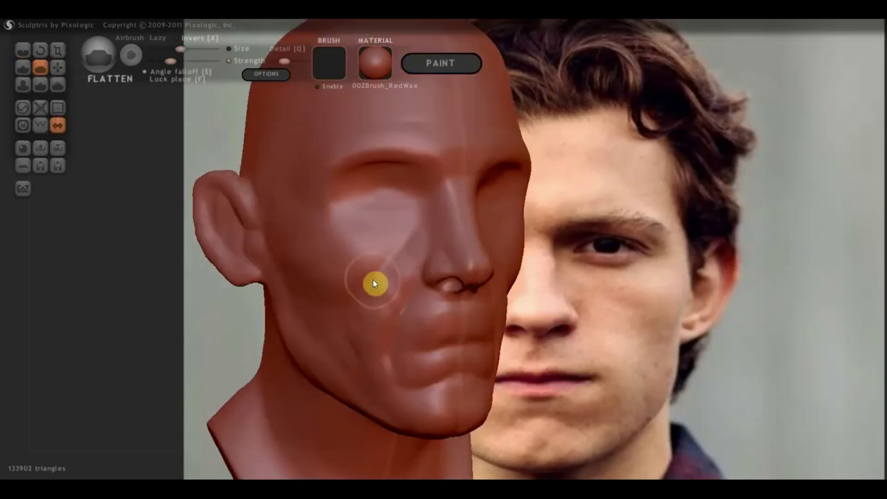
right_click_drag(374, 283, 354, 271)
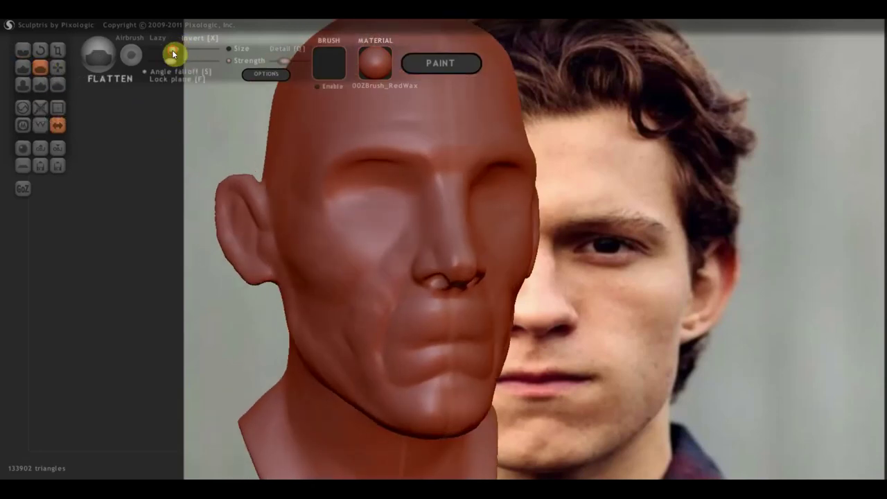
mouse_move(382, 246)
left_mouse_down()
mouse_move(346, 285)
mouse_move(343, 274)
mouse_move(358, 299)
mouse_move(382, 289)
mouse_move(360, 336)
mouse_move(402, 242)
left_mouse_up()
mouse_move(403, 242)
right_mouse_down()
mouse_move(334, 286)
mouse_move(258, 272)
mouse_move(466, 320)
right_mouse_up()
mouse_move(462, 295)
left_mouse_down()
mouse_move(478, 315)
mouse_move(467, 368)
mouse_move(501, 344)
mouse_move(510, 295)
mouse_move(542, 269)
mouse_move(495, 271)
mouse_move(480, 281)
mouse_move(494, 254)
mouse_move(528, 285)
mouse_move(582, 251)
mouse_move(557, 355)
mouse_move(541, 368)
mouse_move(580, 351)
mouse_move(603, 301)
mouse_move(547, 390)
mouse_move(483, 412)
mouse_move(507, 412)
mouse_move(423, 410)
mouse_move(441, 404)
mouse_move(409, 398)
mouse_move(437, 402)
mouse_move(406, 408)
mouse_move(427, 404)
left_mouse_up()
mouse_move(427, 403)
right_mouse_down()
mouse_move(522, 374)
mouse_move(564, 339)
mouse_move(564, 312)
mouse_move(564, 395)
right_mouse_up()
scroll(553, 367, "down", 3)
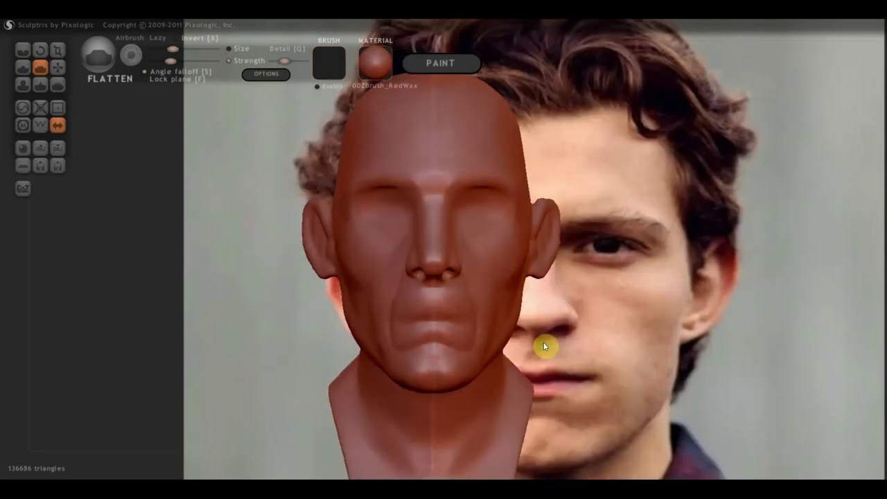
scroll(533, 361, "up", 2)
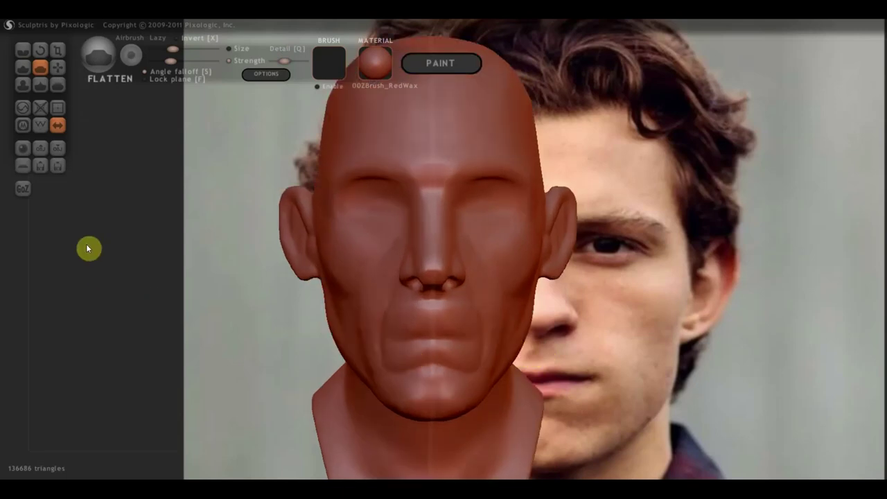
left_click(25, 51)
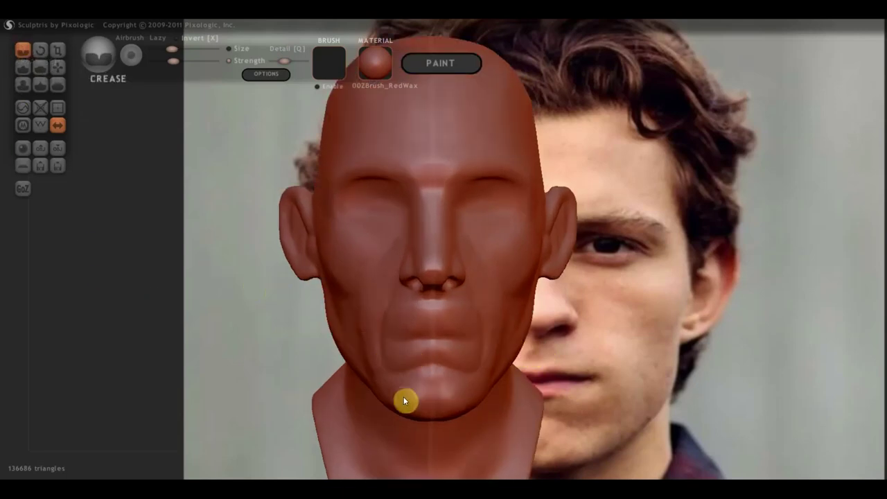
- Carve short creases around the chin and along its right side from a three-quarter view
mouse_move(406, 385)
left_mouse_down()
mouse_move(404, 400)
mouse_move(411, 381)
left_mouse_up()
right_click_drag(391, 388, 467, 380)
left_click_drag(397, 354, 400, 348)
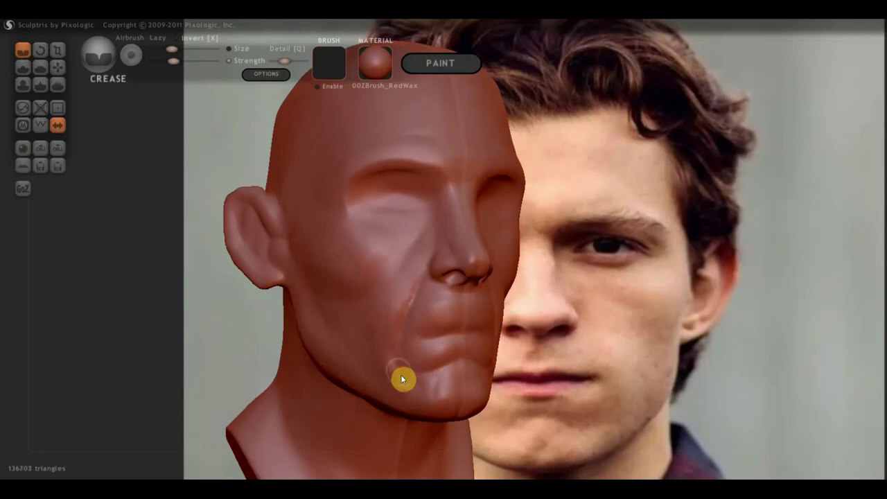
left_click_drag(423, 392, 445, 376)
mouse_move(436, 372)
right_mouse_down()
mouse_move(392, 372)
mouse_move(408, 374)
right_mouse_up()
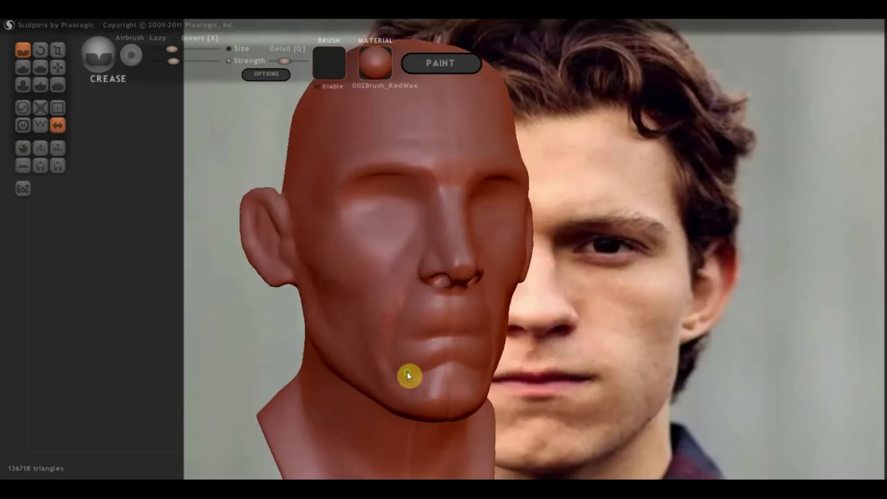
left_click_drag(463, 356, 407, 352)
- Zoom in and build up the lower lip, lip line and upper lip with the Clay Draw brush
left_click(23, 67)
scroll(431, 394, "up", 2)
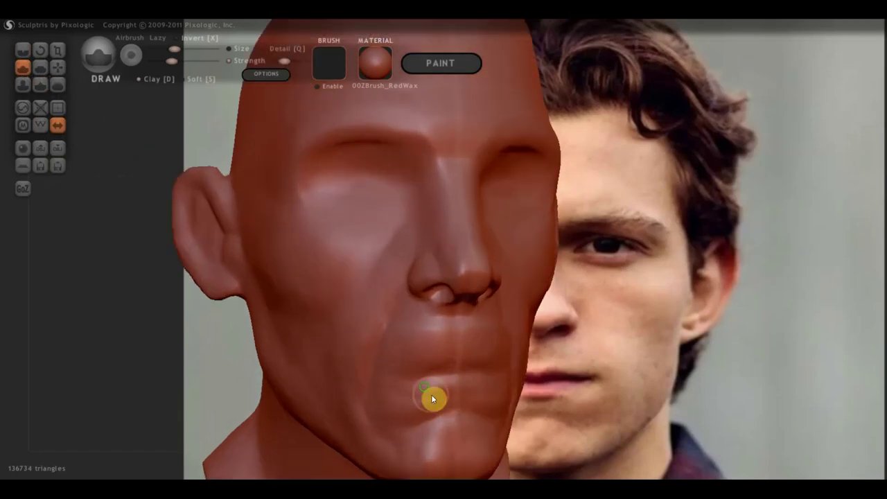
scroll(366, 269, "up", 3)
scroll(366, 269, "up", 2)
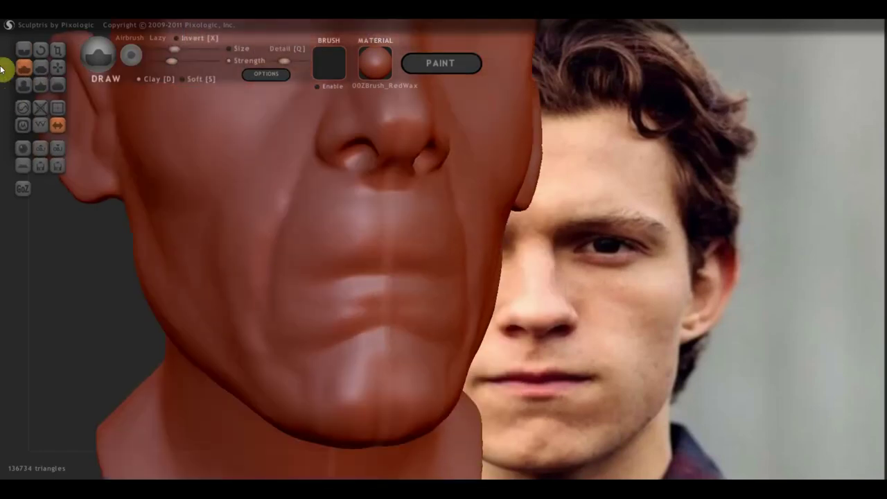
left_click(139, 80)
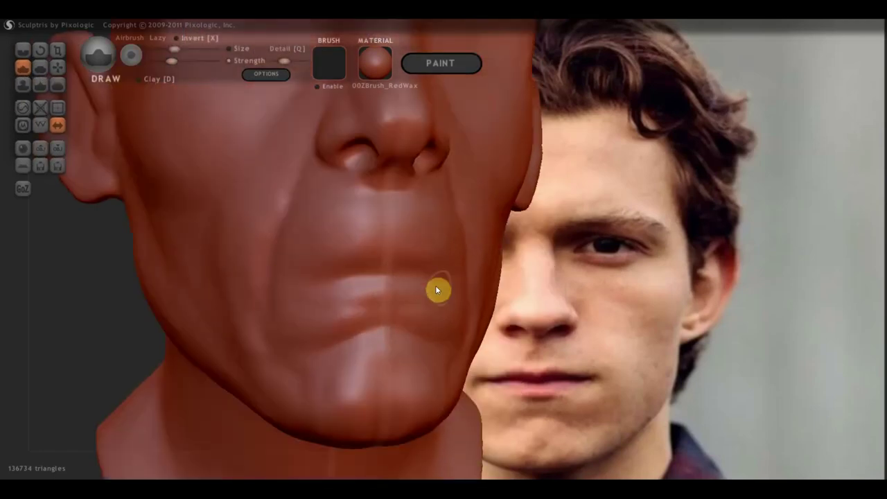
left_click_drag(404, 299, 360, 303)
mouse_move(443, 291)
left_mouse_down()
mouse_move(365, 293)
mouse_move(341, 318)
mouse_move(323, 299)
left_mouse_up()
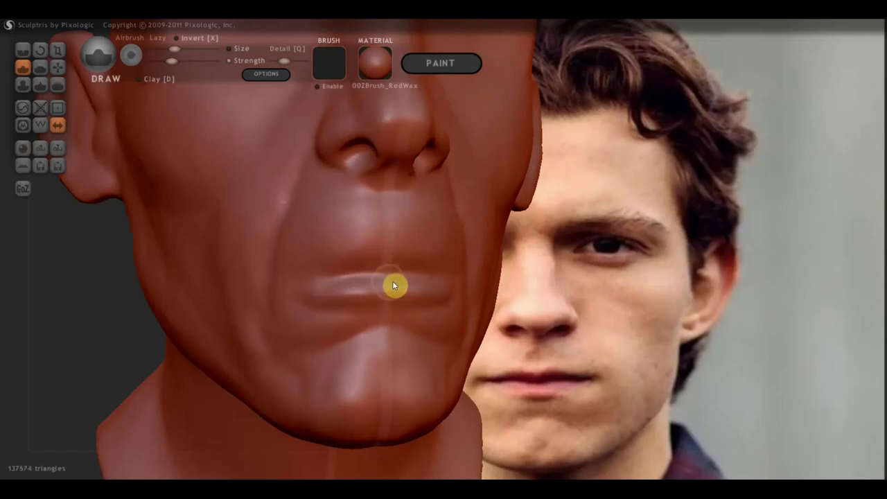
left_click_drag(388, 271, 318, 270)
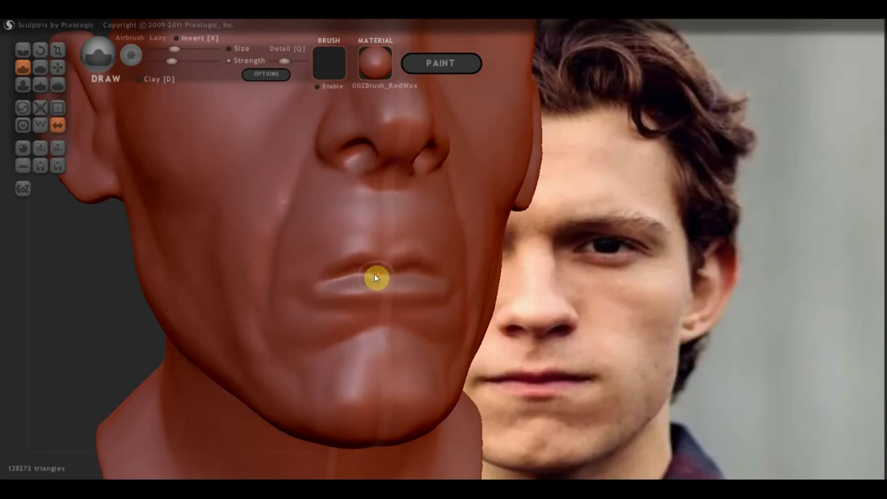
scroll(374, 274, "down", 2)
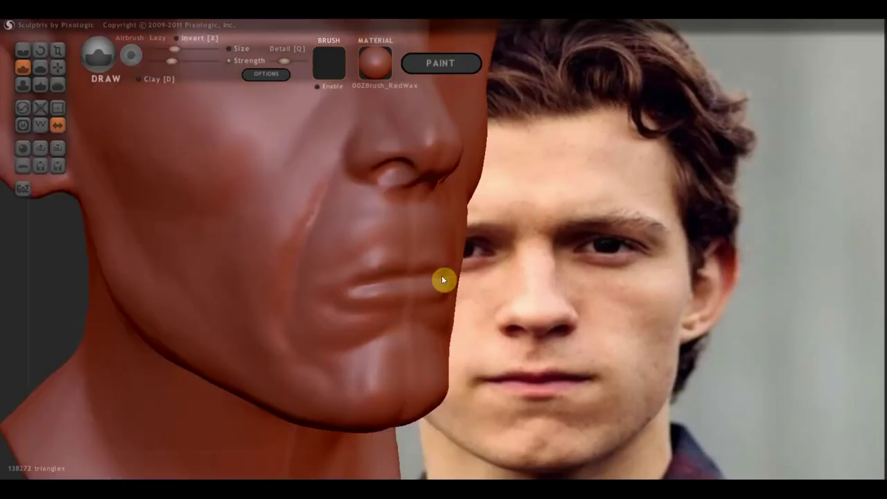
left_click(56, 68)
- Grab the lower face and lips forward and nudge the upper-lip contour up and left
mouse_move(392, 277)
left_mouse_down()
mouse_move(444, 275)
mouse_move(295, 277)
mouse_move(285, 289)
left_mouse_up()
left_click_drag(391, 259, 330, 261)
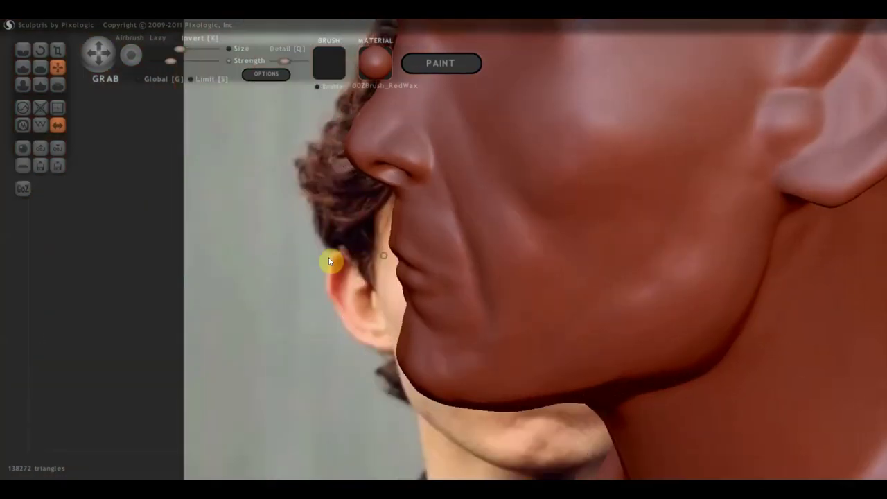
left_click_drag(398, 253, 380, 244)
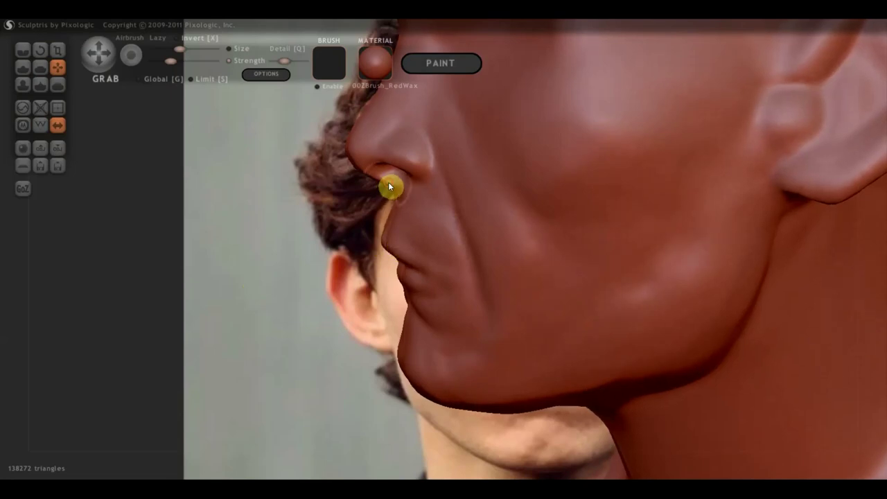
mouse_move(420, 238)
right_mouse_down()
mouse_move(454, 253)
mouse_move(623, 242)
mouse_move(589, 249)
right_mouse_up()
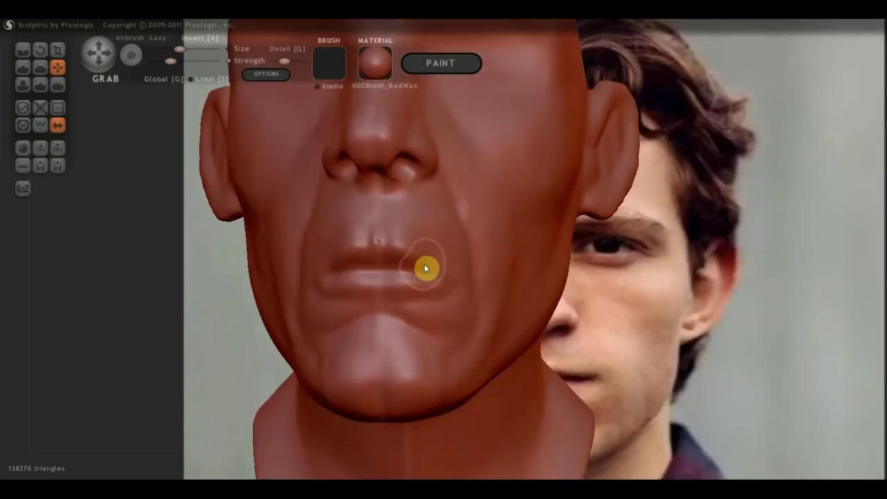
right_click_drag(445, 276, 506, 280)
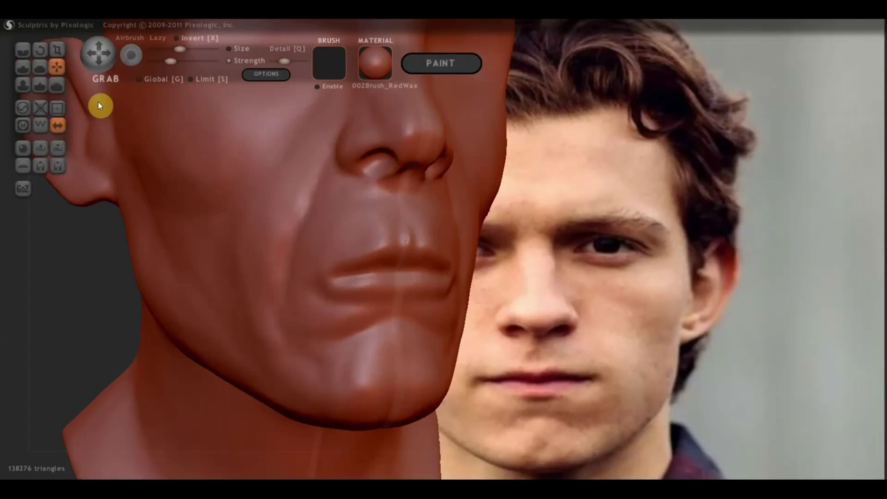
left_click(24, 51)
- Crease the mouth corner and along the upper lip, then zoom out to see the whole head
mouse_move(376, 291)
left_mouse_down()
mouse_move(347, 267)
mouse_move(359, 275)
mouse_move(330, 283)
mouse_move(340, 302)
mouse_move(326, 302)
mouse_move(389, 313)
mouse_move(375, 307)
left_mouse_up()
mouse_move(374, 307)
right_mouse_down()
mouse_move(291, 309)
mouse_move(317, 311)
mouse_move(337, 297)
right_mouse_up()
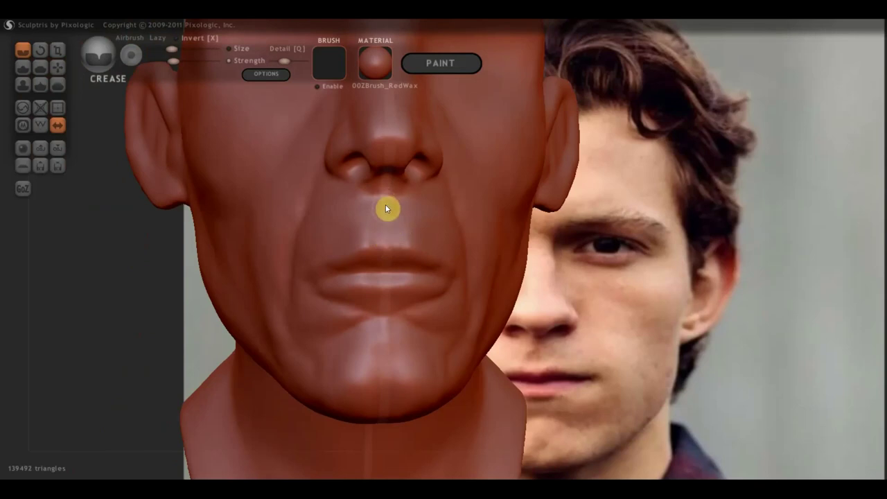
mouse_move(403, 245)
left_mouse_down()
mouse_move(373, 240)
mouse_move(379, 212)
left_mouse_up()
scroll(388, 232, "down", 2)
scroll(349, 232, "down", 2)
right_click_drag(356, 237, 364, 245)
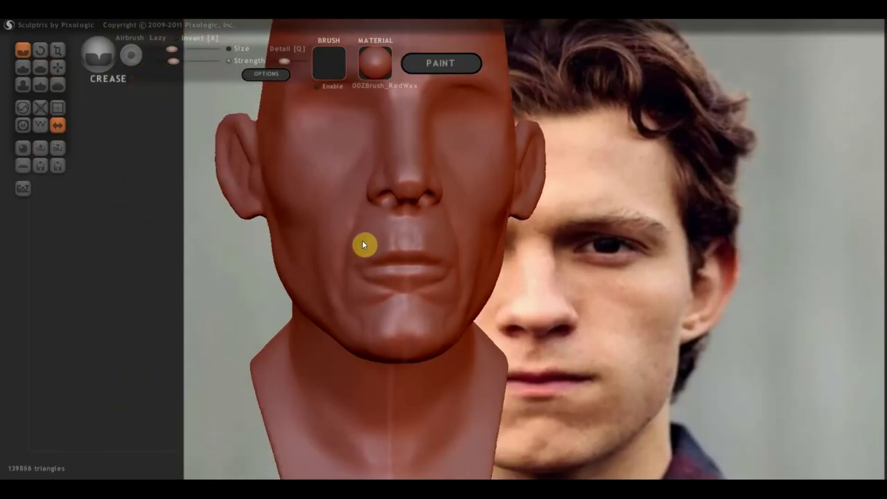
- Grab the lower lip and mouth slightly downward, then orbit to check the profile, jaw and neck
left_click(58, 68)
scroll(359, 238, "down", 2)
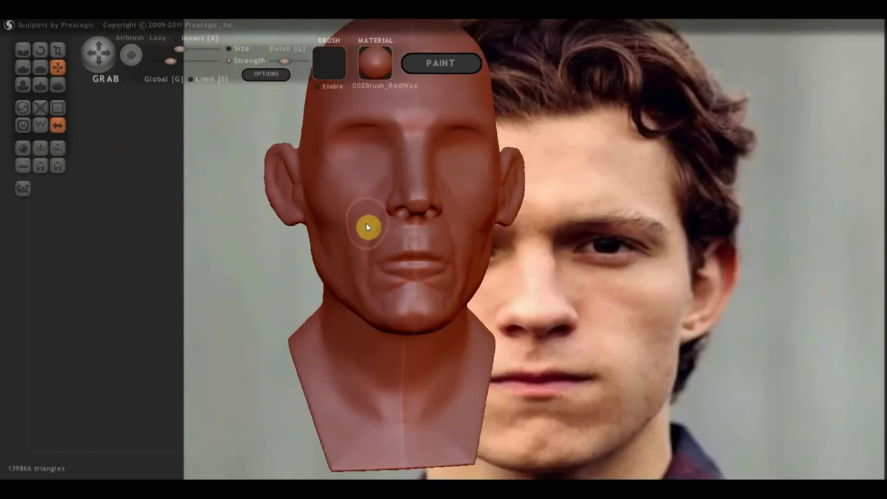
left_click_drag(368, 257, 376, 278)
right_click_drag(427, 274, 519, 279)
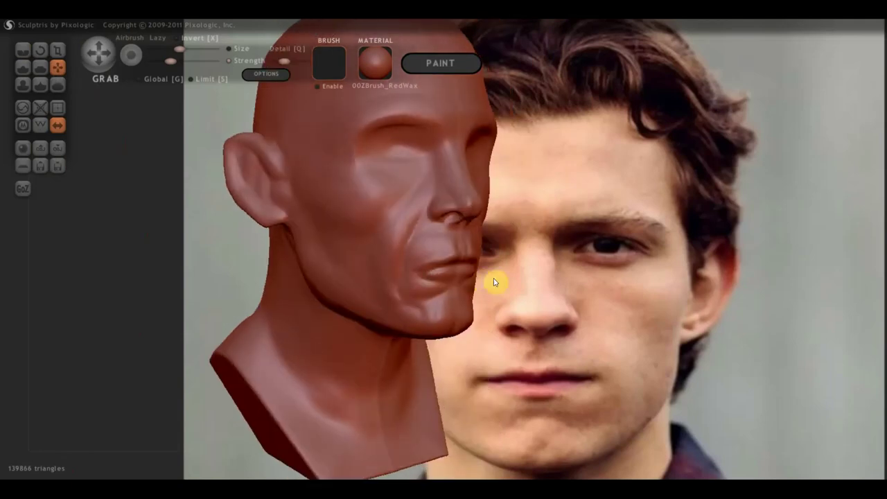
scroll(483, 275, "up", 2)
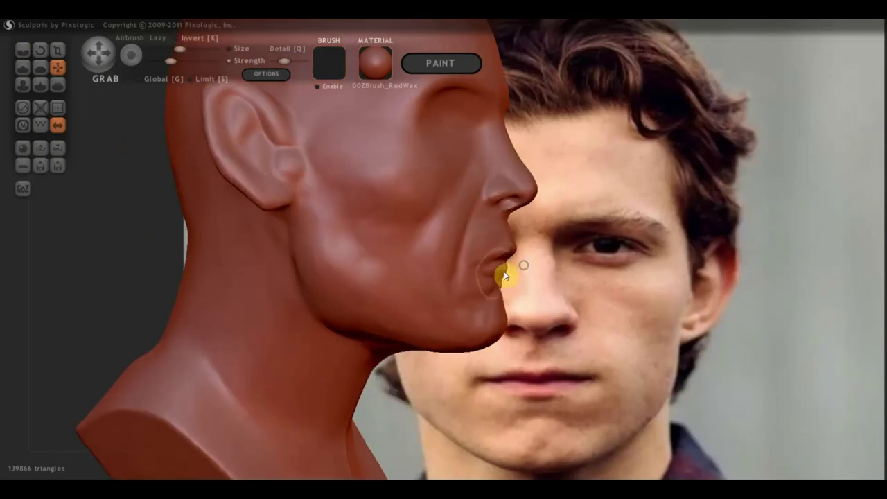
scroll(505, 280, "up", 2)
scroll(521, 280, "up", 1)
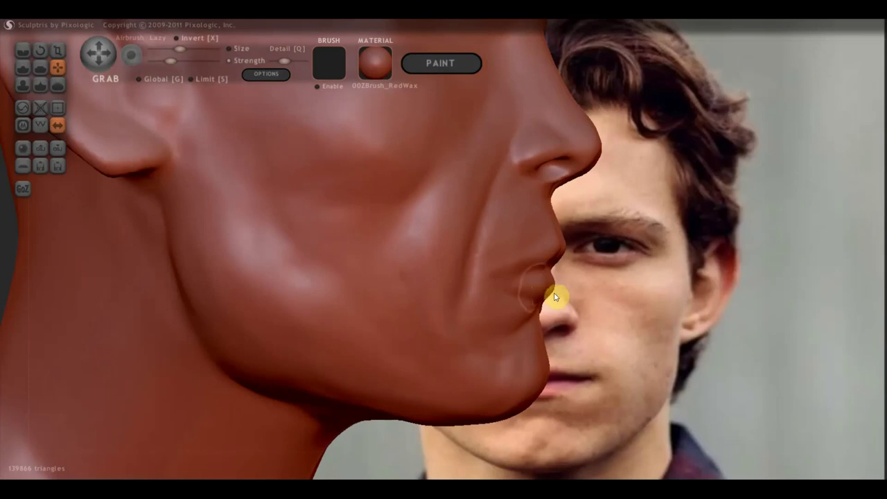
mouse_move(552, 298)
right_mouse_down()
mouse_move(503, 301)
mouse_move(492, 323)
mouse_move(491, 308)
mouse_move(410, 280)
right_mouse_up()
left_click(36, 66)
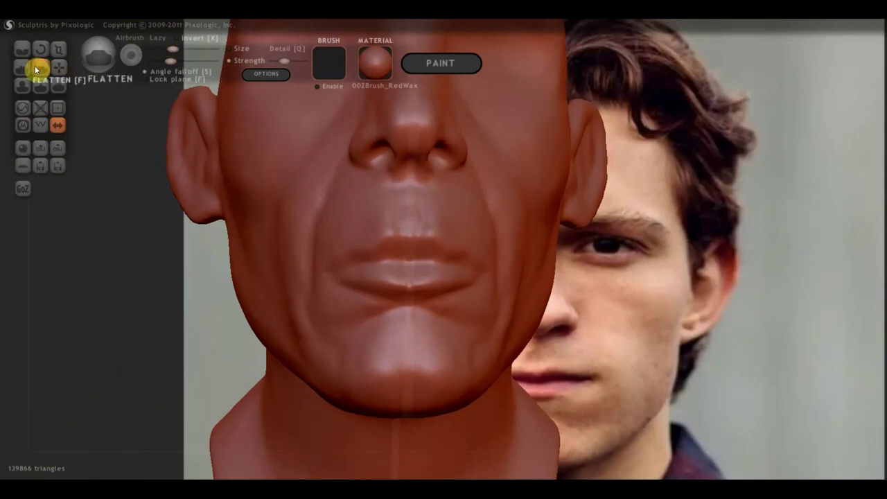
- Flatten and reshape the lips, then orbit to view the face from below
scroll(393, 256, "up", 2)
right_click_drag(394, 258, 398, 227)
mouse_move(398, 227)
left_mouse_down()
mouse_move(382, 221)
mouse_move(393, 218)
mouse_move(340, 243)
mouse_move(396, 229)
left_mouse_up()
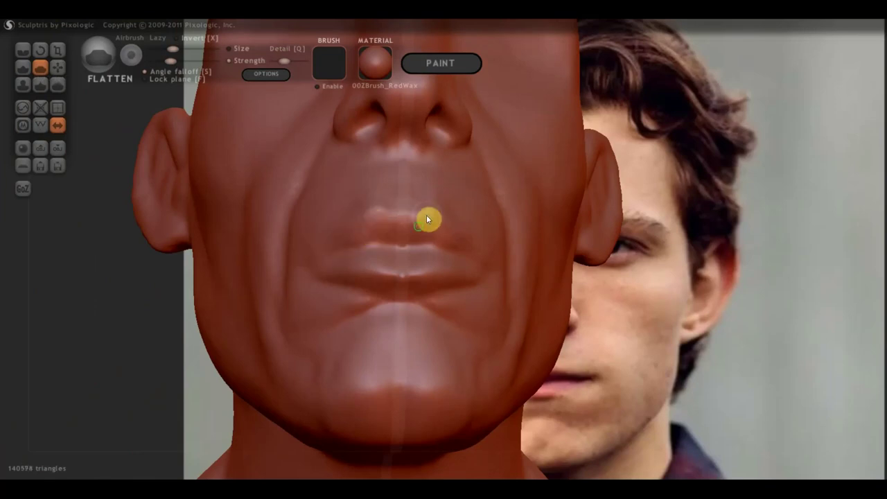
right_click_drag(427, 220, 408, 257)
mouse_move(408, 257)
left_mouse_down()
mouse_move(386, 243)
mouse_move(388, 214)
mouse_move(373, 234)
mouse_move(379, 208)
mouse_move(470, 261)
left_mouse_up()
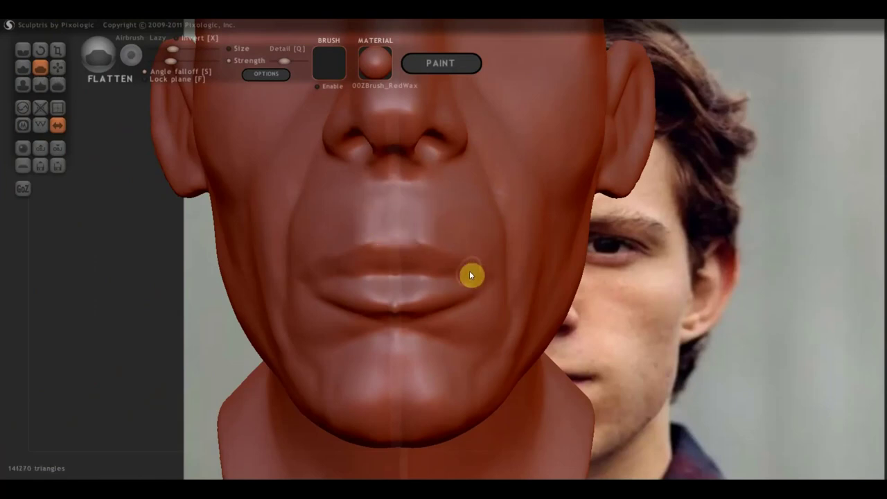
- Flatten a spot near the lower lip and the lips from three-quarter and near-front views
mouse_move(489, 276)
right_mouse_down()
mouse_move(430, 294)
mouse_move(458, 262)
mouse_move(460, 296)
right_mouse_up()
mouse_move(459, 295)
left_mouse_down()
mouse_move(443, 308)
mouse_move(340, 309)
left_mouse_up()
right_click_drag(340, 309, 445, 302)
left_click_drag(445, 302, 370, 301)
mouse_move(375, 291)
right_mouse_down()
mouse_move(393, 291)
mouse_move(421, 269)
right_mouse_up()
left_click_drag(424, 272, 400, 270)
mouse_move(397, 272)
right_mouse_down()
mouse_move(506, 308)
mouse_move(392, 308)
right_mouse_up()
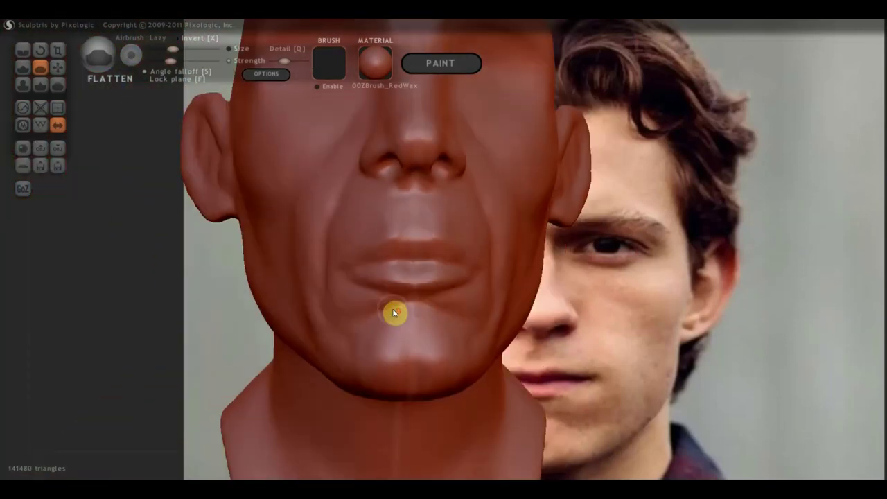
- Flatten the upper lip and reshape the cheek beside the mouth
mouse_move(399, 232)
left_mouse_down()
mouse_move(368, 235)
mouse_move(389, 212)
left_mouse_up()
left_click_drag(358, 211, 332, 242)
right_click_drag(346, 238, 429, 257)
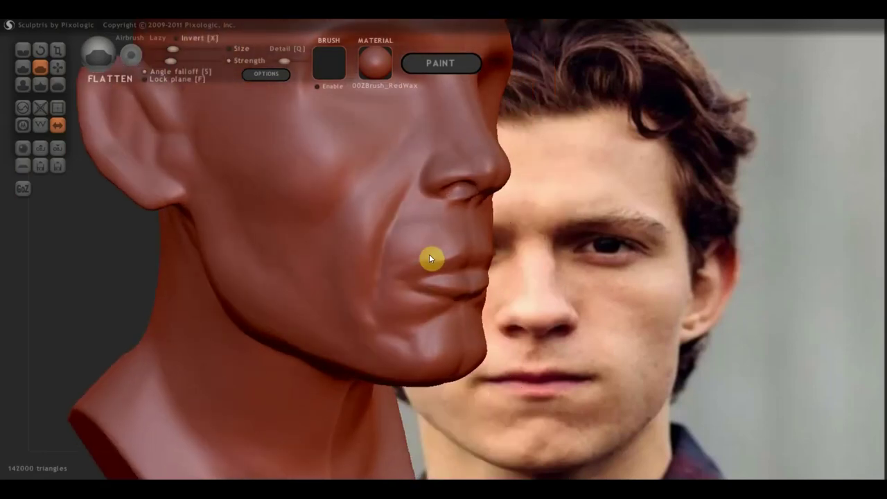
mouse_move(437, 254)
left_mouse_down()
mouse_move(405, 215)
mouse_move(393, 252)
mouse_move(358, 289)
left_mouse_up()
left_click_drag(376, 194, 362, 261)
mouse_move(386, 300)
right_mouse_down()
mouse_move(146, 335)
mouse_move(185, 359)
mouse_move(297, 395)
right_mouse_up()
left_click(57, 67)
- From a three-quarter view, grab the chin down and left to smooth its dent, then return to front view
right_click_drag(518, 269, 463, 284)
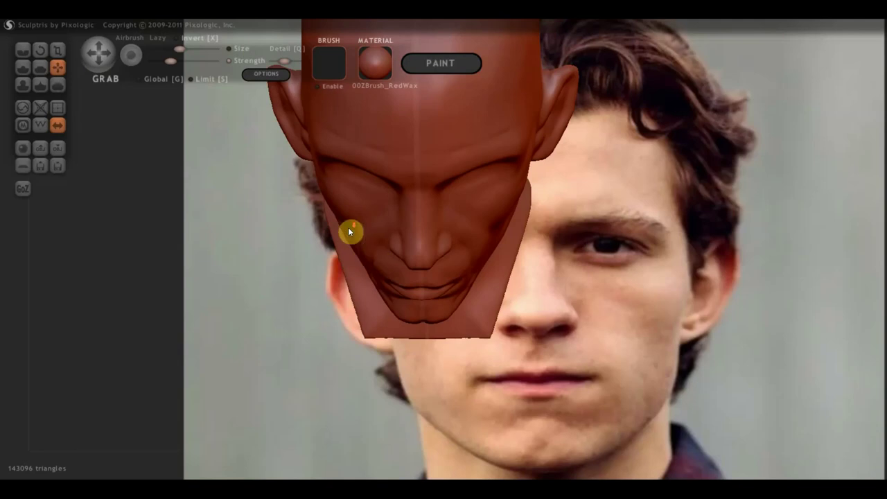
right_click_drag(350, 232, 356, 223)
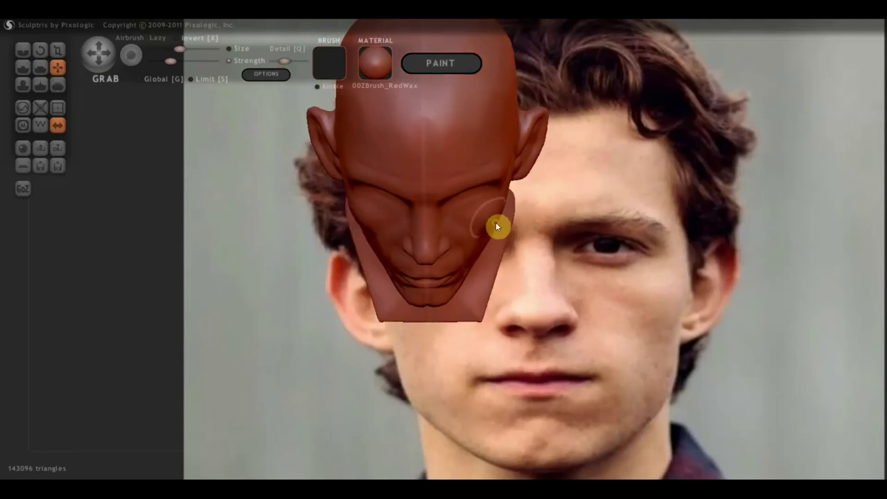
mouse_move(503, 195)
left_mouse_down()
mouse_move(485, 224)
mouse_move(496, 140)
mouse_move(489, 248)
mouse_move(486, 222)
left_mouse_up()
mouse_move(460, 285)
left_mouse_down()
mouse_move(424, 346)
mouse_move(401, 318)
left_mouse_up()
right_click_drag(399, 323, 406, 330)
left_click_drag(421, 323, 382, 326)
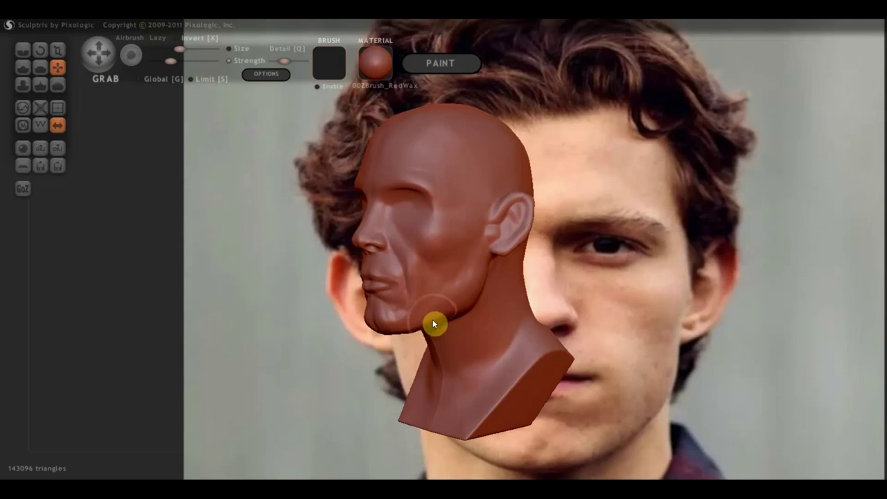
mouse_move(443, 325)
right_mouse_down()
mouse_move(452, 312)
mouse_move(382, 312)
right_mouse_up()
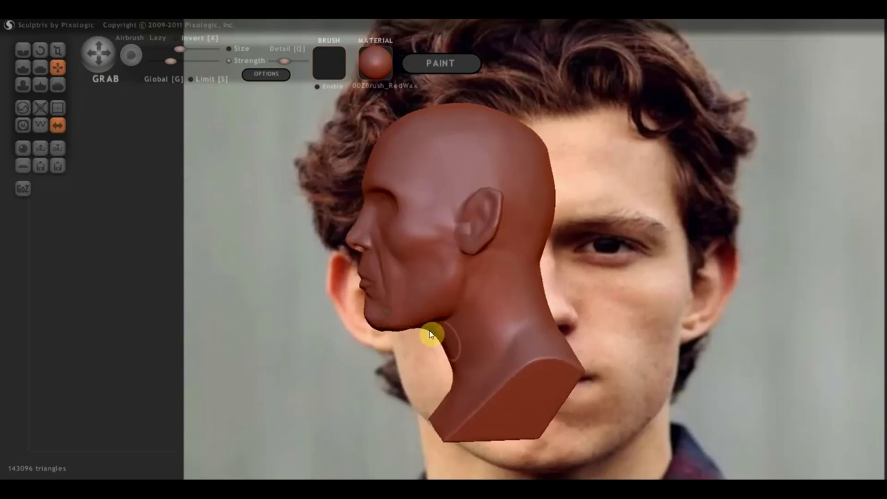
right_click_drag(420, 321, 430, 298)
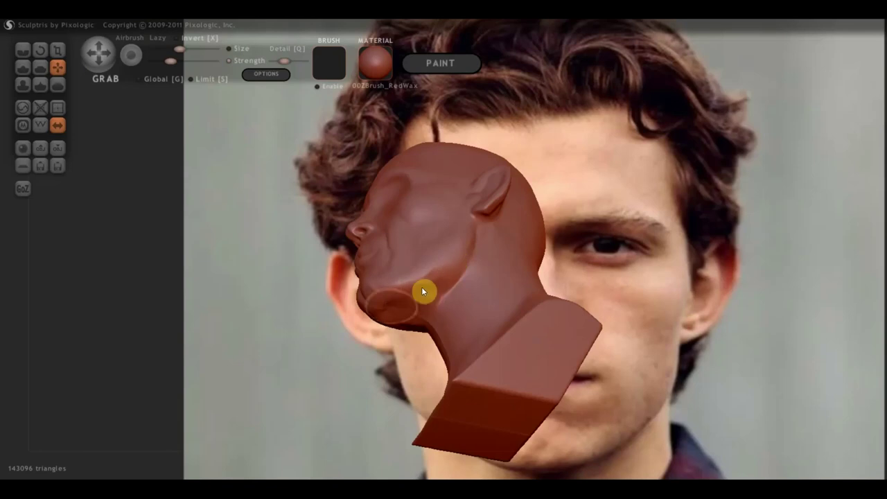
mouse_move(409, 289)
right_mouse_down()
mouse_move(576, 332)
mouse_move(527, 309)
right_mouse_up()
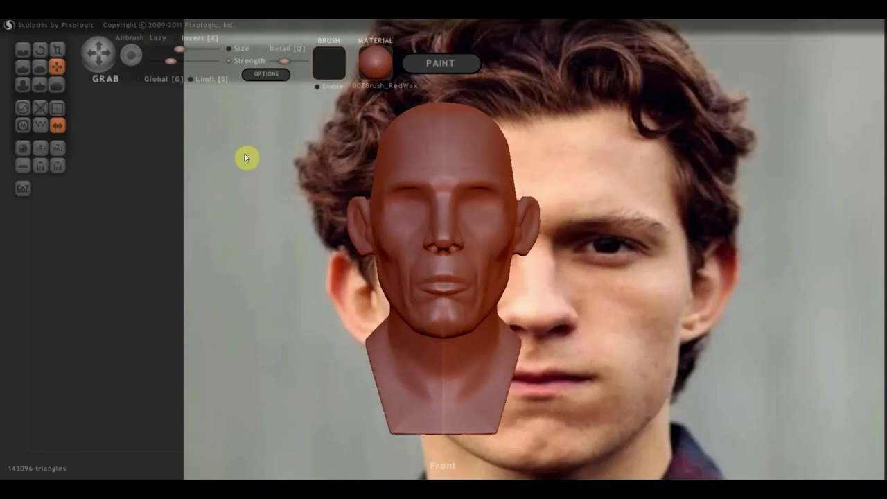
- Grab the ears outward and down with symmetry, undo the stray mouth pull, and orbit to inspect them
left_click_drag(532, 211, 526, 268)
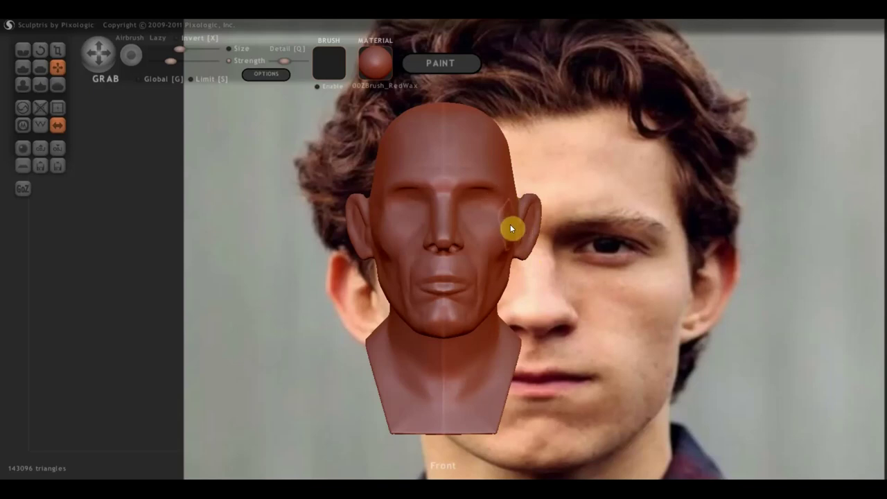
key("ctrl+z")
scroll(458, 288, "down", 2)
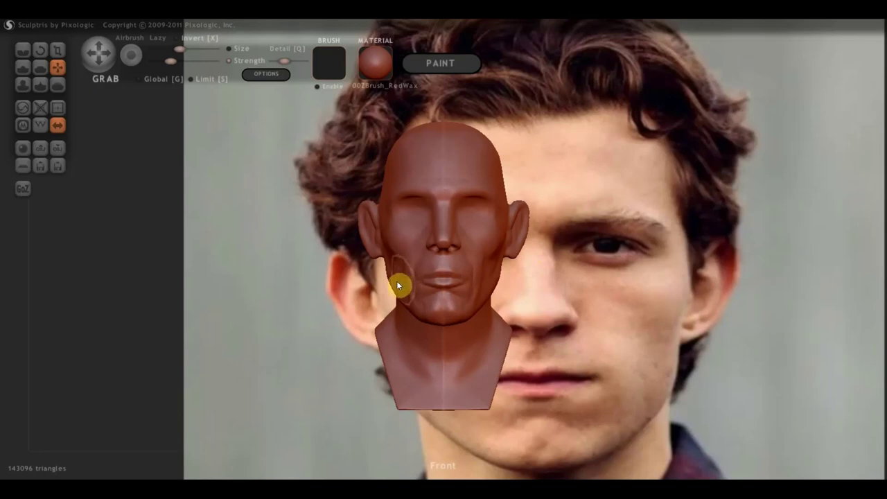
mouse_move(488, 283)
right_mouse_down()
mouse_move(489, 325)
mouse_move(446, 327)
right_mouse_up()
scroll(488, 310, "up", 2)
scroll(437, 343, "up", 2)
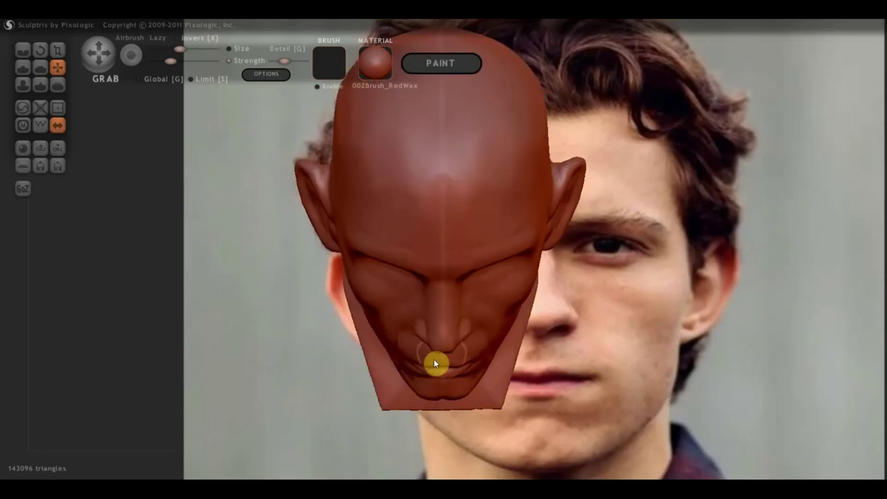
mouse_move(445, 366)
right_mouse_down()
mouse_move(385, 309)
mouse_move(420, 330)
mouse_move(375, 232)
mouse_move(402, 270)
mouse_move(409, 196)
mouse_move(448, 227)
mouse_move(441, 270)
right_mouse_up()
right_click_drag(522, 311, 517, 335)
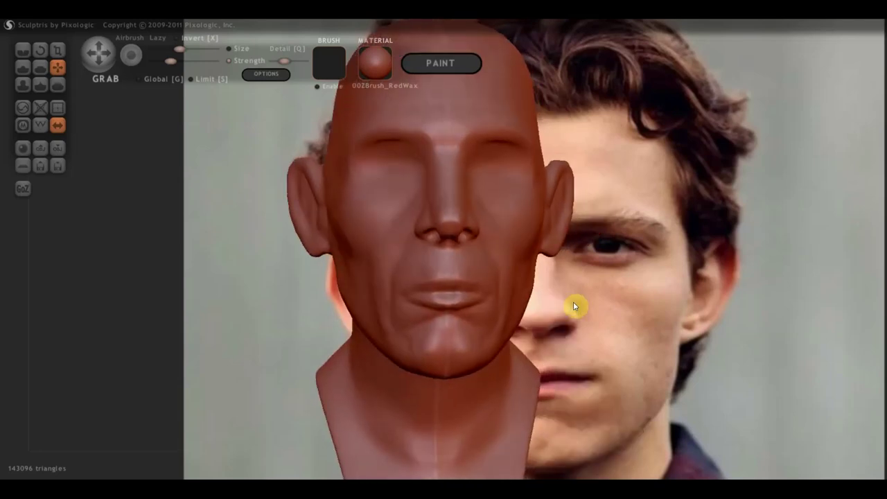
right_click_drag(577, 292, 483, 302)
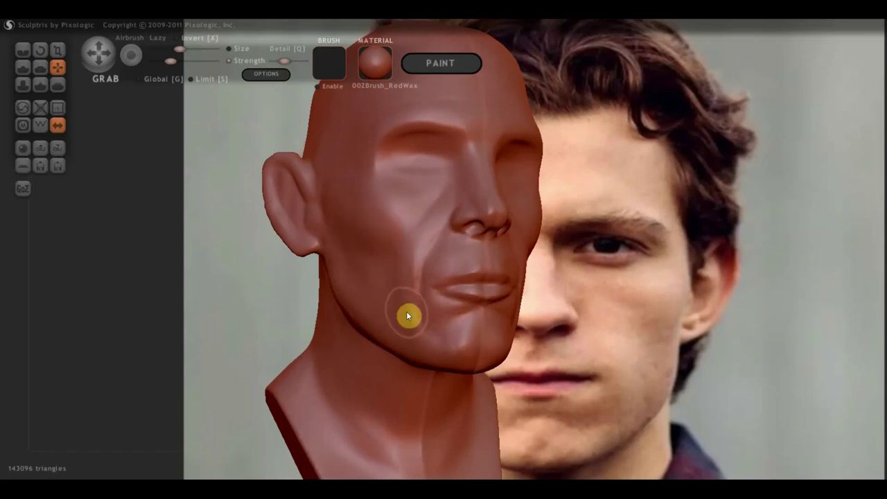
left_click(23, 50)
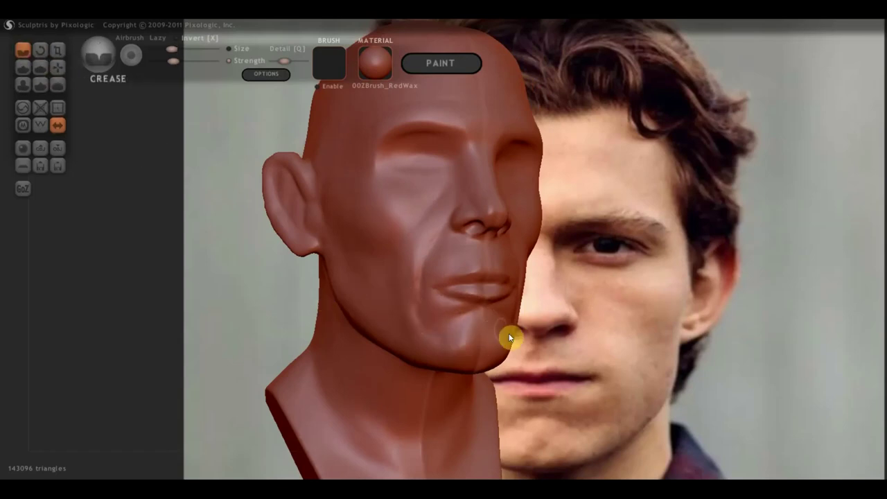
- Crease a line along the chin, then turn the head to face left
mouse_move(497, 327)
left_mouse_down()
mouse_move(459, 331)
mouse_move(507, 327)
mouse_move(455, 333)
left_mouse_up()
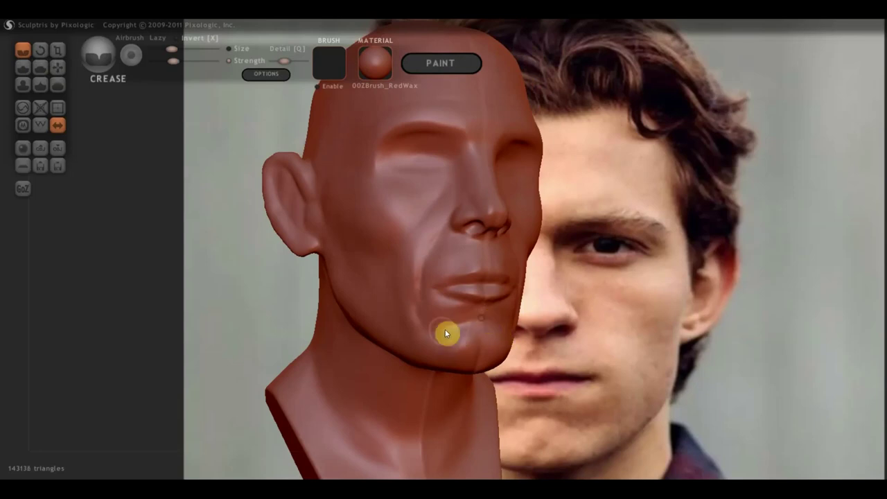
left_click_drag(418, 294, 422, 324)
right_click_drag(461, 309, 286, 312)
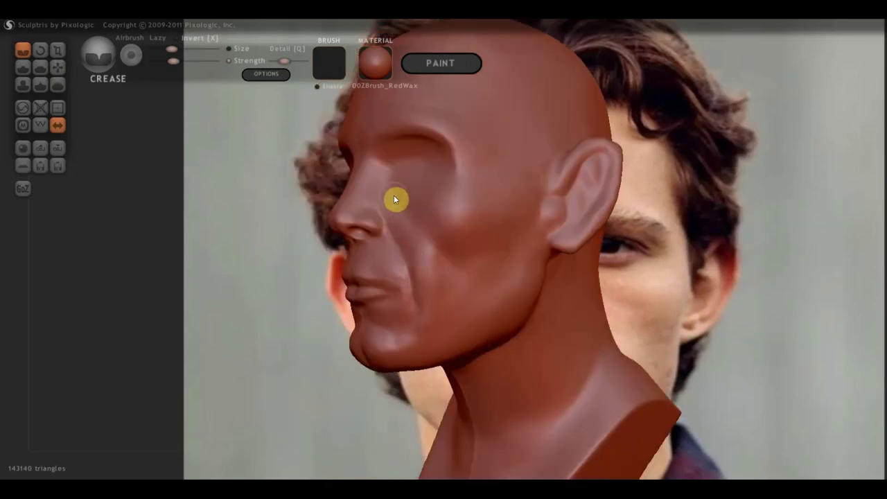
mouse_move(406, 217)
right_mouse_down()
mouse_move(518, 247)
mouse_move(475, 257)
right_mouse_up()
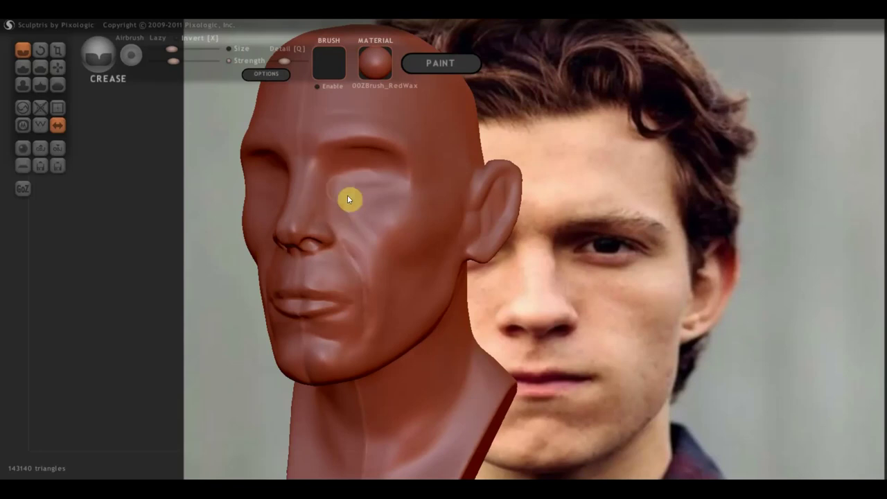
- Crease a line across the cheek below the eye and compare front and three-quarter views
left_click_drag(331, 192, 374, 240)
right_click_drag(404, 261, 431, 245)
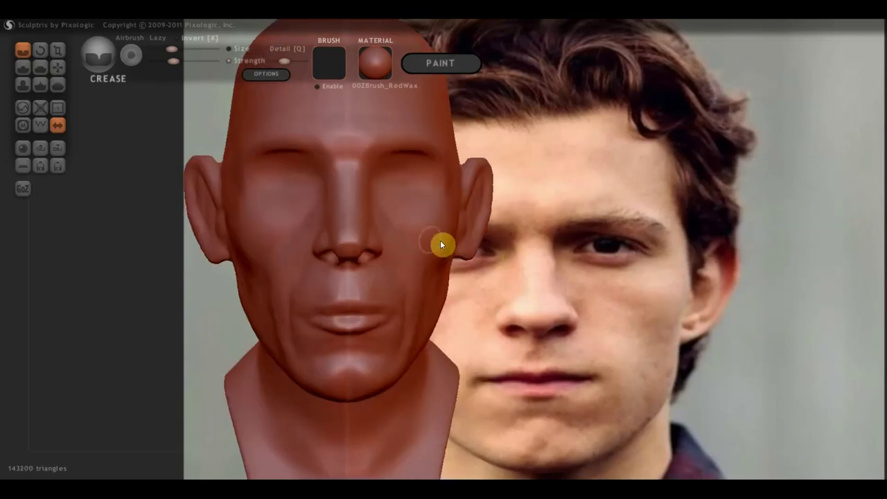
left_click_drag(454, 278, 379, 256)
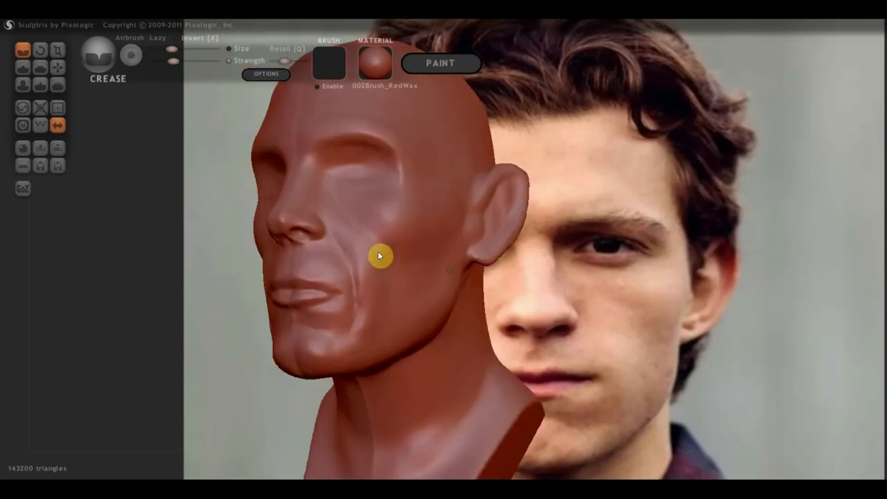
mouse_move(413, 221)
right_mouse_down()
mouse_move(432, 248)
mouse_move(451, 255)
right_mouse_up()
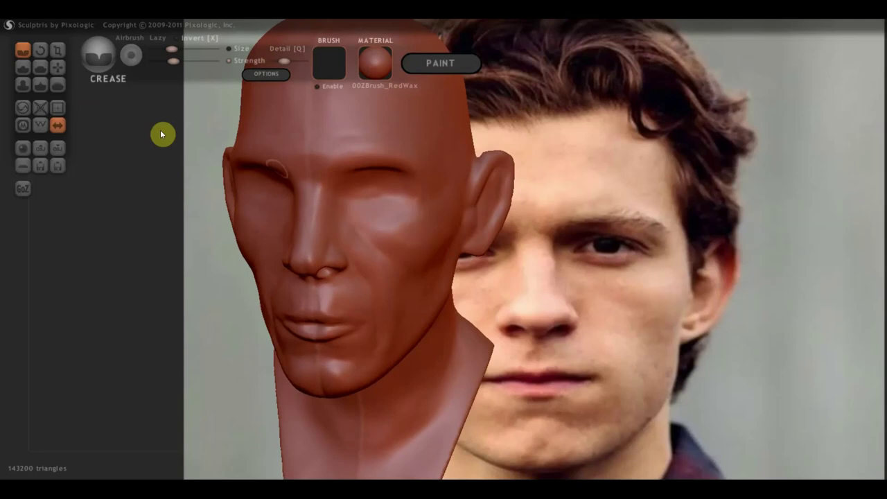
right_click_drag(250, 160, 448, 207)
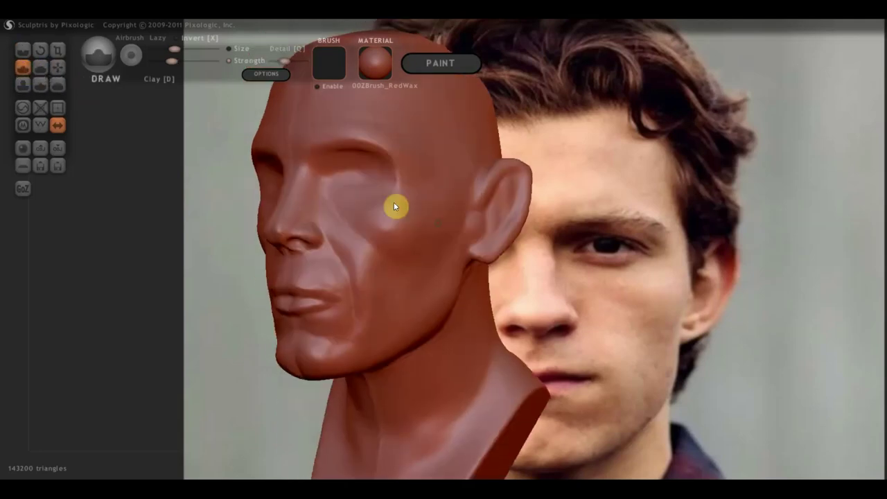
- Build up the upper cheek near the cheekbone, then smooth it with Flatten
left_click_drag(454, 193, 462, 212)
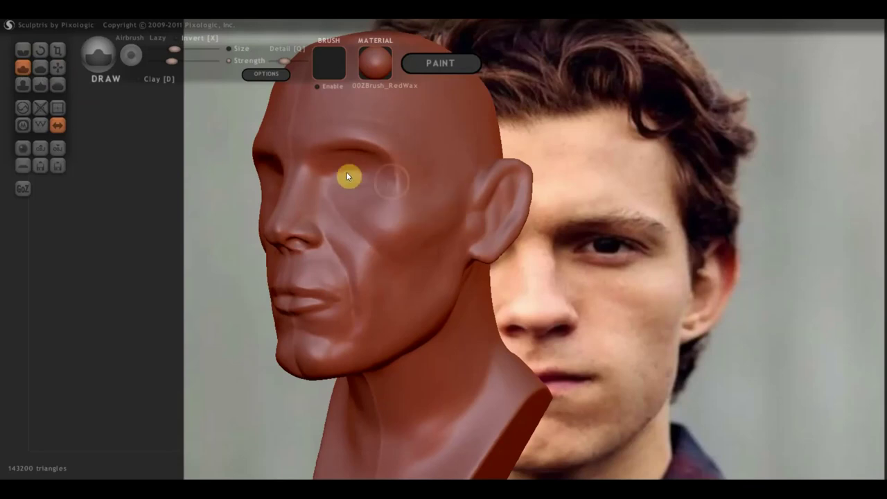
left_click(40, 67)
left_click_drag(400, 175, 399, 187)
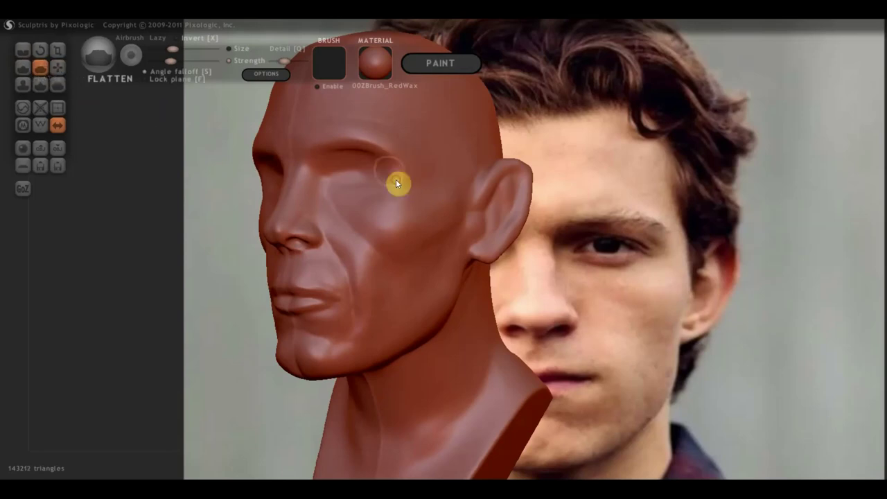
- Turn the head to face the front and zoom out
right_click_drag(414, 175, 501, 176)
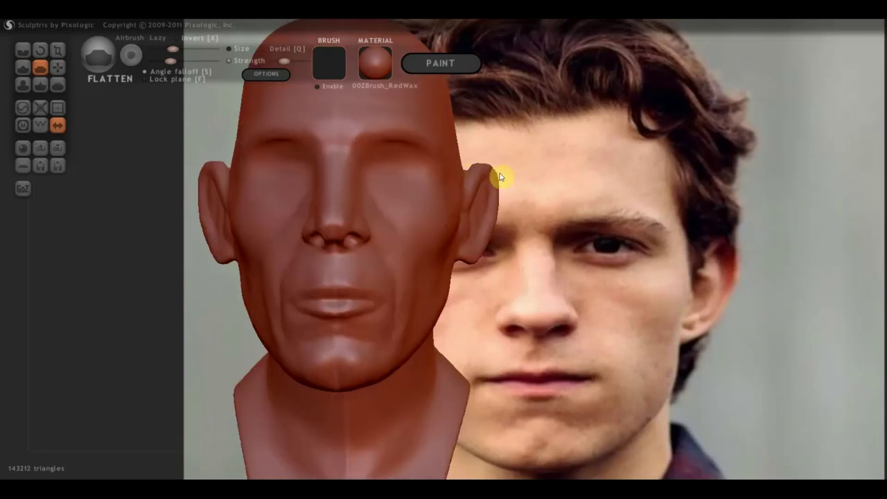
scroll(424, 272, "down", 2)
scroll(367, 272, "down", 1)
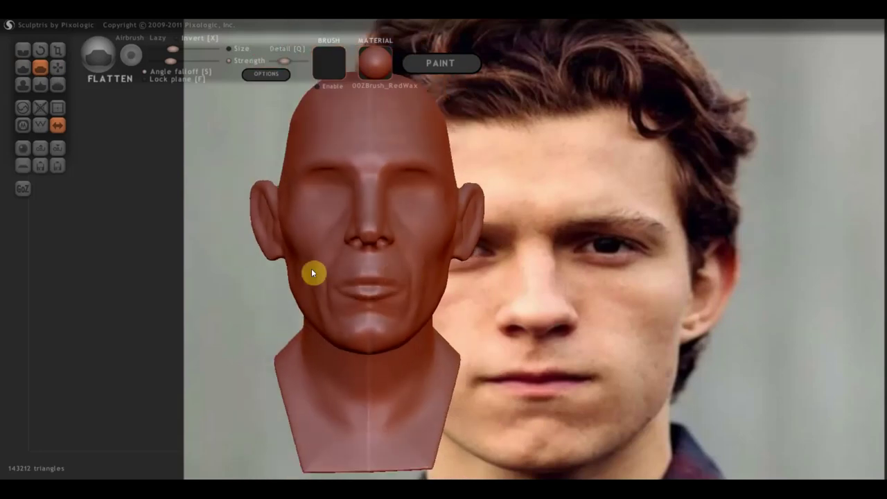
- Pull the cheek slightly toward the mouth corner with the Grab brush
left_click(57, 67)
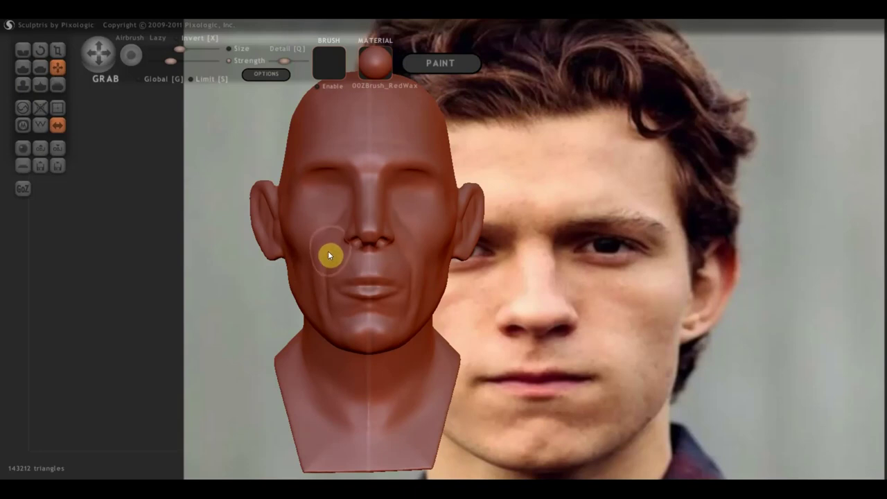
left_click_drag(330, 283, 325, 289)
scroll(339, 313, "up", 2)
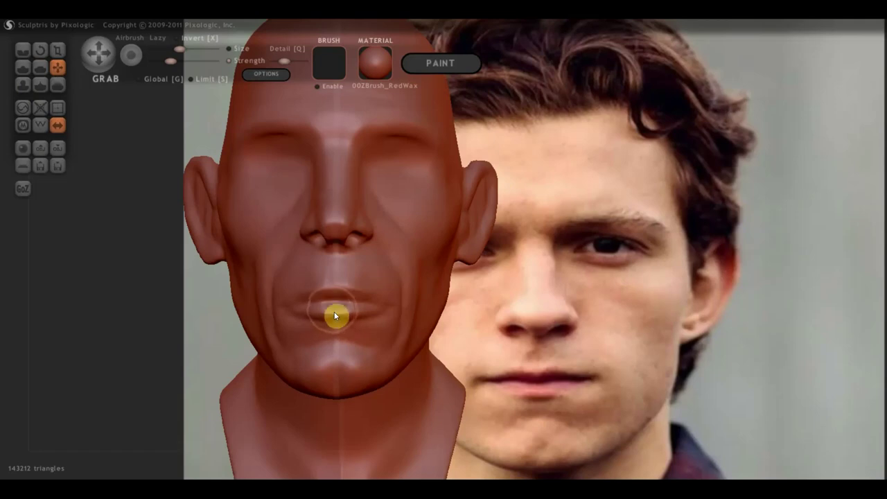
- Zoom in and smooth the surface around the lips with Flatten
left_click(40, 66)
scroll(286, 340, "up", 2)
scroll(369, 280, "up", 2)
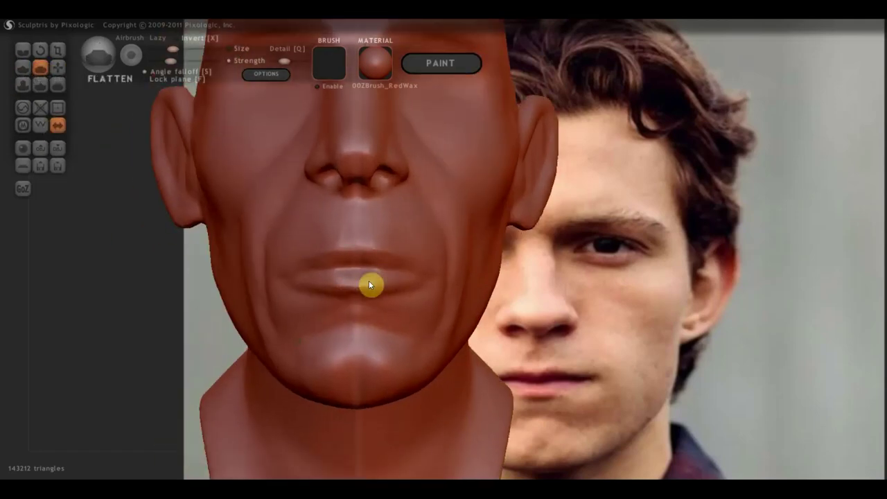
scroll(368, 280, "up", 1)
scroll(368, 303, "up", 2)
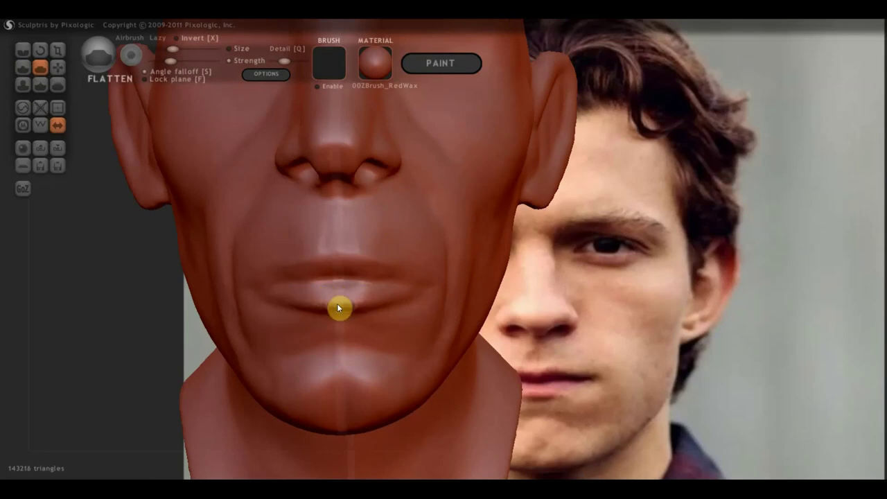
right_click_drag(337, 304, 315, 258)
mouse_move(364, 296)
left_mouse_down()
mouse_move(355, 290)
mouse_move(395, 305)
mouse_move(363, 311)
mouse_move(337, 284)
left_mouse_up()
left_click(23, 66)
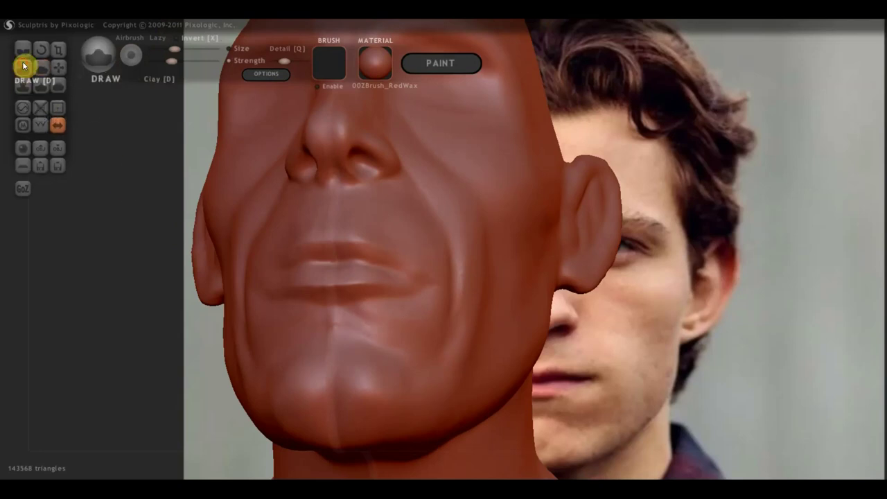
- Add clay below the lip corner and around the chin, undoing the first lip-corner stroke
mouse_move(357, 282)
right_mouse_down()
mouse_move(375, 323)
mouse_move(426, 305)
right_mouse_up()
left_click_drag(410, 311, 337, 293)
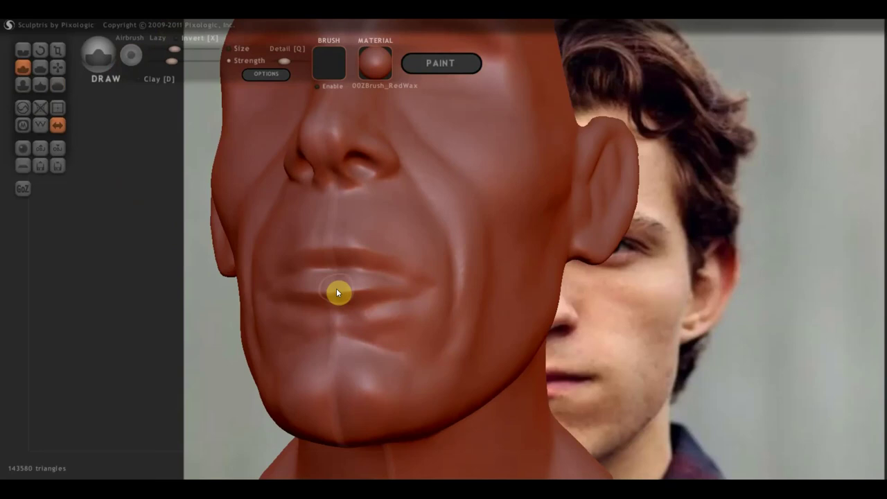
key("ctrl+z")
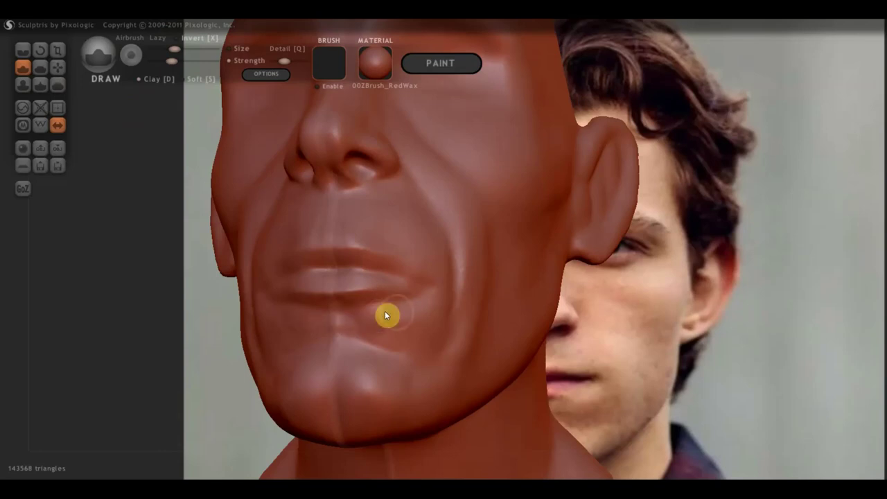
left_click_drag(400, 320, 411, 315)
mouse_move(428, 323)
left_mouse_down()
mouse_move(431, 351)
mouse_move(396, 342)
mouse_move(412, 349)
mouse_move(416, 307)
left_mouse_up()
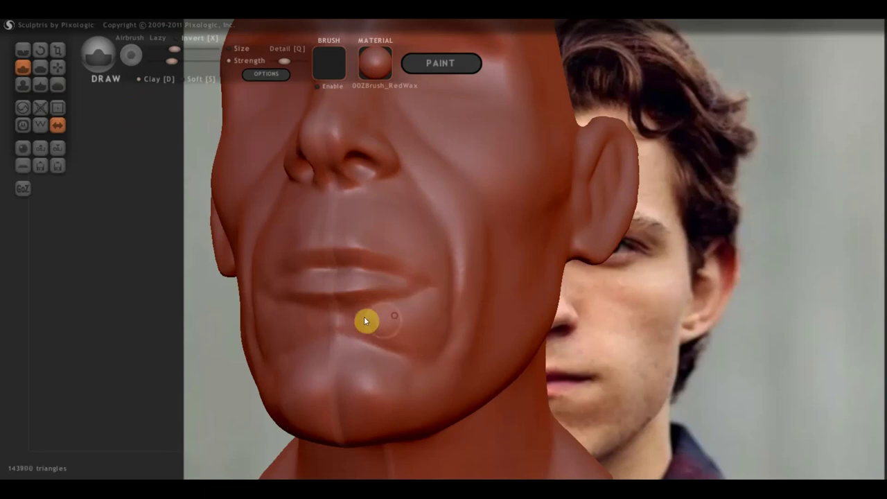
- Orbit to the head's left side and build up the cheek beside the mouth
right_click_drag(404, 366, 504, 241)
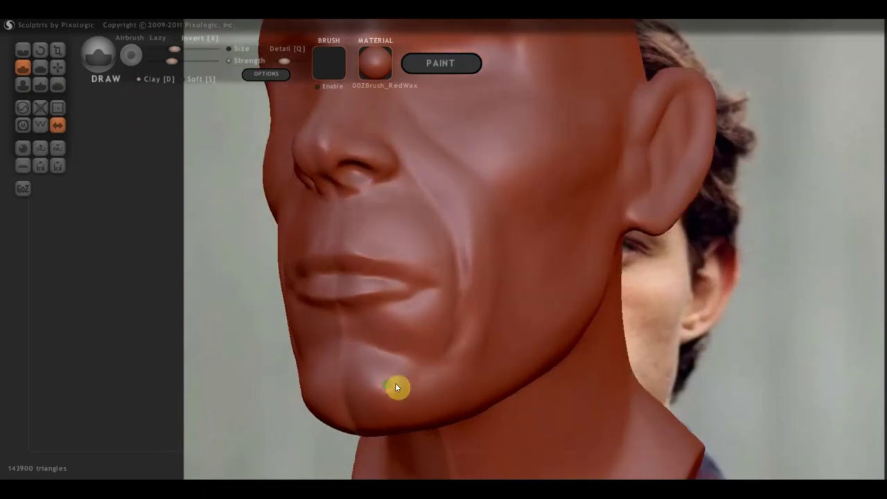
left_click_drag(504, 233, 490, 254)
mouse_move(487, 209)
left_mouse_down()
mouse_move(418, 164)
mouse_move(406, 124)
left_mouse_up()
mouse_move(407, 134)
right_mouse_down()
mouse_move(409, 188)
mouse_move(451, 184)
mouse_move(499, 239)
mouse_move(487, 288)
mouse_move(445, 281)
right_mouse_up()
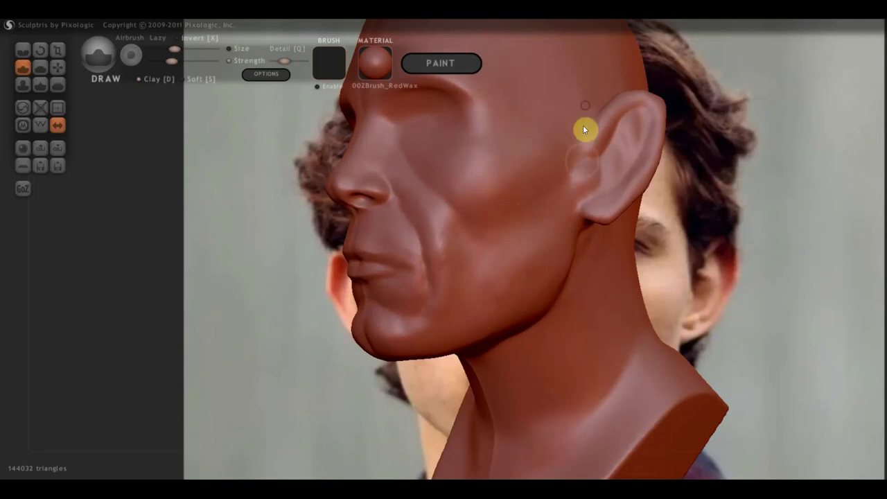
left_click_drag(583, 125, 698, 173)
mouse_move(487, 194)
right_mouse_down()
mouse_move(536, 211)
mouse_move(464, 217)
right_mouse_up()
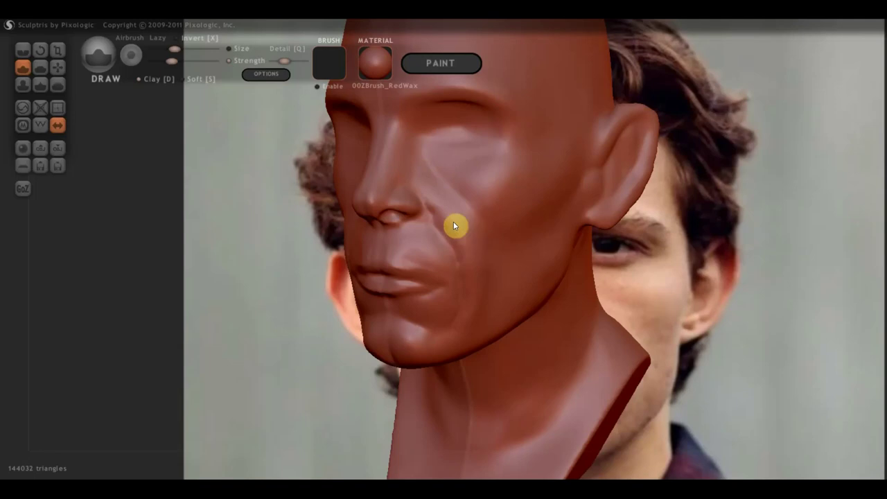
left_click(42, 67)
- Flatten the cheek and jaw beside the mouth toward the chin, then return to front view
left_click_drag(429, 178, 471, 247)
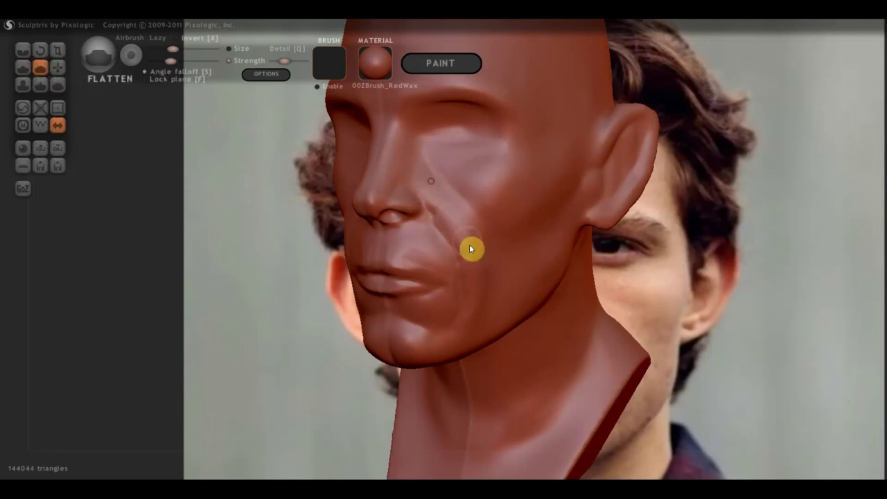
left_click_drag(483, 308, 477, 310)
left_click_drag(455, 348, 455, 313)
scroll(474, 290, "up", 2)
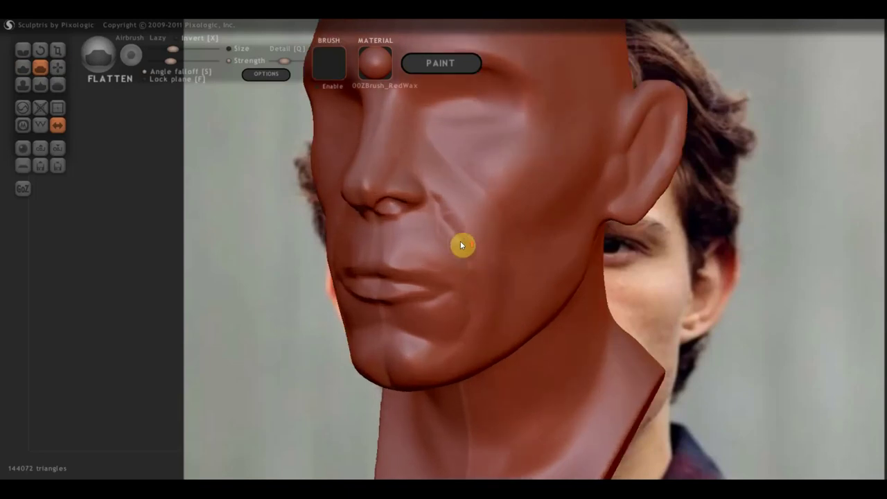
mouse_move(460, 231)
left_mouse_down()
mouse_move(477, 309)
mouse_move(453, 345)
left_mouse_up()
right_click_drag(476, 310, 468, 274)
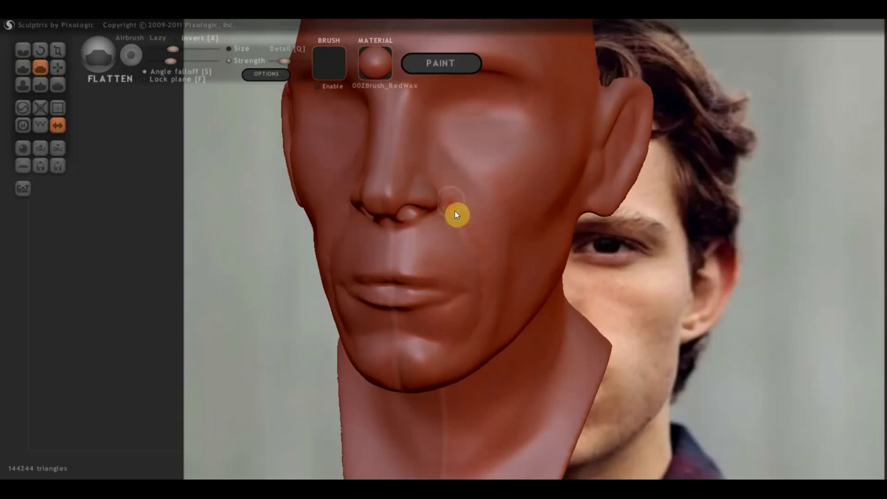
mouse_move(502, 331)
left_mouse_down()
mouse_move(560, 307)
mouse_move(550, 307)
left_mouse_up()
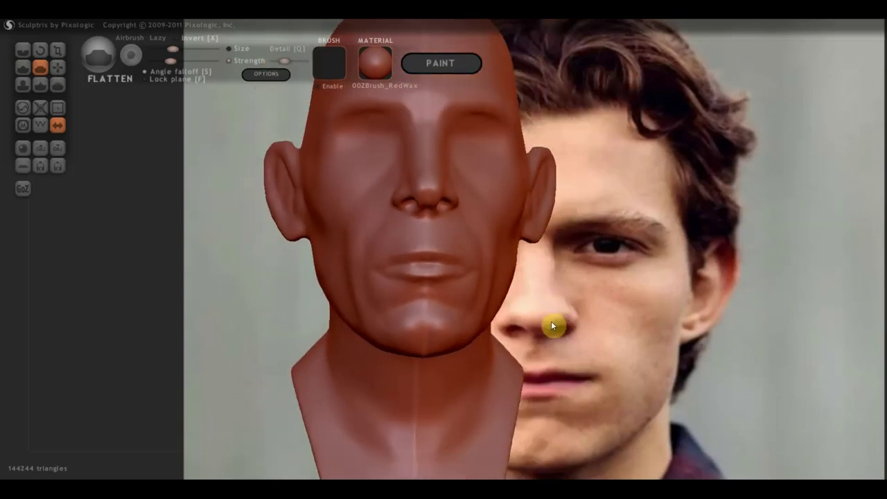
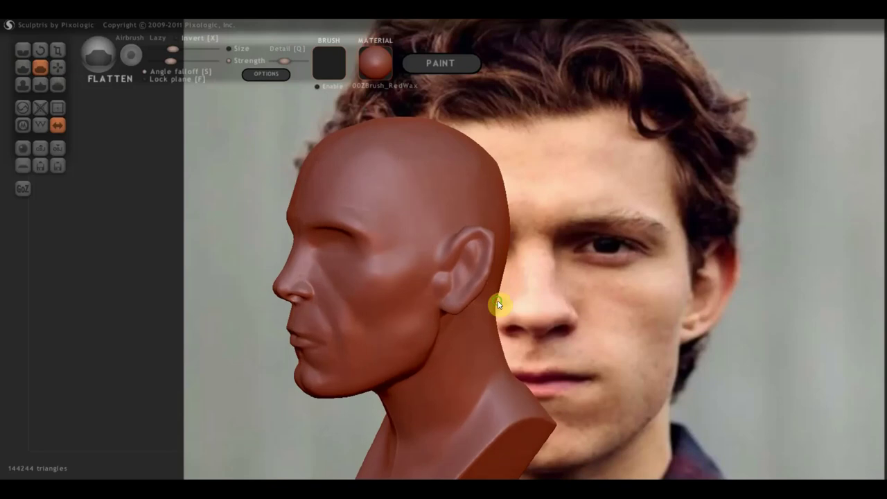
- Turn the head to a left profile, then open and cancel the export dialog
left_click_drag(499, 302, 452, 298)
scroll(455, 302, "down", 1)
right_click_drag(457, 304, 471, 314)
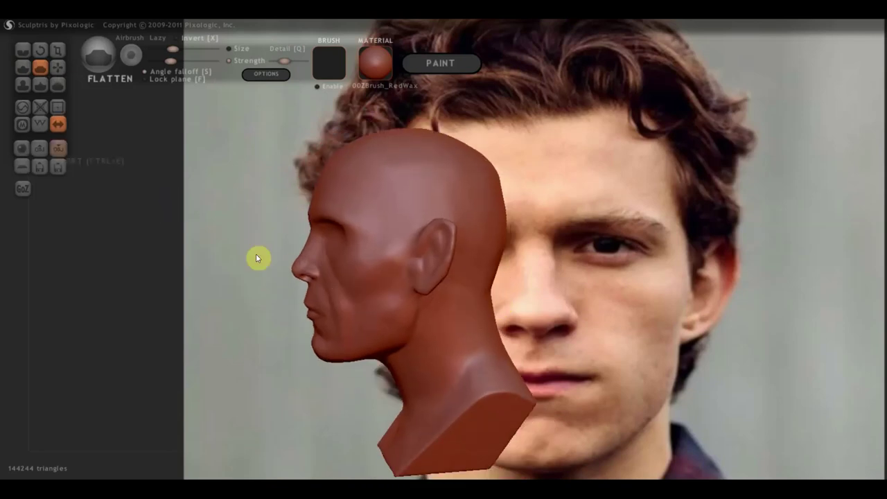
left_click(58, 148)
left_click(429, 27)
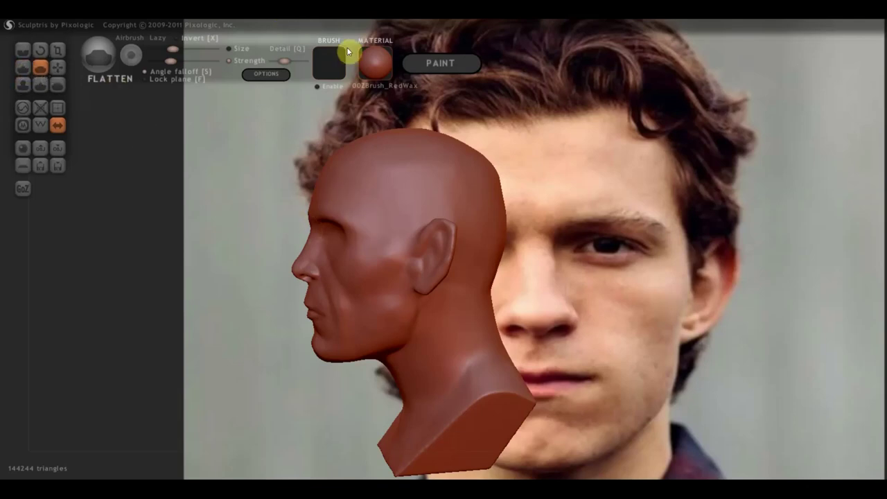
- Load the 15.11.34 screenshot from the скриншоты folder as the background reference
left_click(266, 74)
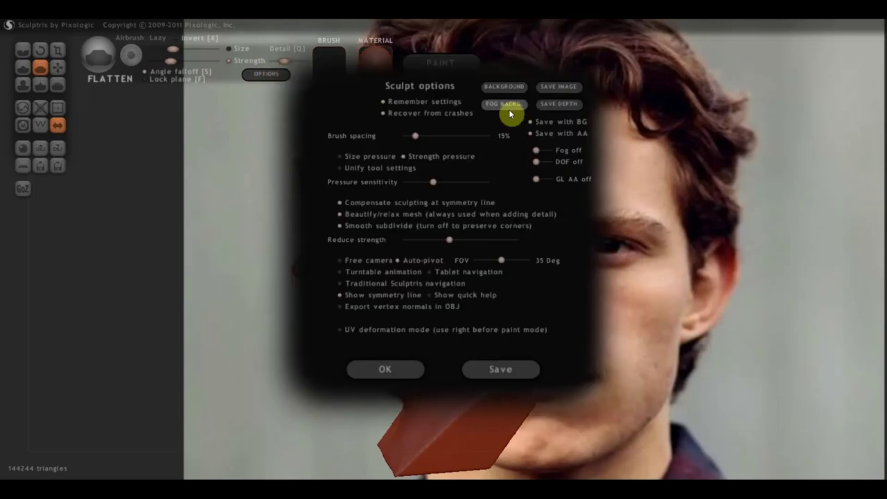
left_click(510, 88)
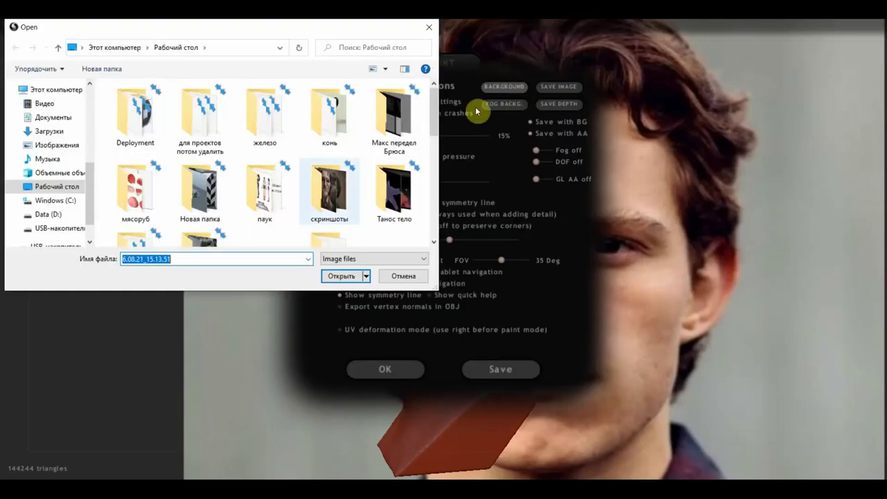
left_click(328, 199)
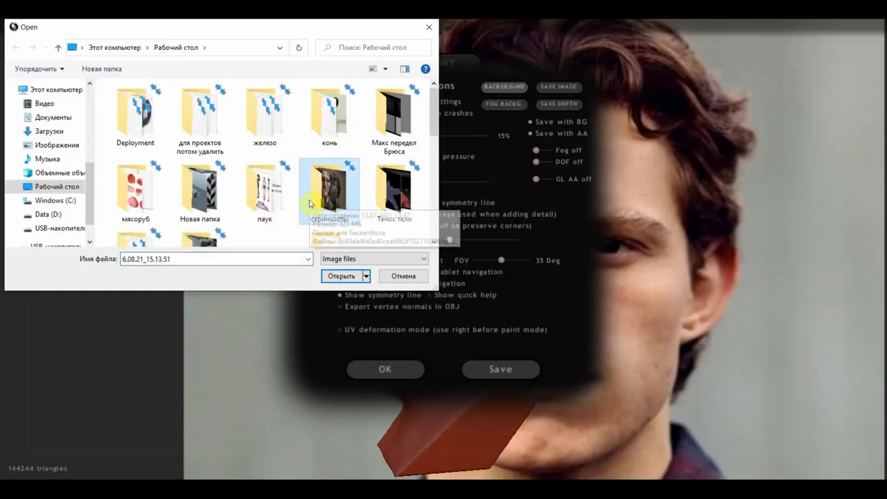
scroll(333, 184, "down", 1)
scroll(332, 183, "down", 1)
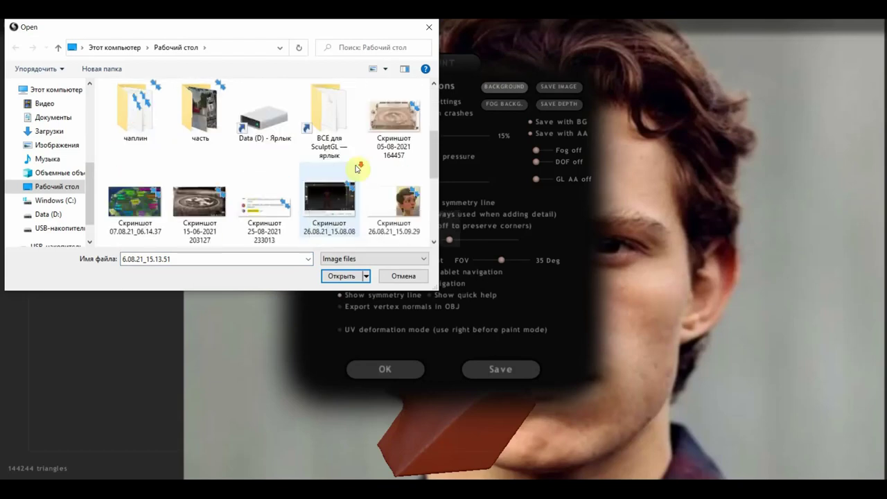
scroll(355, 166, "down", 2)
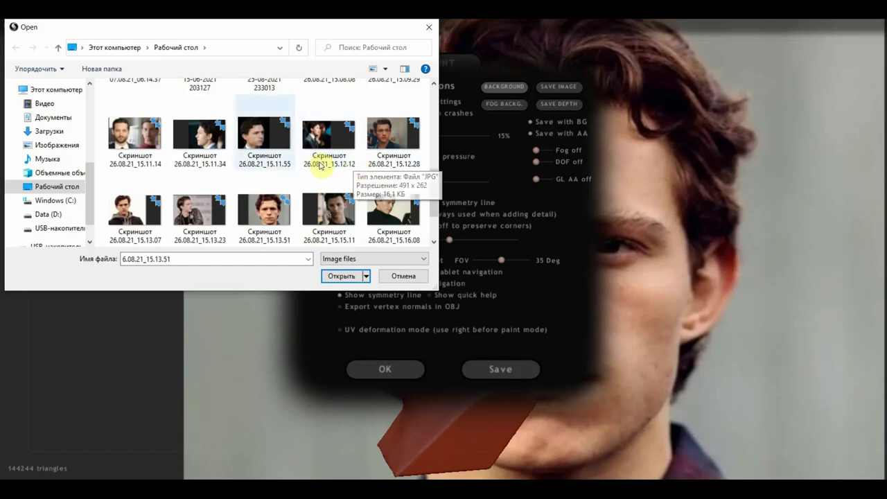
left_click(200, 135)
left_click(348, 278)
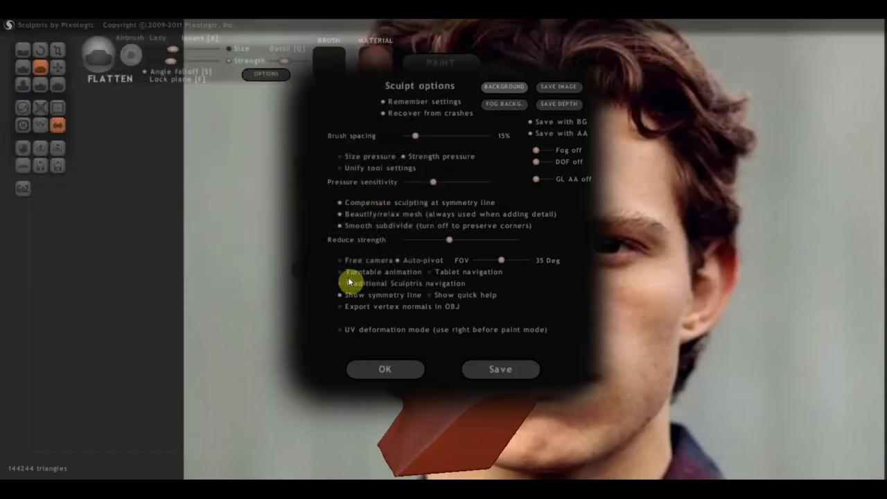
left_click(390, 372)
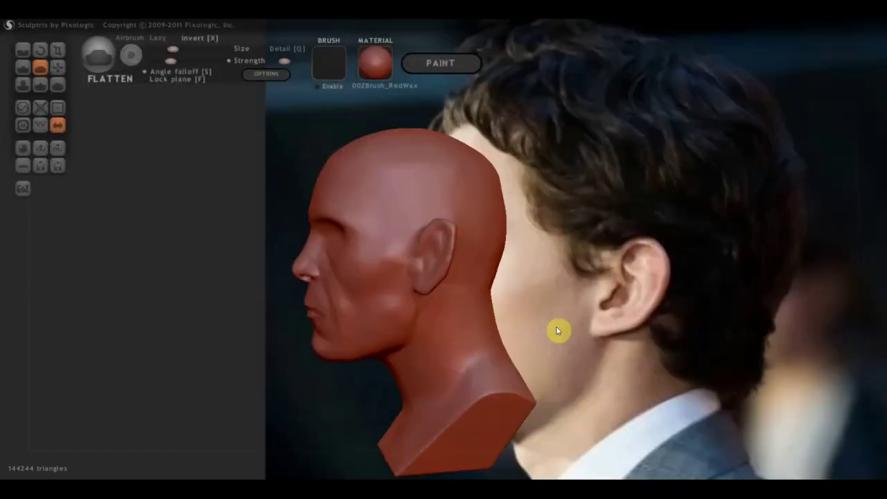
- With Grab in exact side view, pull the upper lip down and the lower lip and chin up
scroll(537, 331, "up", 2)
left_click_drag(544, 311, 693, 346, "alt")
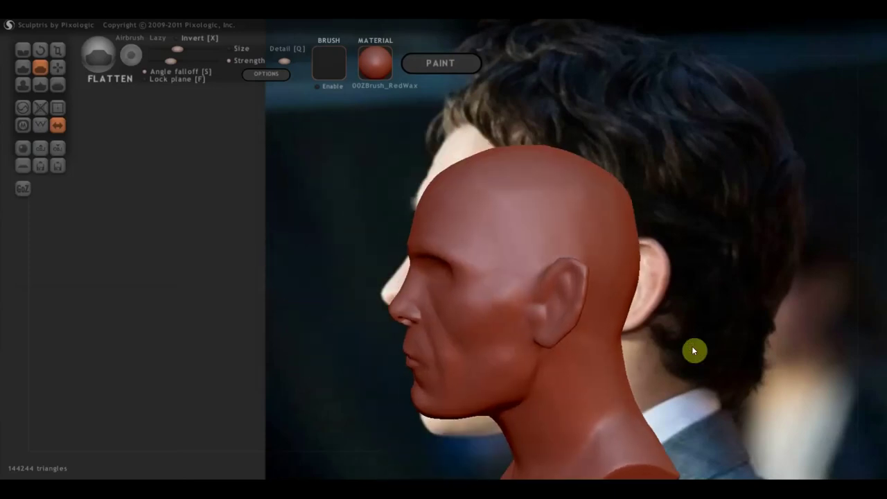
scroll(693, 346, "up", 2)
scroll(693, 346, "up", 1)
left_click_drag(714, 312, 723, 293)
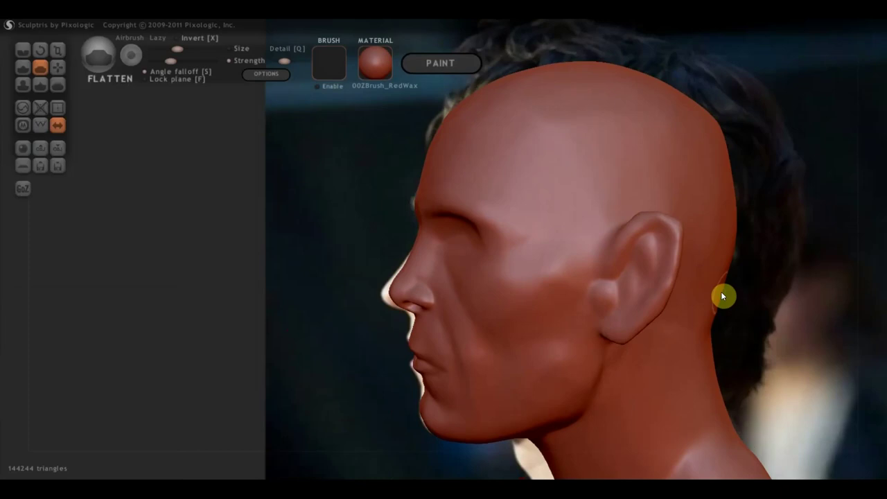
left_click(58, 67)
left_click_drag(366, 273, 322, 254, "shift")
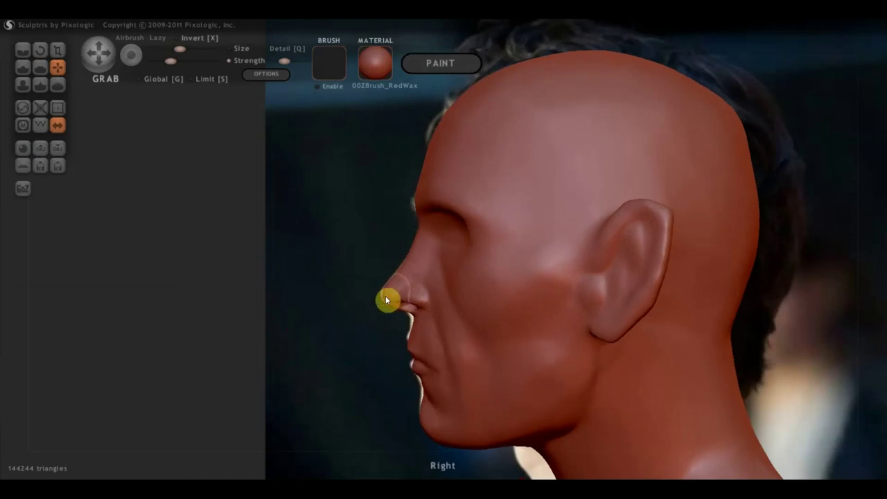
left_click_drag(416, 323, 434, 382)
left_click_drag(425, 406, 419, 328)
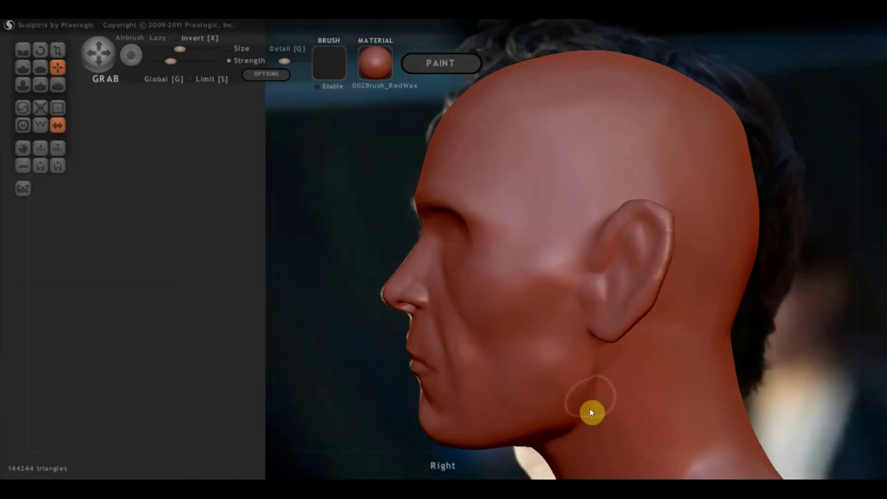
- Move the head beside the photo, pull below the ear down, and tilt to show the skull top
scroll(583, 406, "down", 3)
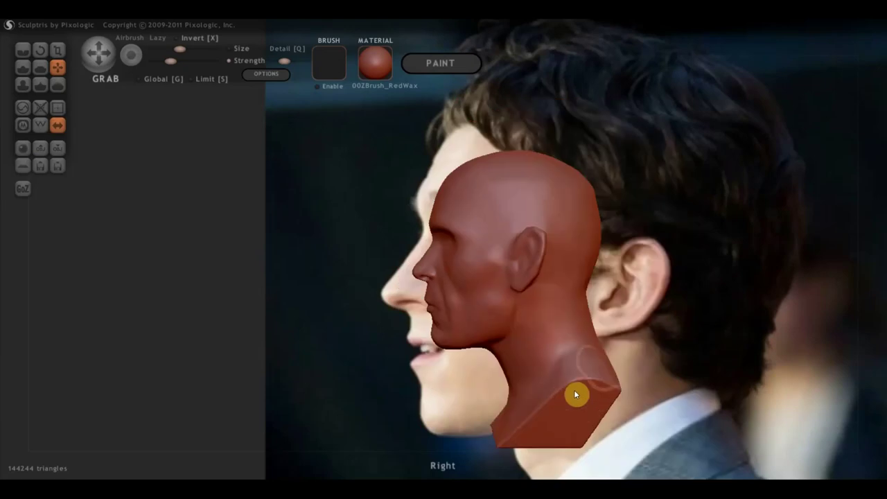
left_click_drag(573, 389, 466, 372, "alt")
right_click_drag(423, 350, 418, 344)
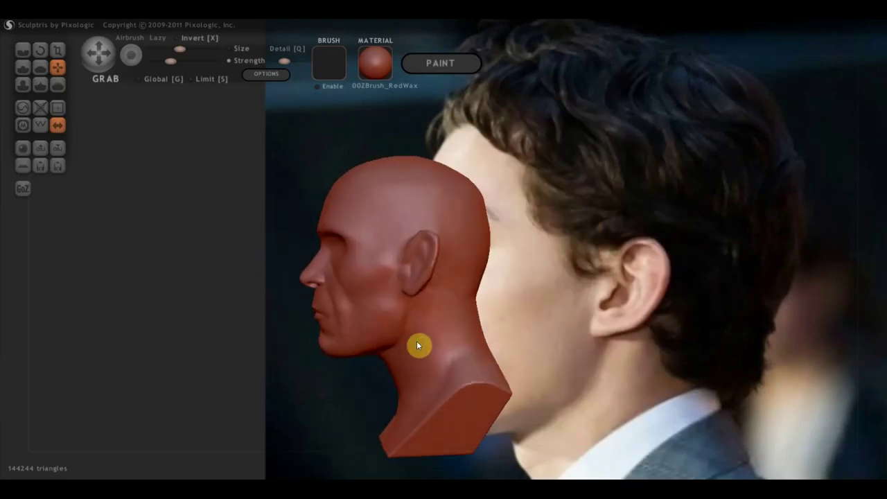
left_click_drag(555, 340, 582, 345, "shift")
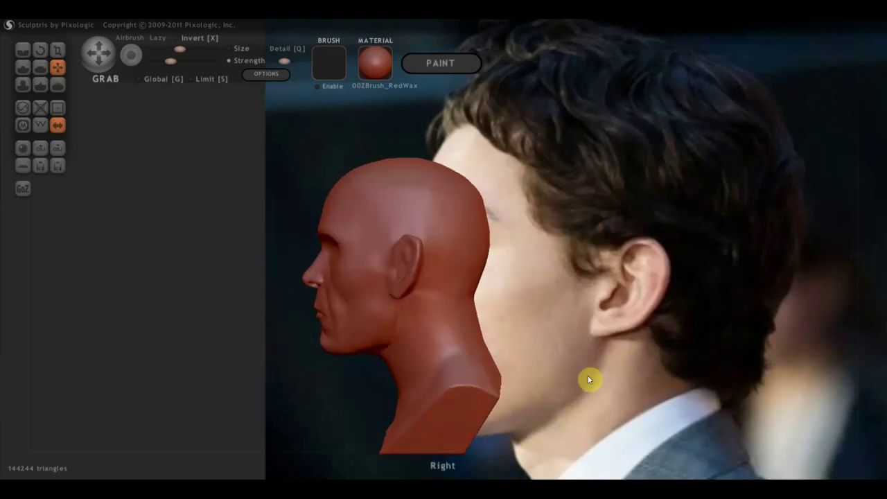
left_click_drag(435, 259, 436, 266)
right_click_drag(436, 269, 444, 341)
mouse_move(626, 286)
right_mouse_down()
mouse_move(413, 337)
mouse_move(513, 252)
right_mouse_up()
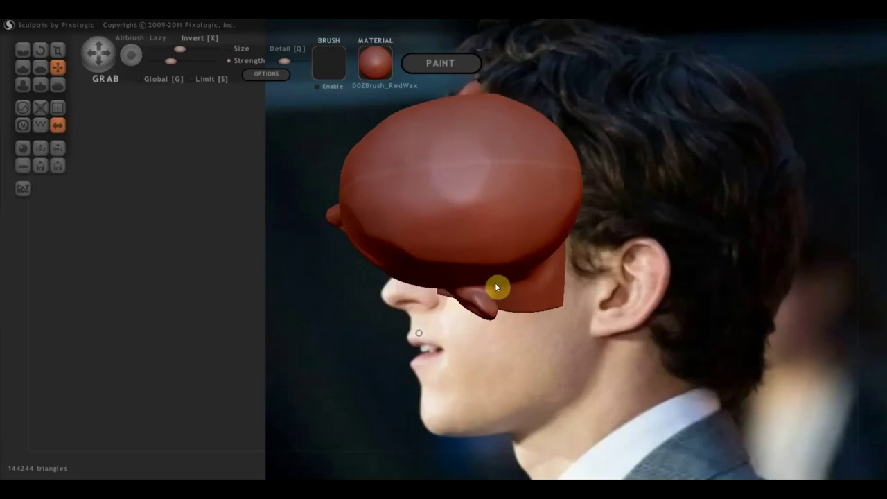
- Pull the top of the ear slightly down and orbit around the head to check it
left_click_drag(490, 317, 490, 322)
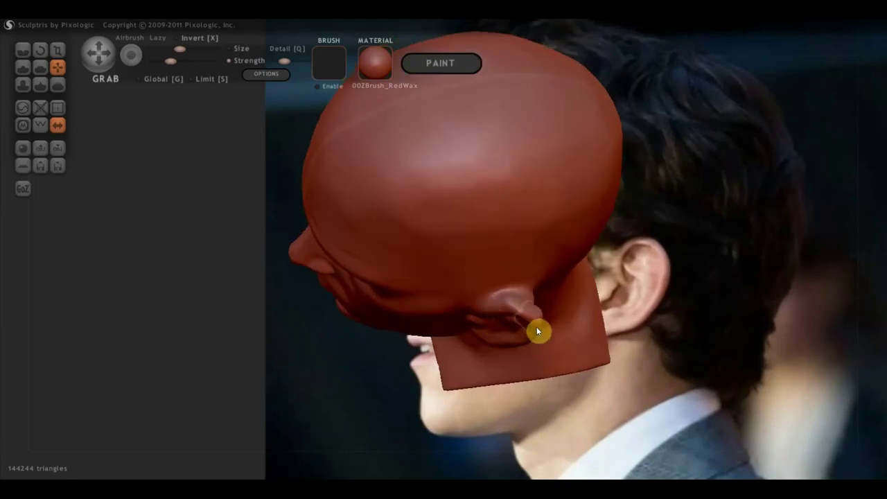
mouse_move(545, 315)
right_mouse_down()
mouse_move(543, 327)
mouse_move(422, 239)
mouse_move(467, 353)
right_mouse_up()
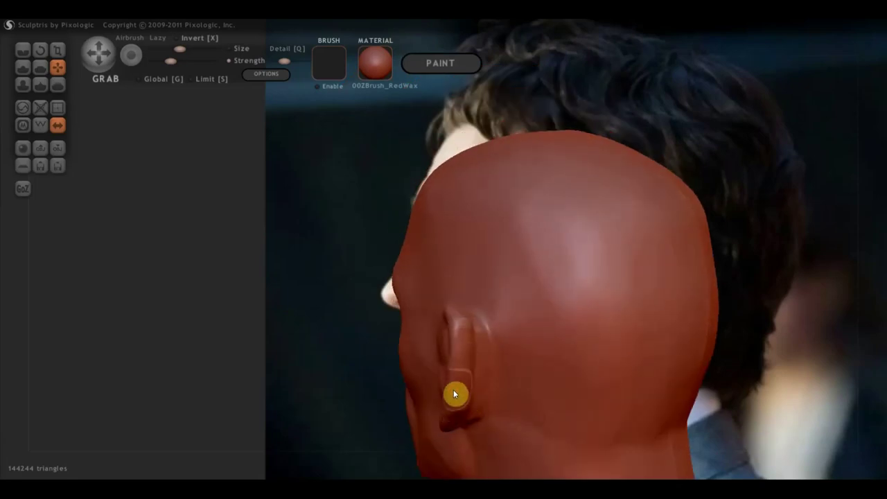
right_click_drag(459, 366, 766, 356)
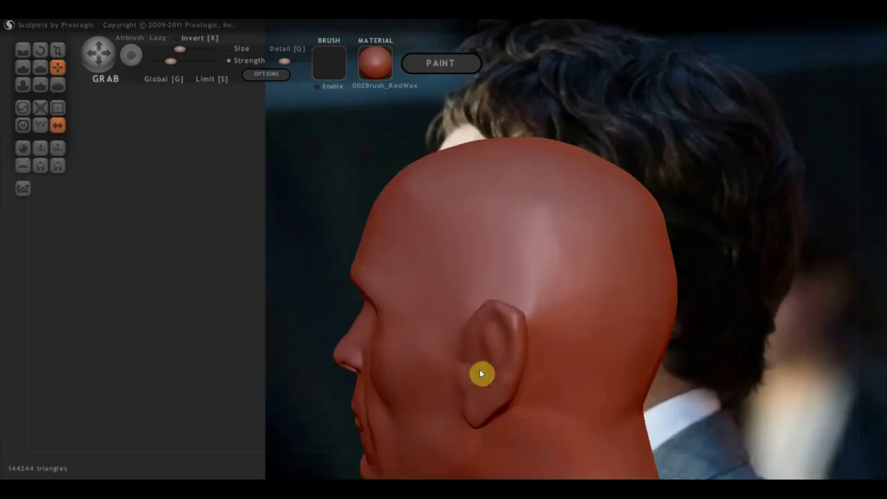
right_click_drag(579, 376, 477, 387)
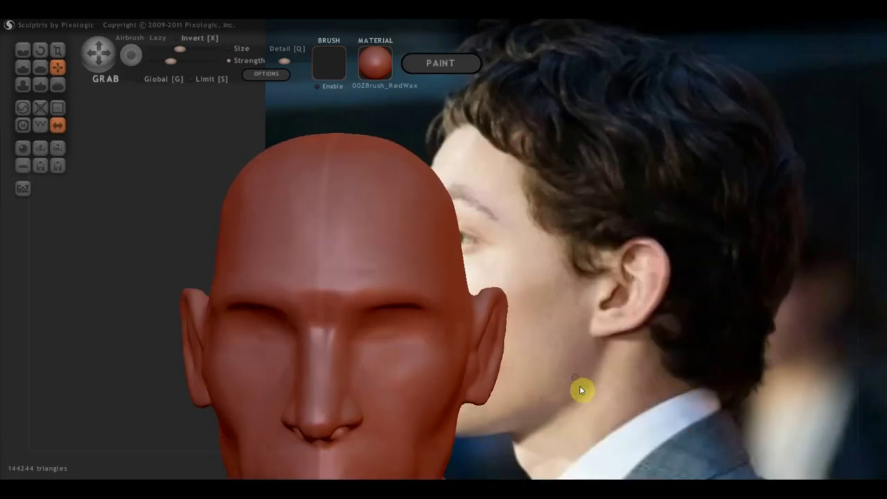
mouse_move(677, 401)
right_mouse_down()
mouse_move(637, 273)
mouse_move(598, 284)
mouse_move(641, 286)
right_mouse_up()
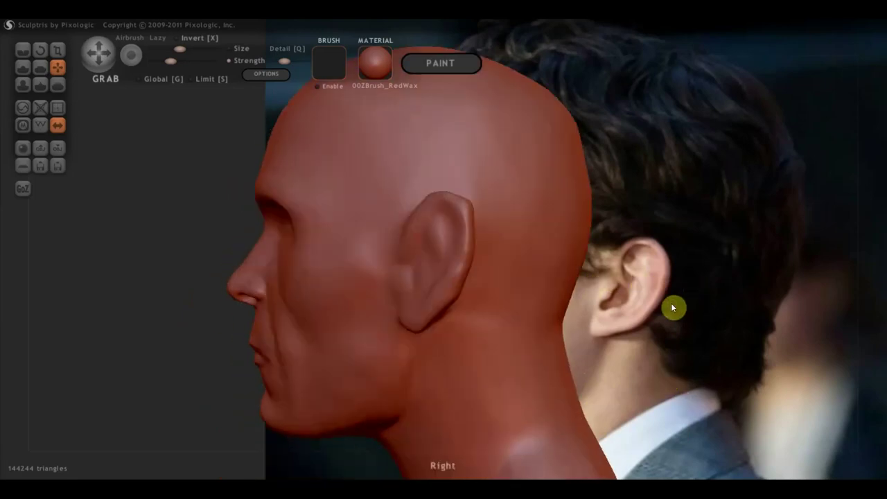
- Shift the head beside the reference photo and tilt it to compare the profile
mouse_move(618, 331)
right_mouse_down("alt")
mouse_move(361, 339)
mouse_move(388, 335)
mouse_move(447, 350)
mouse_move(461, 346)
mouse_move(450, 342)
mouse_move(758, 335)
right_mouse_up("alt")
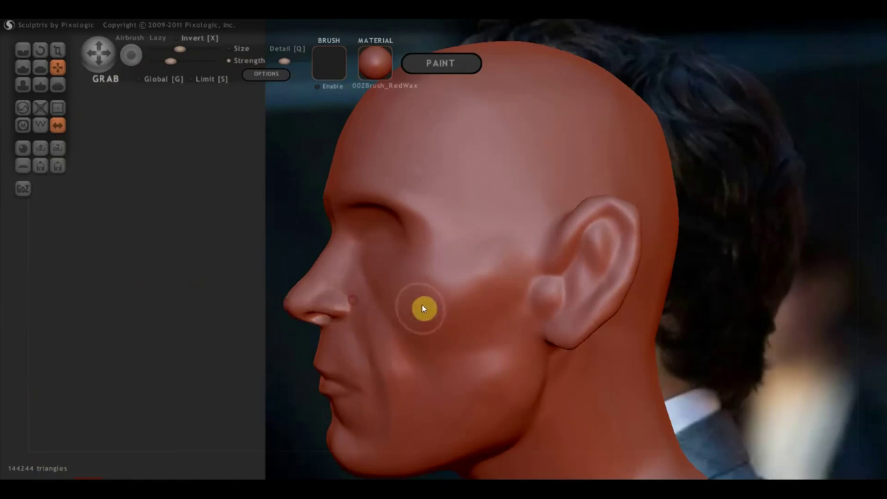
right_click_drag(421, 304, 425, 352)
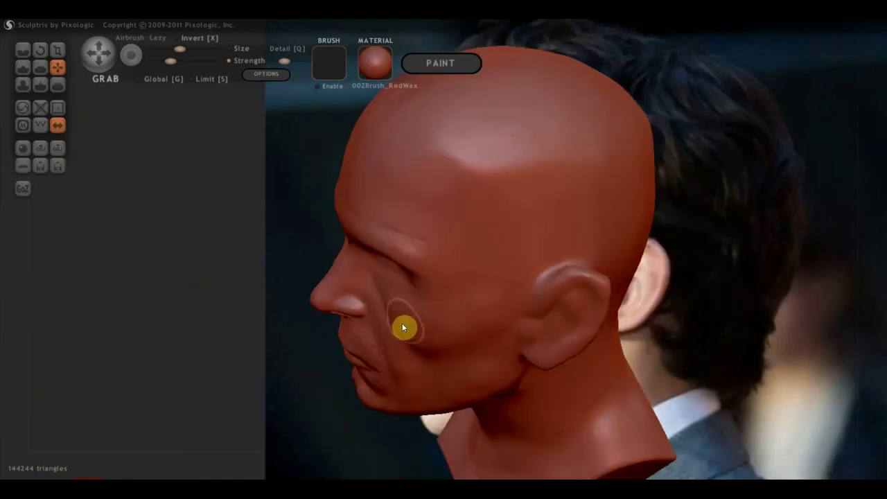
mouse_move(421, 335)
right_mouse_down()
mouse_move(429, 317)
mouse_move(639, 275)
mouse_move(498, 355)
right_mouse_up()
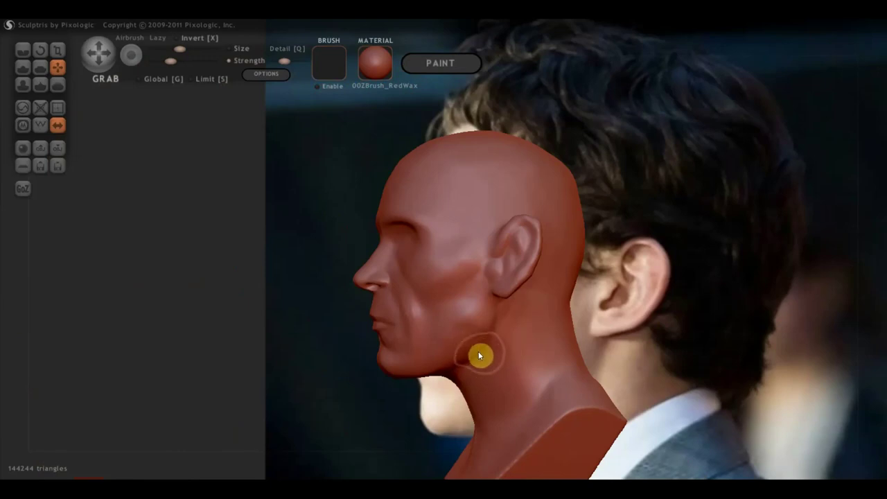
mouse_move(516, 340)
right_mouse_down("alt")
mouse_move(371, 337)
mouse_move(369, 379)
right_mouse_up("alt")
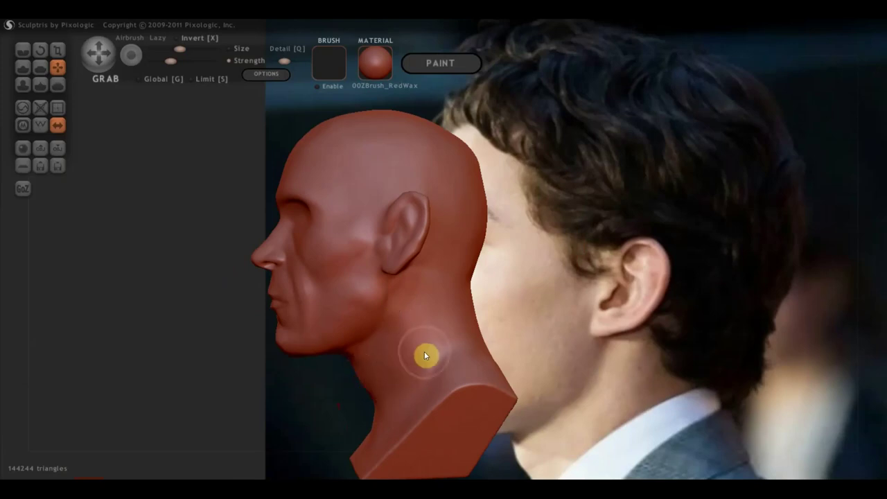
scroll(460, 316, "down", 2)
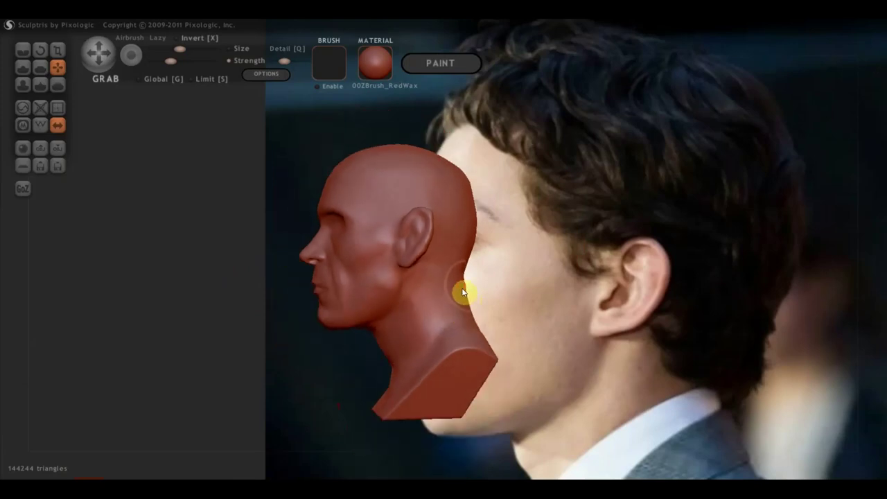
- Enlarge the Grab brush slightly and pull in the bulge behind the ear
left_click_drag(180, 50, 190, 50)
mouse_move(448, 272)
left_mouse_down()
mouse_move(471, 243)
mouse_move(472, 196)
left_mouse_up()
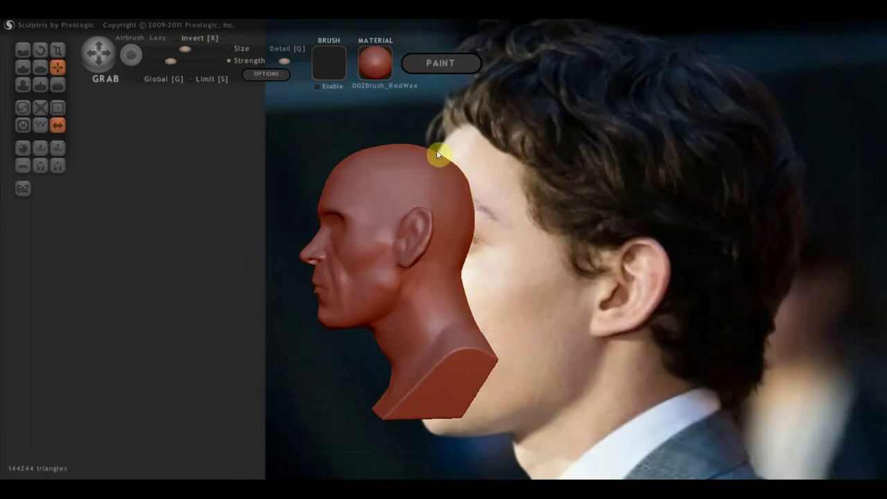
mouse_move(503, 233)
left_mouse_down()
mouse_move(293, 263)
mouse_move(351, 249)
left_mouse_up()
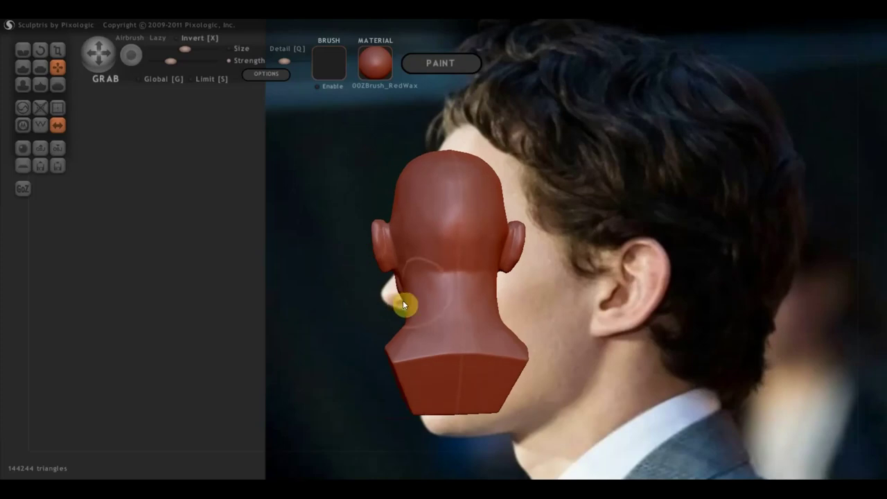
scroll(420, 301, "up", 1)
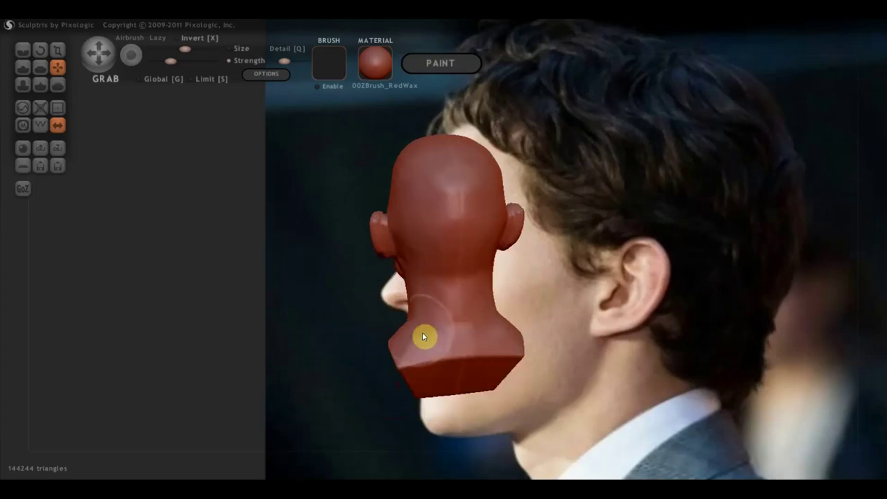
scroll(422, 332, "up", 1)
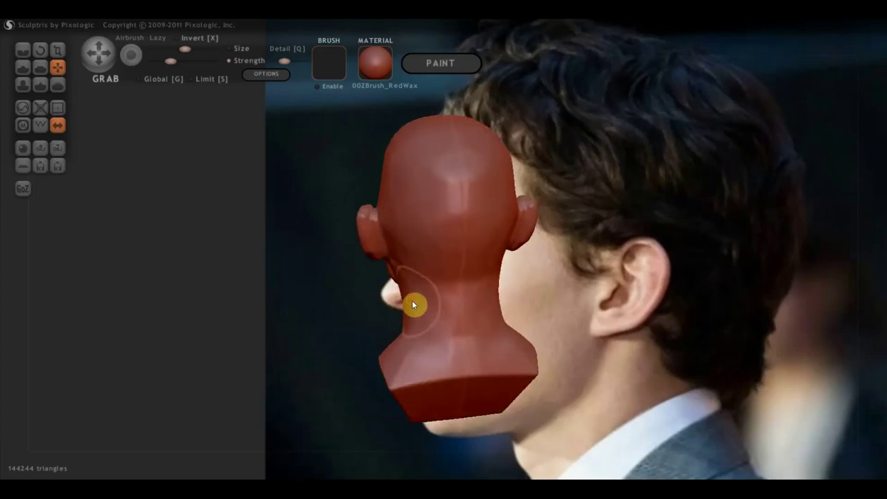
- Return to a straight front view and pull the mouth and cheek into a new shape
left_click_drag(426, 306, 575, 316, "shift")
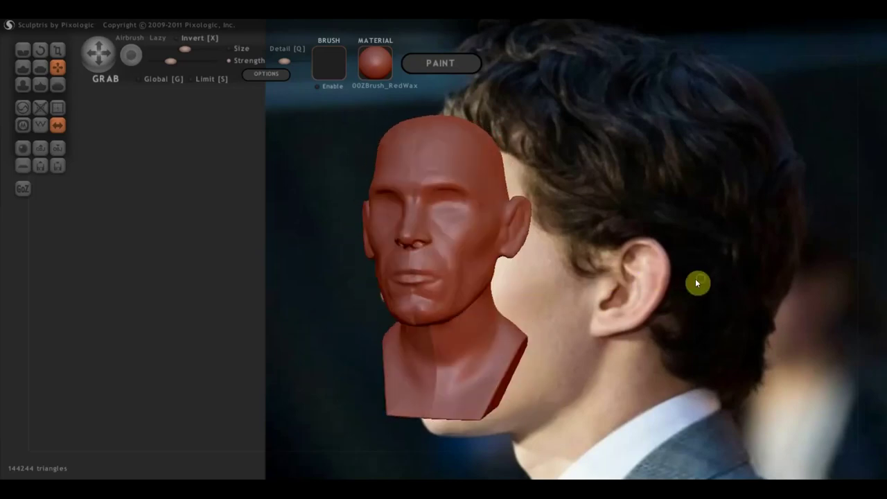
mouse_move(505, 328)
left_mouse_down()
mouse_move(489, 311)
mouse_move(489, 289)
left_mouse_up()
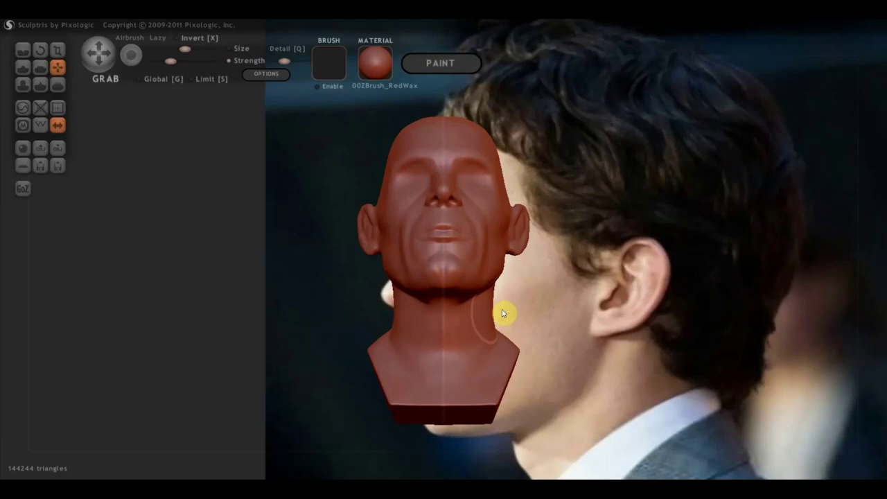
mouse_move(476, 295)
left_mouse_down("shift")
mouse_move(465, 311)
mouse_move(608, 313)
left_mouse_up("shift")
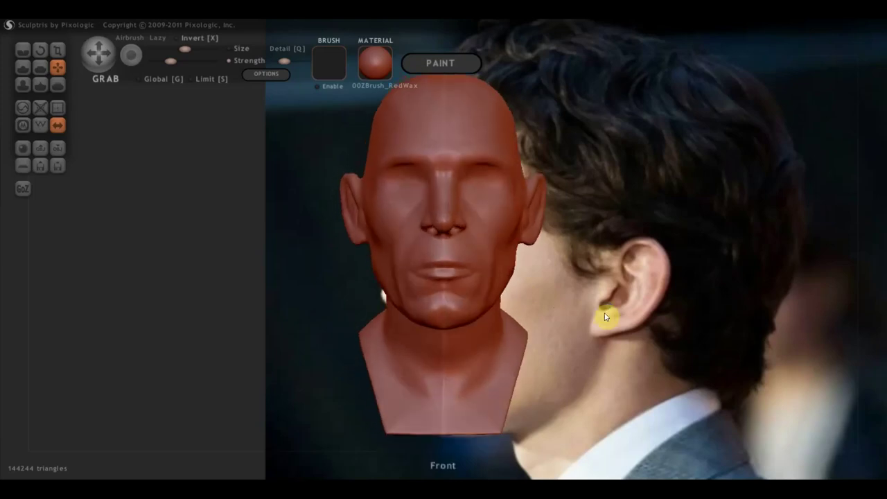
mouse_move(424, 261)
left_mouse_down()
mouse_move(379, 267)
mouse_move(363, 179)
mouse_move(370, 172)
mouse_move(354, 199)
mouse_move(361, 194)
left_mouse_up()
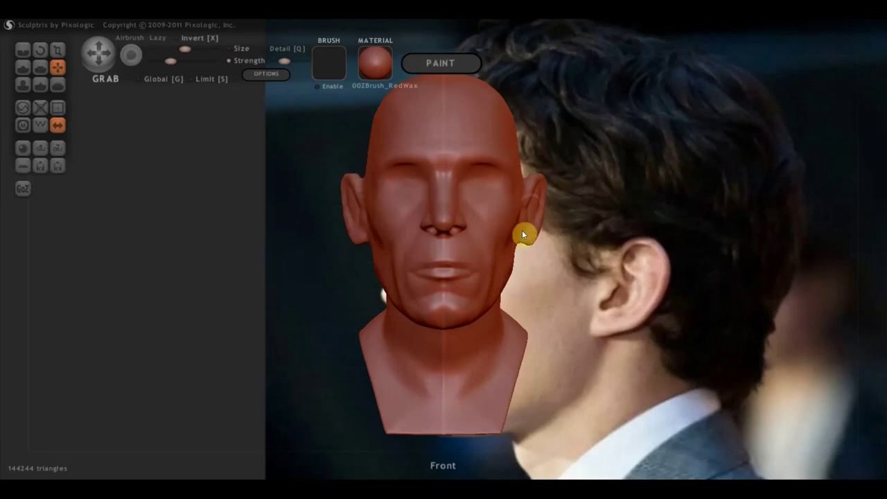
- Compare the side and ear against the reference profile, then select the Draw brush
mouse_move(495, 283)
right_mouse_down()
mouse_move(406, 296)
mouse_move(424, 327)
mouse_move(478, 337)
mouse_move(467, 327)
mouse_move(495, 294)
mouse_move(579, 284)
mouse_move(643, 251)
mouse_move(406, 297)
right_mouse_up()
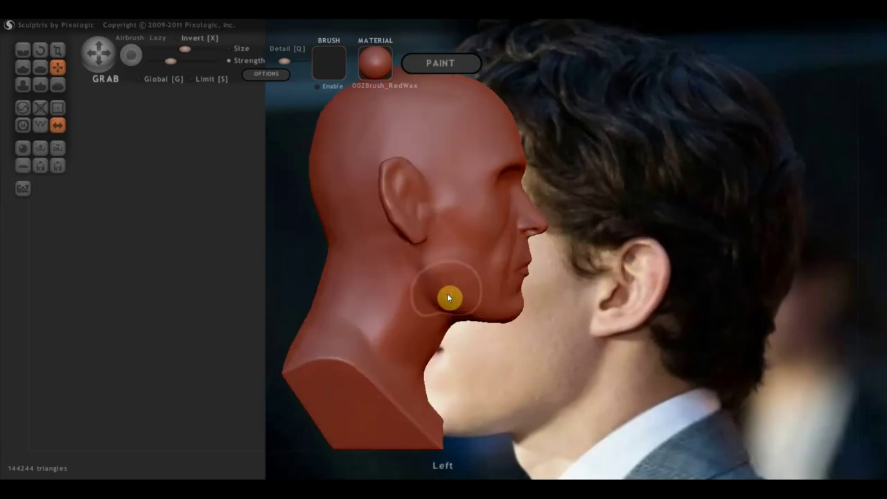
mouse_move(534, 326)
right_mouse_down("alt")
mouse_move(470, 310)
mouse_move(546, 305)
right_mouse_up("alt")
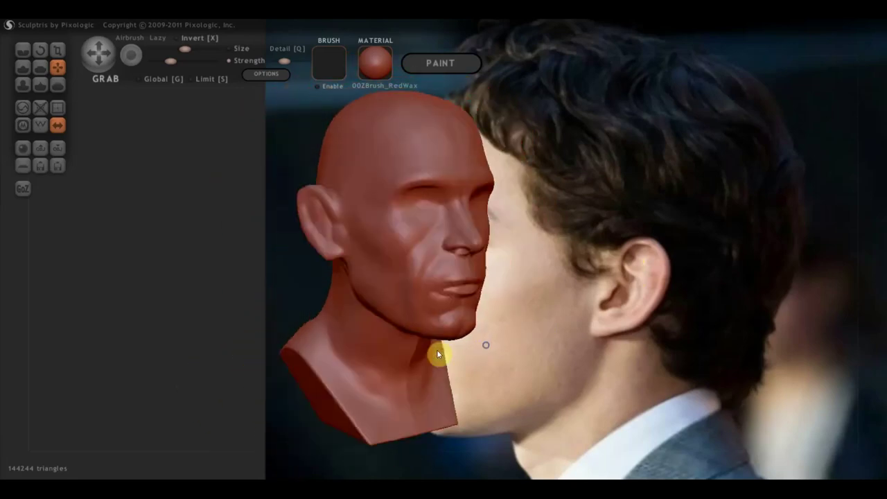
scroll(572, 310, "up", 1)
scroll(554, 307, "up", 1)
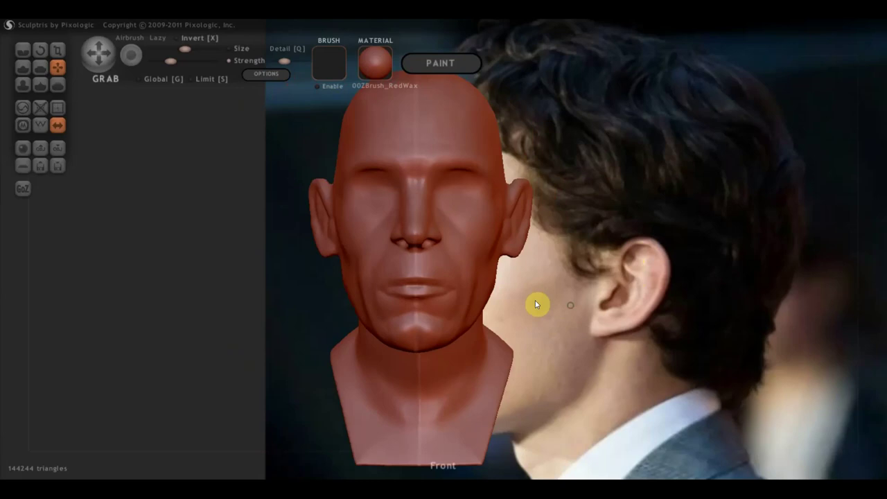
scroll(535, 315, "up", 1)
scroll(536, 321, "up", 1)
scroll(537, 317, "down", 2)
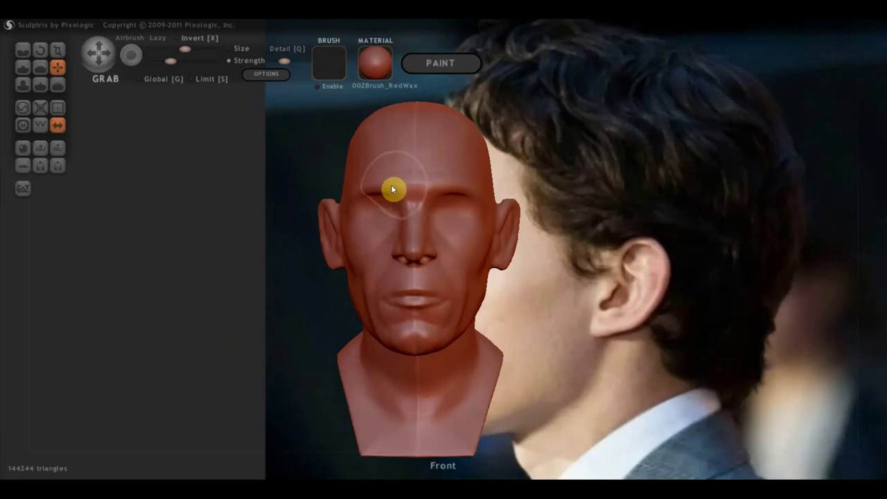
left_click(22, 67)
scroll(353, 224, "up", 2)
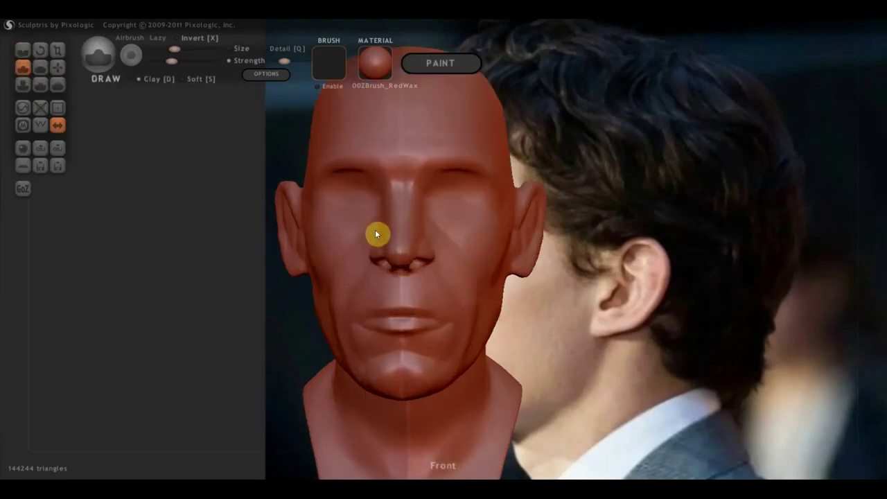
- Build up the right cheek, then with Clay off carve and reshape the right eyelids
scroll(375, 229, "up", 4)
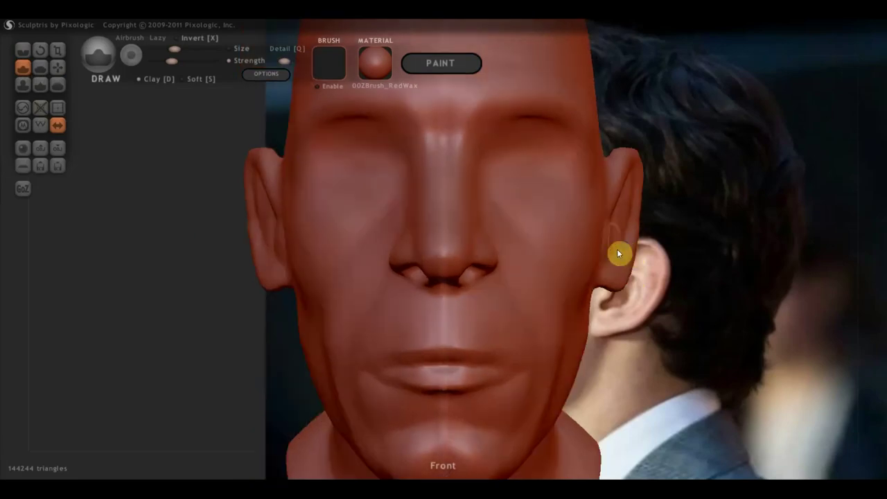
mouse_move(500, 174)
left_mouse_down()
mouse_move(546, 182)
mouse_move(499, 176)
left_mouse_up()
mouse_move(498, 171)
left_mouse_down()
mouse_move(566, 172)
mouse_move(499, 168)
left_mouse_up()
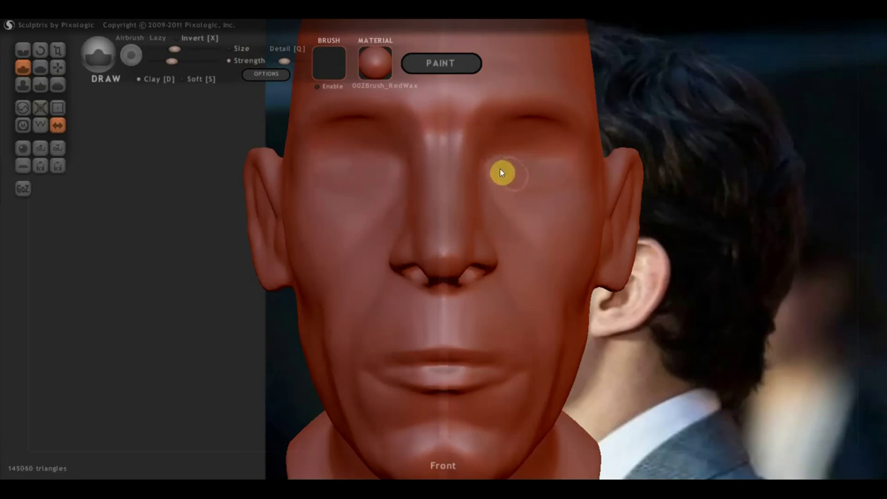
left_click(149, 78)
left_click_drag(505, 175, 579, 177)
mouse_move(526, 143)
left_mouse_down()
mouse_move(564, 148)
mouse_move(511, 151)
mouse_move(562, 146)
mouse_move(574, 160)
mouse_move(524, 149)
mouse_move(490, 167)
left_mouse_up()
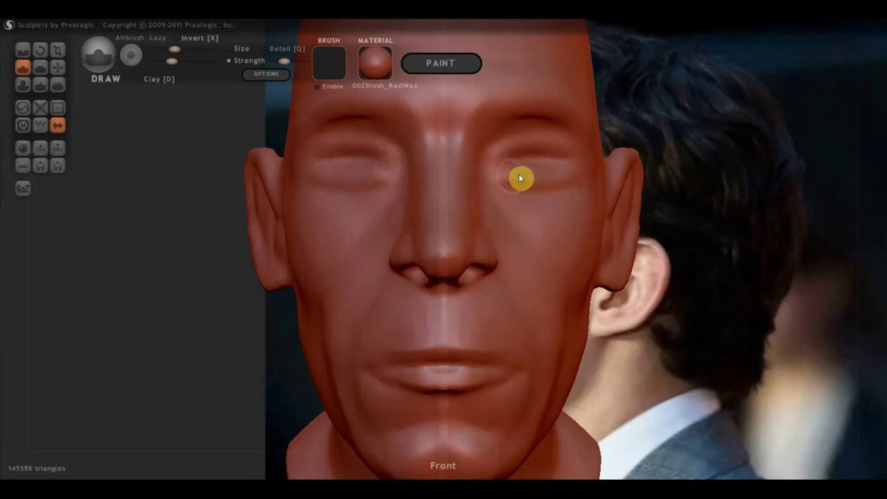
mouse_move(555, 154)
left_mouse_down()
mouse_move(580, 168)
mouse_move(566, 159)
left_mouse_up()
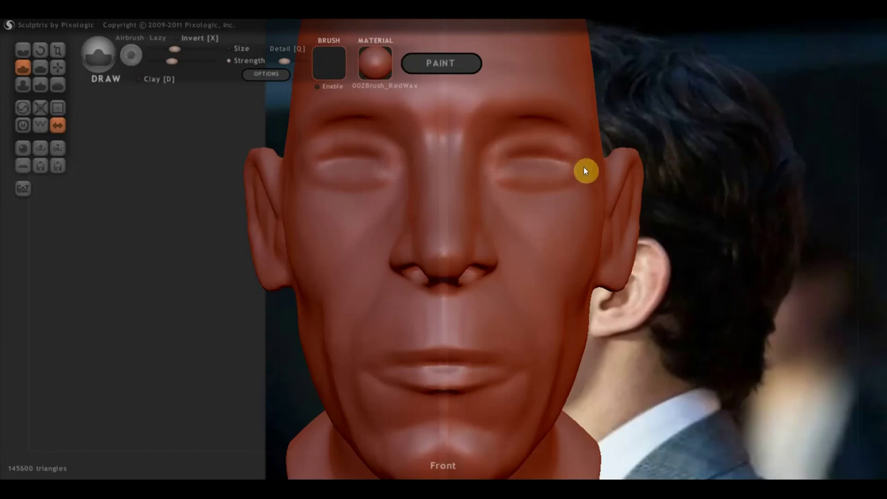
right_click_drag(586, 170, 536, 198)
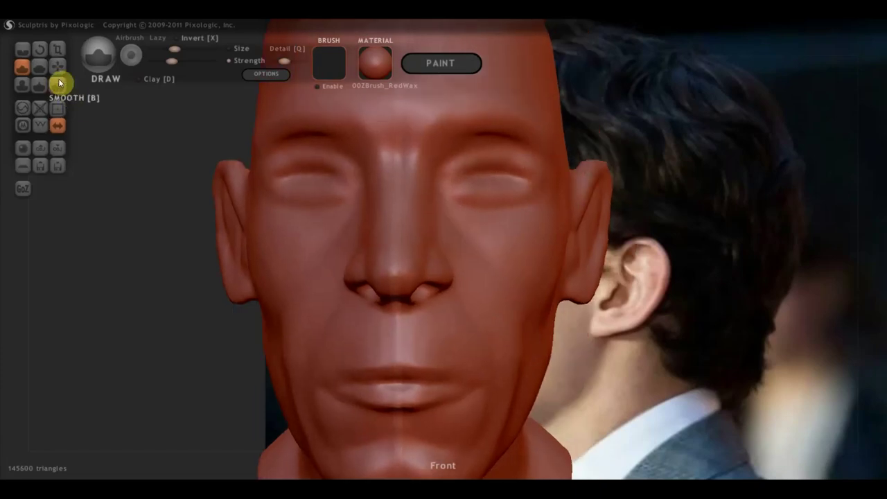
- Refine the right eyelid with Draw and crease a line along the right eye
left_click(42, 67)
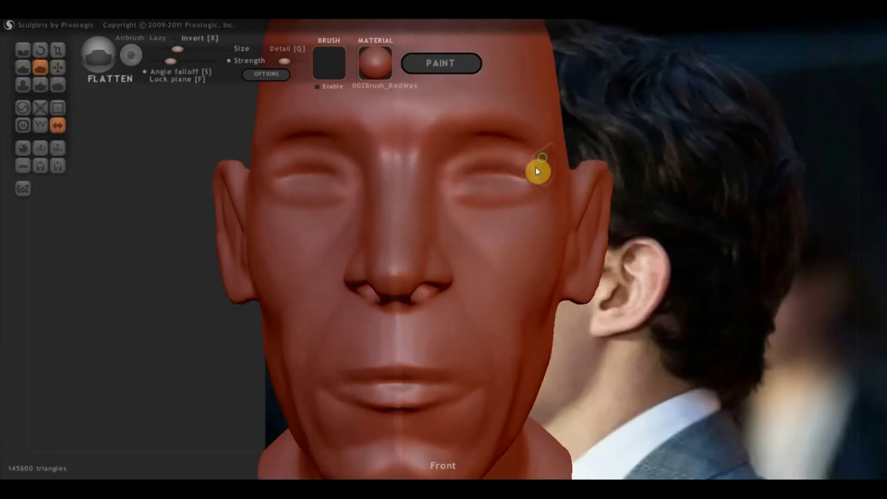
right_click_drag(537, 171, 542, 145)
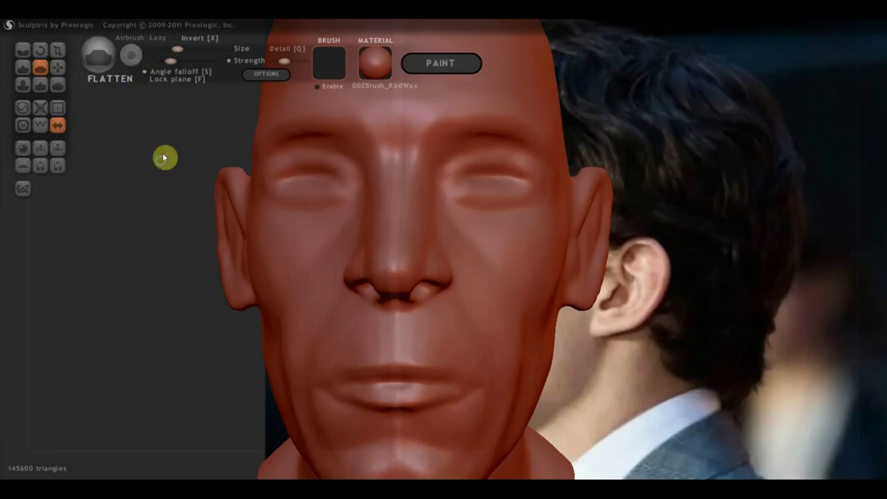
left_click(23, 67)
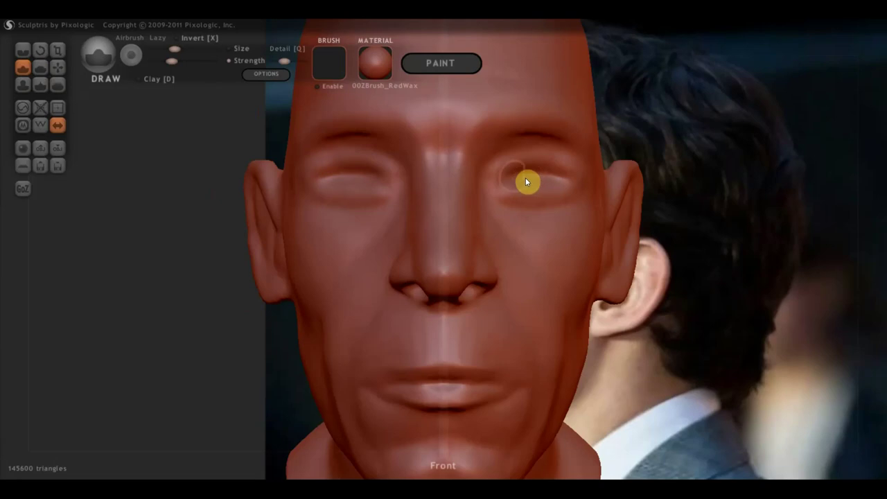
left_click_drag(554, 176, 523, 176)
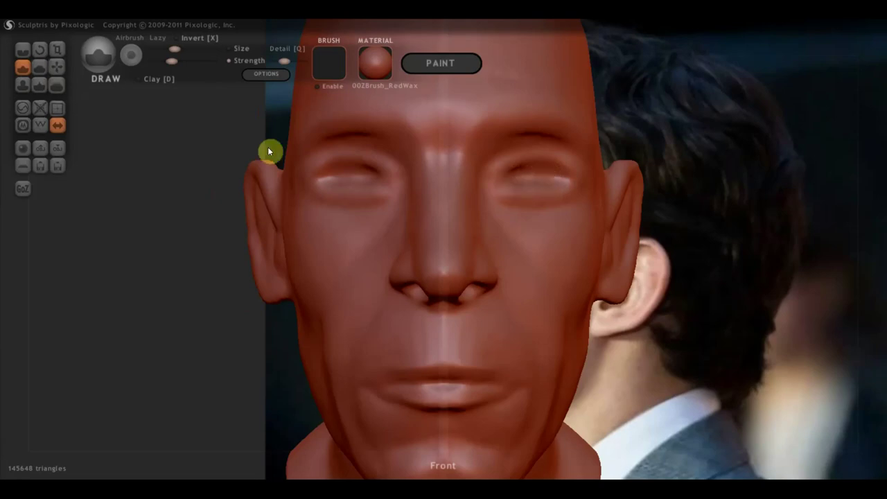
left_click(23, 50)
mouse_move(509, 184)
left_mouse_down()
mouse_move(490, 190)
mouse_move(514, 187)
left_mouse_up()
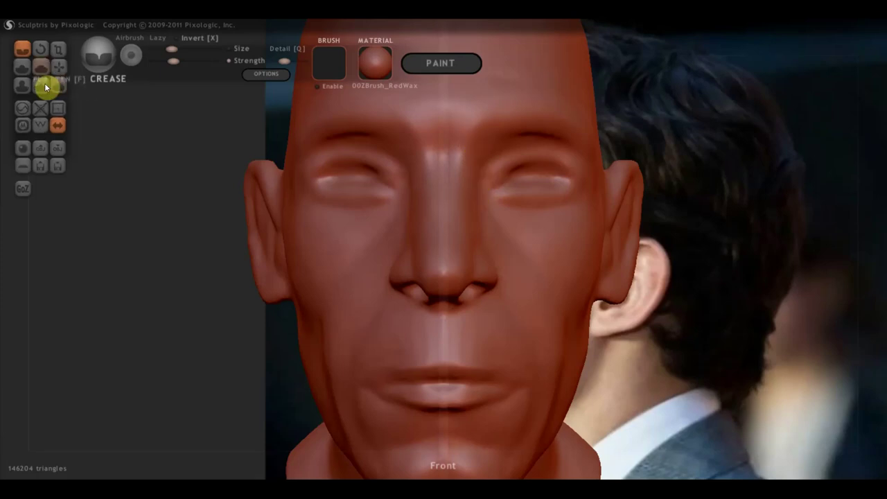
left_click(58, 68)
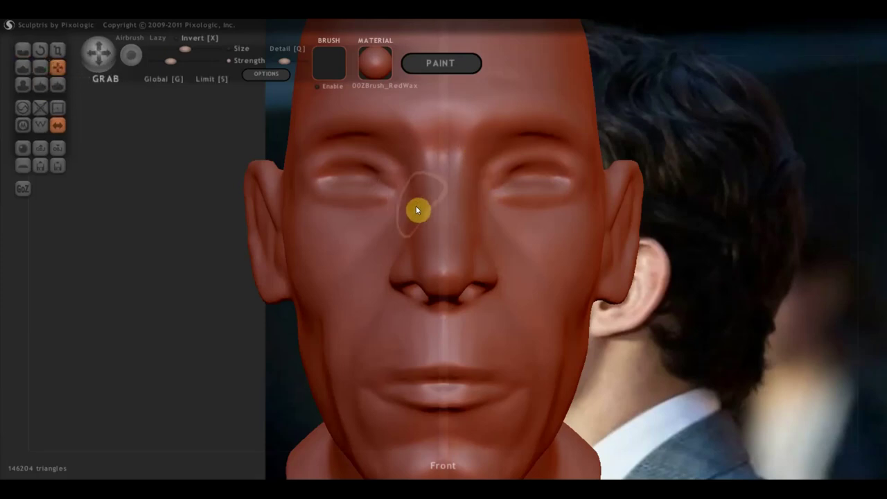
left_click(40, 66)
- Flatten the nose bridge, then build up the cheek beside the nose with Draw and Clay on
right_click_drag(400, 203, 307, 206)
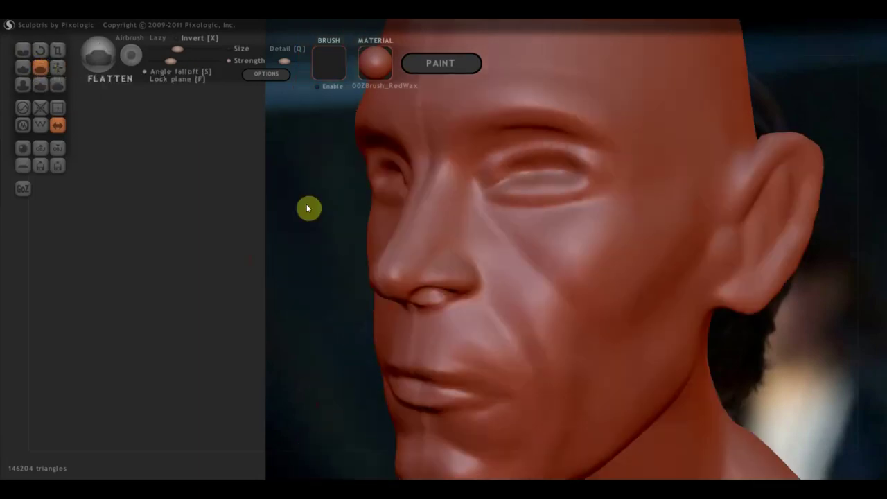
left_click_drag(427, 228, 444, 165)
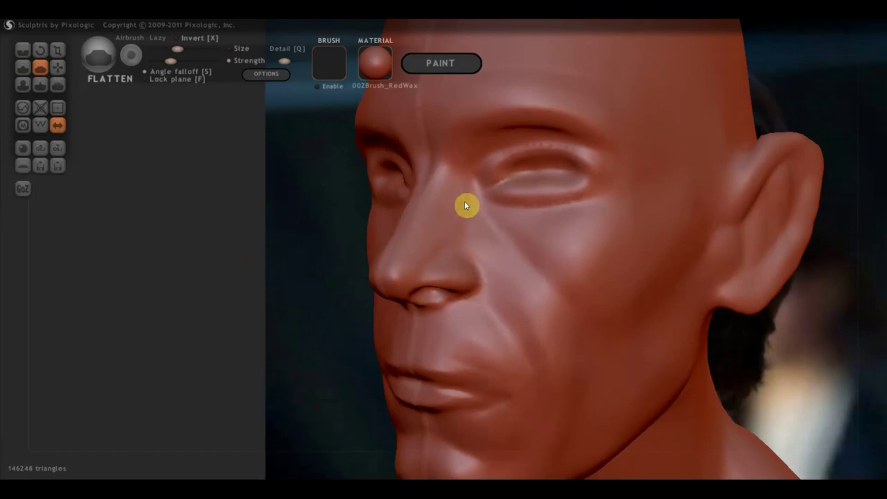
left_click(23, 67)
left_click_drag(462, 229, 477, 243)
left_click(147, 78)
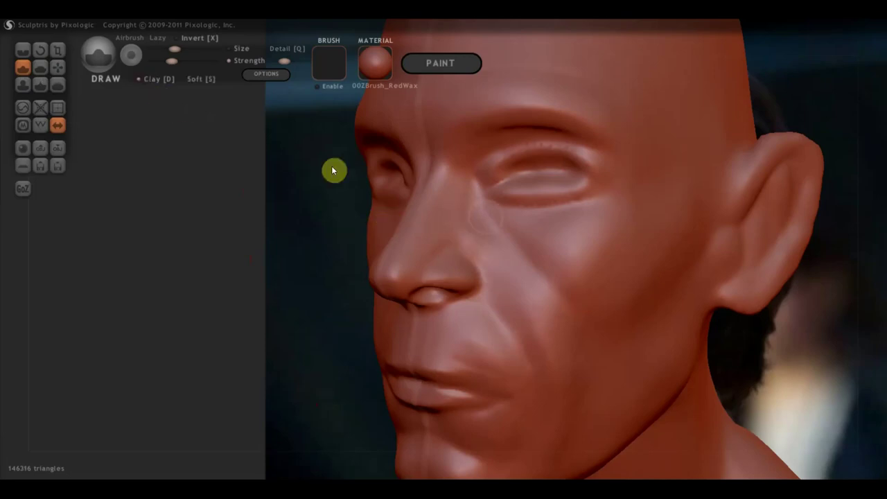
left_click_drag(462, 220, 474, 221)
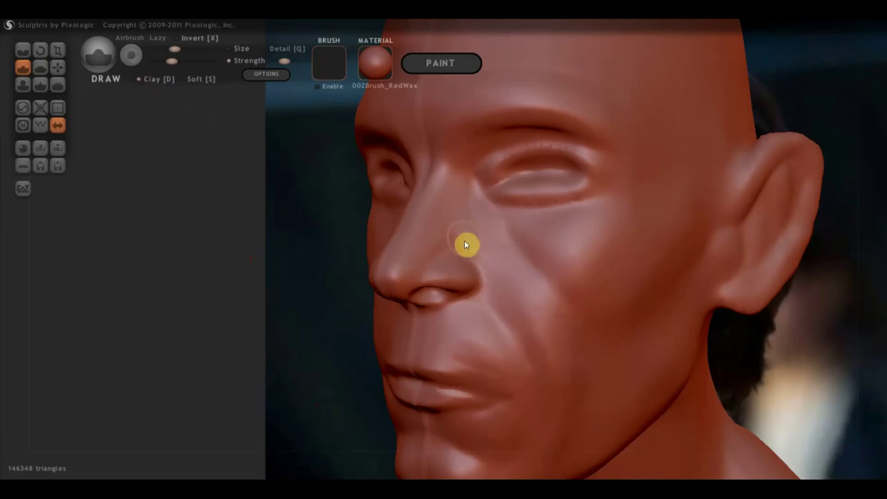
left_click_drag(520, 287, 476, 252)
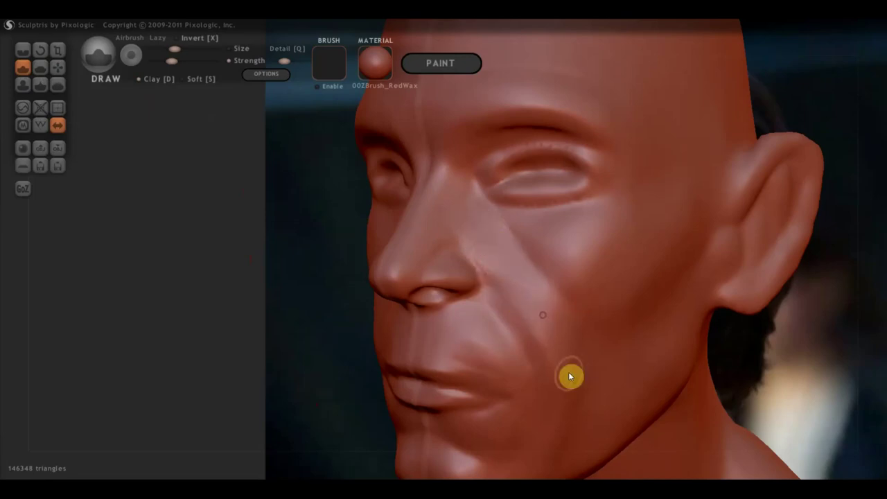
right_click_drag(570, 375, 580, 366)
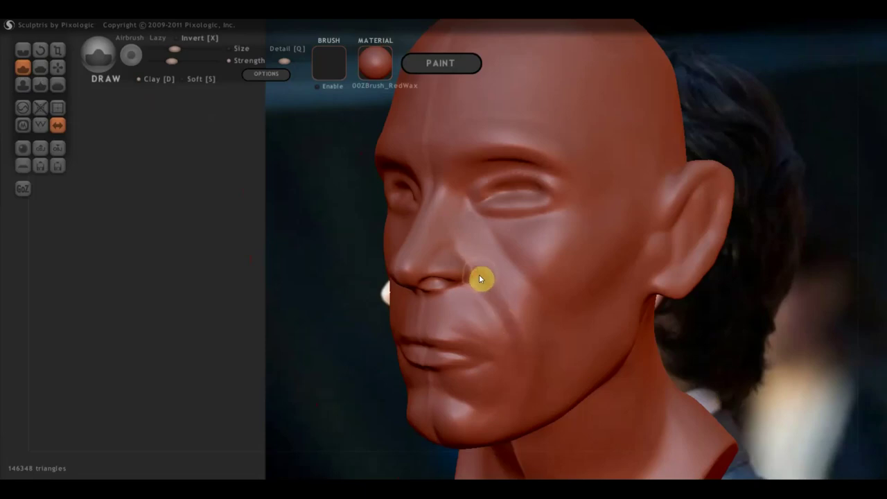
right_click_drag(478, 274, 588, 263)
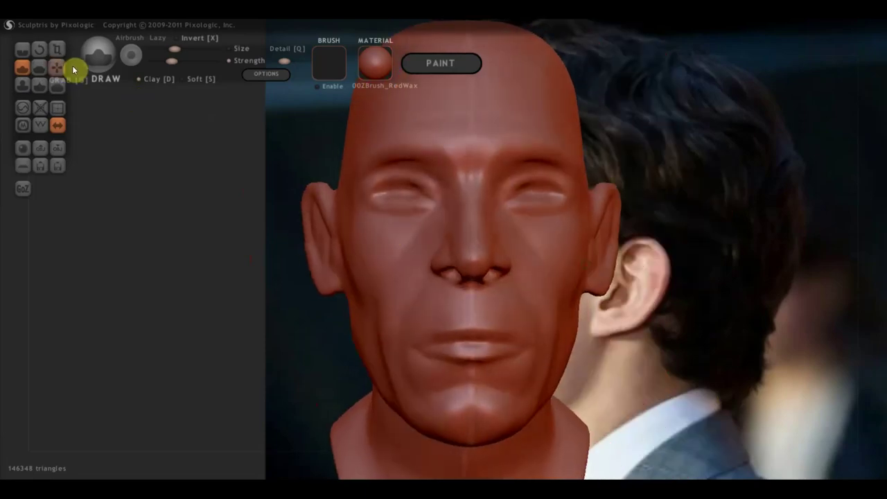
- With Grab selected, shrink the brush and orbit the head from profile to near-front against the reference
left_click(59, 67)
scroll(363, 198, "up", 3)
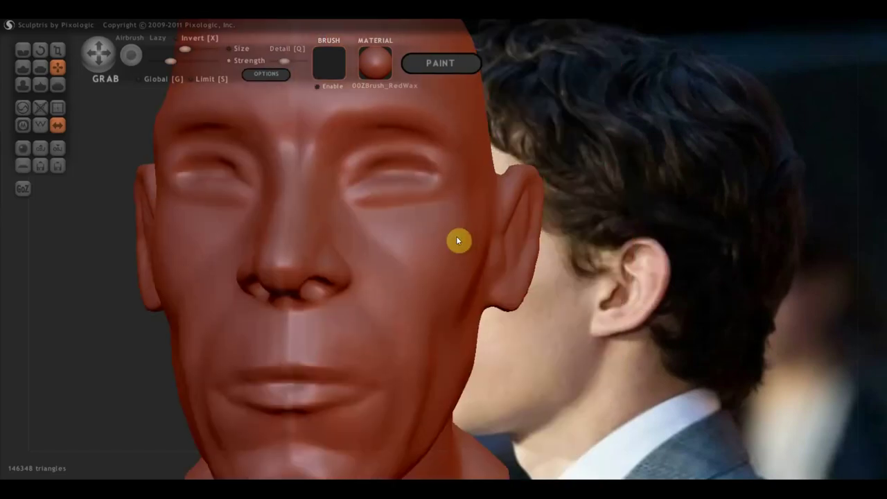
mouse_move(684, 237)
left_mouse_down("alt")
mouse_move(205, 241)
mouse_move(334, 245)
left_mouse_up("alt")
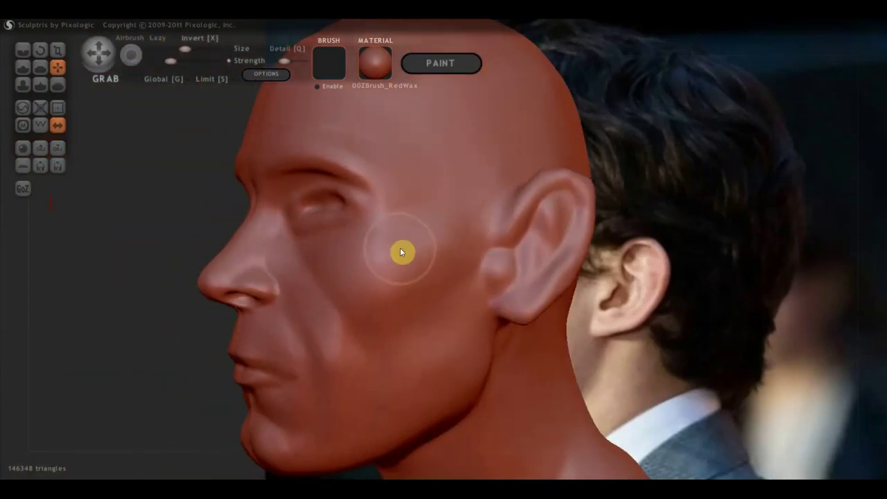
mouse_move(380, 257)
left_mouse_down("alt")
mouse_move(312, 264)
mouse_move(564, 298)
mouse_move(456, 305)
mouse_move(580, 321)
mouse_move(701, 291)
left_mouse_up("alt")
scroll(563, 298, "down", 5)
scroll(548, 298, "down", 3)
scroll(575, 312, "up", 5)
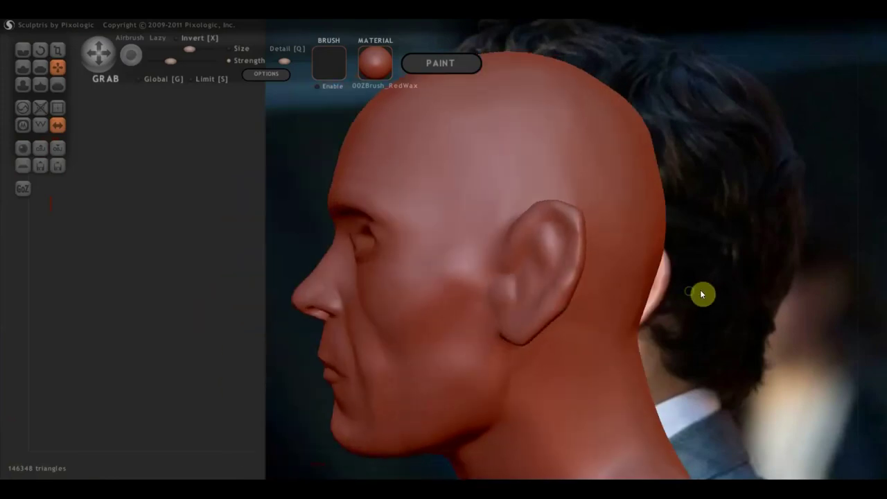
left_click_drag(189, 50, 181, 51)
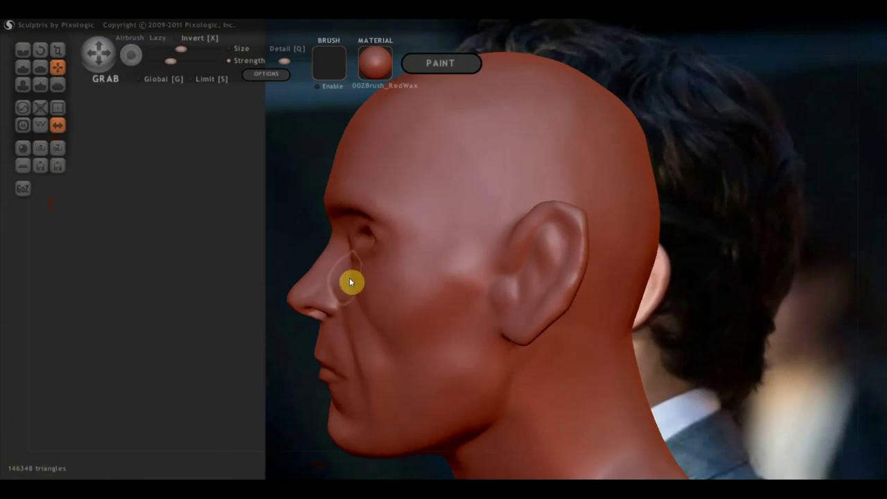
mouse_move(370, 277)
right_mouse_down()
mouse_move(409, 301)
mouse_move(408, 313)
mouse_move(370, 296)
mouse_move(456, 297)
mouse_move(501, 313)
right_mouse_up()
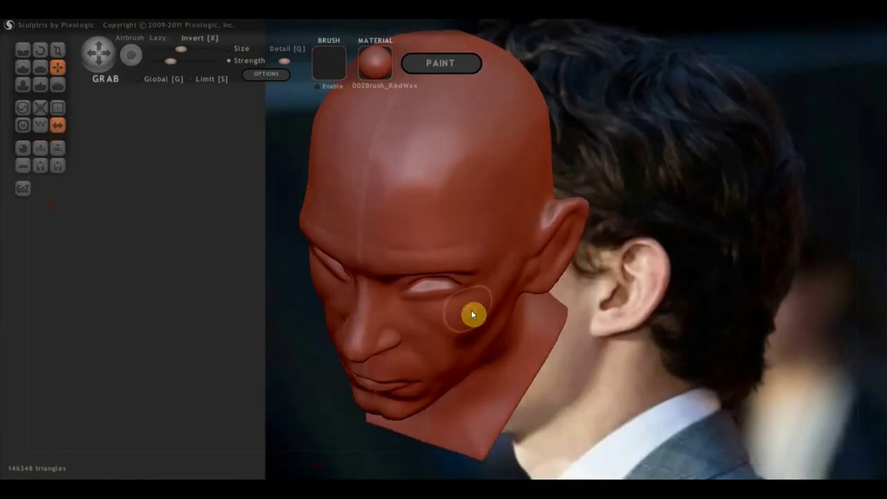
mouse_move(478, 316)
right_mouse_down()
mouse_move(530, 253)
mouse_move(566, 297)
mouse_move(507, 284)
mouse_move(368, 284)
right_mouse_up()
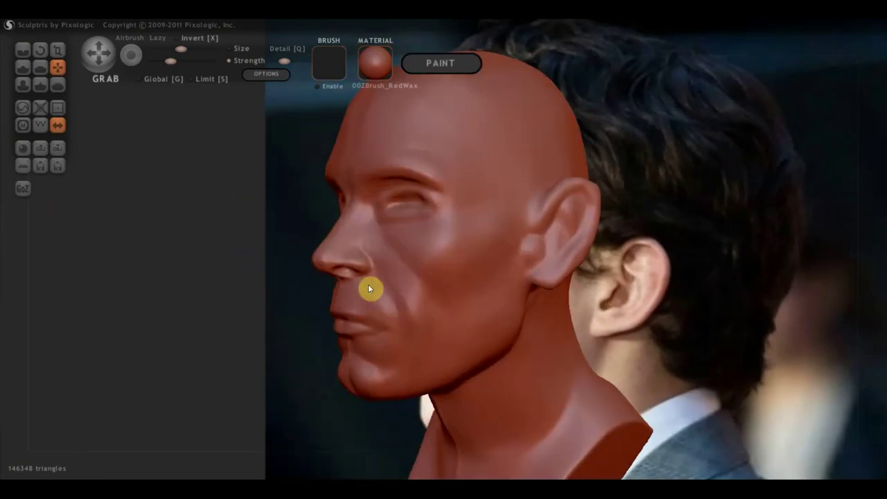
- With Draw and Clay on, build up the earlobe, ear surface, inner fold and outer rim
left_click(22, 67)
scroll(333, 267, "up", 3)
mouse_move(448, 265)
left_mouse_down()
mouse_move(473, 263)
mouse_move(459, 267)
left_mouse_up()
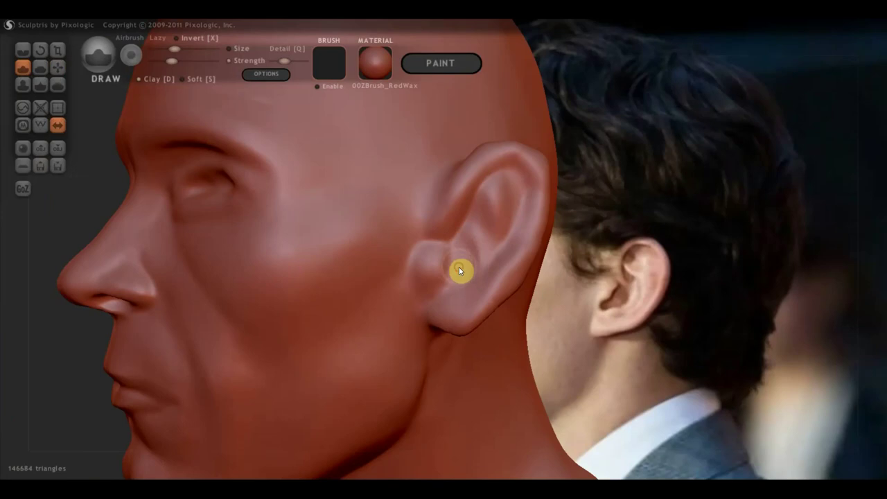
left_click(137, 81)
mouse_move(463, 263)
left_mouse_down()
mouse_move(459, 270)
mouse_move(478, 229)
left_mouse_up()
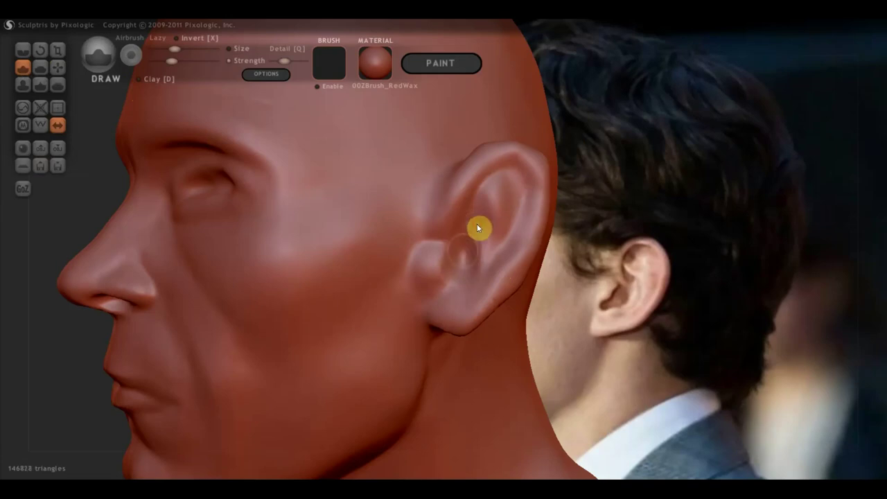
mouse_move(511, 175)
left_mouse_down()
mouse_move(492, 178)
mouse_move(470, 206)
mouse_move(480, 189)
mouse_move(460, 232)
mouse_move(499, 185)
mouse_move(499, 199)
left_mouse_up()
mouse_move(511, 170)
left_mouse_down()
mouse_move(524, 206)
mouse_move(511, 254)
mouse_move(494, 271)
left_mouse_up()
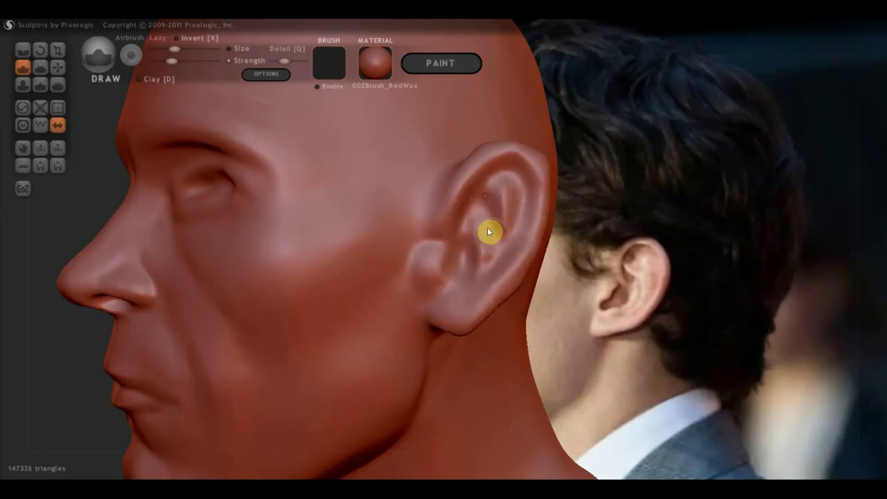
- With Clay off, build up the concha and a ridge on the upper inner ear
left_click(145, 79)
left_click_drag(504, 194, 482, 265)
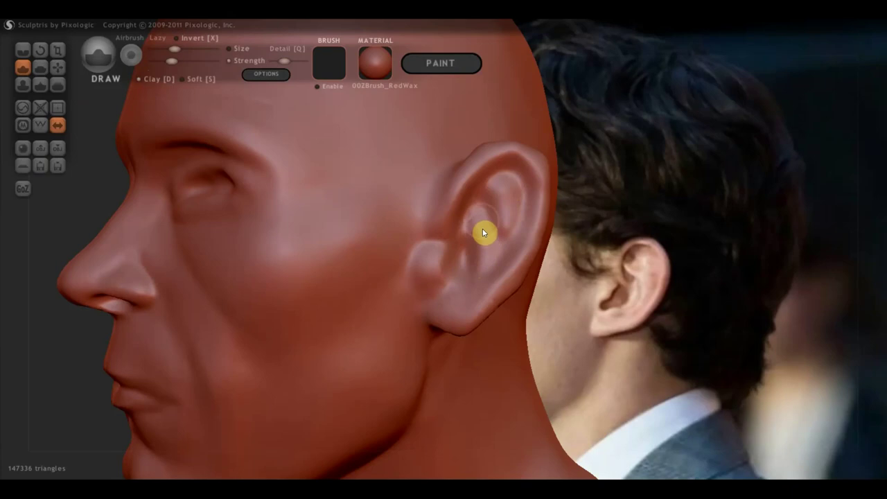
left_click_drag(483, 232, 485, 260)
mouse_move(503, 190)
left_mouse_down()
mouse_move(514, 200)
mouse_move(510, 218)
left_mouse_up()
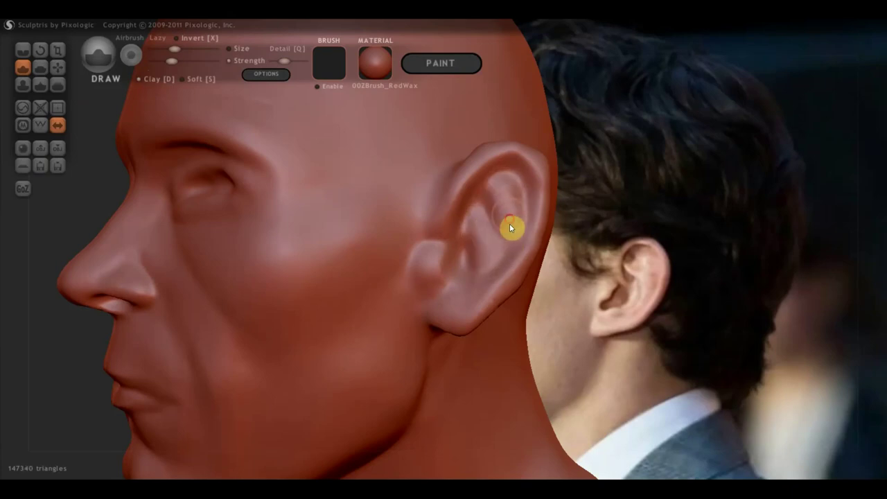
left_click_drag(513, 198, 517, 185)
- Orbit the head from behind round to a low front view to check the ear
middle_click_drag(527, 183, 474, 214)
scroll(472, 210, "down", 2)
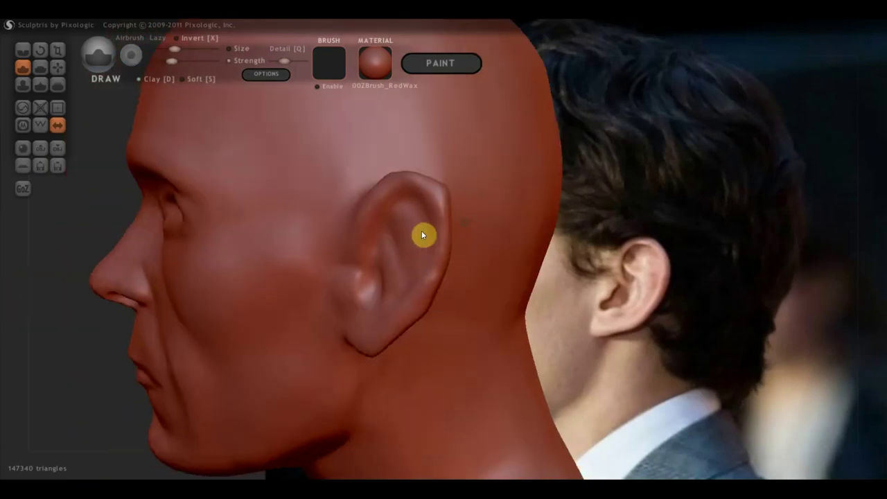
mouse_move(445, 195)
right_mouse_down()
mouse_move(399, 229)
mouse_move(381, 223)
mouse_move(559, 200)
right_mouse_up()
scroll(559, 208, "down", 2)
scroll(525, 270, "down", 2)
mouse_move(524, 270)
right_mouse_down("shift")
mouse_move(539, 287)
mouse_move(603, 284)
right_mouse_up("shift")
mouse_move(609, 315)
right_mouse_down()
mouse_move(600, 317)
mouse_move(552, 245)
right_mouse_up()
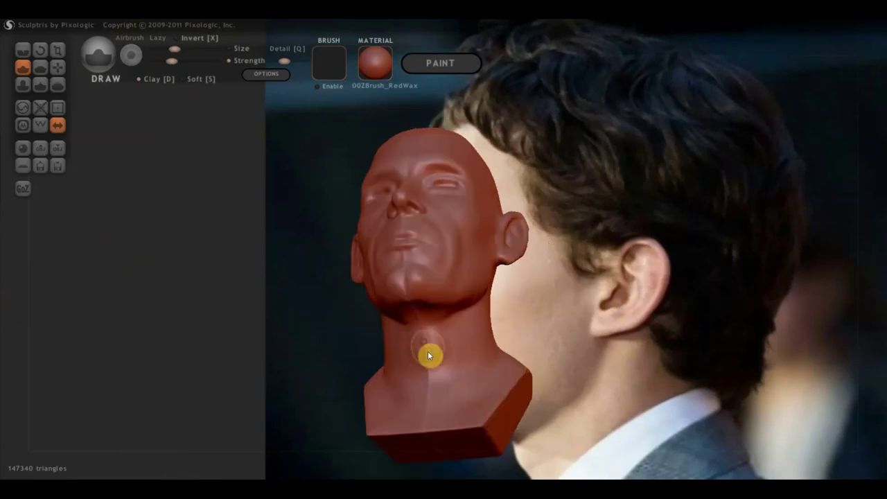
- Try the Crease brush, then Draw, while turning the head from profile toward the front
mouse_move(434, 338)
right_mouse_down()
mouse_move(492, 337)
mouse_move(358, 368)
mouse_move(370, 374)
mouse_move(342, 382)
mouse_move(444, 370)
mouse_move(343, 335)
right_mouse_up()
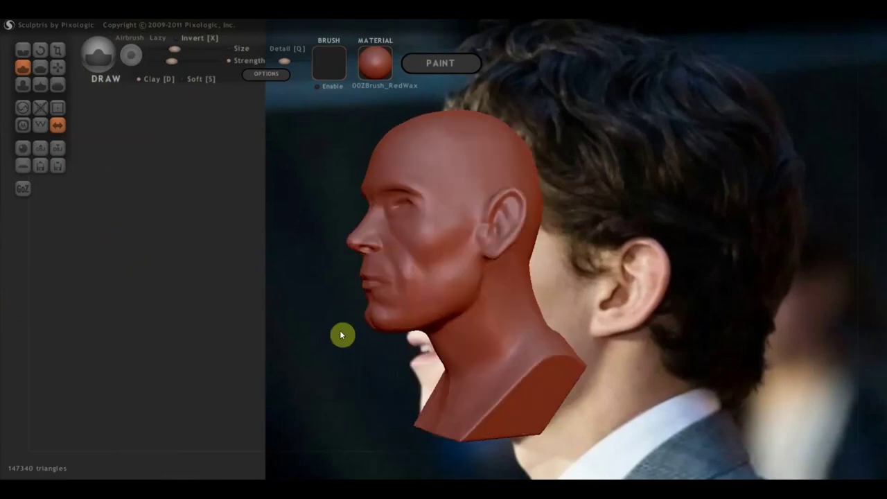
left_click(24, 57)
right_click_drag(426, 285, 330, 268, "alt")
scroll(530, 286, "up", 2)
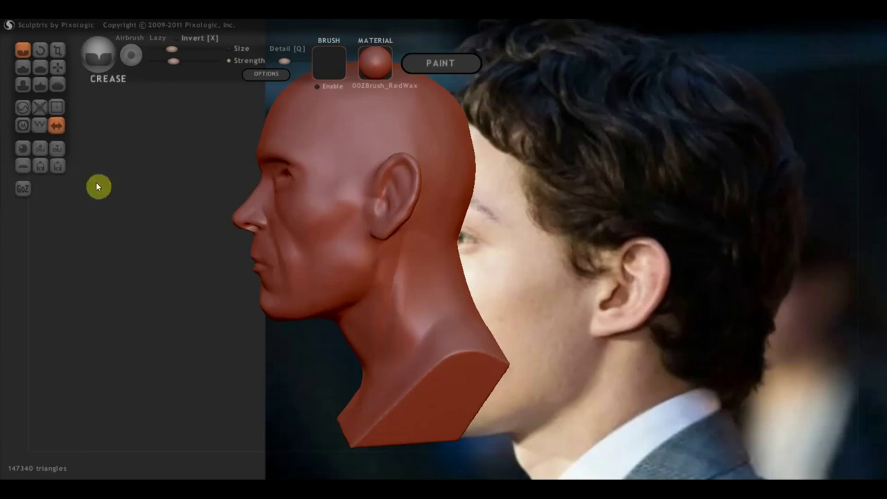
left_click(23, 67)
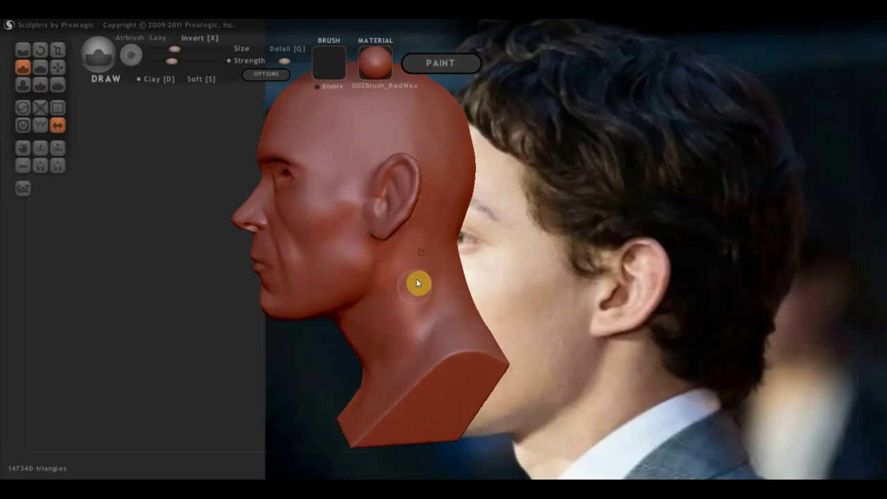
mouse_move(434, 345)
left_mouse_down()
mouse_move(555, 338)
mouse_move(504, 234)
mouse_move(635, 329)
mouse_move(585, 377)
mouse_move(506, 376)
left_mouse_up()
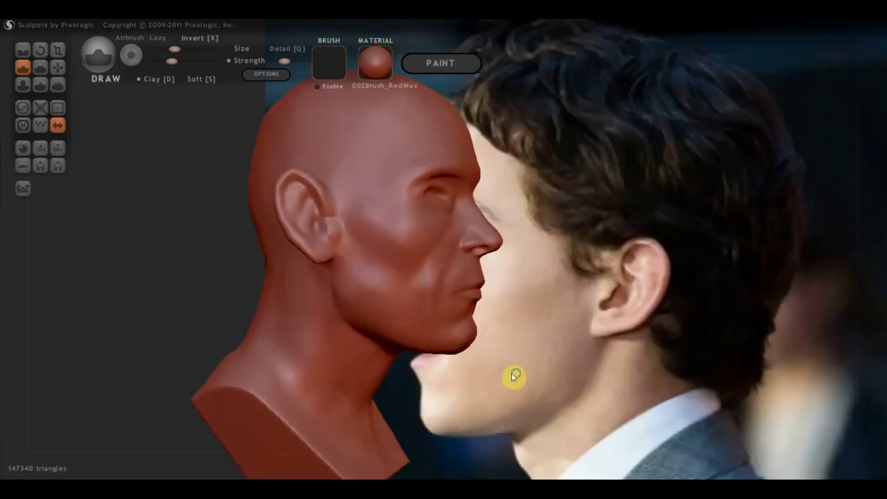
- With Grab, pull the back of the neck and ear area outward, then face the head forward
left_click(57, 68)
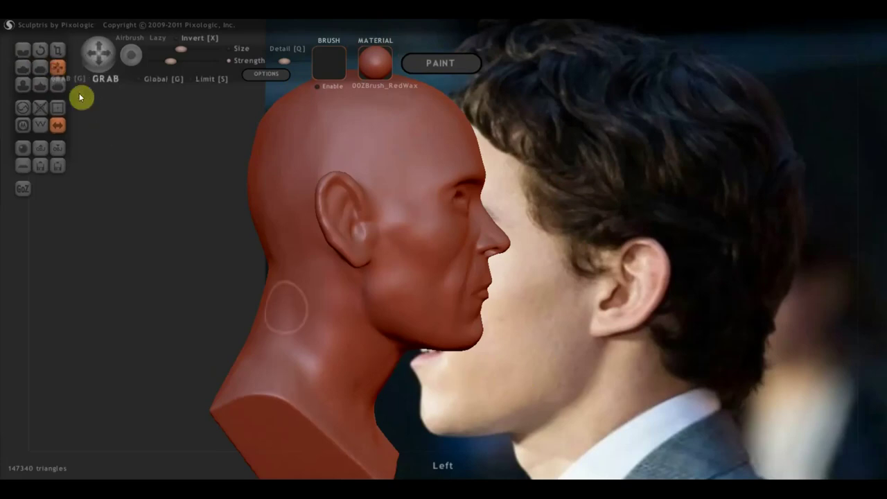
scroll(283, 320, "down", 3)
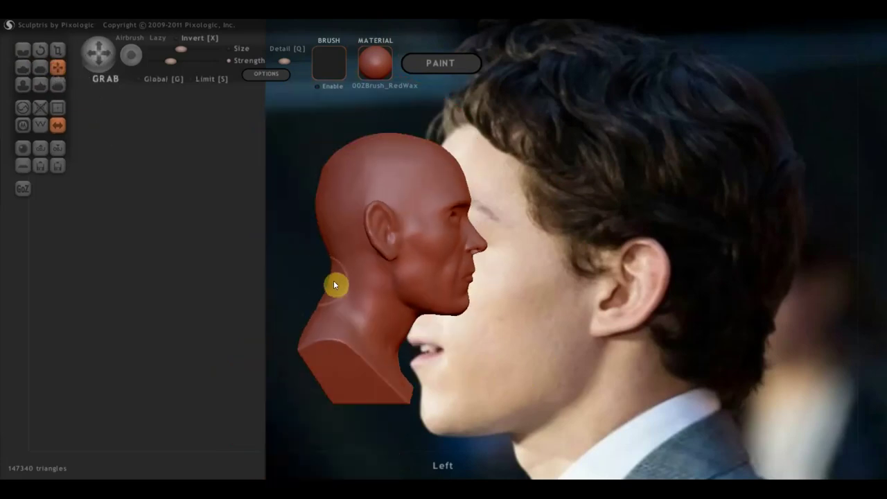
left_click_drag(321, 296, 332, 300)
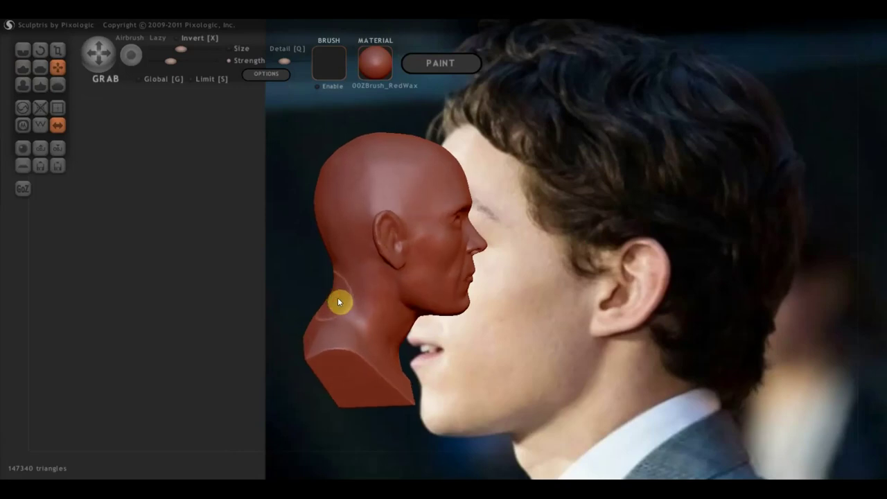
left_click_drag(337, 297, 351, 300)
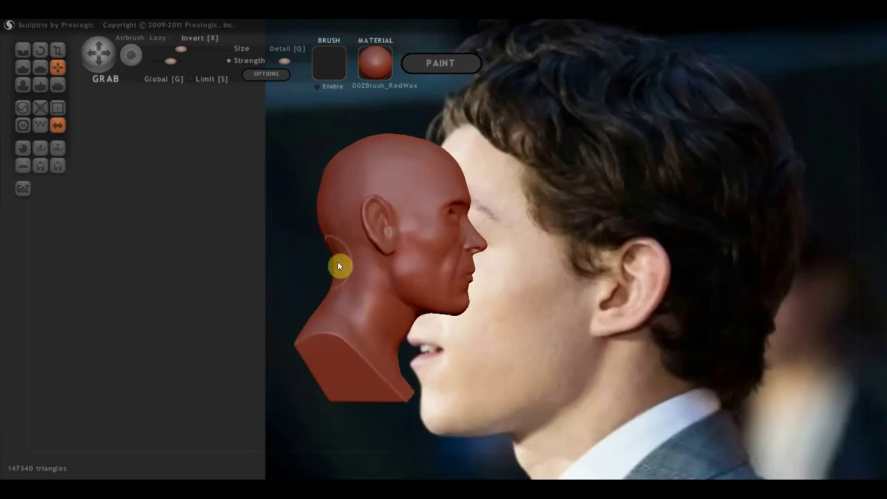
left_click_drag(320, 274, 218, 303)
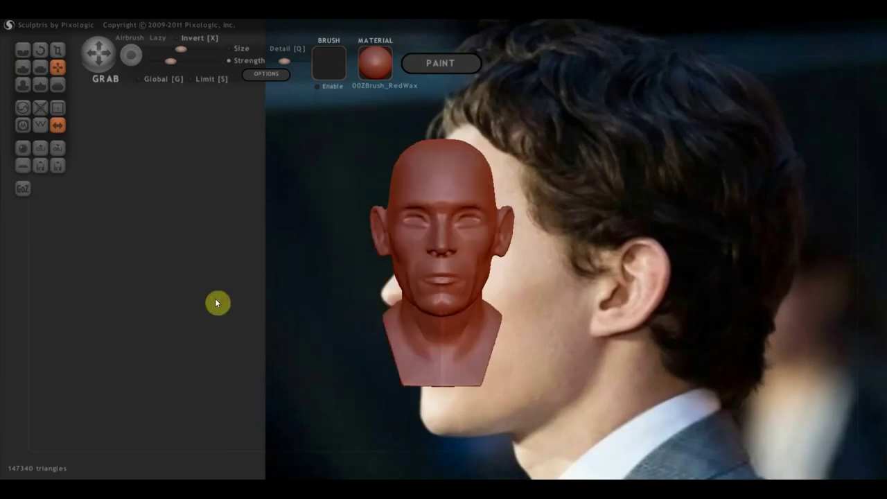
scroll(562, 331, "up", 3)
right_click_drag(609, 298, 534, 356)
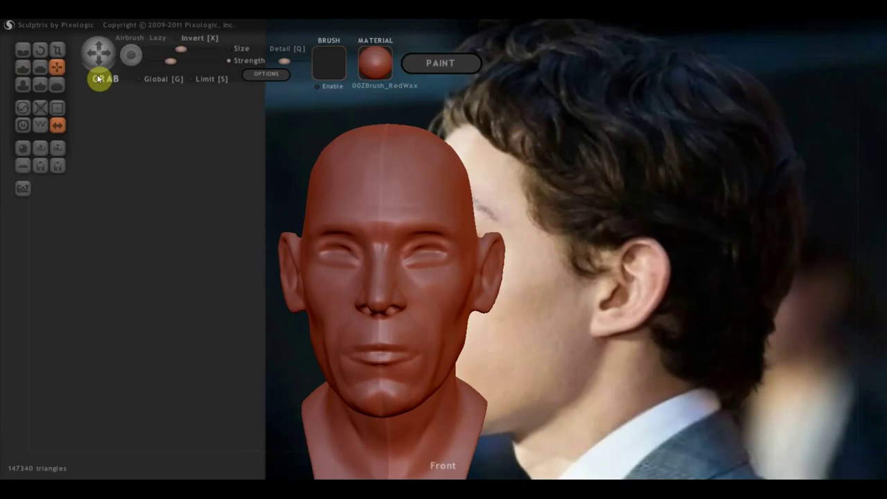
- Load Скриншот 26.08.21_15.13.07, the front-facing hoodie photo, as the background reference
left_click(267, 74)
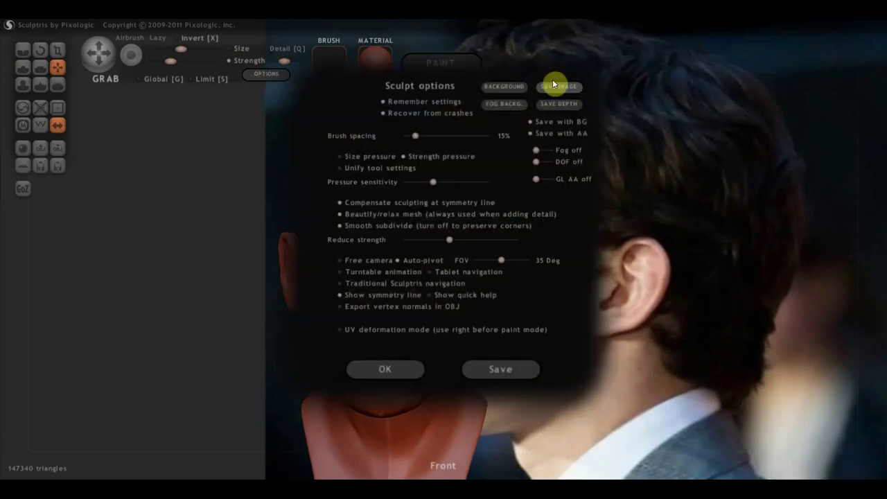
left_click(505, 86)
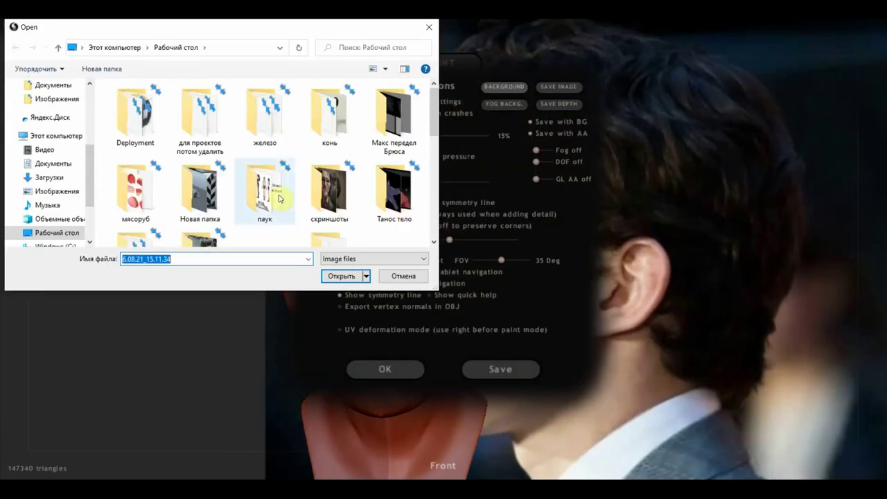
scroll(318, 211, "down", 3)
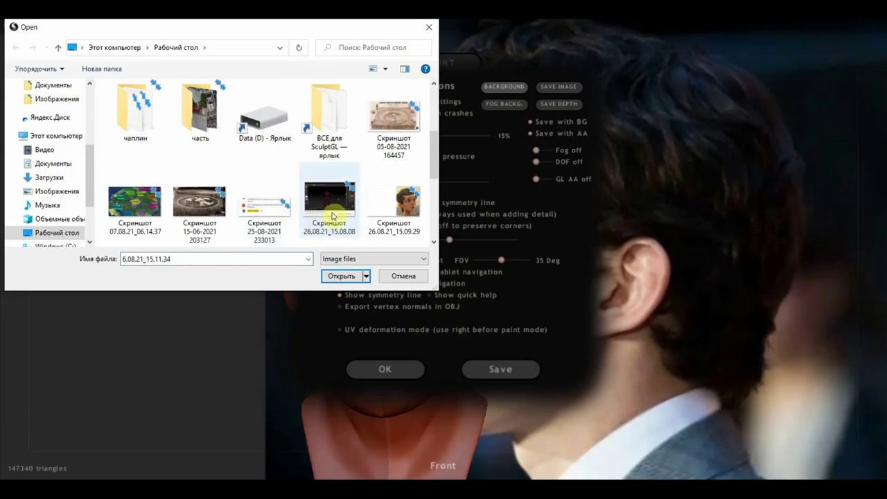
scroll(278, 208, "down", 2)
scroll(272, 213, "down", 3)
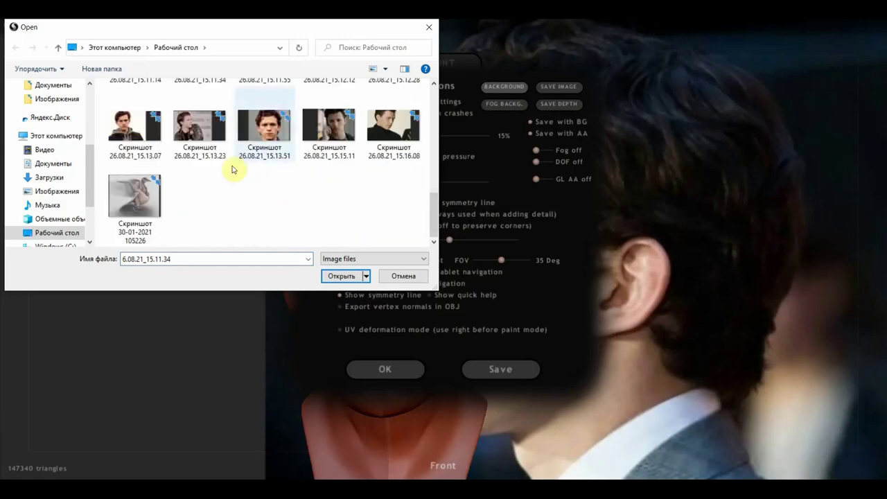
left_click(125, 134)
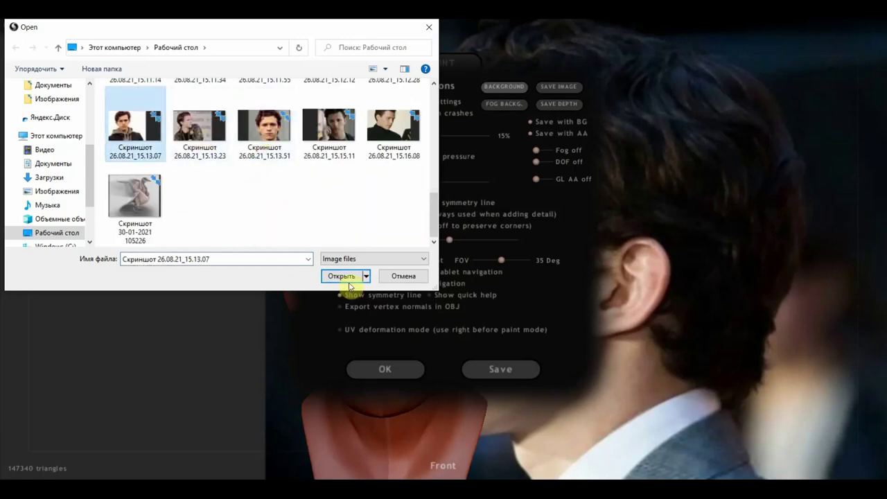
left_click(346, 278)
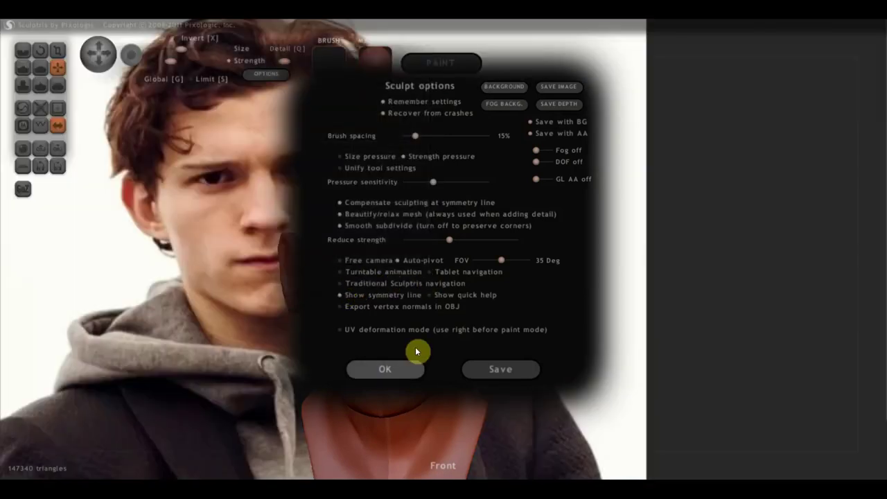
left_click(390, 367)
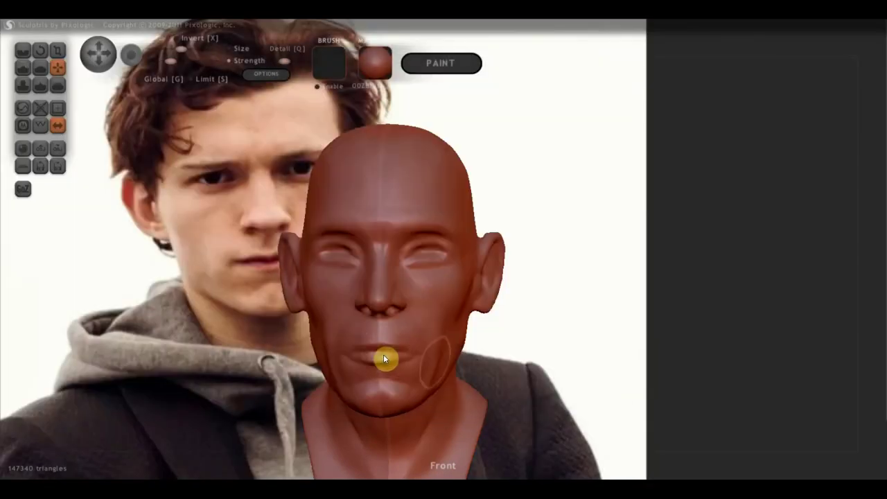
- Narrow the head slightly, pulling the ears inward
left_click_drag(524, 367, 547, 361, "alt")
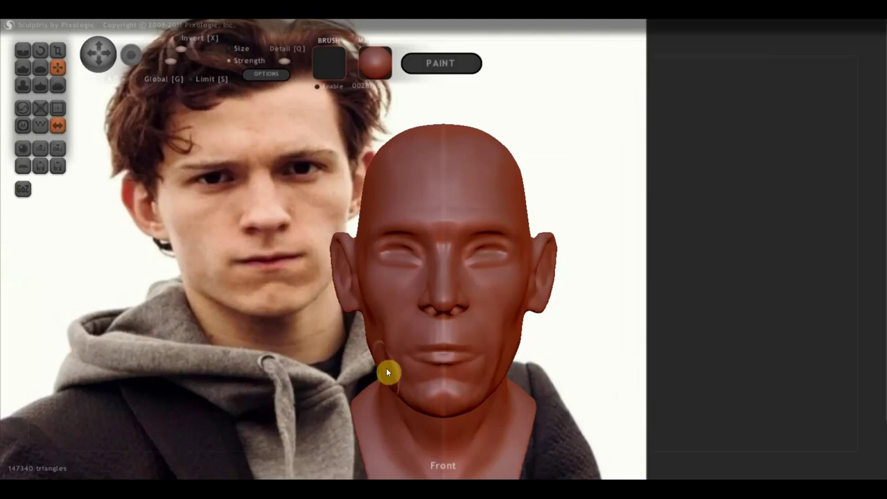
left_click_drag(387, 373, 448, 390)
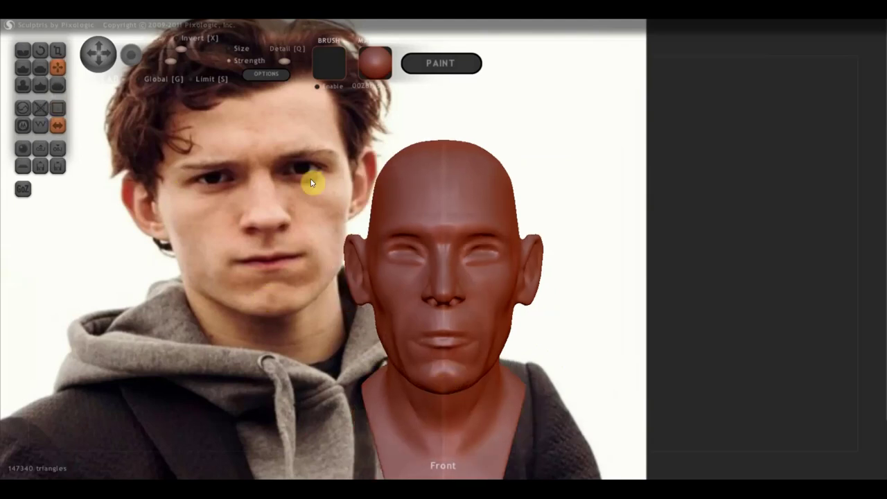
scroll(343, 191, "up", 3)
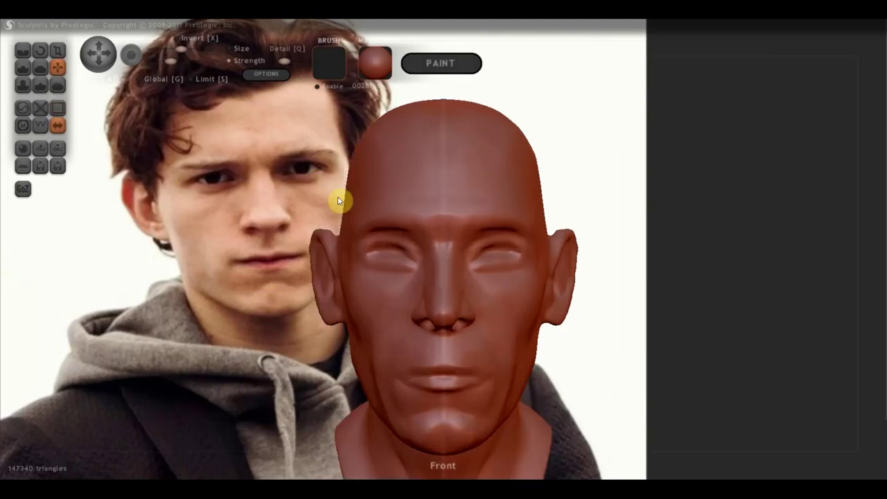
- Raise the brow above and between the eyes with mirrored Draw strokes
left_click(23, 67)
left_click_drag(305, 208, 389, 220)
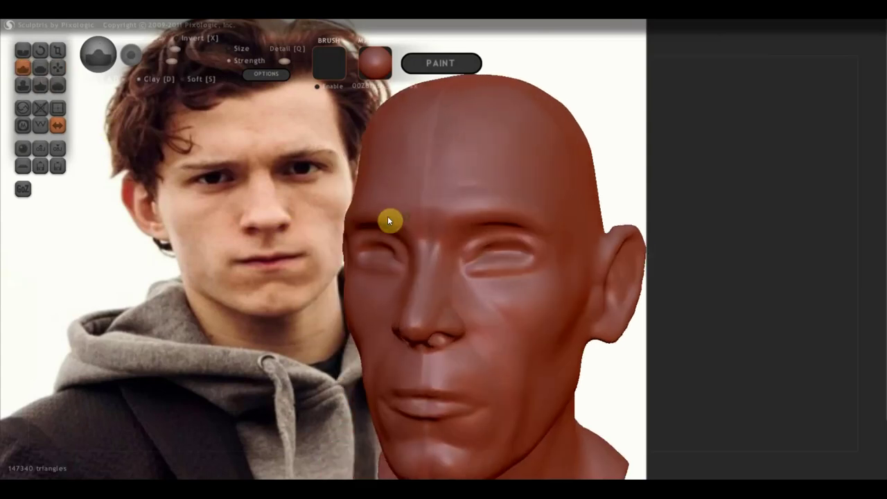
scroll(443, 221, "up", 3)
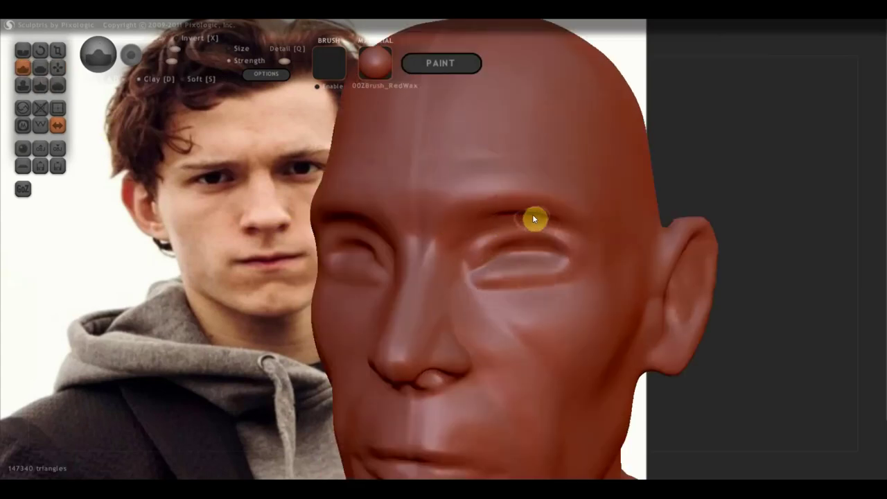
mouse_move(524, 229)
left_mouse_down()
mouse_move(462, 251)
mouse_move(515, 220)
mouse_move(506, 210)
mouse_move(516, 221)
left_mouse_up()
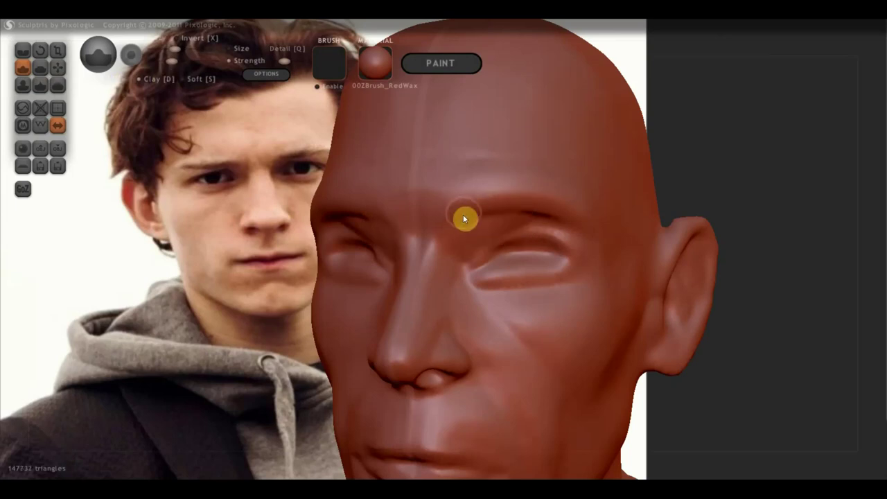
mouse_move(461, 229)
left_mouse_down()
mouse_move(464, 238)
mouse_move(469, 198)
mouse_move(461, 218)
mouse_move(495, 242)
mouse_move(577, 214)
mouse_move(562, 236)
mouse_move(590, 248)
mouse_move(567, 244)
mouse_move(586, 225)
mouse_move(553, 231)
mouse_move(550, 221)
mouse_move(574, 226)
mouse_move(556, 241)
mouse_move(612, 242)
mouse_move(594, 268)
mouse_move(586, 249)
left_mouse_up()
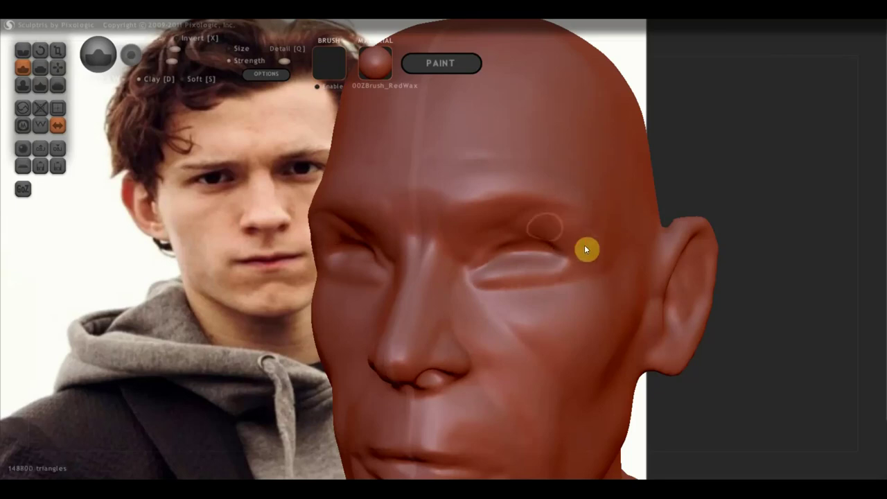
scroll(582, 253, "down", 3)
right_click_drag(583, 254, 558, 270)
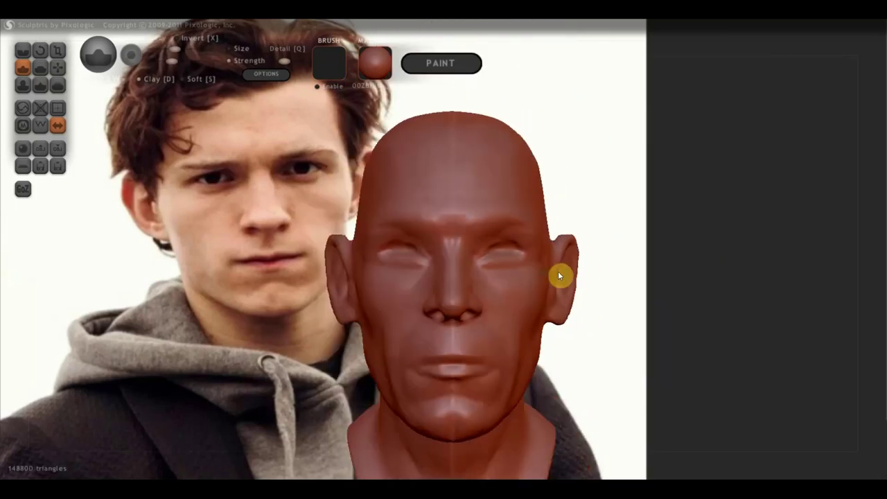
- Pull the surface near the eye slightly with Grab, checking the side profiles
left_click(58, 67)
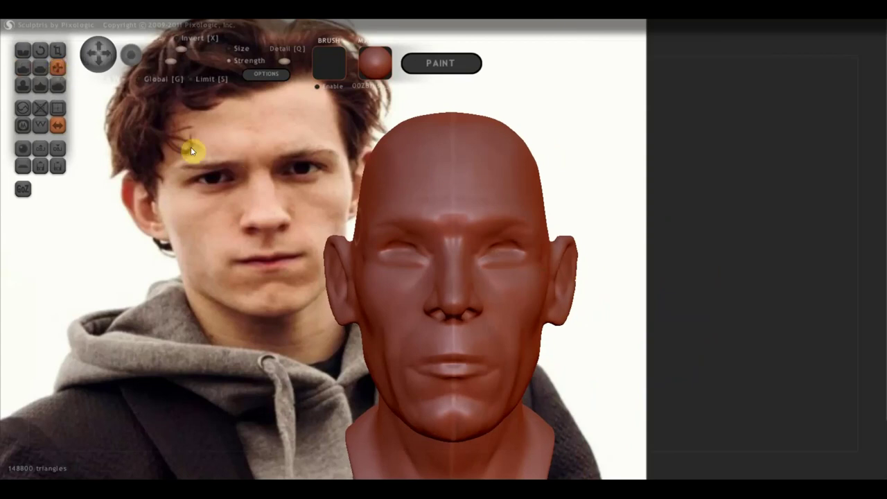
scroll(384, 235, "up", 2)
mouse_move(385, 235)
right_mouse_down()
mouse_move(476, 247)
mouse_move(406, 251)
mouse_move(337, 239)
mouse_move(297, 289)
mouse_move(321, 284)
right_mouse_up()
scroll(429, 208, "down", 2)
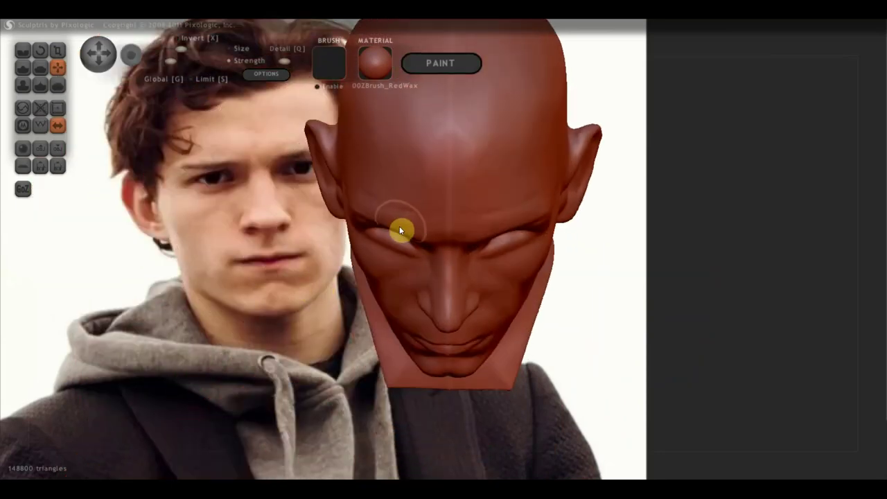
mouse_move(397, 226)
left_mouse_down()
mouse_move(393, 239)
mouse_move(395, 230)
left_mouse_up()
mouse_move(395, 230)
right_mouse_down()
mouse_move(434, 241)
mouse_move(453, 223)
mouse_move(383, 234)
mouse_move(461, 241)
mouse_move(556, 228)
right_mouse_up()
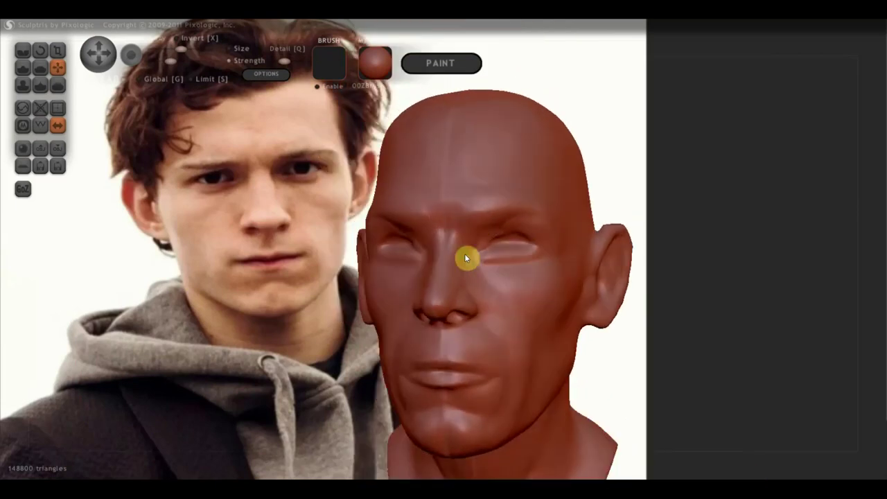
right_click_drag(465, 258, 394, 257)
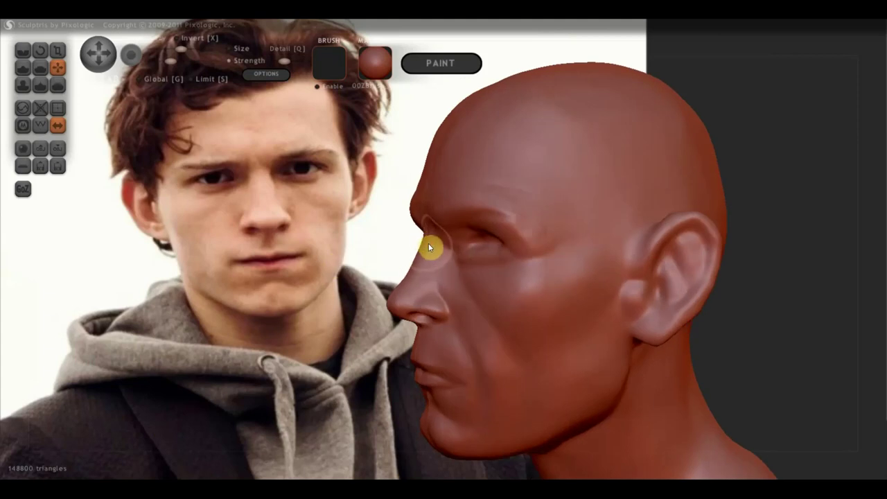
right_click_drag(424, 285, 380, 286)
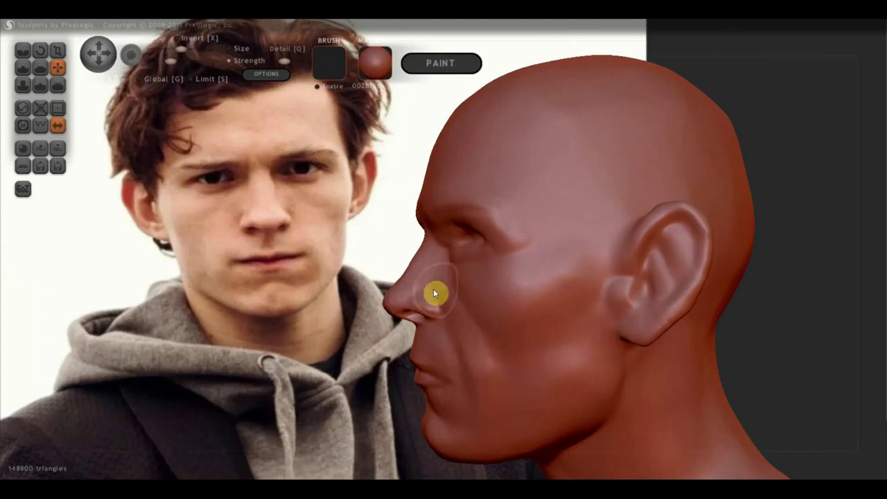
mouse_move(449, 276)
right_mouse_down()
mouse_move(468, 263)
mouse_move(580, 261)
mouse_move(540, 287)
mouse_move(459, 271)
mouse_move(513, 271)
right_mouse_up()
- Add a small Draw stroke along the eyelid
left_click(22, 50)
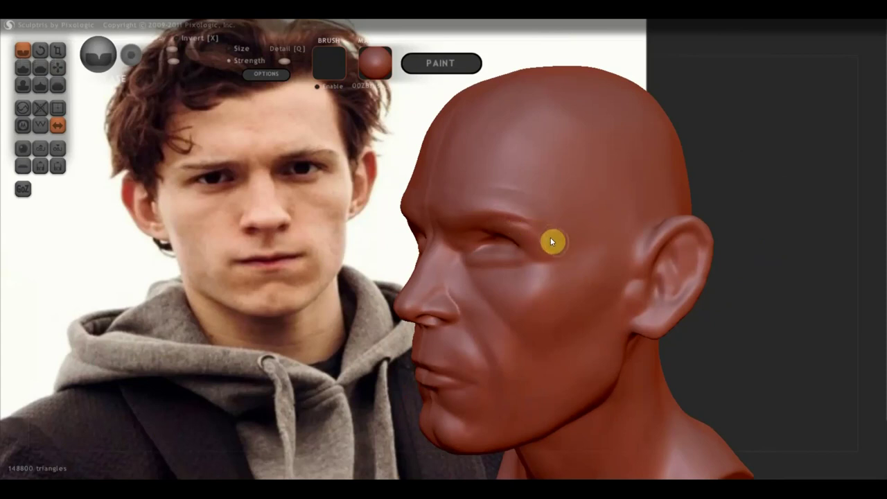
right_click_drag(522, 226, 596, 246)
left_click_drag(532, 252, 548, 253)
right_click_drag(557, 253, 580, 239)
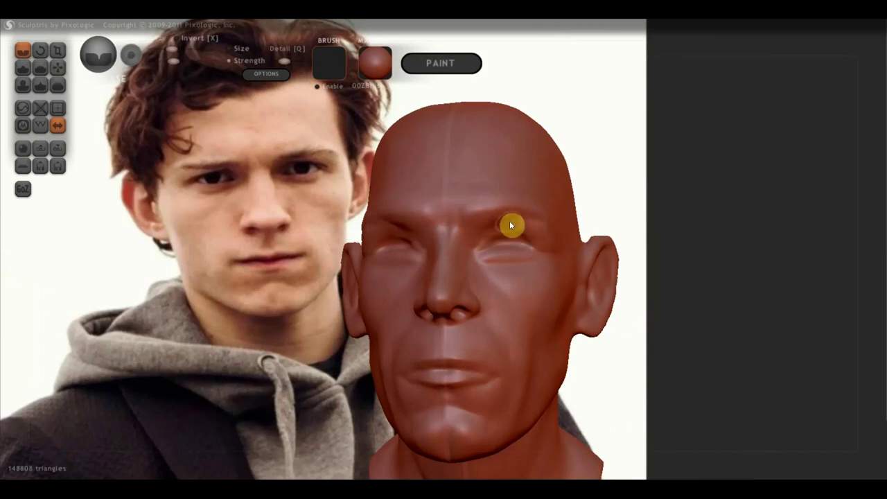
- Build up the area under the eye with small Draw strokes
mouse_move(469, 244)
right_mouse_down()
mouse_move(504, 256)
mouse_move(470, 208)
right_mouse_up()
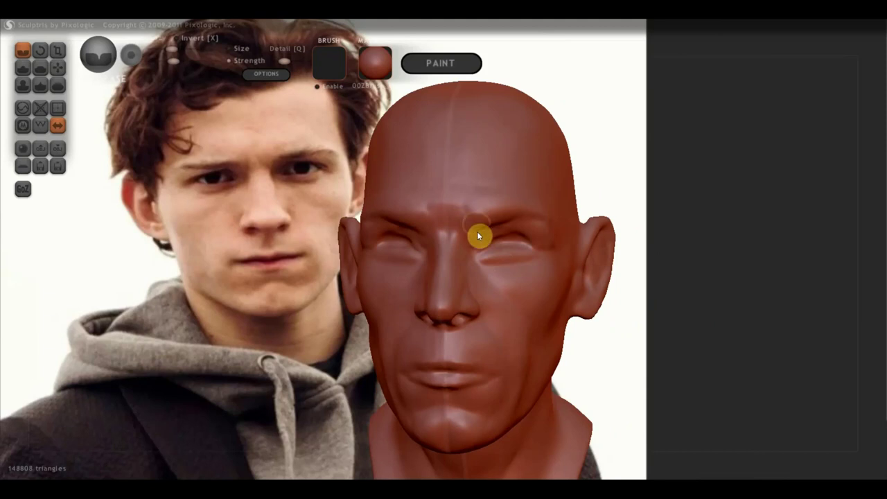
right_click_drag(472, 234, 494, 220)
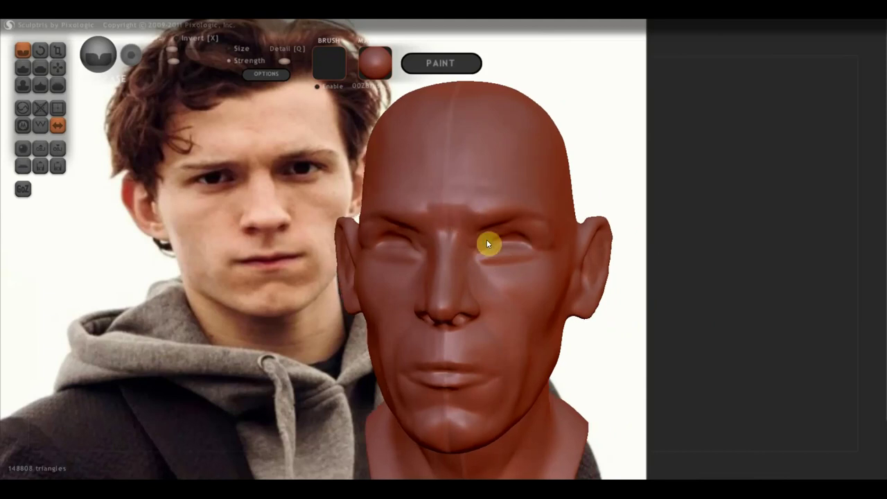
mouse_move(487, 206)
left_mouse_down()
mouse_move(372, 207)
mouse_move(356, 228)
mouse_move(384, 254)
mouse_move(447, 251)
left_mouse_up()
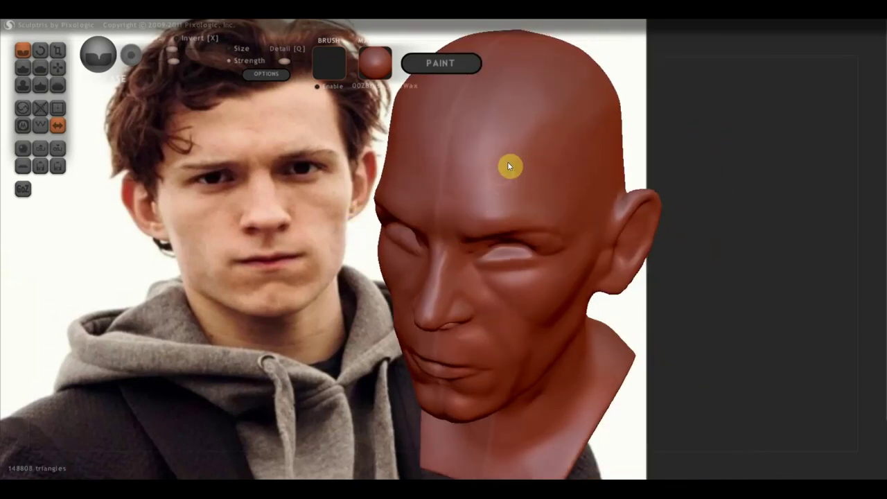
mouse_move(533, 140)
left_mouse_down()
mouse_move(487, 160)
mouse_move(438, 147)
mouse_move(451, 134)
mouse_move(603, 168)
mouse_move(570, 234)
mouse_move(598, 257)
mouse_move(553, 282)
left_mouse_up()
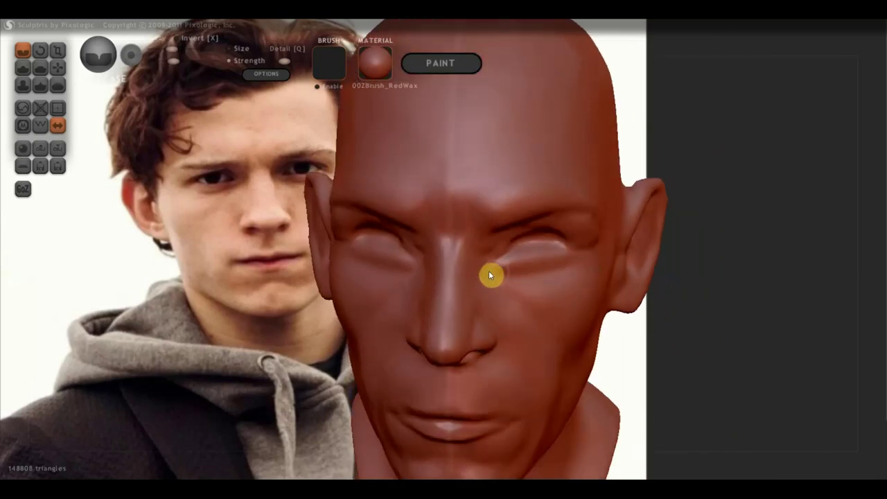
left_click_drag(494, 270, 489, 265)
mouse_move(497, 275)
left_mouse_down()
mouse_move(580, 275)
mouse_move(513, 280)
mouse_move(580, 263)
mouse_move(560, 275)
left_mouse_up()
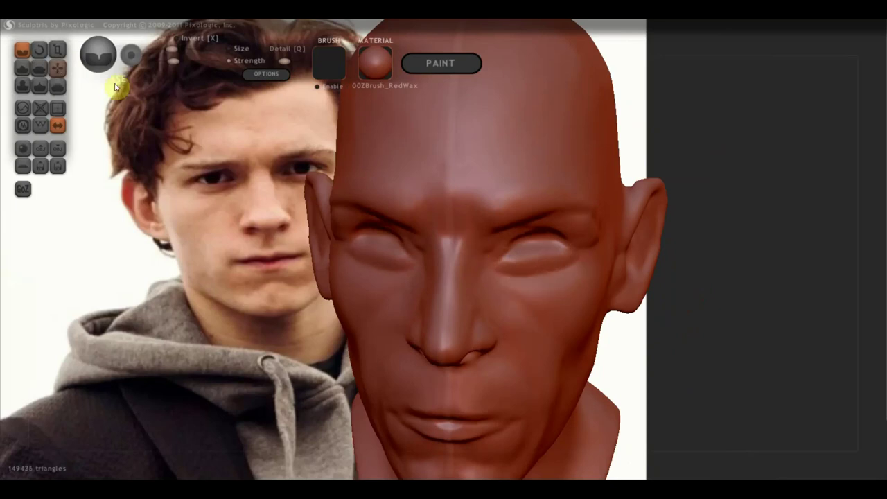
- Reshape the eye region with Grab, mirrored on both sides
left_click(58, 67)
scroll(381, 287, "up", 1)
scroll(505, 325, "up", 1)
mouse_move(505, 325)
right_mouse_down()
mouse_move(552, 311)
mouse_move(553, 276)
right_mouse_up()
mouse_move(559, 257)
left_mouse_down()
mouse_move(562, 266)
mouse_move(551, 267)
left_mouse_up()
mouse_move(588, 269)
right_mouse_down()
mouse_move(438, 212)
mouse_move(531, 273)
mouse_move(513, 277)
mouse_move(639, 249)
mouse_move(627, 245)
right_mouse_up()
- Flatten and smooth the area around the right eye and its upper eyelid crease
left_click(40, 67)
scroll(398, 241, "up", 2)
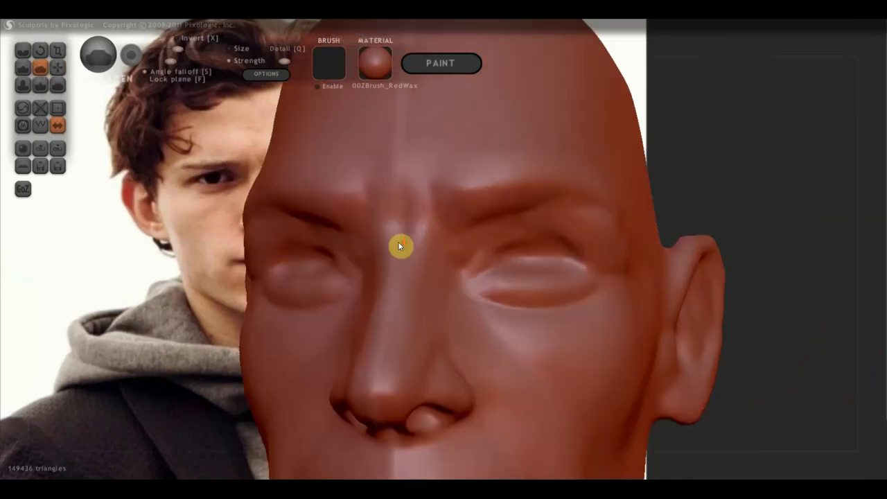
scroll(500, 291, "up", 2)
mouse_move(499, 291)
left_mouse_down()
mouse_move(489, 295)
mouse_move(507, 307)
mouse_move(617, 297)
mouse_move(495, 303)
left_mouse_up()
right_click_drag(494, 303, 578, 299)
mouse_move(605, 262)
left_mouse_down()
mouse_move(547, 241)
mouse_move(503, 259)
left_mouse_up()
left_click_drag(574, 243, 580, 247)
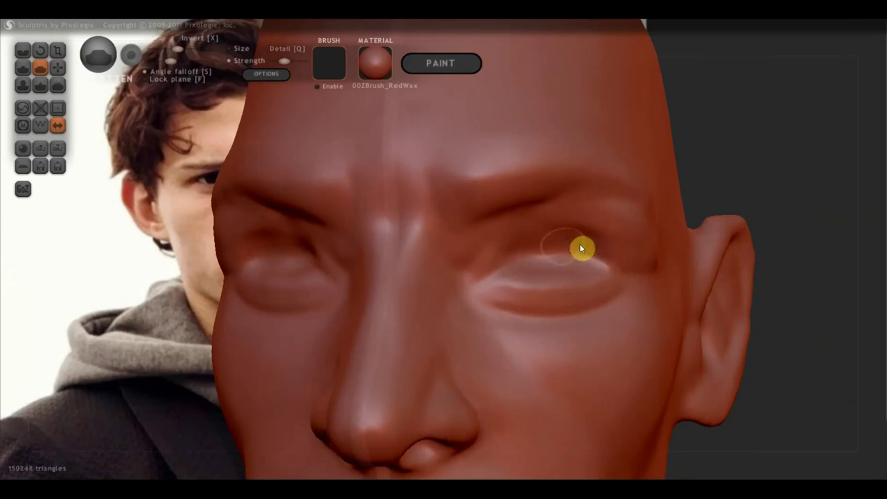
scroll(515, 259, "down", 2)
right_click_drag(539, 258, 566, 276)
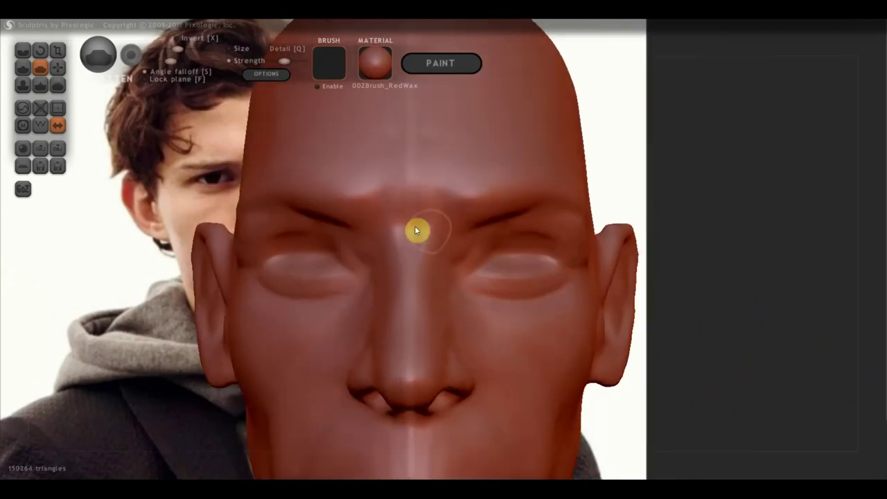
- Add clay near the eyes, then with Clay off fill the crease above the right eye
left_click(23, 69)
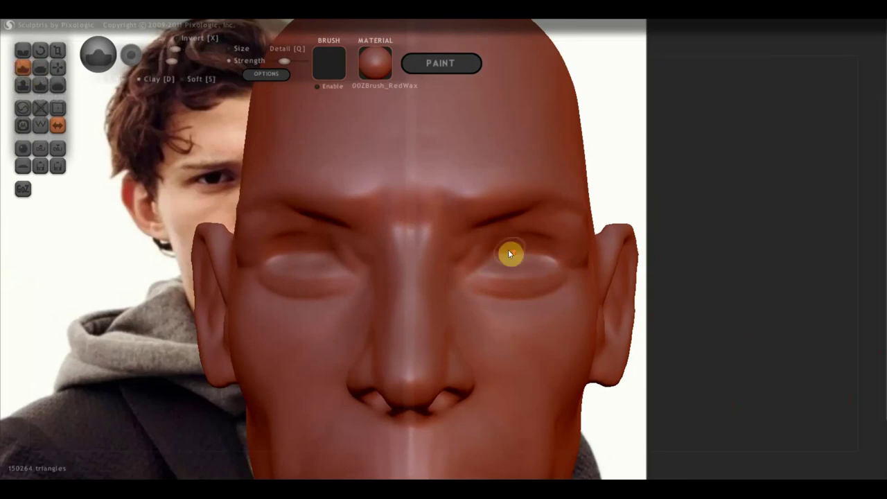
scroll(508, 250, "up", 2)
left_click_drag(508, 261, 472, 281)
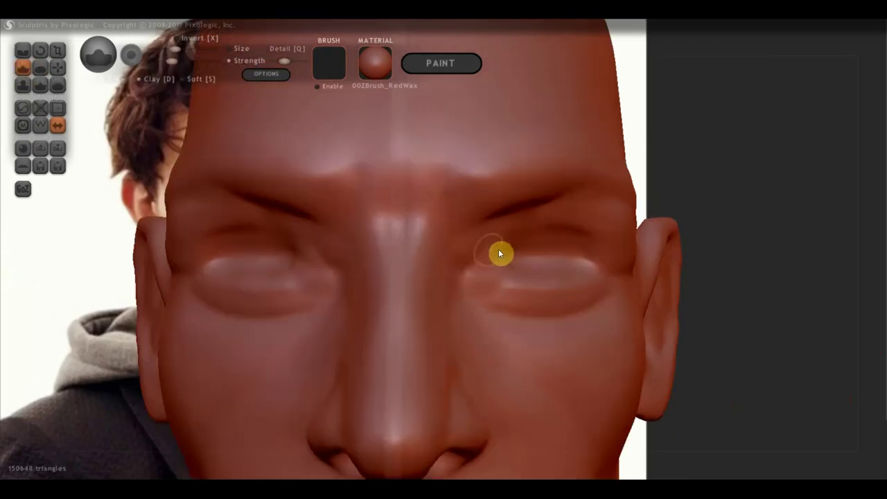
left_click(140, 78)
mouse_move(604, 251)
left_mouse_down()
mouse_move(544, 235)
mouse_move(578, 245)
mouse_move(511, 250)
mouse_move(473, 277)
mouse_move(527, 248)
mouse_move(570, 243)
mouse_move(604, 257)
mouse_move(592, 281)
mouse_move(517, 317)
left_mouse_up()
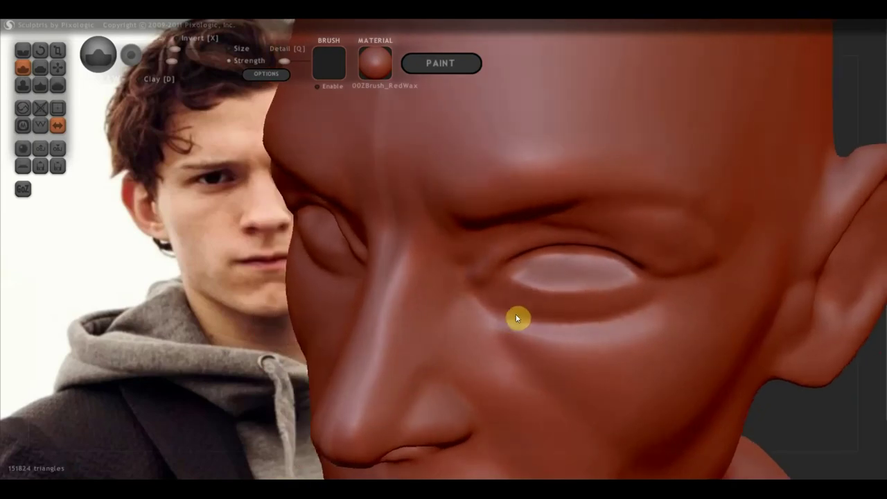
- Soften the right upper eyelid with Grab so the eyeball bulges
left_click(57, 67)
mouse_move(491, 241)
left_mouse_down("alt")
mouse_move(470, 257)
mouse_move(633, 271)
mouse_move(537, 260)
mouse_move(513, 246)
mouse_move(517, 259)
mouse_move(561, 250)
mouse_move(457, 211)
left_mouse_up("alt")
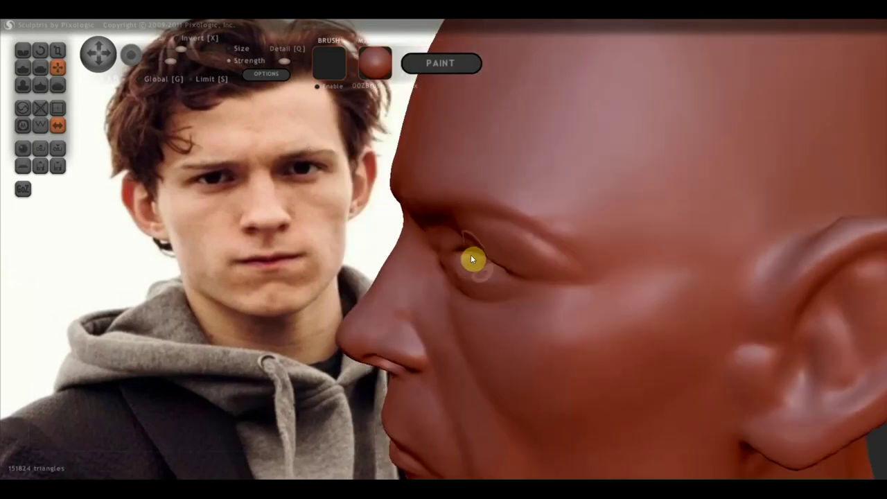
mouse_move(471, 251)
left_mouse_down("alt")
mouse_move(497, 258)
mouse_move(616, 243)
mouse_move(664, 257)
mouse_move(576, 251)
mouse_move(475, 293)
mouse_move(489, 303)
left_mouse_up("alt")
scroll(468, 276, "down", 2)
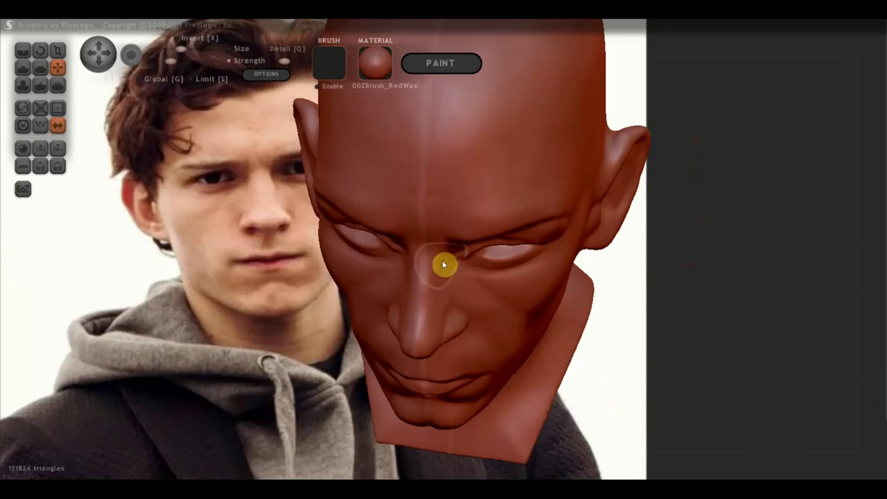
mouse_move(440, 259)
left_mouse_down("alt")
mouse_move(451, 253)
mouse_move(479, 192)
mouse_move(486, 202)
left_mouse_up("alt")
scroll(508, 222, "up", 3)
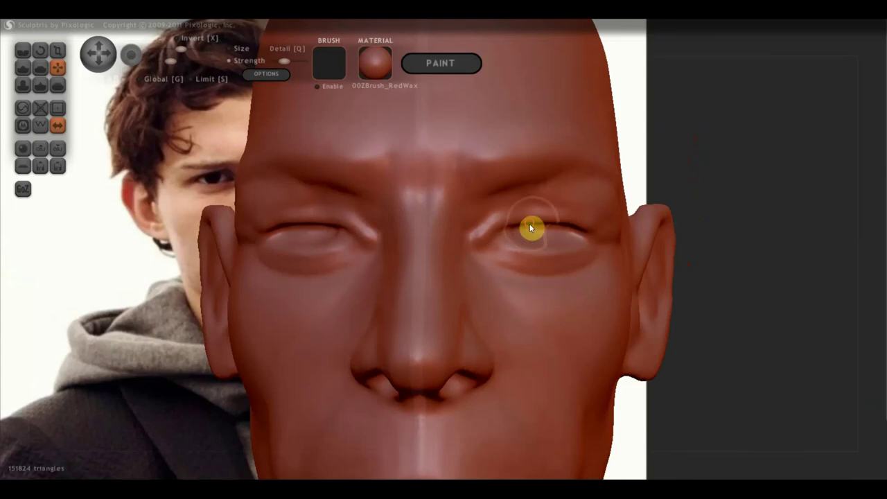
mouse_move(531, 219)
left_mouse_down()
mouse_move(530, 210)
mouse_move(559, 226)
mouse_move(399, 264)
mouse_move(415, 245)
mouse_move(312, 194)
left_mouse_up()
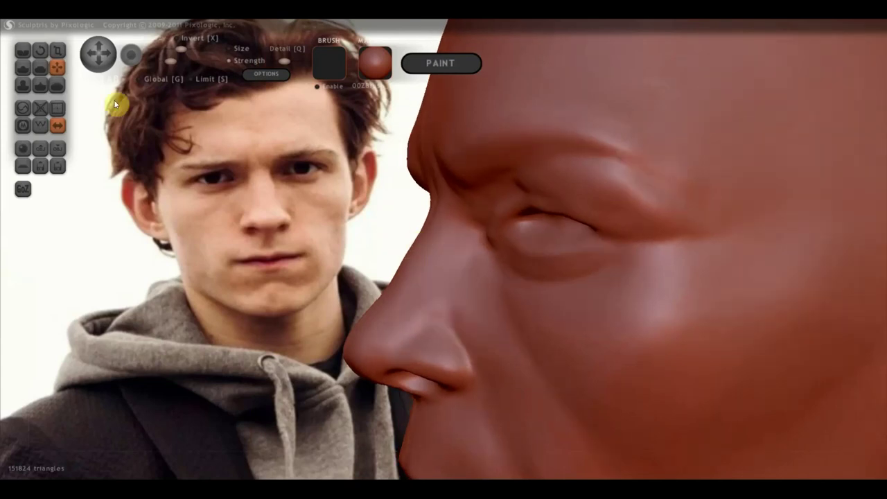
left_click(23, 54)
- Carve creases near the eye, deepening the upper eyelid crease and reshaping the right brow
left_click_drag(402, 194, 554, 216, "alt")
left_click(447, 219)
mouse_move(446, 220)
left_mouse_down()
mouse_move(487, 212)
mouse_move(457, 241)
left_mouse_up()
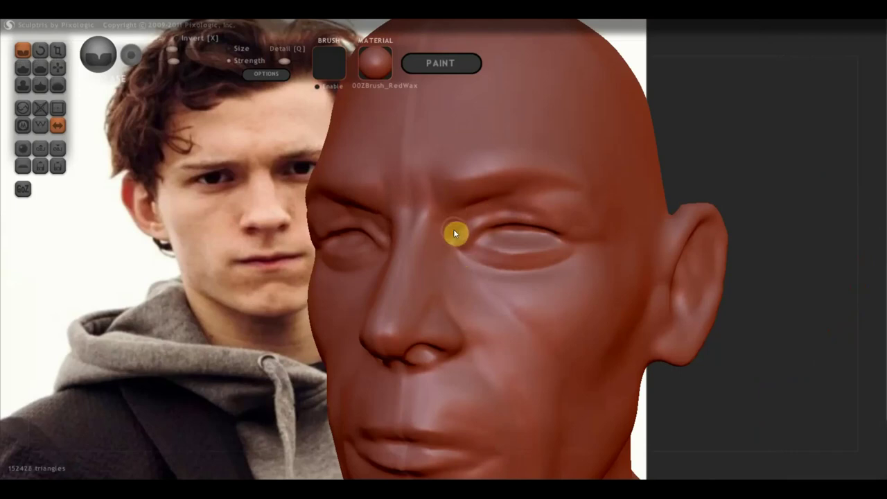
left_click_drag(518, 224, 600, 248)
mouse_move(463, 207)
left_mouse_down()
mouse_move(551, 183)
mouse_move(530, 192)
mouse_move(567, 193)
mouse_move(610, 214)
mouse_move(539, 192)
mouse_move(580, 206)
left_mouse_up()
mouse_move(580, 206)
right_mouse_down()
mouse_move(607, 229)
mouse_move(584, 228)
right_mouse_up()
mouse_move(584, 228)
left_mouse_down()
mouse_move(606, 196)
mouse_move(626, 208)
mouse_move(567, 184)
left_mouse_up()
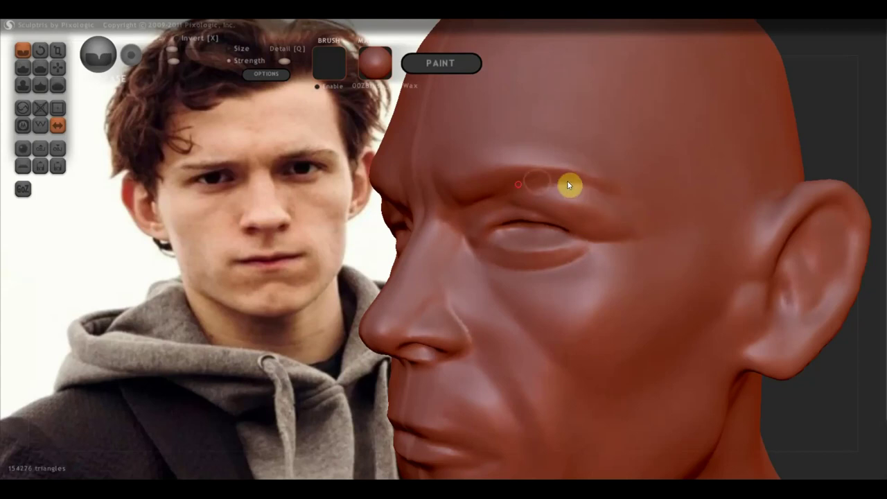
right_click_drag(575, 207, 648, 202)
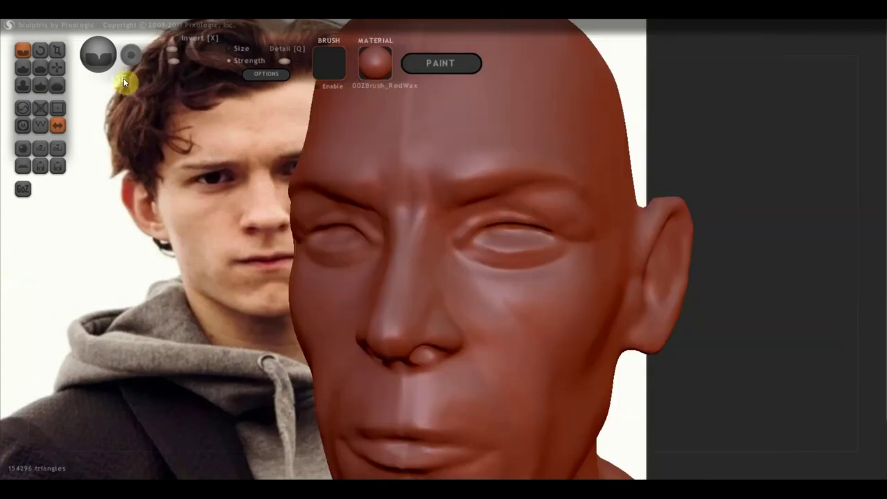
- Flatten the brow area with several Flatten strokes
left_click(39, 67)
right_click_drag(353, 147, 474, 171)
mouse_move(474, 171)
left_mouse_down()
mouse_move(523, 164)
mouse_move(513, 144)
mouse_move(479, 166)
left_mouse_up()
mouse_move(479, 166)
right_mouse_down()
mouse_move(532, 162)
mouse_move(481, 191)
right_mouse_up()
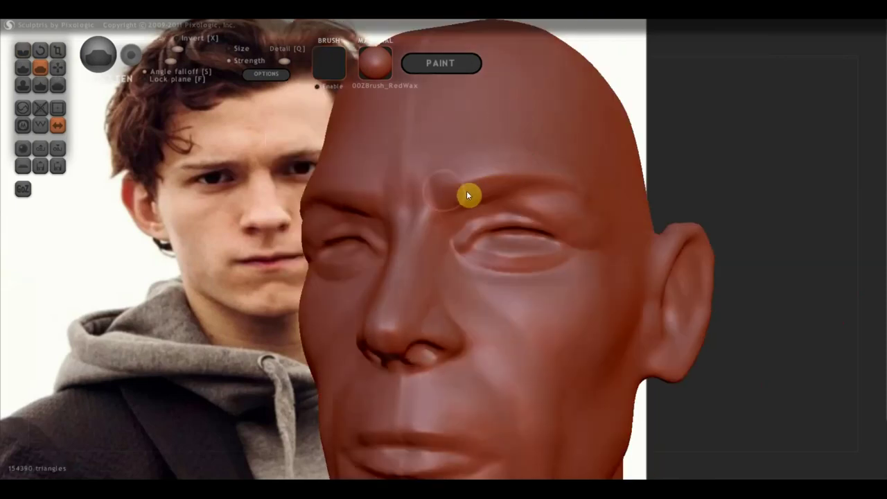
mouse_move(579, 177)
right_mouse_down()
mouse_move(647, 201)
mouse_move(529, 184)
mouse_move(429, 219)
mouse_move(441, 211)
mouse_move(411, 213)
mouse_move(426, 234)
right_mouse_up()
- Sculpt and smooth the bridge of the nose with small strokes
left_click_drag(426, 234, 395, 283)
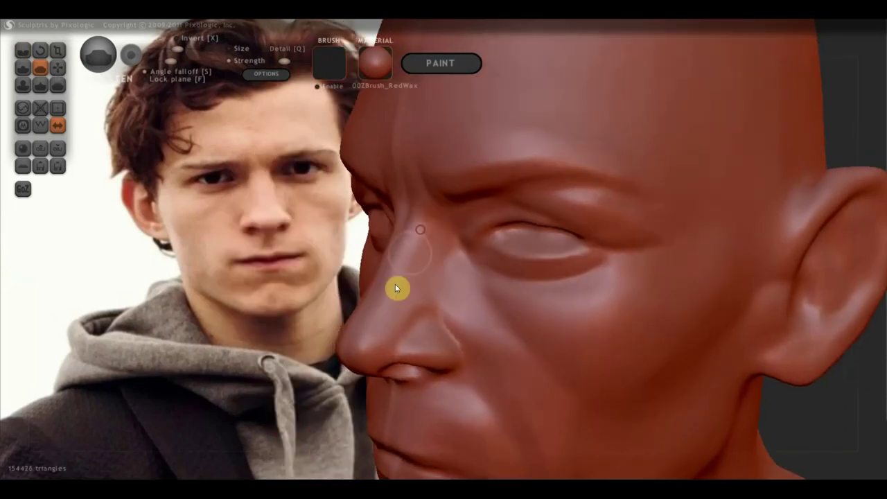
right_click_drag(424, 237, 426, 268)
mouse_move(402, 256)
left_mouse_down()
mouse_move(403, 241)
mouse_move(390, 275)
left_mouse_up()
mouse_move(390, 275)
right_mouse_down()
mouse_move(411, 275)
mouse_move(370, 263)
right_mouse_up()
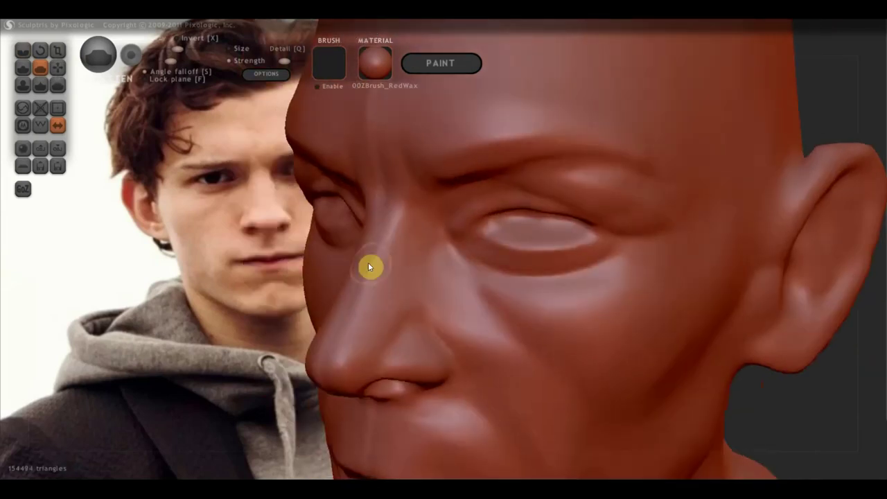
mouse_move(381, 275)
left_mouse_down("shift")
mouse_move(400, 228)
mouse_move(381, 249)
mouse_move(401, 242)
left_mouse_up("shift")
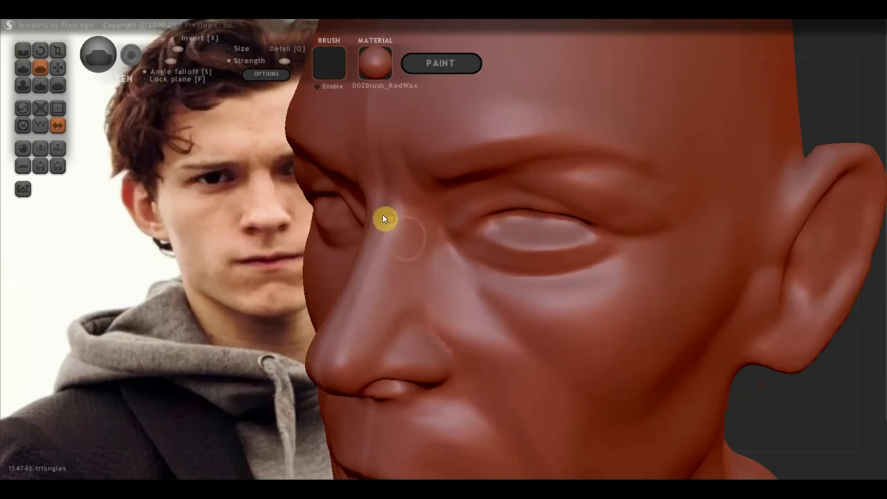
mouse_move(386, 218)
right_mouse_down()
mouse_move(462, 313)
mouse_move(492, 330)
right_mouse_up()
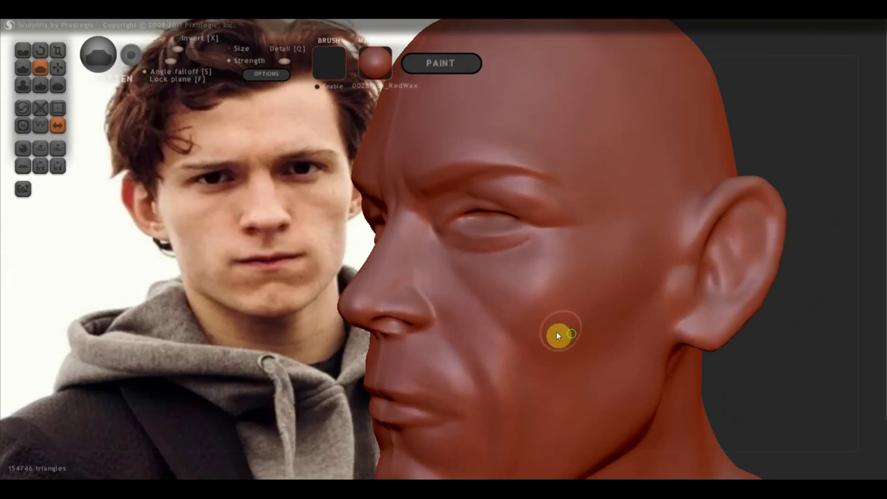
right_click_drag(556, 331, 685, 335)
scroll(672, 326, "down", 2)
- Pull the ears slightly outward with mirrored Grab, then orbit to three-quarter and profile views
scroll(673, 325, "down", 2)
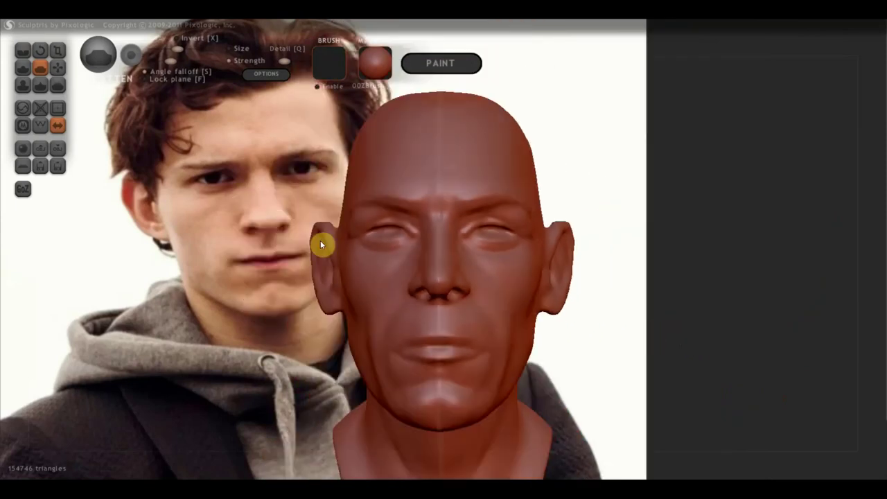
left_click(58, 67)
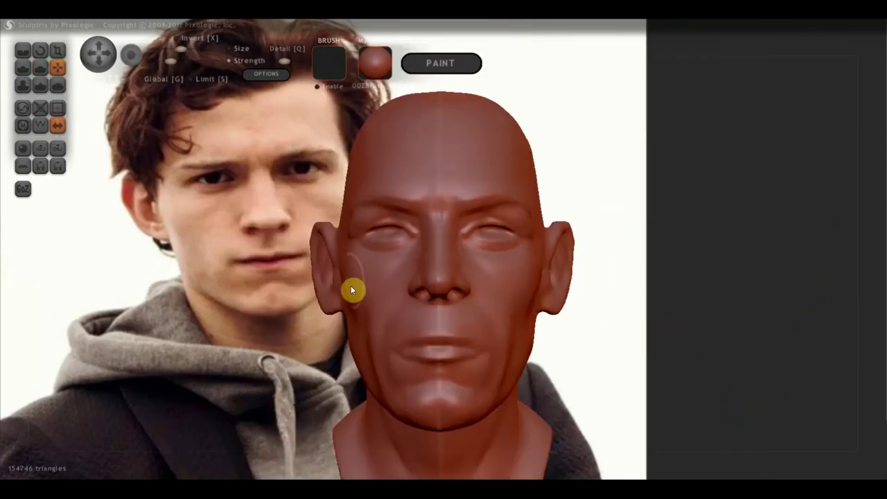
scroll(351, 290, "down", 1)
scroll(374, 320, "down", 2)
left_click_drag(367, 252, 362, 254)
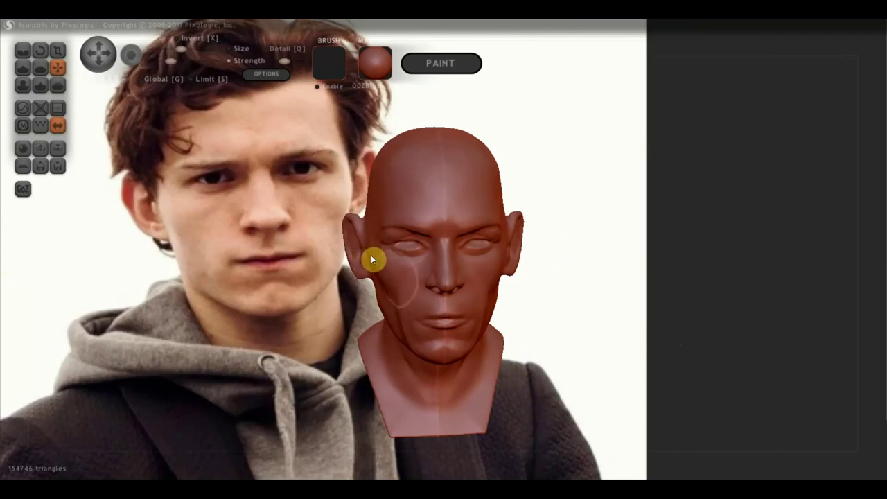
right_click_drag(370, 255, 395, 271)
mouse_move(421, 302)
right_mouse_down()
mouse_move(489, 315)
mouse_move(481, 311)
mouse_move(446, 345)
mouse_move(417, 303)
mouse_move(410, 361)
mouse_move(401, 317)
mouse_move(496, 344)
mouse_move(422, 255)
mouse_move(530, 350)
mouse_move(509, 325)
mouse_move(520, 313)
mouse_move(511, 289)
mouse_move(534, 309)
mouse_move(481, 309)
mouse_move(510, 297)
right_mouse_up()
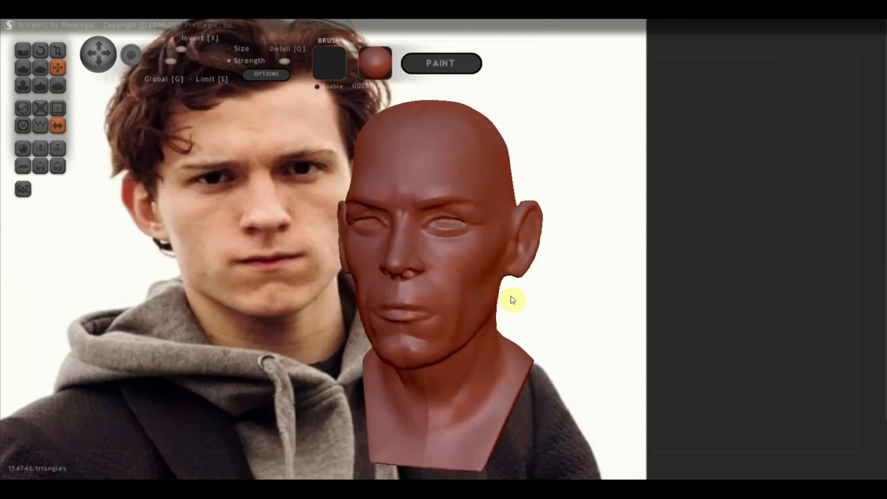
right_click_drag(511, 297, 664, 288)
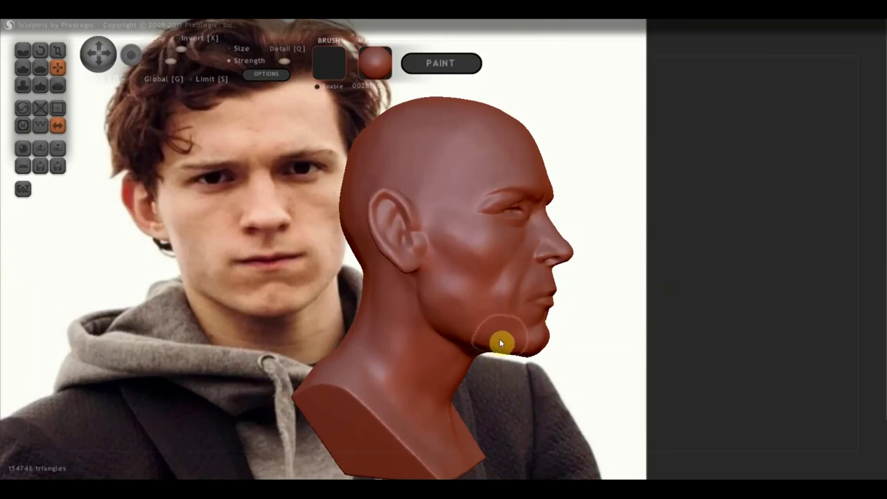
mouse_move(531, 352)
right_mouse_down()
mouse_move(459, 370)
mouse_move(489, 351)
mouse_move(548, 363)
right_mouse_up()
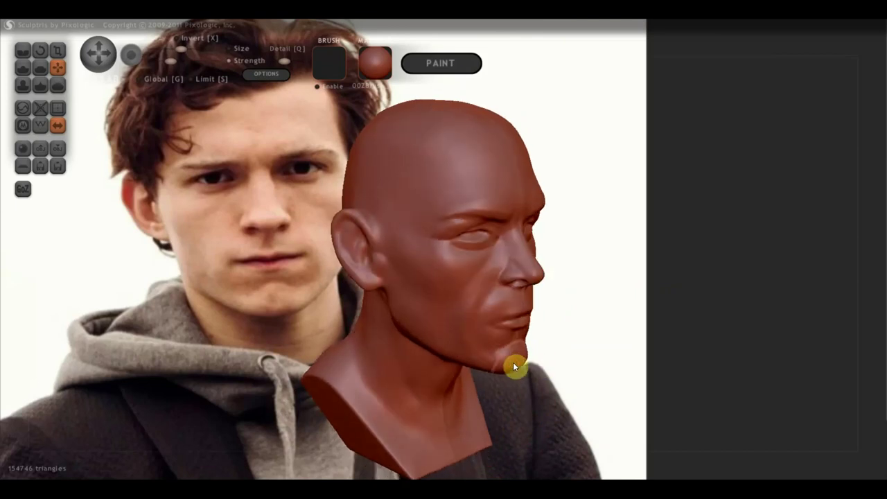
- Zoom in and tilt the bust back to inspect under the jaw and chin
left_click(38, 70)
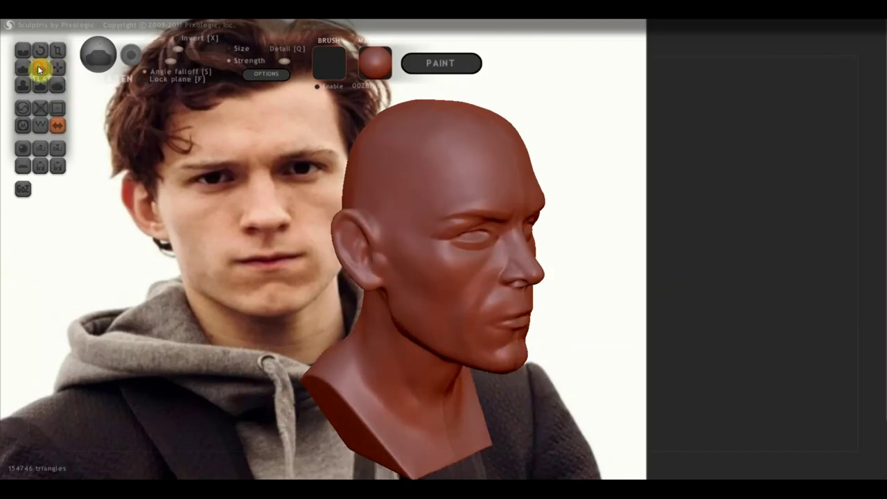
right_click_drag(501, 305, 500, 256, "alt")
scroll(500, 256, "up", 3)
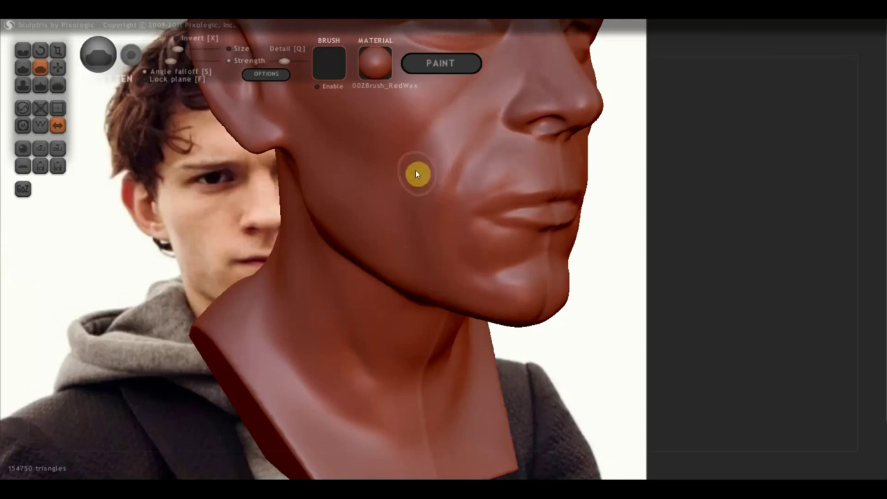
mouse_move(455, 275)
right_mouse_down()
mouse_move(475, 249)
mouse_move(434, 247)
right_mouse_up()
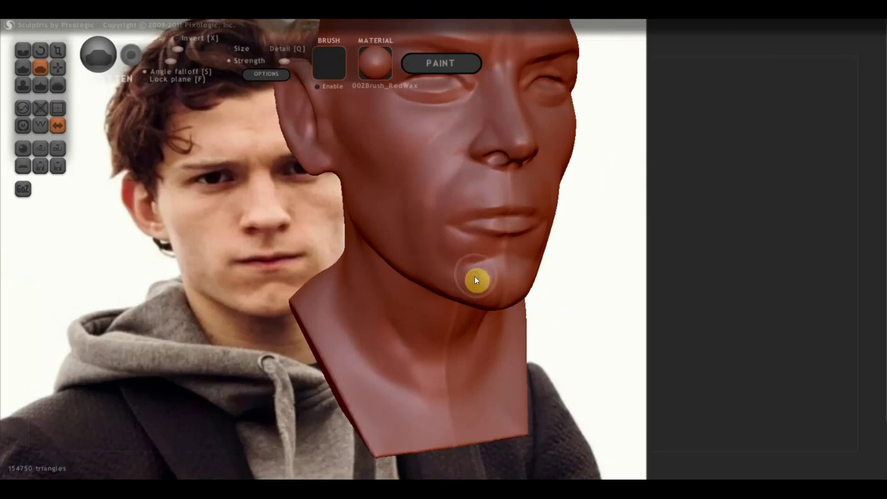
mouse_move(489, 293)
right_mouse_down()
mouse_move(475, 234)
mouse_move(512, 275)
right_mouse_up()
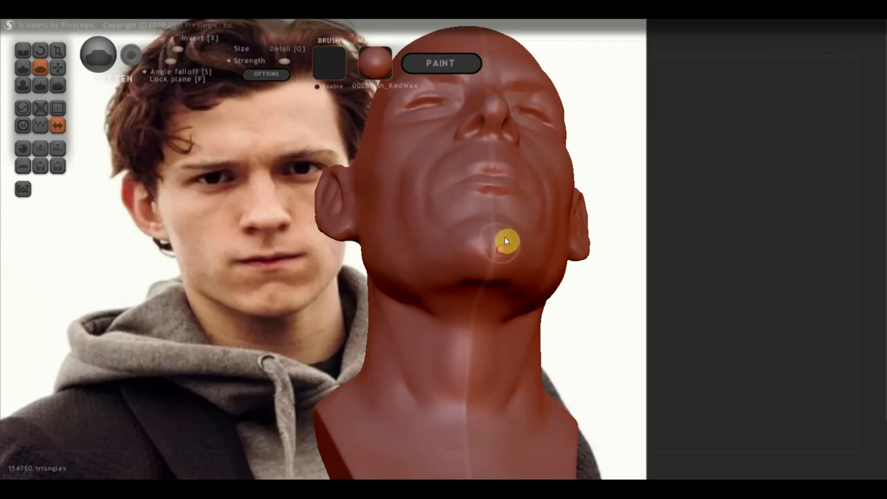
right_click_drag(500, 279, 480, 227)
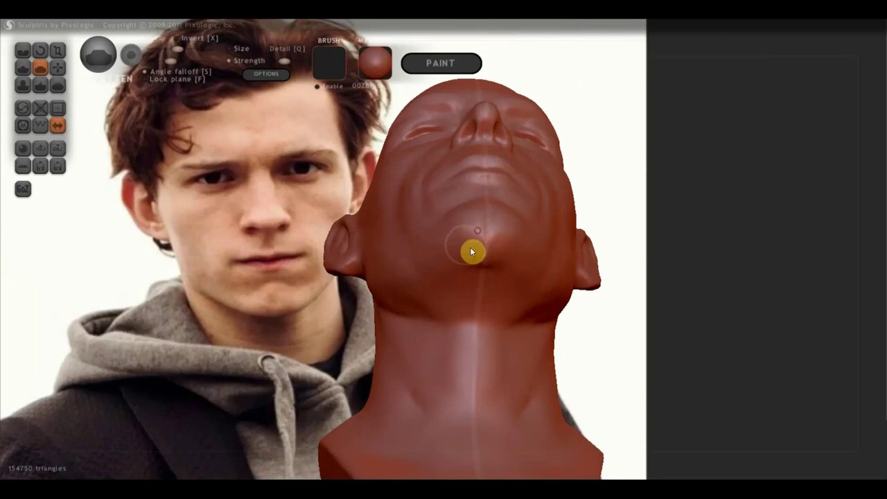
- Orbit the head to a side profile, then snap to an exact front view
right_click_drag(469, 277, 644, 317)
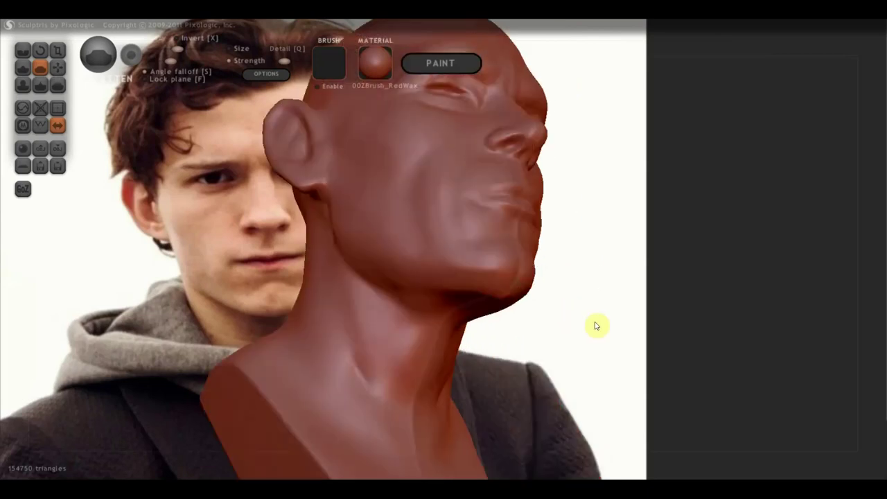
right_click_drag(441, 264, 374, 241)
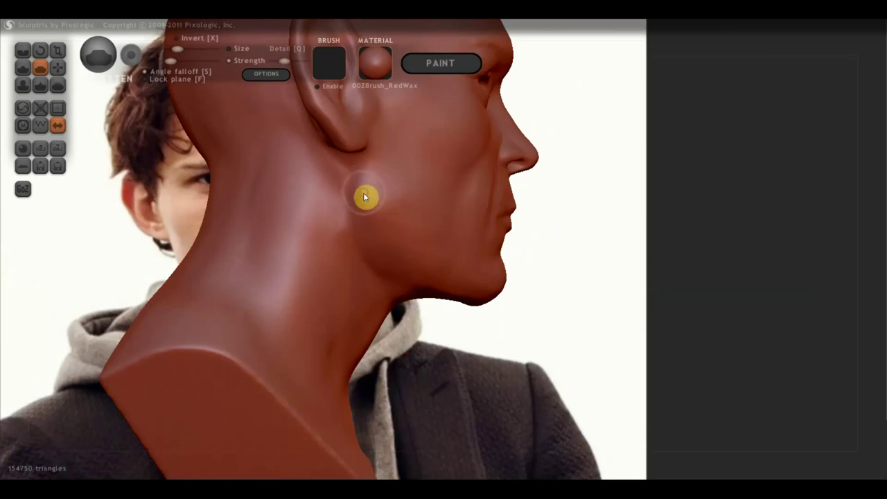
scroll(402, 243, "down", 3)
mouse_move(403, 243)
right_mouse_down()
mouse_move(396, 257)
mouse_move(332, 240)
right_mouse_up()
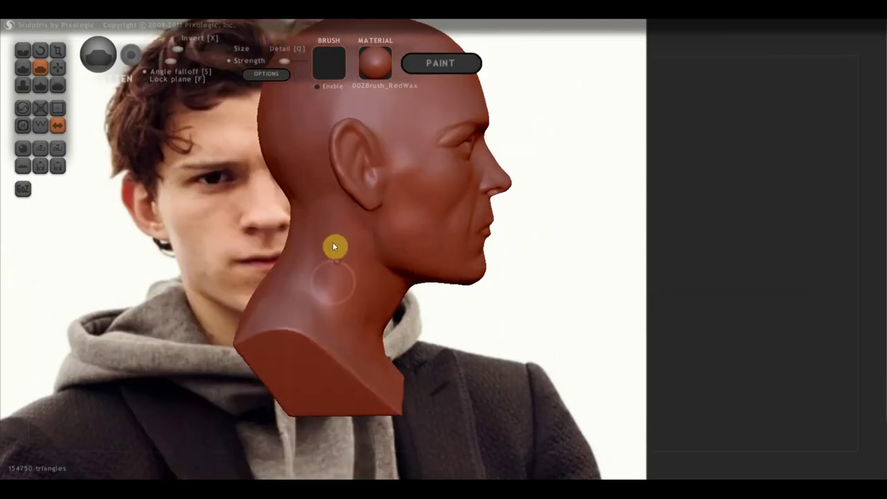
mouse_move(339, 309)
right_mouse_down()
mouse_move(265, 287)
mouse_move(138, 287)
mouse_move(159, 291)
right_mouse_up()
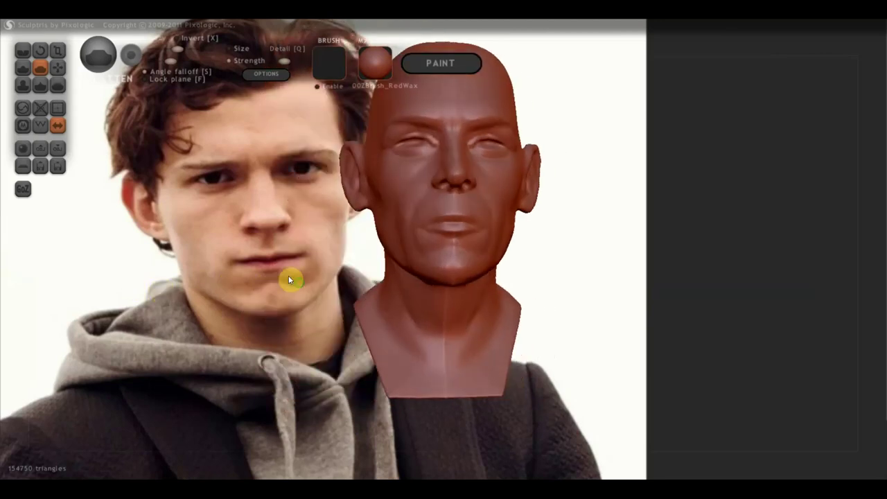
right_click_drag(288, 275, 448, 354, "shift")
scroll(550, 267, "up", 2)
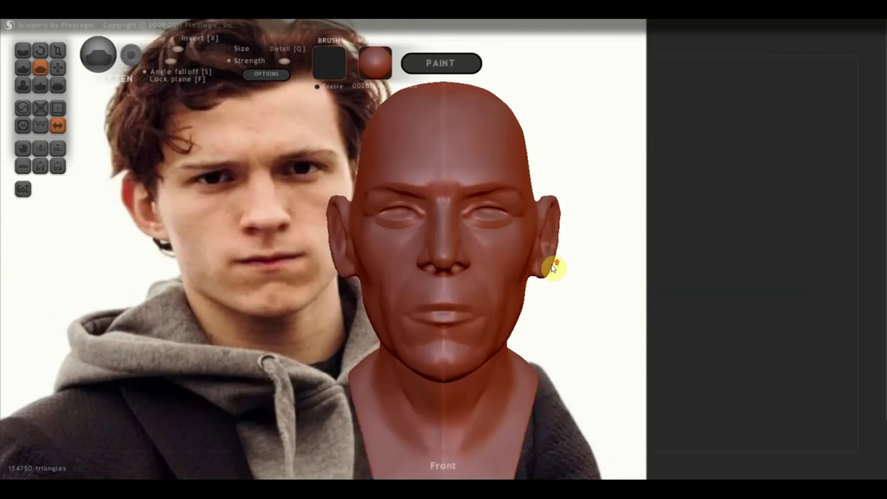
- Zoom in on the right-side profile for a close look
right_click_drag(463, 259, 649, 230)
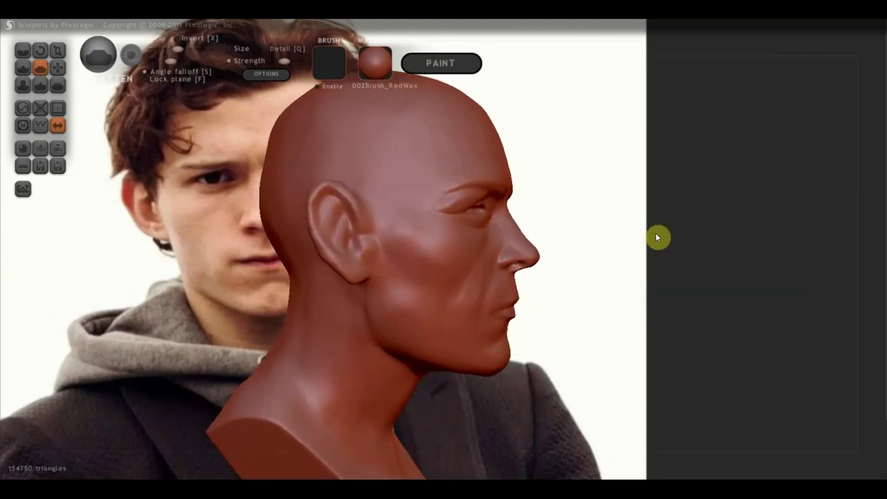
right_click_drag(664, 233, 555, 240)
scroll(540, 263, "up", 2)
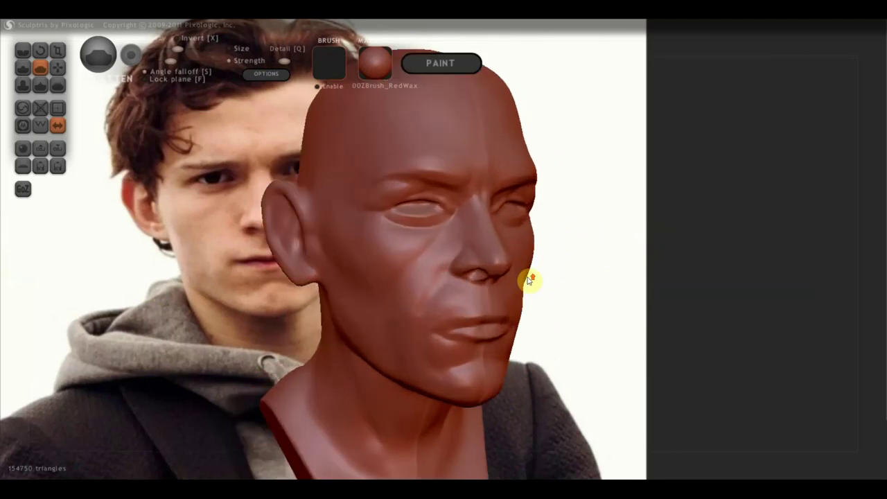
scroll(528, 281, "up", 1)
mouse_move(531, 283)
right_mouse_down()
mouse_move(483, 276)
mouse_move(540, 322)
mouse_move(629, 336)
right_mouse_up()
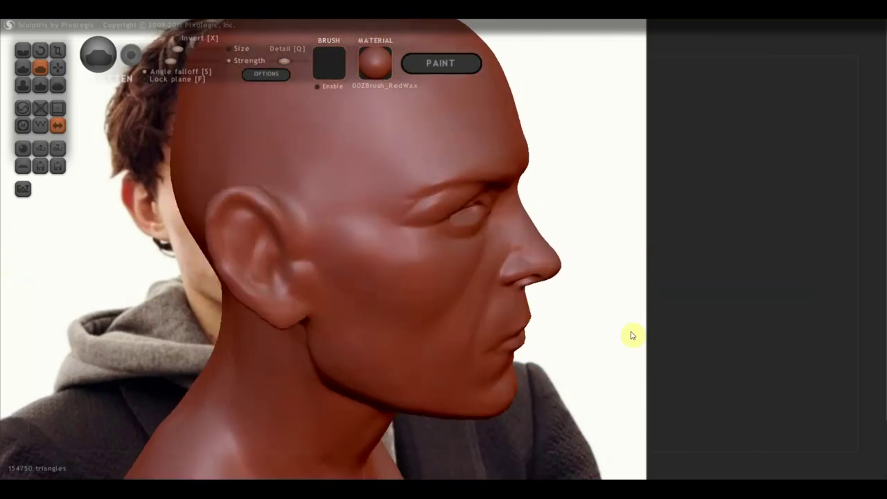
left_click(59, 72)
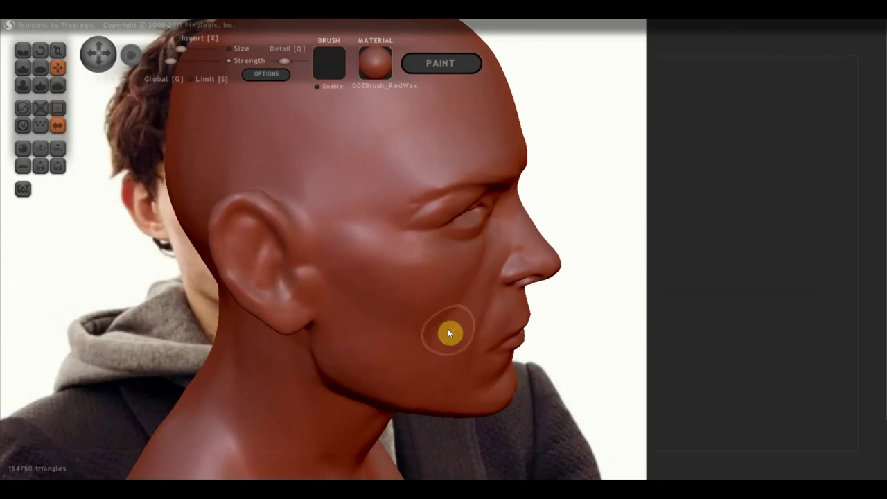
- Reshape the chin and lower jaw and raise the mouth line of the lips
scroll(469, 353, "down", 1)
mouse_move(469, 354)
right_mouse_down()
mouse_move(477, 390)
mouse_move(454, 345)
right_mouse_up()
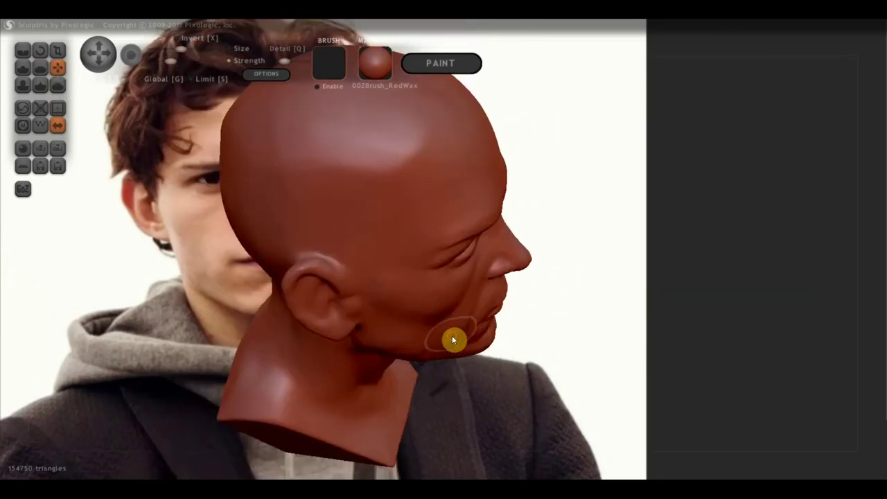
mouse_move(467, 340)
left_mouse_down()
mouse_move(483, 337)
mouse_move(503, 304)
left_mouse_up()
mouse_move(538, 326)
right_mouse_down()
mouse_move(411, 275)
mouse_move(521, 311)
mouse_move(416, 312)
mouse_move(526, 317)
right_mouse_up()
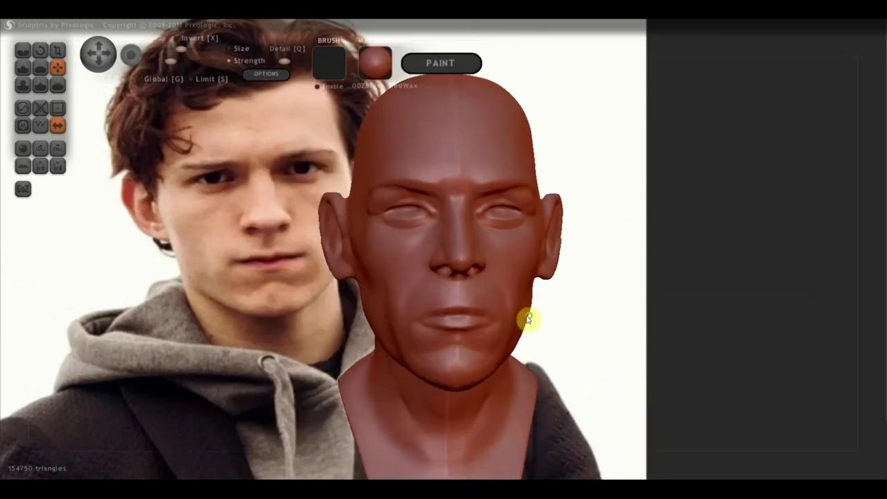
scroll(459, 335, "up", 2)
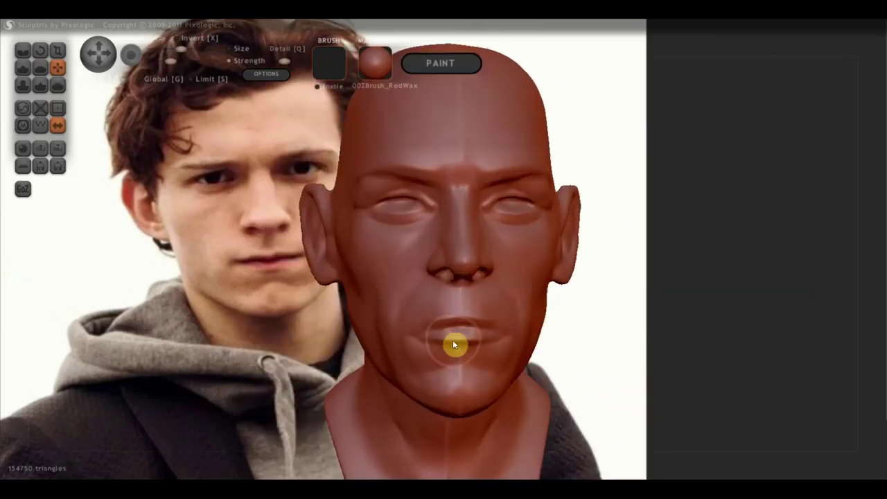
left_click_drag(454, 345, 458, 322)
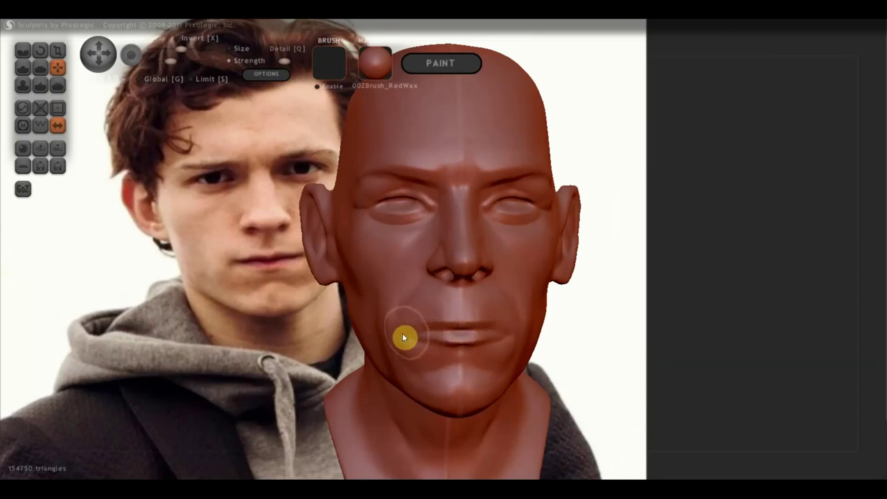
- Smooth and raise the cheek surface, checking the sculpt from several angles
mouse_move(429, 337)
right_mouse_down()
mouse_move(425, 352)
mouse_move(402, 353)
right_mouse_up()
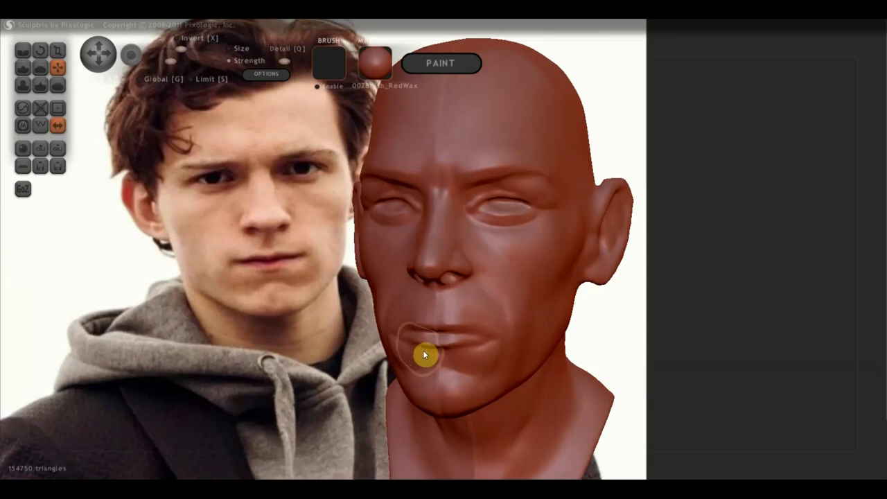
mouse_move(505, 350)
right_mouse_down()
mouse_move(490, 357)
mouse_move(534, 348)
mouse_move(451, 340)
right_mouse_up()
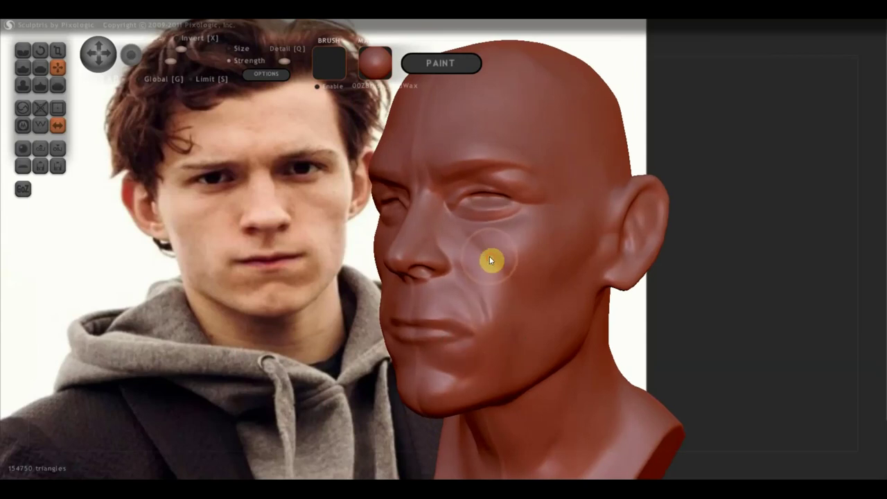
left_click_drag(499, 268, 546, 277)
mouse_move(544, 288)
right_mouse_down()
mouse_move(522, 279)
mouse_move(571, 276)
right_mouse_up()
right_click_drag(345, 242, 468, 273)
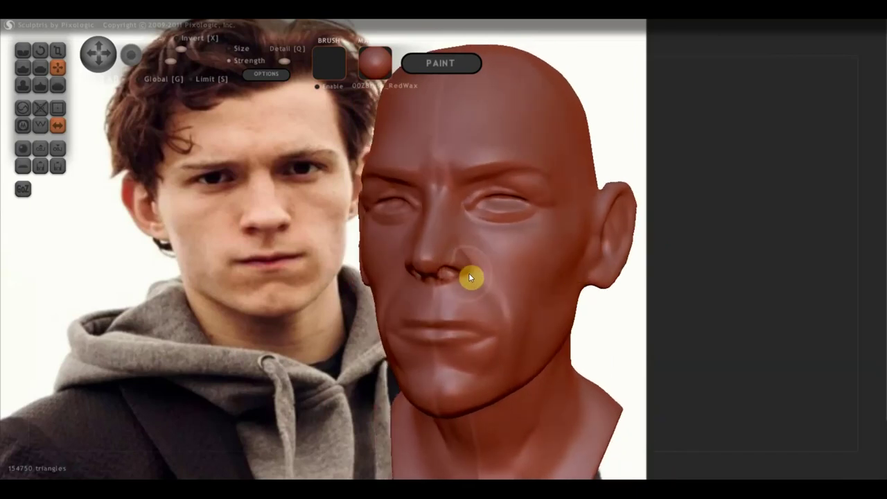
left_click(40, 67)
mouse_move(523, 231)
right_mouse_down()
mouse_move(516, 249)
mouse_move(534, 258)
right_mouse_up()
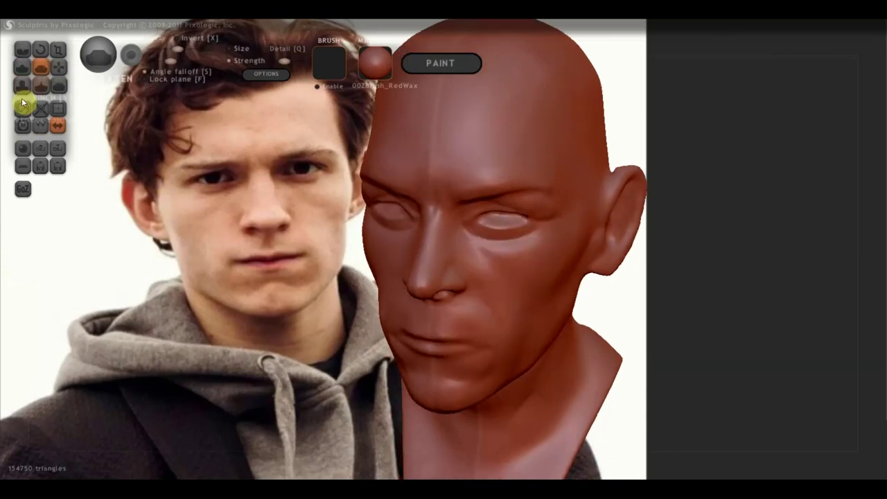
left_click(23, 67)
- Build a ridge along the cheekbone just below the eye
right_click_drag(546, 293, 496, 272)
left_click_drag(496, 273, 507, 255)
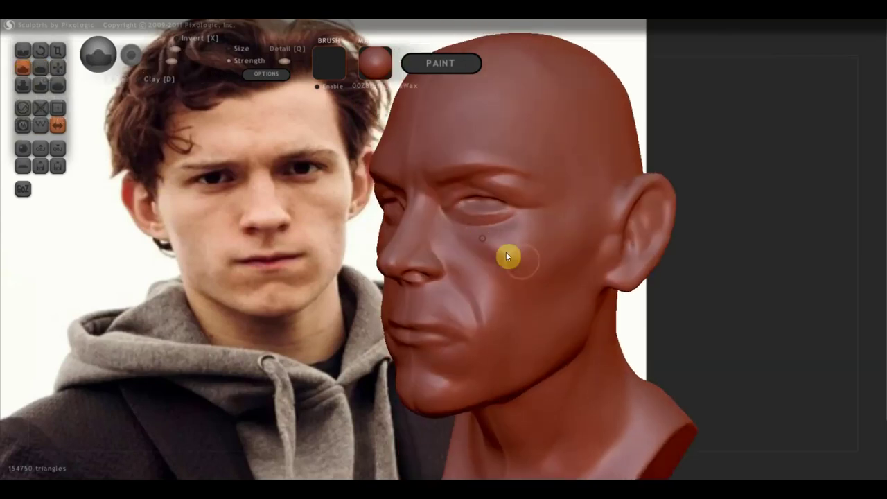
left_click_drag(590, 239, 510, 250)
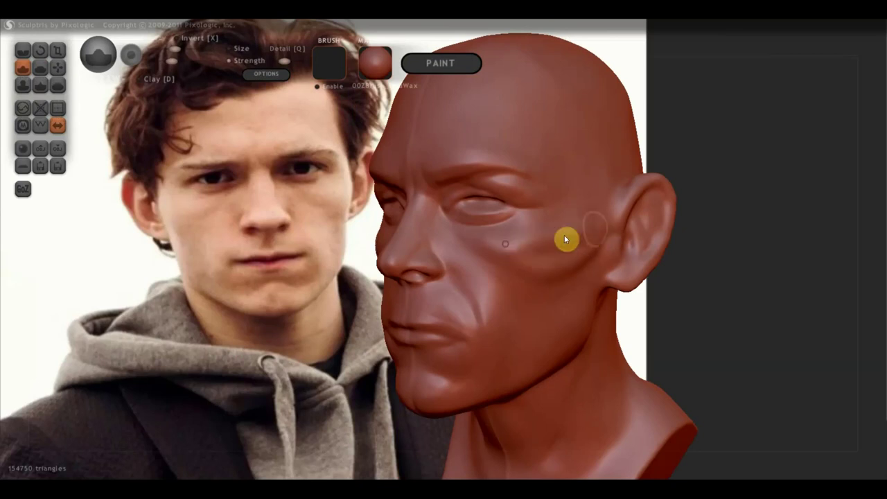
left_click(40, 67)
- Orbit the head through profile views, settling on a straight front view
right_click_drag(395, 262, 507, 293)
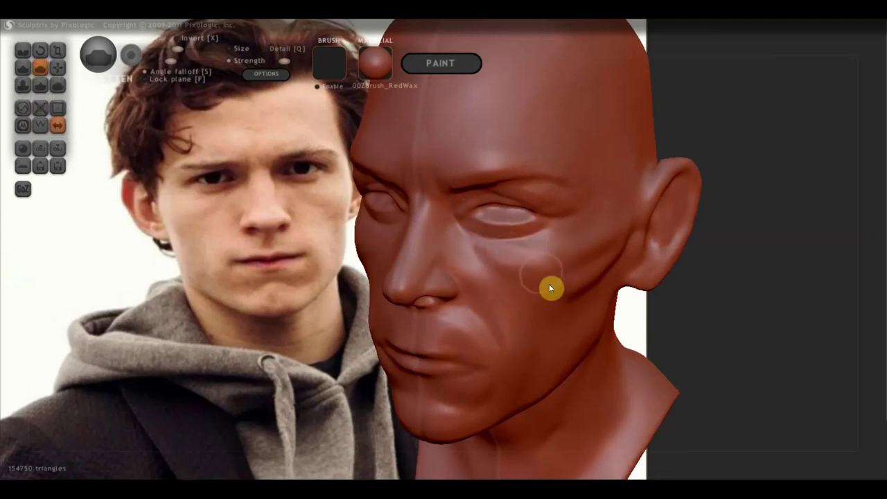
mouse_move(524, 251)
right_mouse_down()
mouse_move(588, 250)
mouse_move(547, 229)
right_mouse_up()
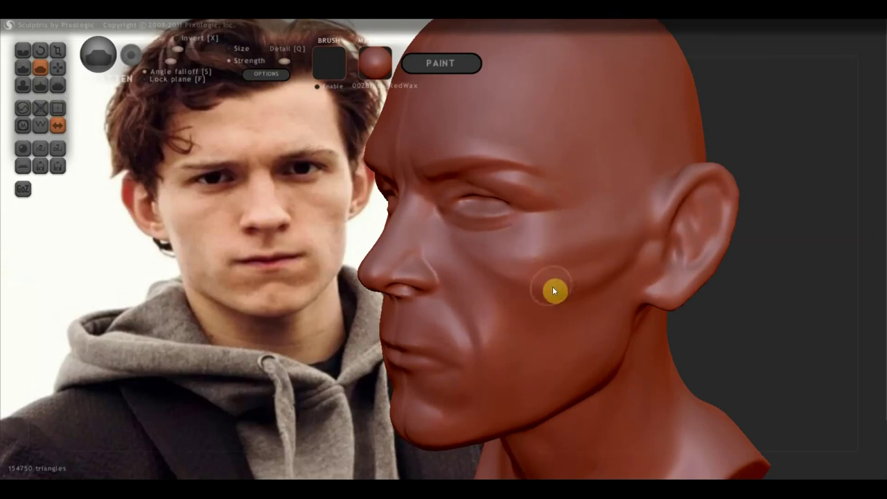
mouse_move(581, 283)
right_mouse_down()
mouse_move(645, 277)
mouse_move(631, 280)
right_mouse_up()
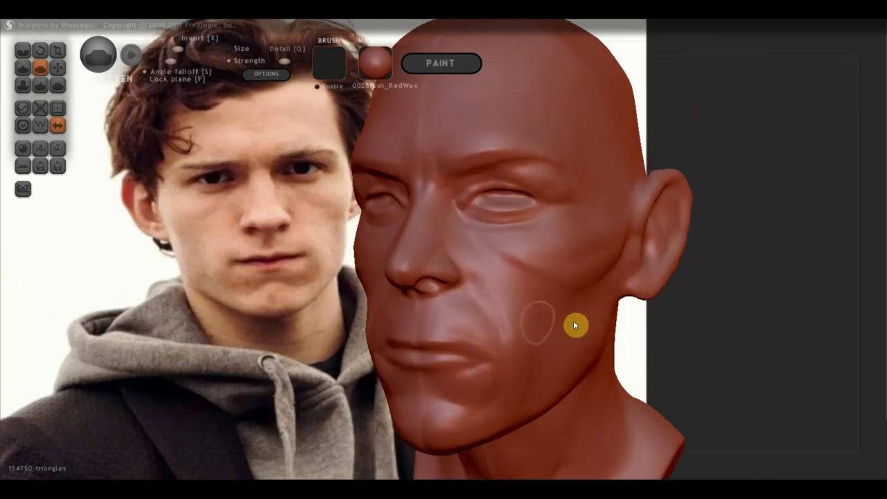
mouse_move(528, 316)
right_mouse_down()
mouse_move(548, 354)
mouse_move(568, 349)
mouse_move(573, 357)
right_mouse_up()
left_click(58, 67)
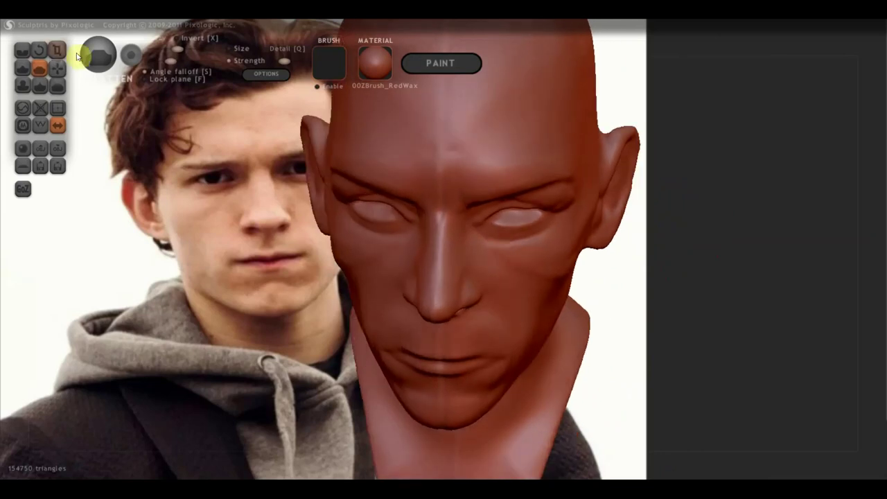
right_click_drag(485, 276, 473, 289)
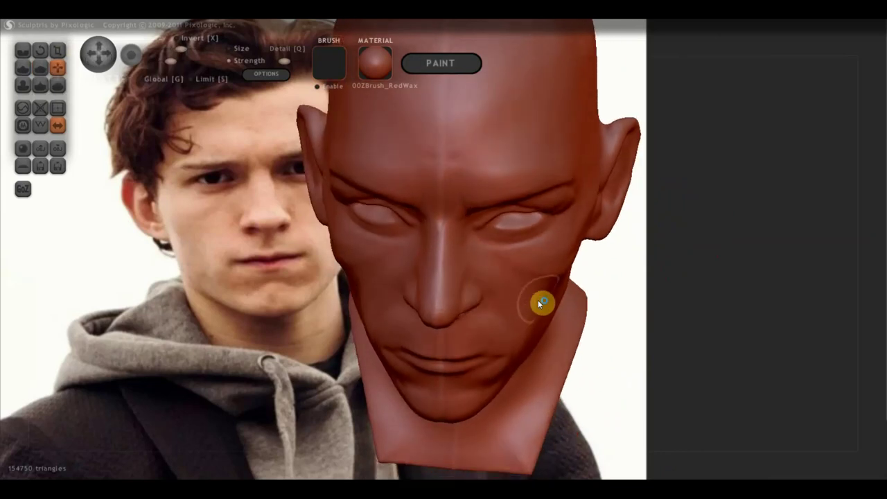
mouse_move(536, 293)
right_mouse_down()
mouse_move(534, 257)
mouse_move(547, 268)
right_mouse_up()
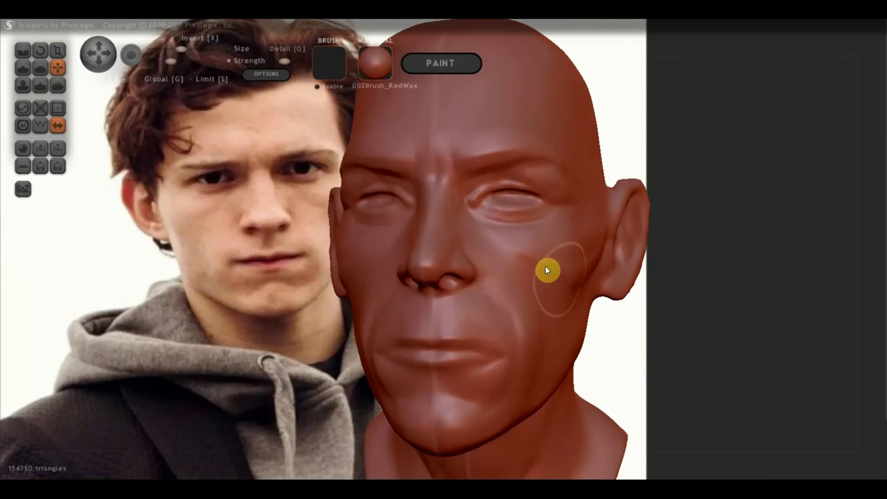
mouse_move(568, 334)
right_mouse_down()
mouse_move(530, 343)
mouse_move(586, 348)
right_mouse_up()
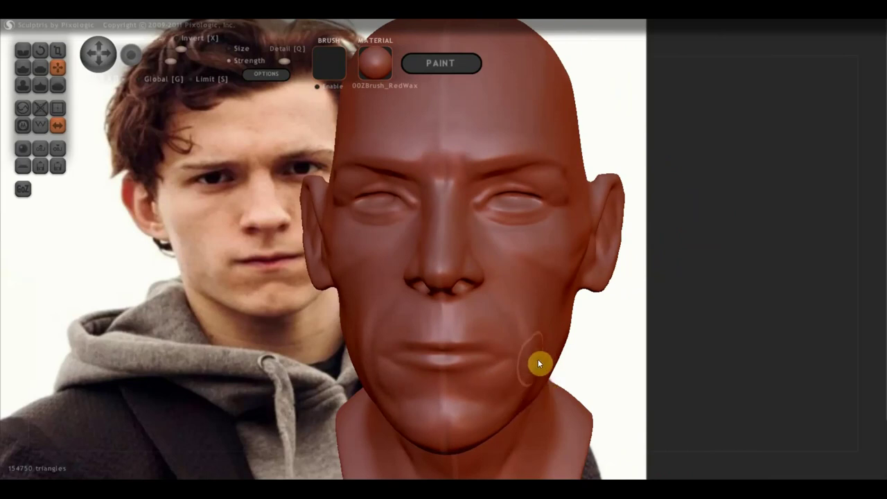
scroll(554, 346, "up", 3)
mouse_move(561, 307)
right_mouse_down()
mouse_move(586, 309)
mouse_move(503, 285)
right_mouse_up()
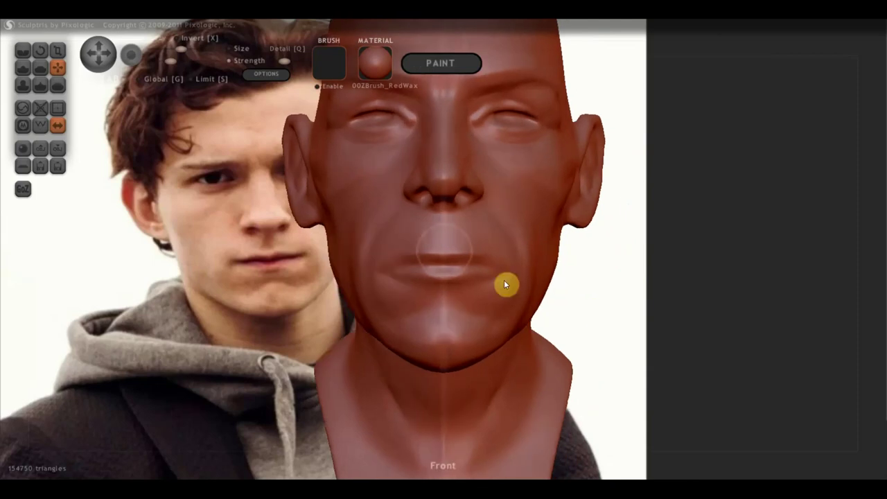
- Fill out the lower chin with two draw-brush strokes
left_click(22, 50)
left_click_drag(468, 302, 396, 333)
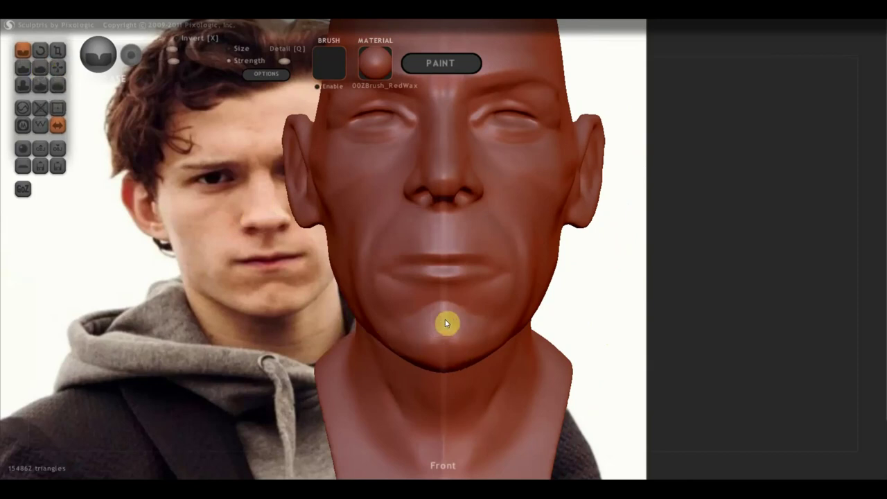
left_click_drag(446, 368, 445, 319)
- Switch to Clay and turn the head to its left profile, zoomed out
left_click(23, 67)
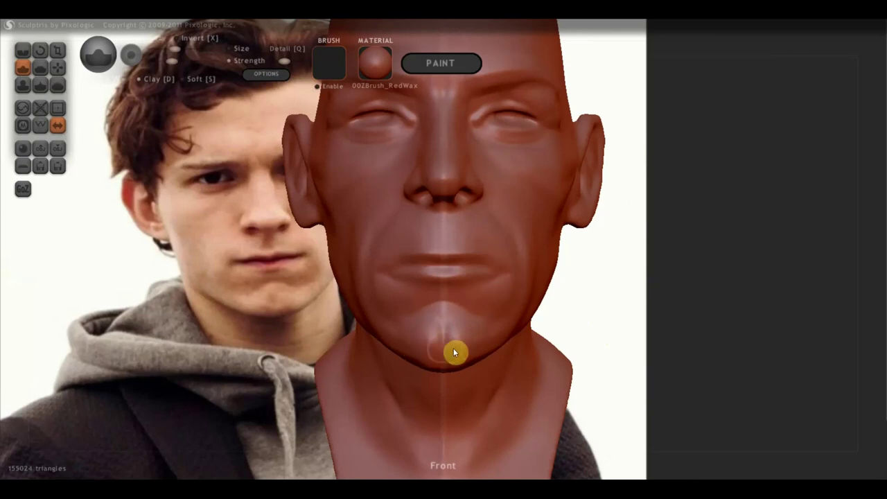
mouse_move(428, 342)
right_mouse_down()
mouse_move(483, 354)
mouse_move(406, 387)
right_mouse_up()
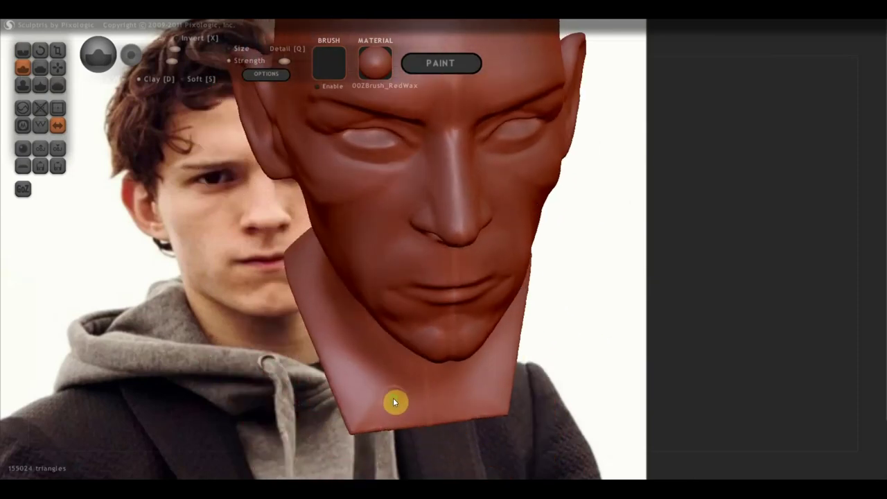
mouse_move(431, 366)
right_mouse_down()
mouse_move(430, 350)
mouse_move(589, 304)
right_mouse_up()
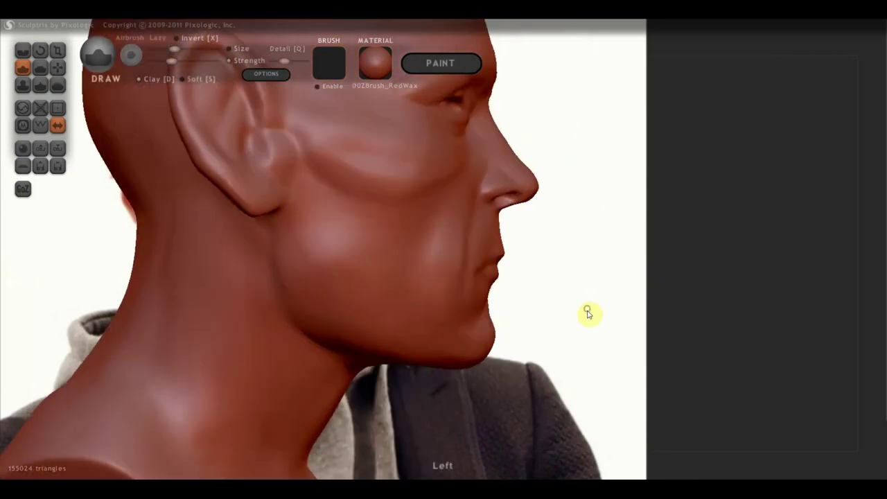
scroll(588, 314, "down", 5)
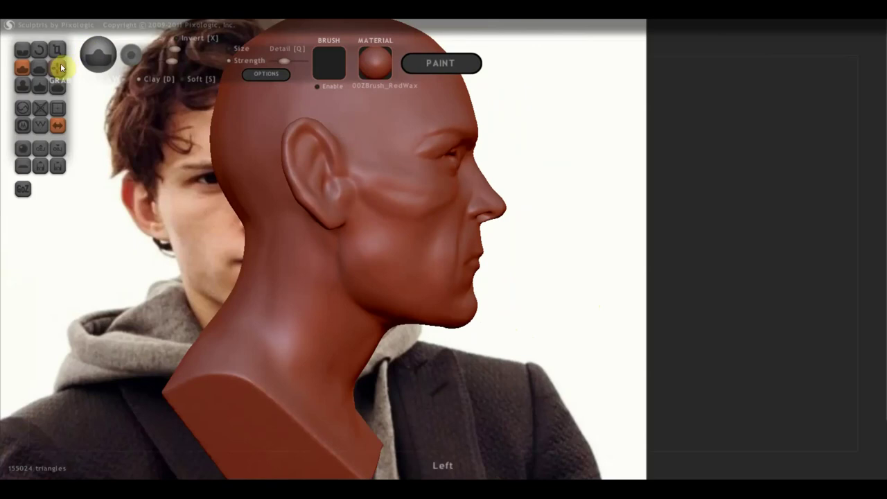
- Rotate and zoom onto the head's left side so the ear fills the view, with Draw active
left_click(61, 67)
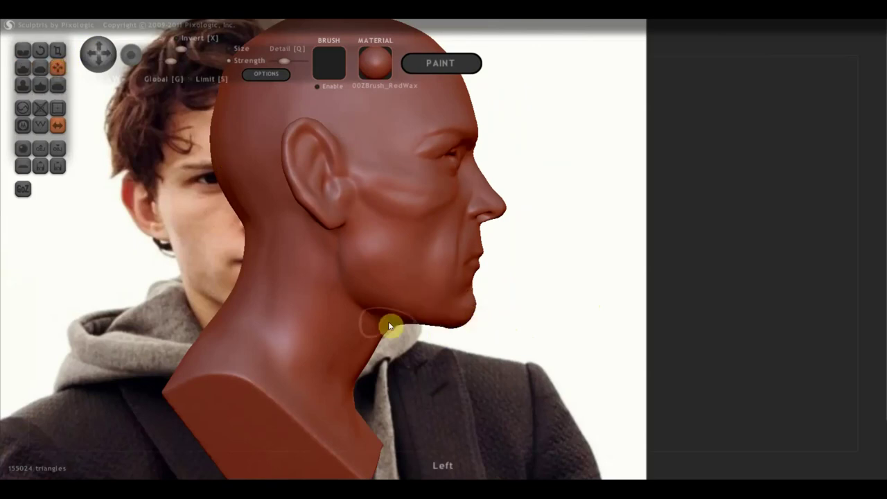
scroll(379, 315, "down", 3)
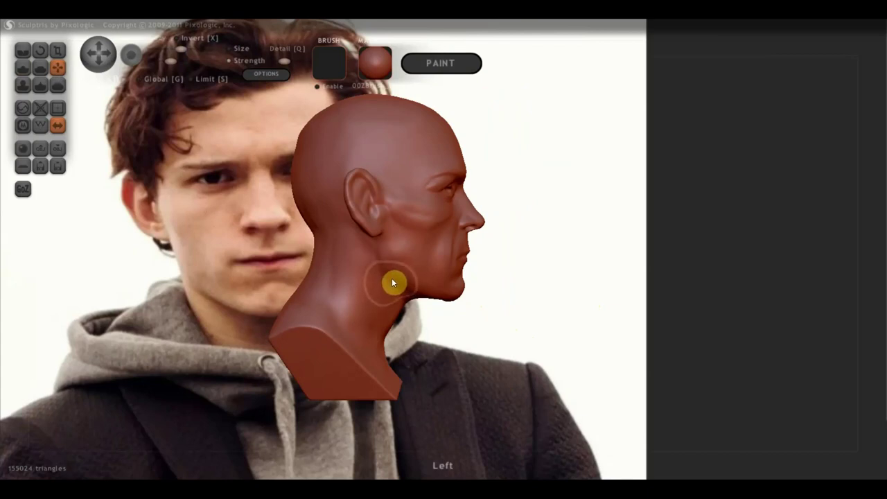
left_click_drag(520, 311, 340, 311)
mouse_move(563, 276)
left_mouse_down("alt")
mouse_move(544, 326)
mouse_move(544, 374)
left_mouse_up("alt")
scroll(533, 347, "up", 3)
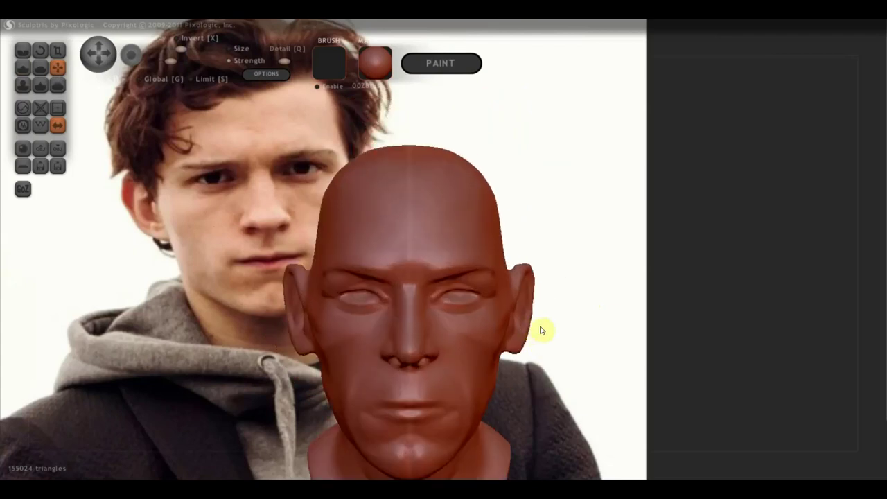
left_click_drag(541, 330, 538, 330)
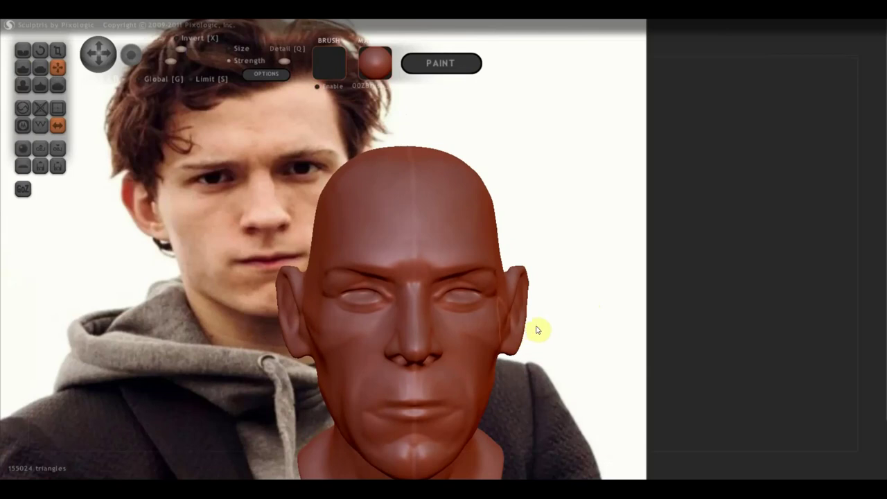
mouse_move(182, 238)
left_mouse_down()
mouse_move(212, 247)
mouse_move(265, 240)
left_mouse_up()
scroll(257, 254, "up", 3)
scroll(527, 157, "up", 2)
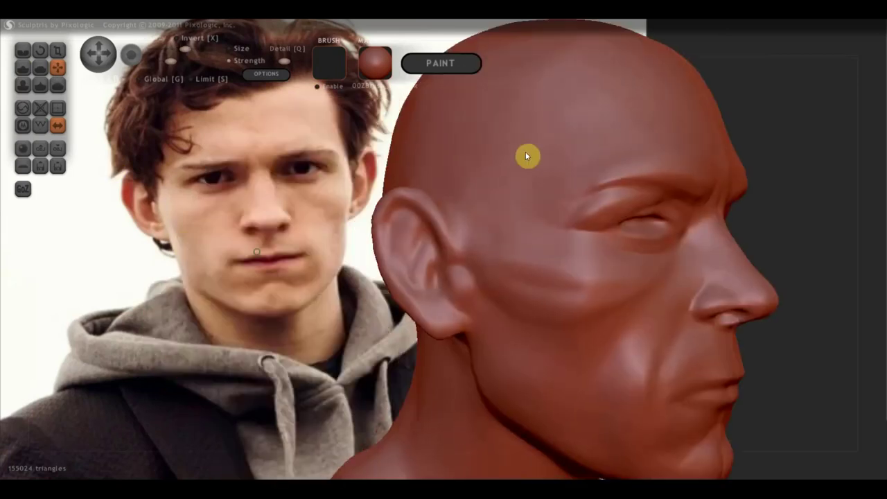
left_click(24, 67)
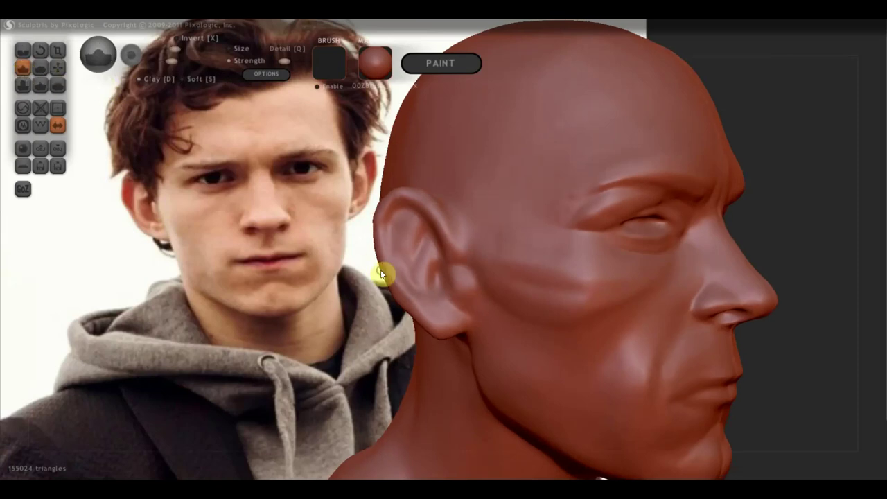
left_click_drag(381, 274, 442, 274)
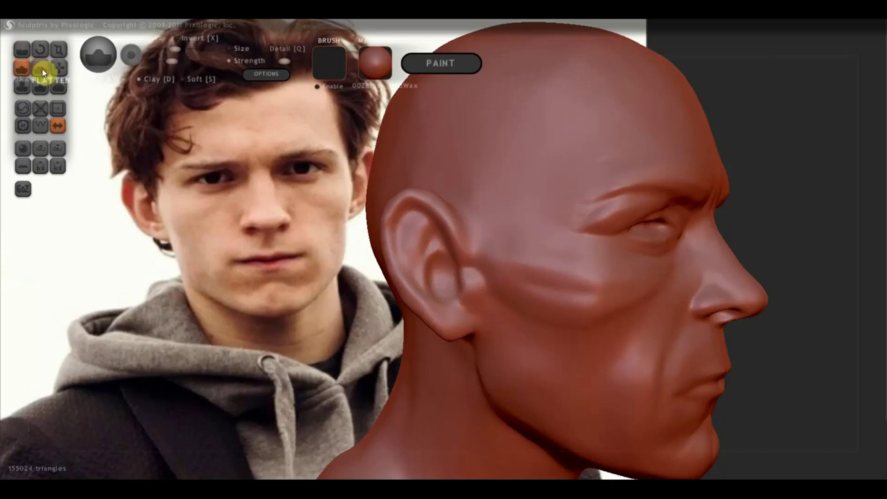
- Enable Clay and build up the ear and the area below the earlobe
left_click(140, 78)
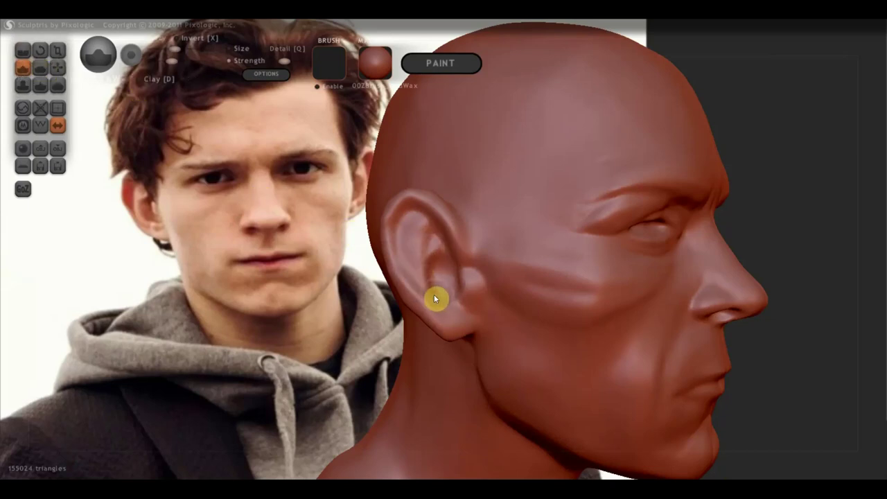
right_click_drag(434, 297, 410, 315)
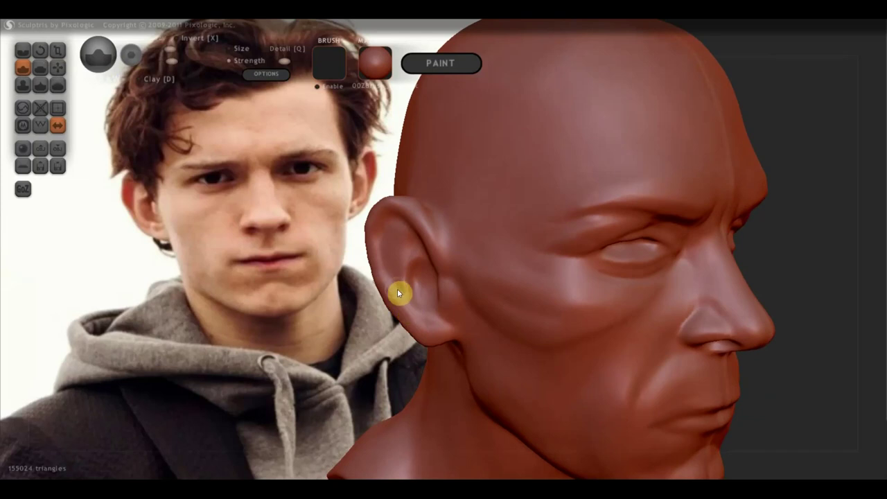
left_click_drag(393, 294, 436, 325)
mouse_move(432, 326)
right_mouse_down()
mouse_move(477, 319)
mouse_move(464, 337)
right_mouse_up()
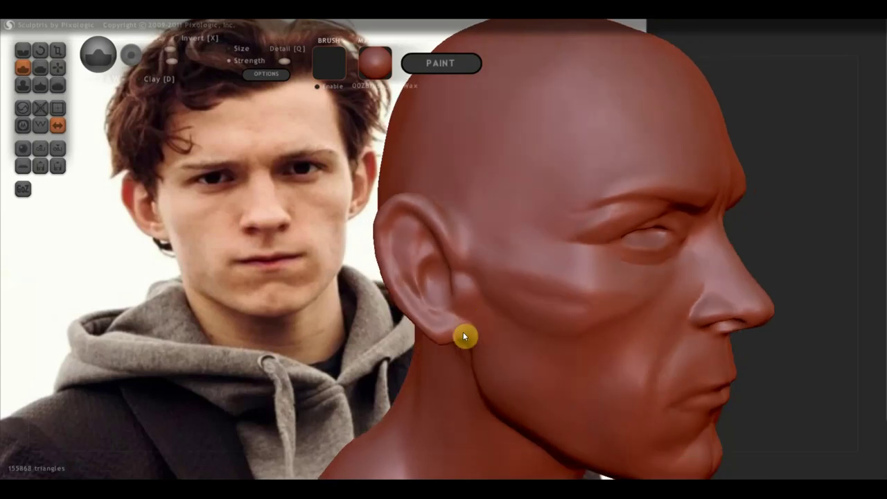
left_click_drag(466, 338, 462, 344)
mouse_move(479, 336)
right_mouse_down()
mouse_move(533, 329)
mouse_move(464, 328)
mouse_move(563, 323)
mouse_move(522, 326)
mouse_move(642, 353)
mouse_move(526, 254)
right_mouse_up()
- Refine the inner ear with more clay, turning to a three-quarter front view
mouse_move(492, 219)
left_mouse_down()
mouse_move(475, 215)
mouse_move(473, 320)
mouse_move(485, 234)
left_mouse_up()
right_click_drag(485, 234, 492, 206)
mouse_move(491, 206)
left_mouse_down()
mouse_move(461, 303)
mouse_move(476, 227)
mouse_move(468, 242)
mouse_move(494, 248)
left_mouse_up()
right_click_drag(495, 248, 481, 313)
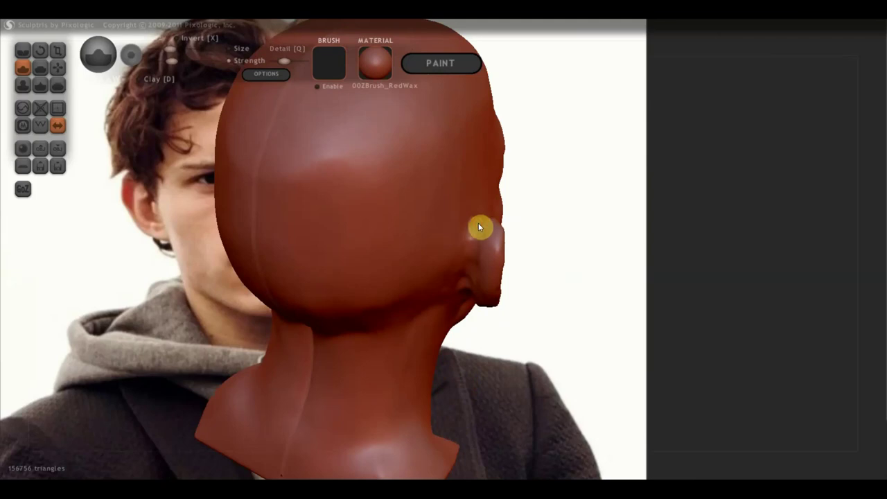
left_click_drag(474, 247, 455, 248)
mouse_move(455, 248)
right_mouse_down()
mouse_move(307, 233)
mouse_move(275, 239)
right_mouse_up()
left_click_drag(426, 227, 438, 258)
mouse_move(437, 253)
right_mouse_down()
mouse_move(412, 228)
mouse_move(449, 216)
right_mouse_up()
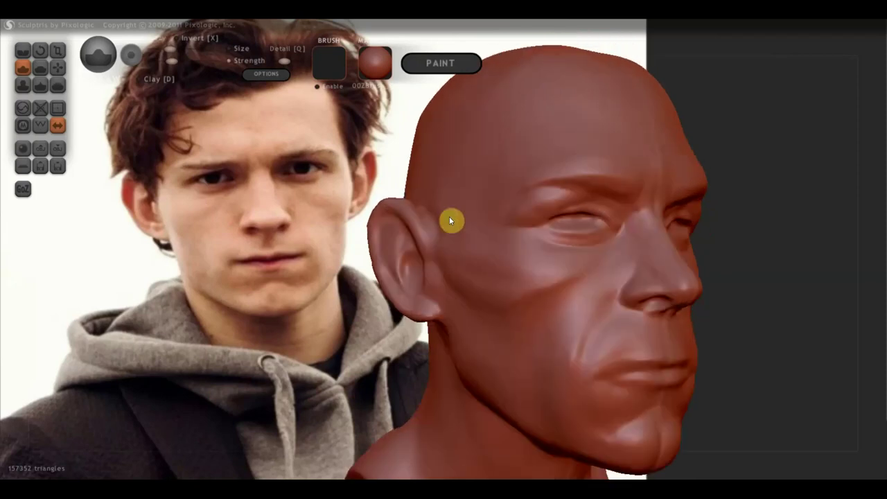
left_click(57, 67)
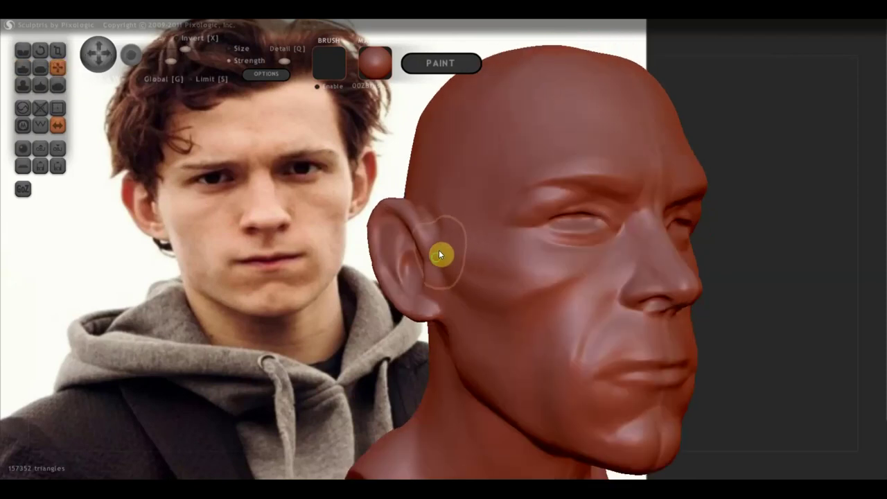
- Reshape and smooth the ear from the lobe into the inner folds with Grab
right_click_drag(438, 250, 416, 280)
scroll(409, 274, "up", 3)
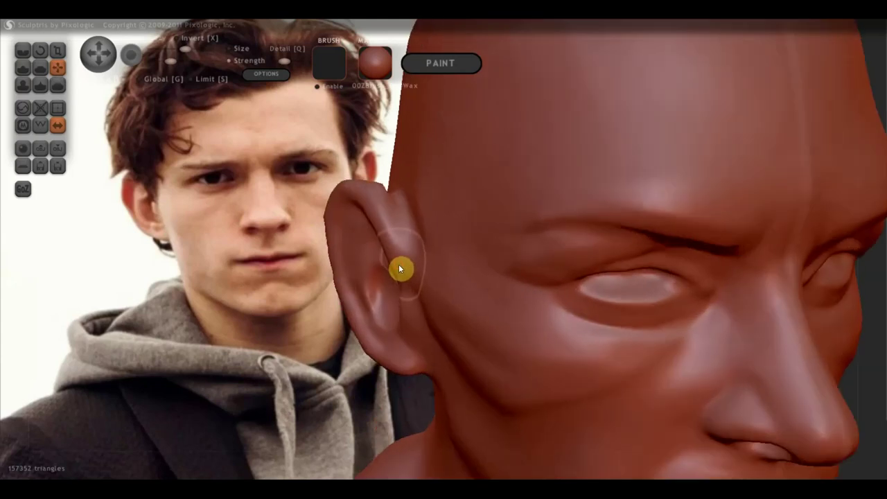
mouse_move(409, 252)
left_mouse_down()
mouse_move(401, 234)
mouse_move(426, 214)
mouse_move(448, 243)
mouse_move(447, 283)
mouse_move(414, 304)
mouse_move(405, 325)
left_mouse_up()
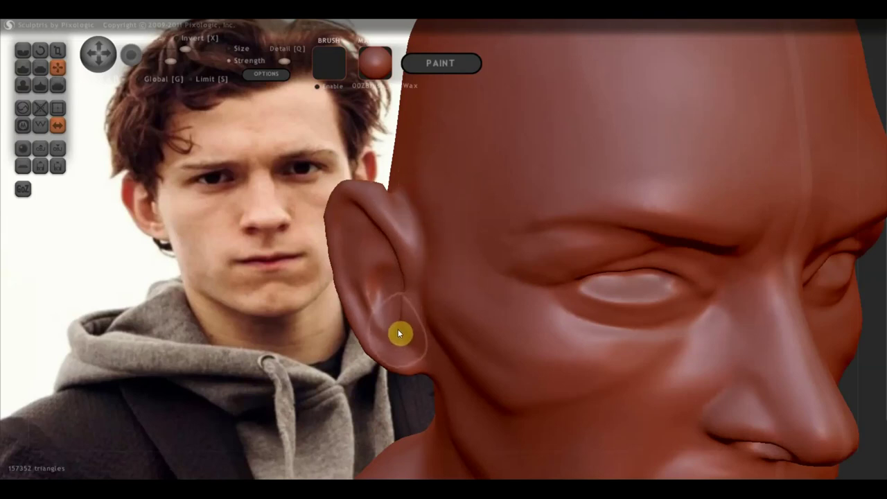
mouse_move(420, 335)
left_mouse_down()
mouse_move(439, 337)
mouse_move(374, 312)
mouse_move(337, 254)
mouse_move(339, 240)
mouse_move(333, 249)
mouse_move(344, 199)
left_mouse_up()
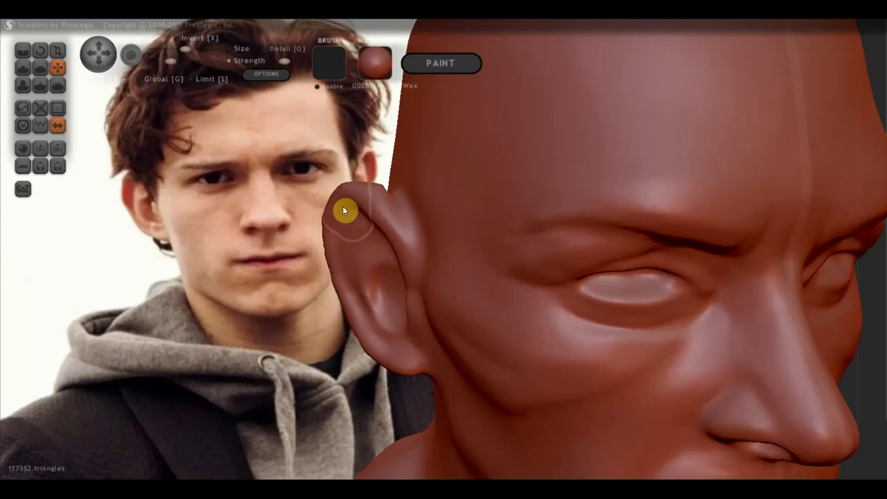
left_click_drag(323, 252, 355, 272)
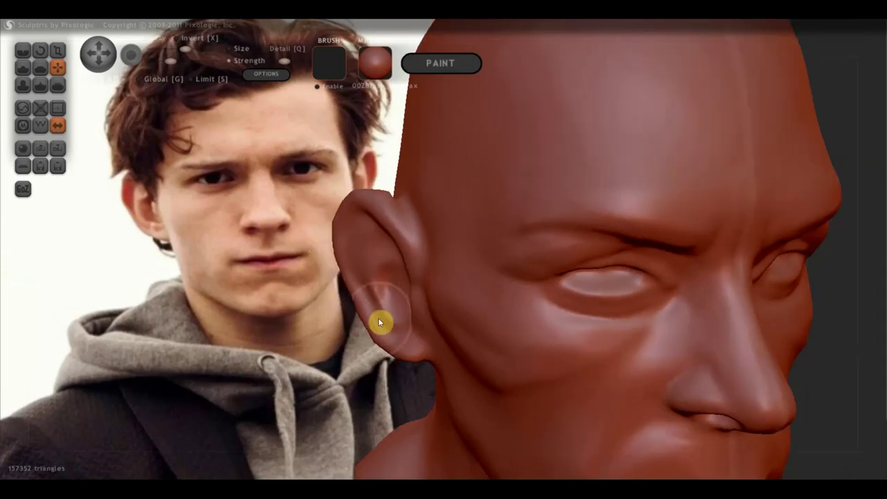
scroll(364, 311, "up", 3)
- Reshape the ear's outer rim, then zoom out to a straight front view
mouse_move(398, 313)
left_mouse_down()
mouse_move(288, 311)
mouse_move(299, 291)
mouse_move(317, 351)
mouse_move(309, 352)
mouse_move(358, 382)
mouse_move(356, 390)
mouse_move(386, 395)
left_mouse_up()
mouse_move(386, 395)
right_mouse_down()
mouse_move(475, 375)
mouse_move(358, 401)
right_mouse_up()
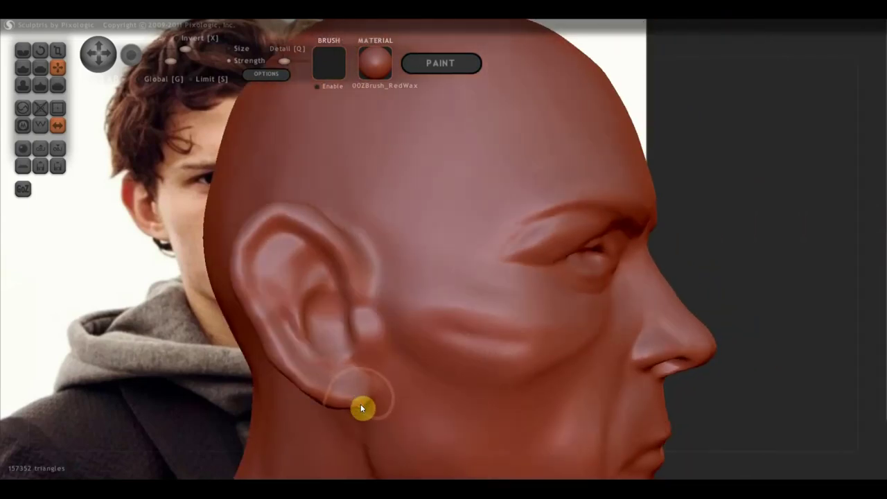
scroll(366, 400, "down", 3)
mouse_move(469, 378)
right_mouse_down()
mouse_move(375, 376)
mouse_move(819, 281)
right_mouse_up()
scroll(776, 294, "down", 2)
scroll(776, 294, "down", 2)
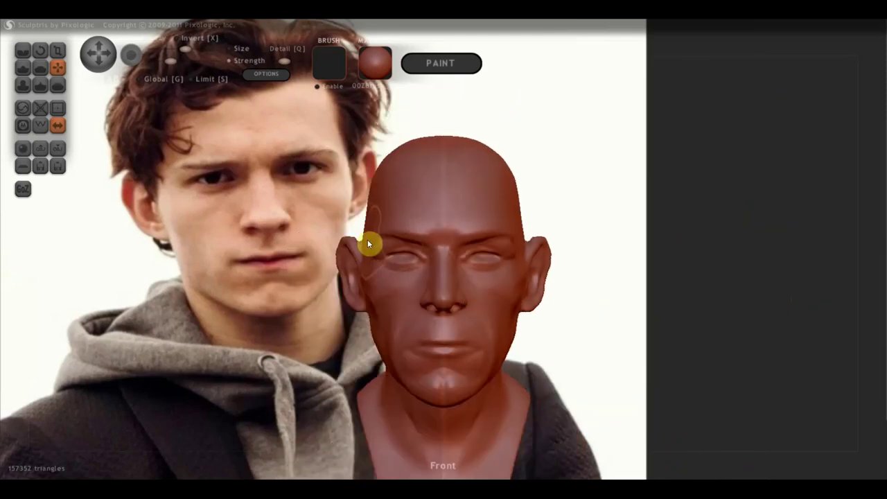
- Pull the left temple and reshape the nose bridge and nostrils with Grab
mouse_move(353, 243)
left_mouse_down()
mouse_move(397, 242)
mouse_move(412, 251)
mouse_move(398, 254)
mouse_move(394, 330)
mouse_move(353, 326)
mouse_move(465, 325)
mouse_move(358, 314)
left_mouse_up()
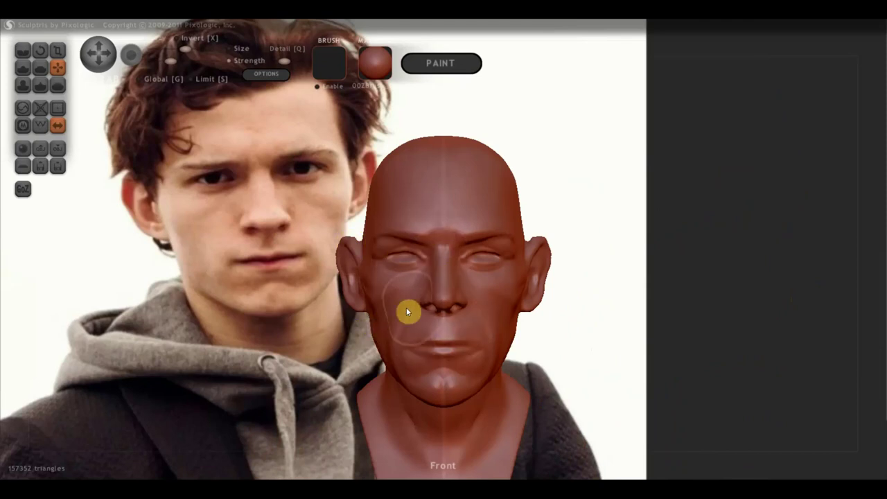
scroll(436, 303, "up", 3)
mouse_move(435, 303)
left_mouse_down()
mouse_move(428, 318)
mouse_move(429, 296)
left_mouse_up()
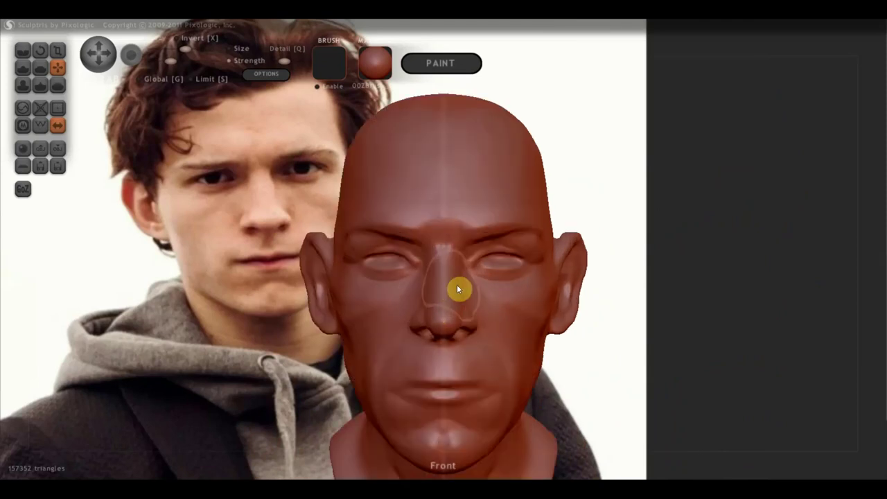
scroll(461, 290, "up", 2)
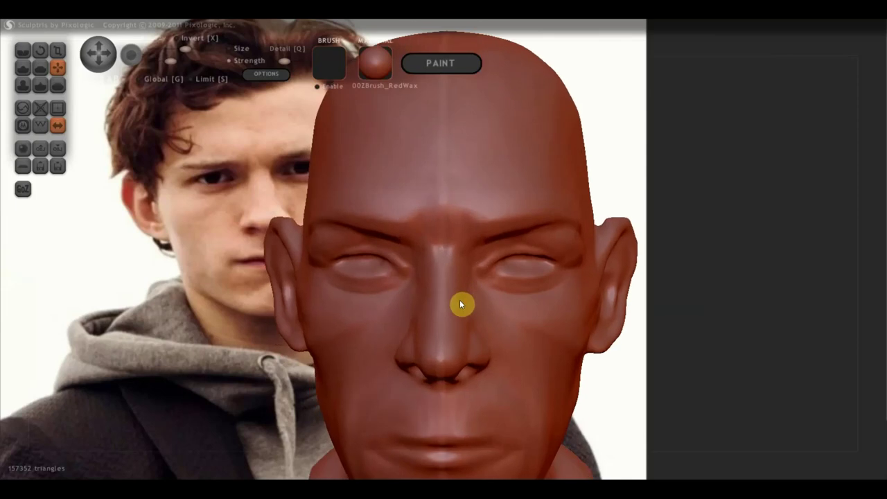
scroll(455, 367, "up", 2)
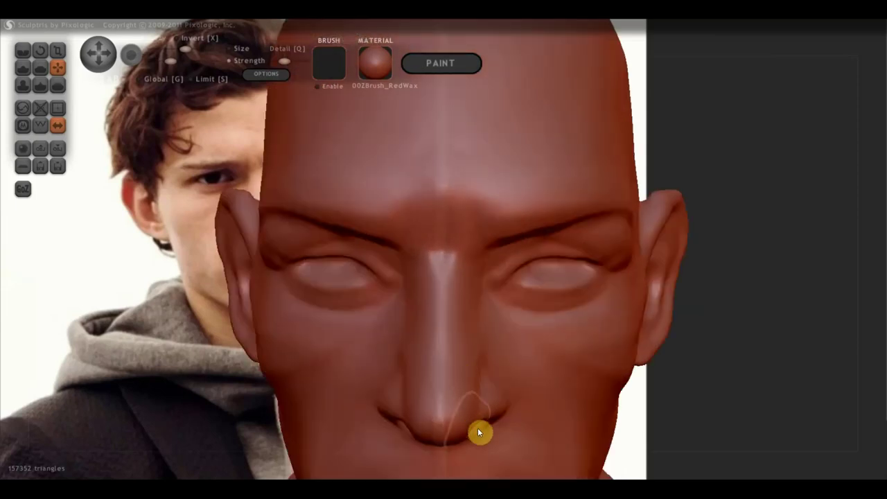
scroll(456, 411, "down", 1)
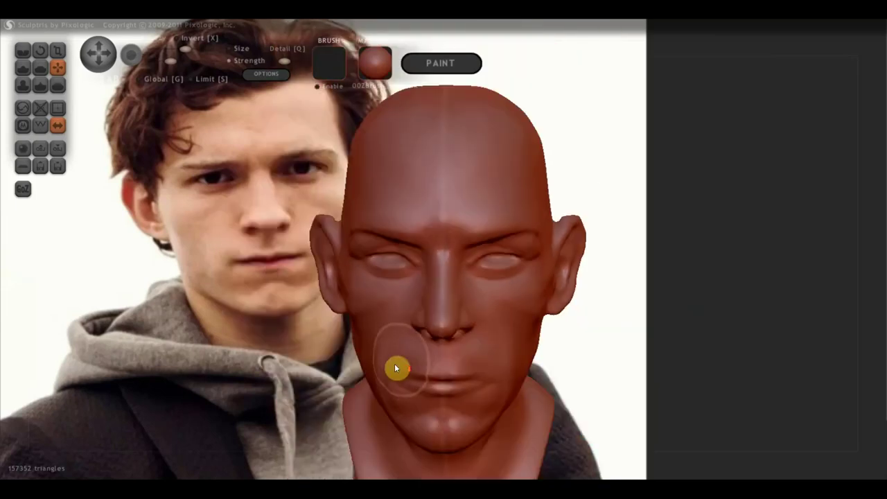
- Check the right profile, then soften the crease under the cheekbone
right_click_drag(437, 397, 564, 337)
mouse_move(541, 301)
right_mouse_down()
mouse_move(436, 325)
mouse_move(389, 367)
mouse_move(464, 373)
mouse_move(289, 320)
right_mouse_up()
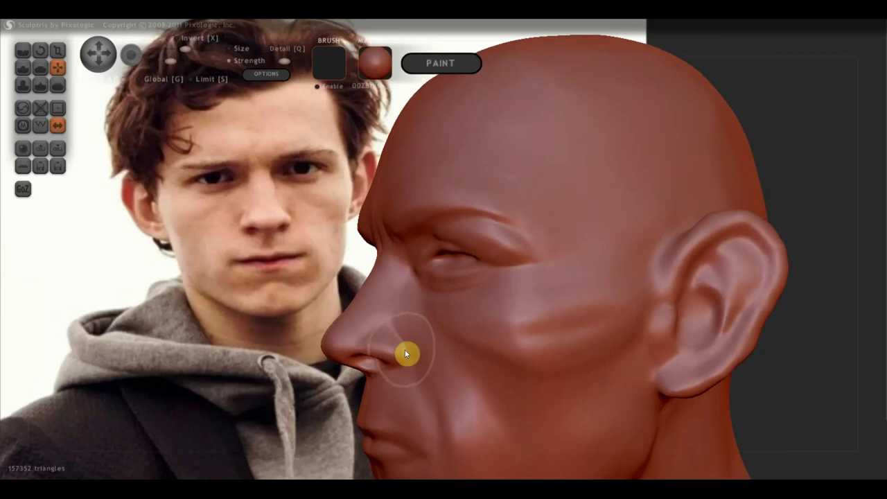
scroll(404, 350, "up", 2)
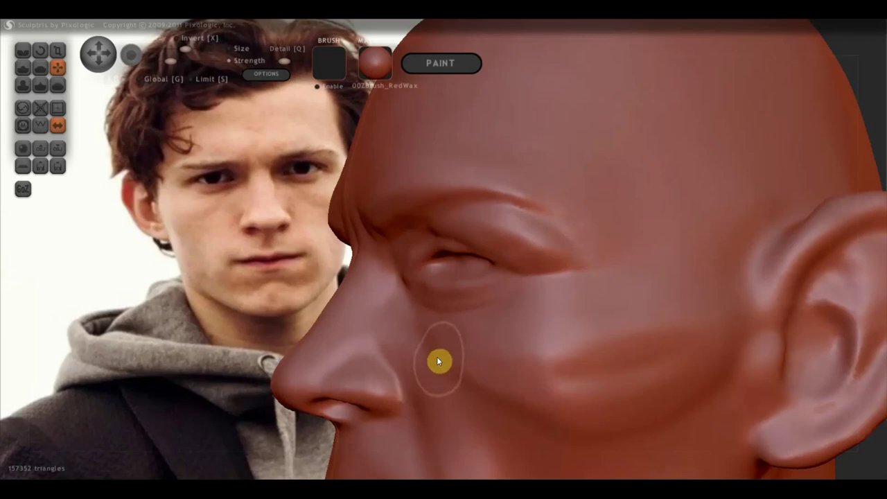
right_click_drag(452, 386, 459, 376)
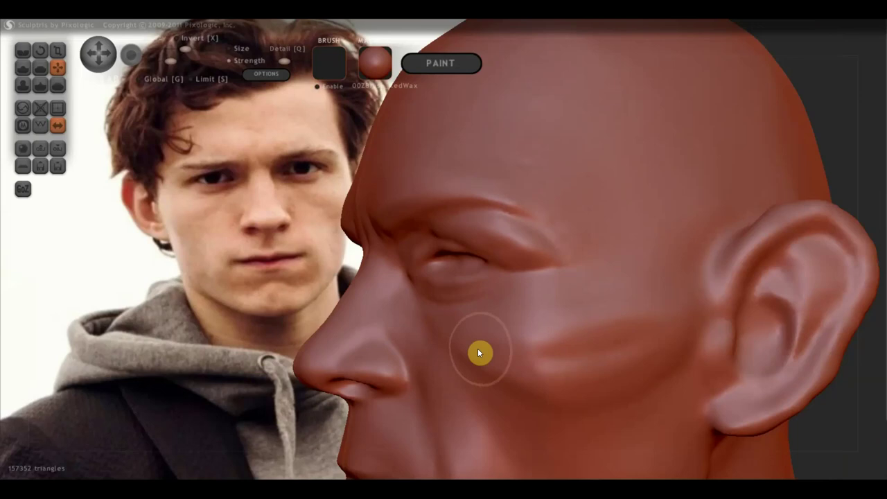
scroll(477, 353, "down", 3)
mouse_move(533, 337)
left_mouse_down()
mouse_move(521, 319)
mouse_move(481, 321)
mouse_move(524, 336)
mouse_move(533, 354)
left_mouse_up()
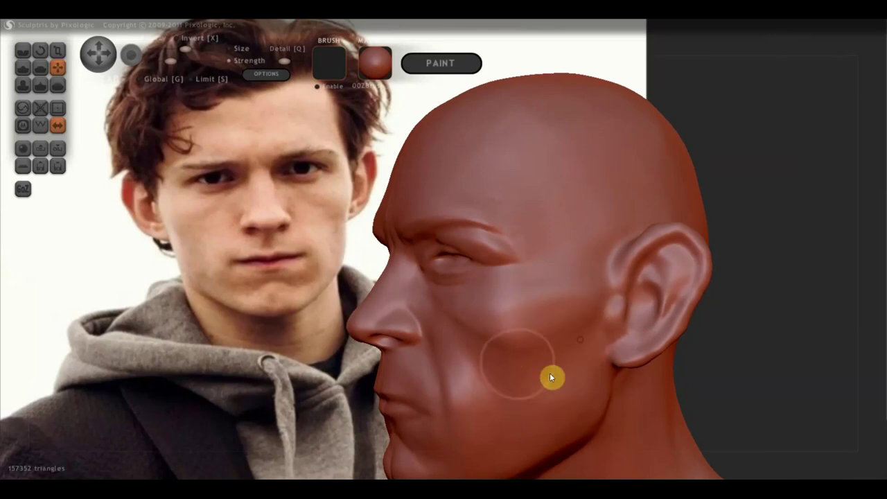
- Switch to Clay and turn the bust to face front beside the hoodie reference photo
left_click(28, 68)
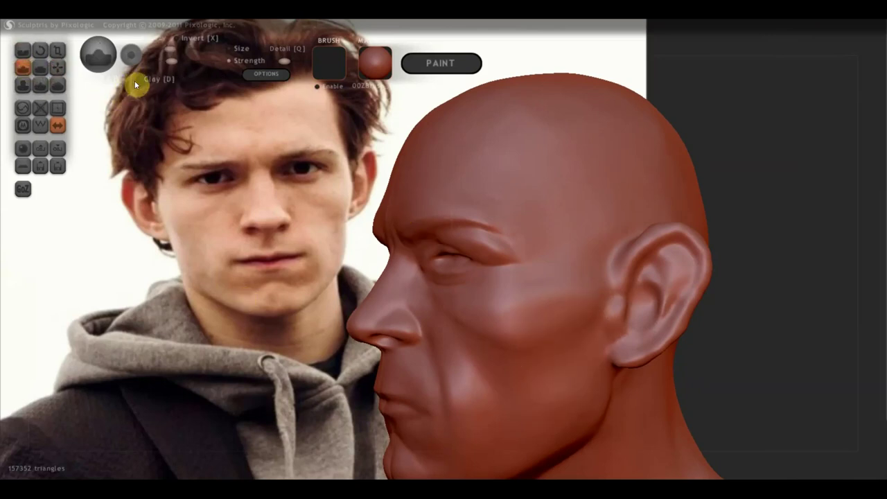
scroll(585, 346, "down", 3)
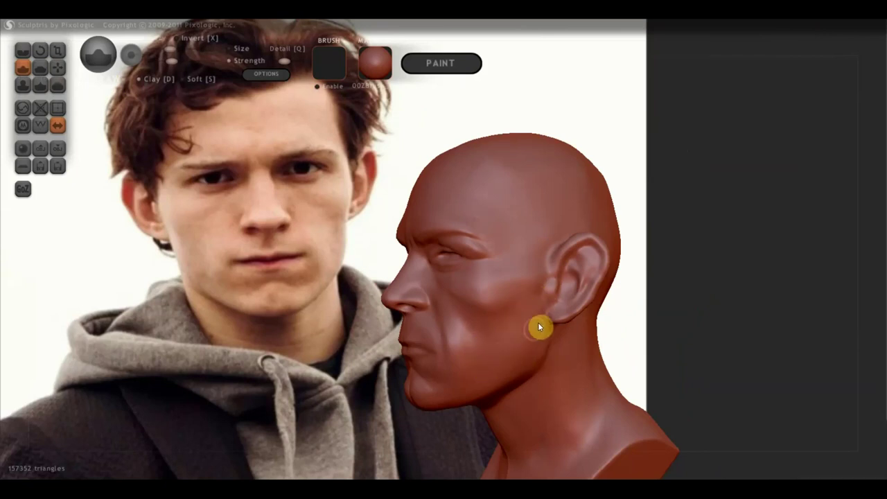
mouse_move(462, 404)
left_mouse_down()
mouse_move(460, 412)
mouse_move(610, 408)
mouse_move(624, 390)
left_mouse_up()
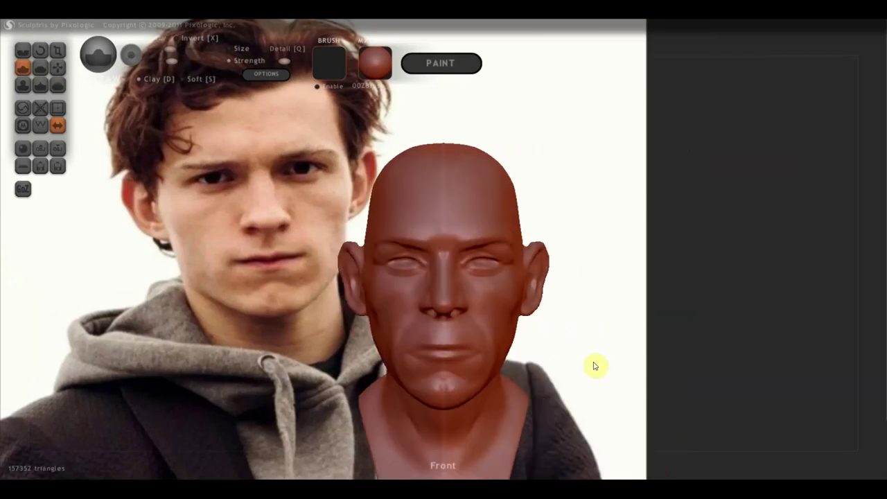
mouse_move(577, 361)
left_mouse_down()
mouse_move(586, 361)
mouse_move(578, 358)
left_mouse_up()
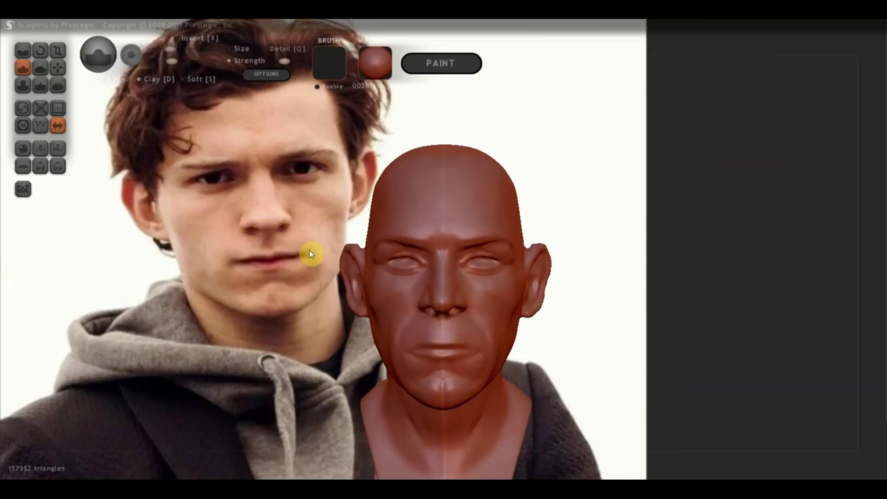
left_click(58, 67)
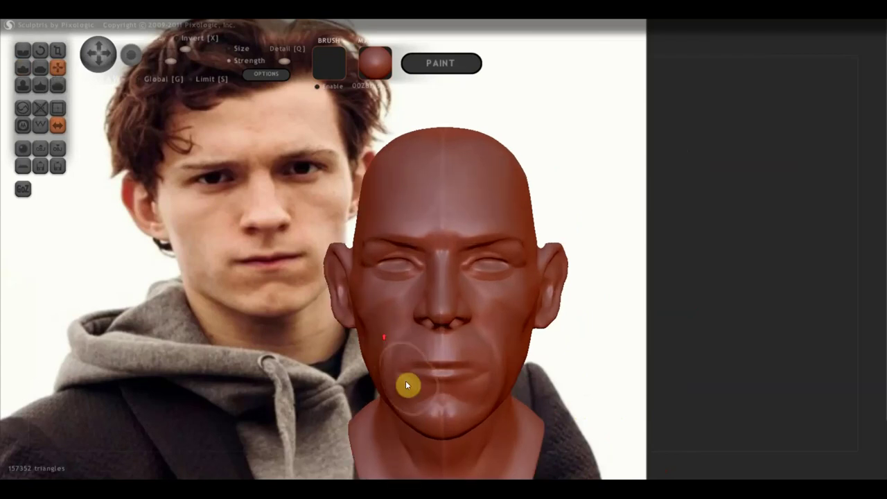
scroll(433, 400, "down", 3)
left_click_drag(435, 391, 425, 361)
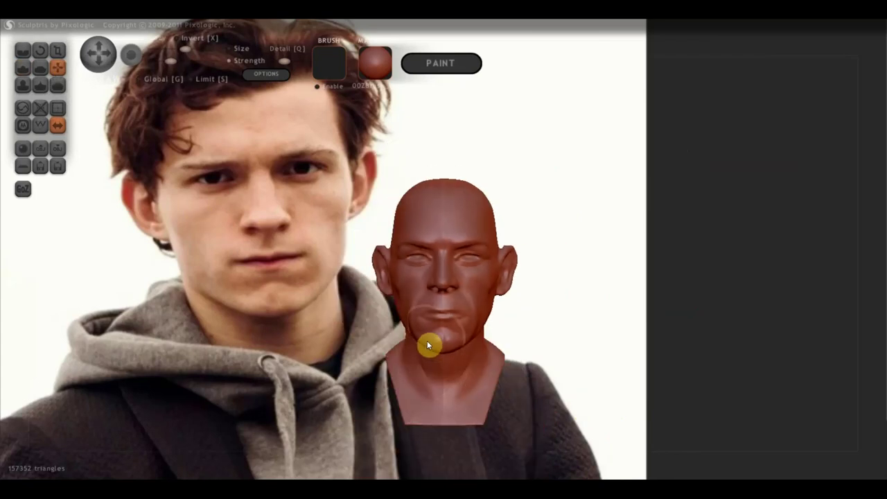
scroll(531, 301, "up", 2)
mouse_move(530, 301)
left_mouse_down()
mouse_move(311, 325)
mouse_move(328, 325)
left_mouse_up()
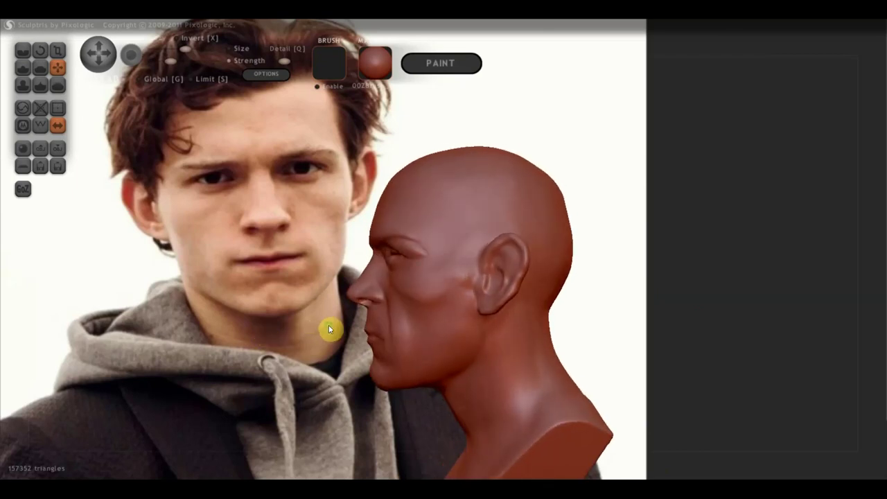
scroll(329, 325, "up", 2)
key("ctrl+z")
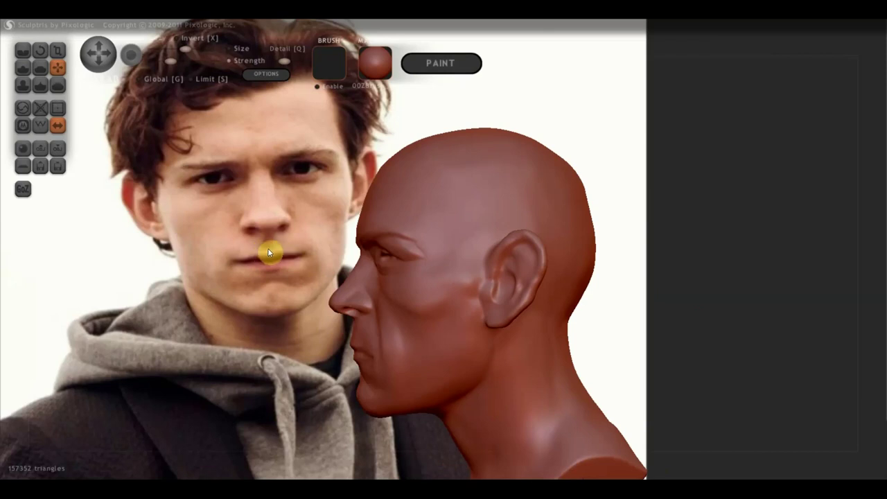
mouse_move(270, 257)
left_mouse_down()
mouse_move(392, 305)
mouse_move(480, 311)
mouse_move(451, 406)
left_mouse_up()
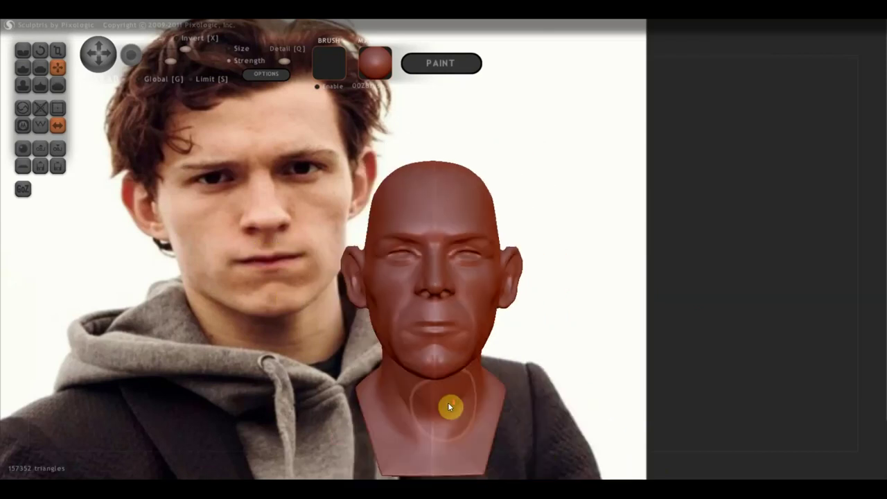
left_click_drag(548, 355, 458, 372, "shift")
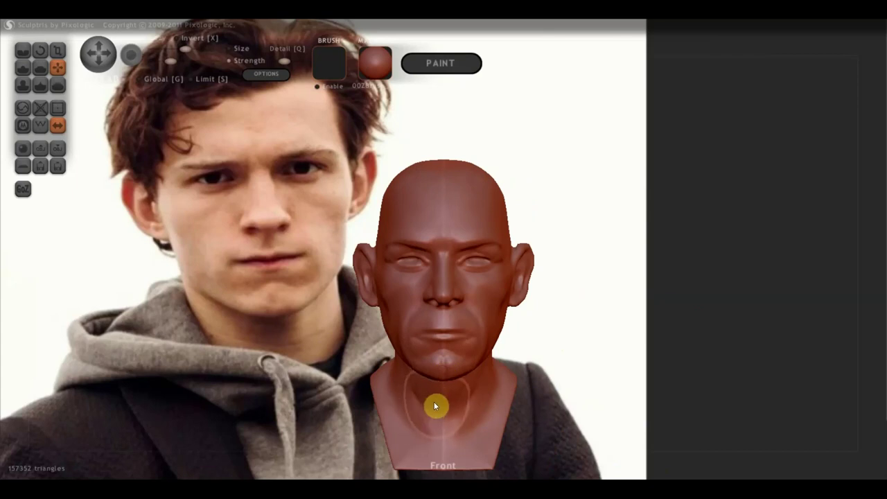
mouse_move(431, 392)
left_mouse_down()
mouse_move(412, 364)
mouse_move(420, 366)
left_mouse_up()
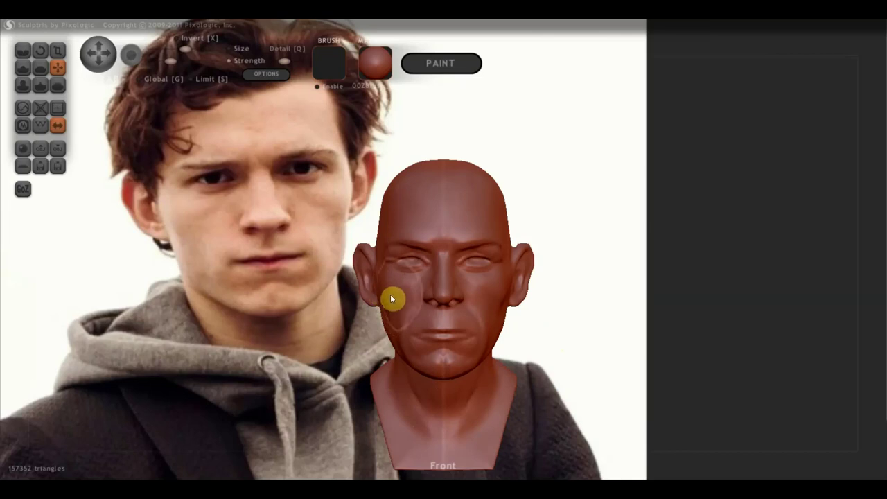
scroll(384, 291, "up", 2)
left_click_drag(383, 292, 377, 351)
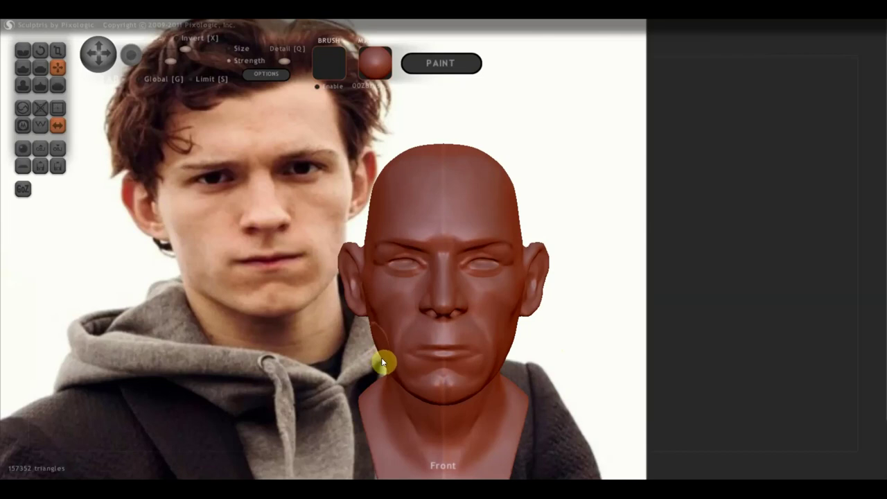
scroll(395, 390, "down", 2)
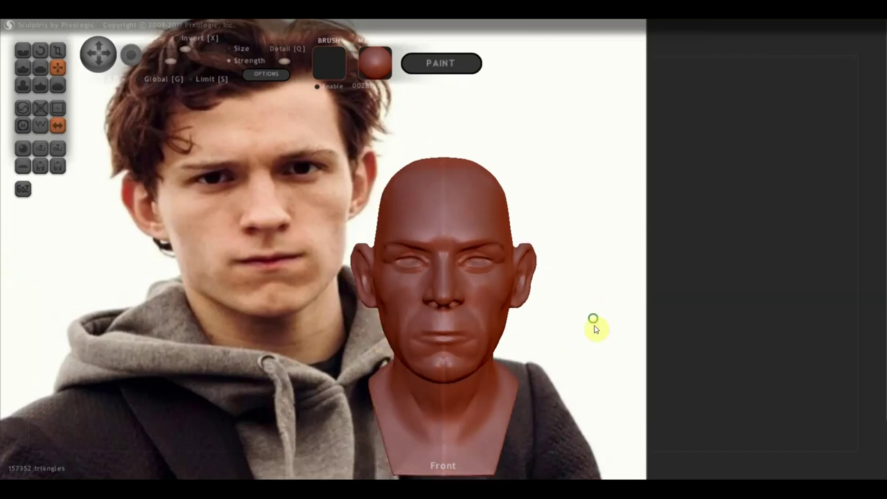
left_click_drag(593, 323, 592, 303)
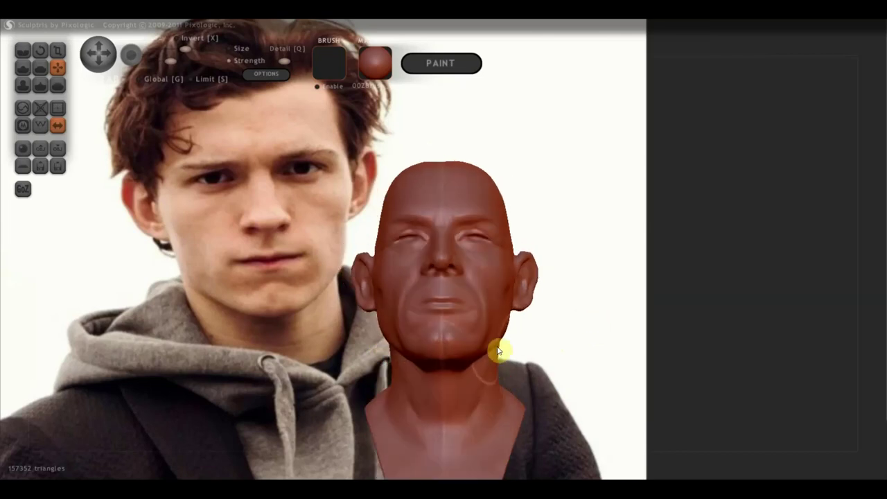
left_click_drag(520, 351, 544, 371)
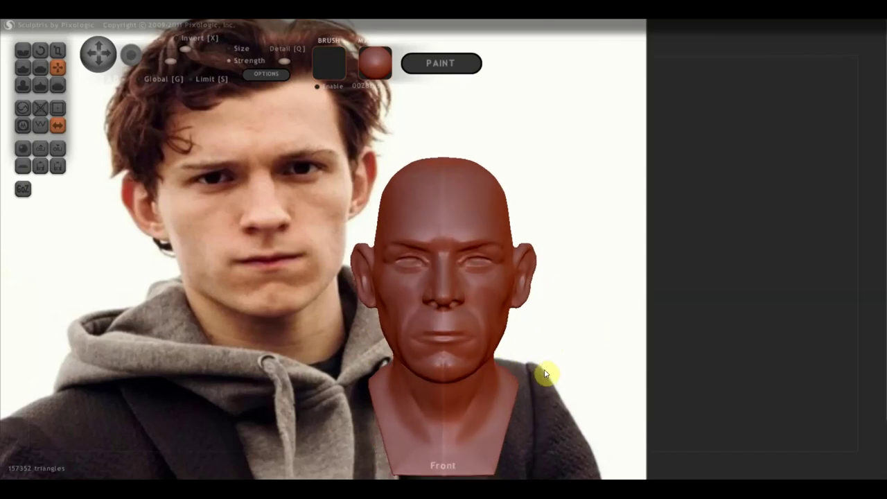
scroll(496, 262, "up", 1)
scroll(496, 262, "up", 1)
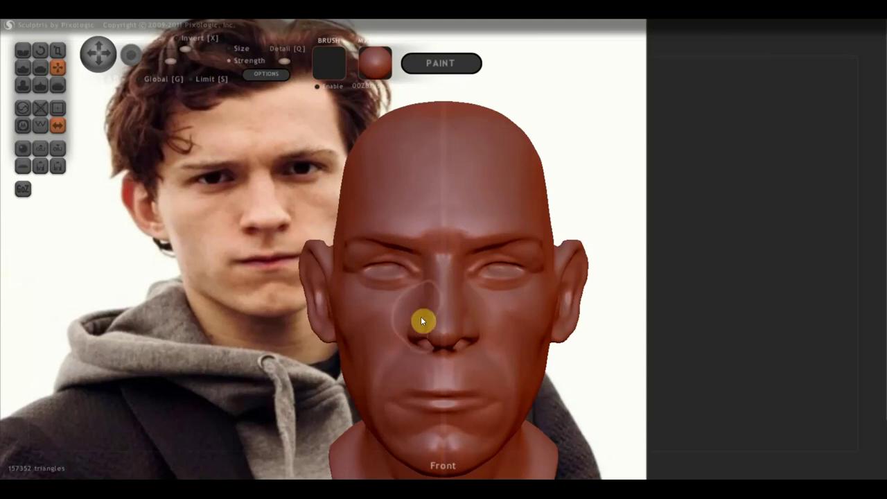
scroll(402, 307, "up", 1)
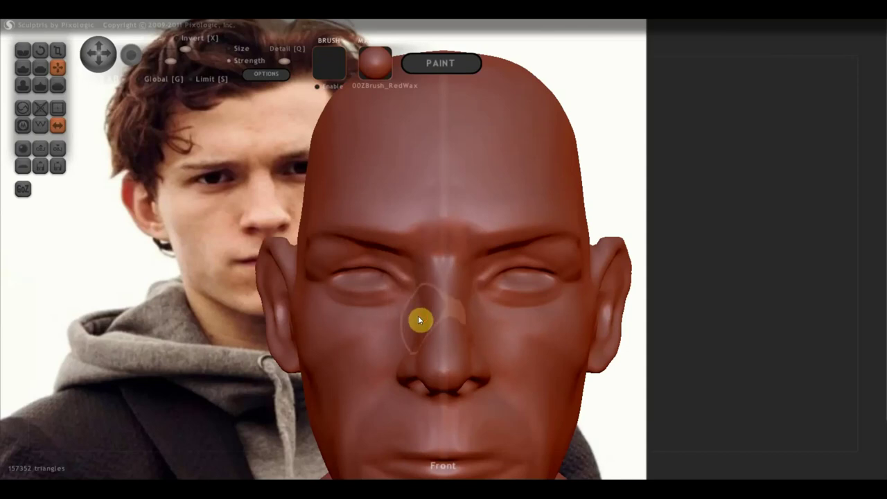
- Orbit around the head and raise the brow ridge above the eyes
mouse_move(418, 320)
right_mouse_down()
mouse_move(423, 306)
mouse_move(427, 329)
right_mouse_up()
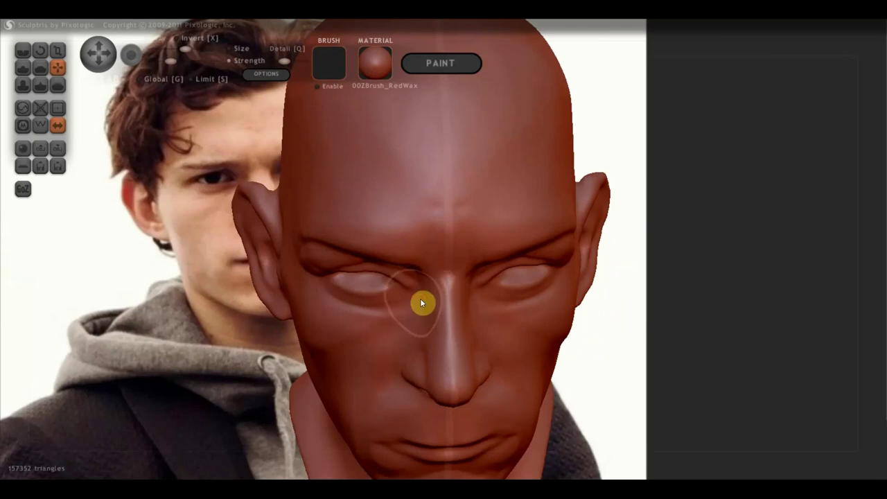
right_click_drag(422, 297, 570, 259)
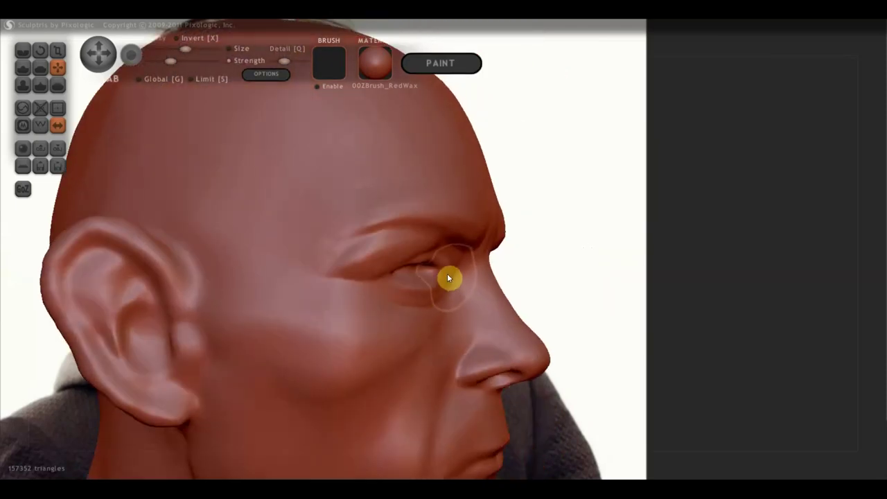
mouse_move(456, 264)
right_mouse_down()
mouse_move(352, 261)
mouse_move(344, 285)
mouse_move(281, 285)
mouse_move(302, 278)
right_mouse_up()
mouse_move(301, 278)
left_mouse_down()
mouse_move(337, 234)
mouse_move(389, 240)
mouse_move(395, 232)
mouse_move(372, 242)
mouse_move(397, 251)
mouse_move(408, 242)
left_mouse_up()
mouse_move(408, 242)
right_mouse_down()
mouse_move(393, 244)
mouse_move(529, 267)
mouse_move(453, 273)
right_mouse_up()
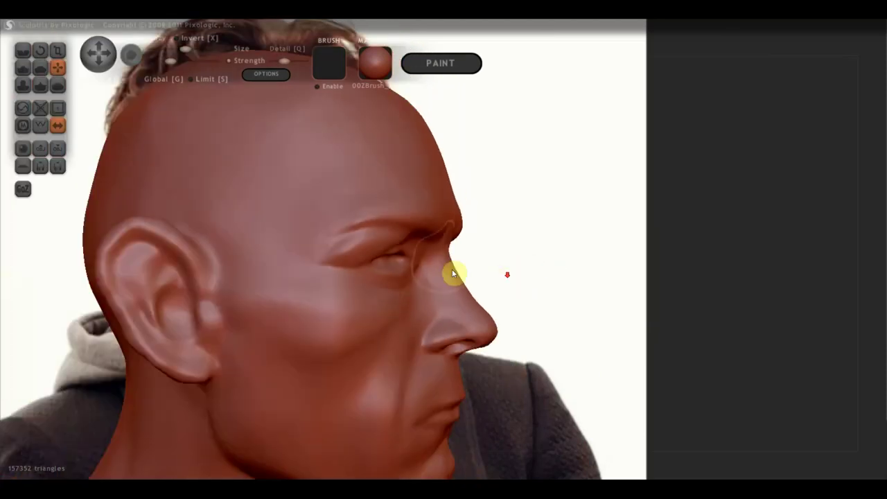
mouse_move(438, 234)
left_mouse_down()
mouse_move(429, 229)
mouse_move(447, 223)
mouse_move(432, 224)
mouse_move(445, 234)
left_mouse_up()
right_click_drag(446, 233, 470, 332)
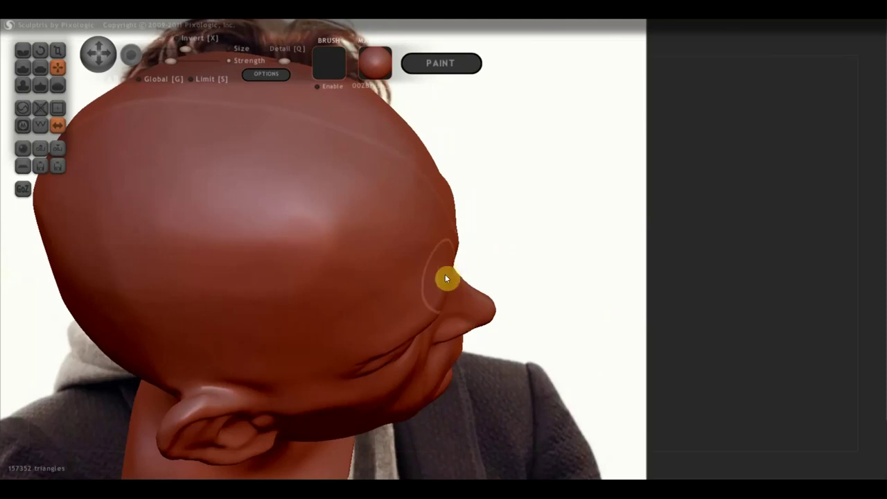
- Sculpt the crease above the eye and reshape the eye socket and eyelid
mouse_move(438, 279)
left_mouse_down()
mouse_move(440, 309)
mouse_move(398, 340)
mouse_move(407, 336)
left_mouse_up()
mouse_move(406, 337)
right_mouse_down()
mouse_move(402, 291)
mouse_move(309, 233)
mouse_move(271, 233)
right_mouse_up()
right_click_drag(564, 243, 617, 233, "shift")
scroll(375, 254, "up", 2)
mouse_move(375, 257)
left_mouse_down()
mouse_move(359, 264)
mouse_move(396, 273)
mouse_move(404, 266)
mouse_move(408, 281)
mouse_move(353, 232)
mouse_move(324, 240)
mouse_move(317, 254)
mouse_move(326, 226)
mouse_move(338, 232)
left_mouse_up()
- Inspect the head from above, then recenter it in a straight front view
mouse_move(371, 220)
right_mouse_down()
mouse_move(382, 259)
mouse_move(349, 244)
mouse_move(356, 197)
right_mouse_up()
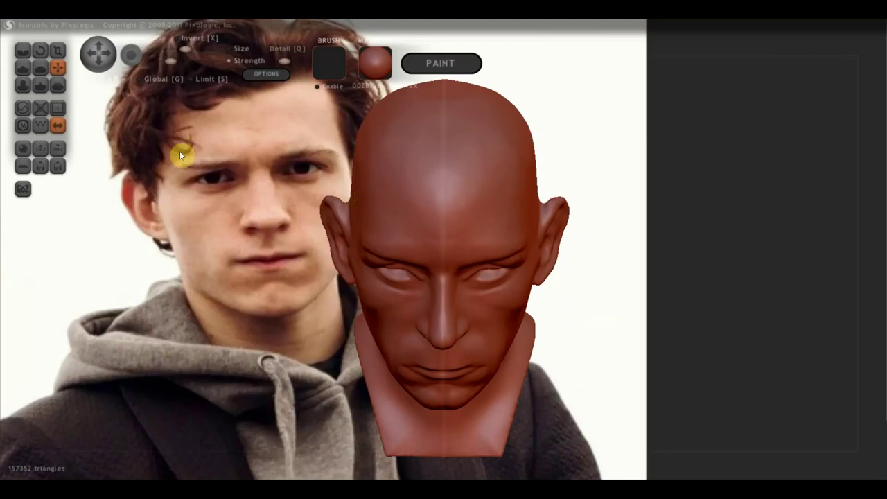
left_click_drag(182, 150, 370, 248)
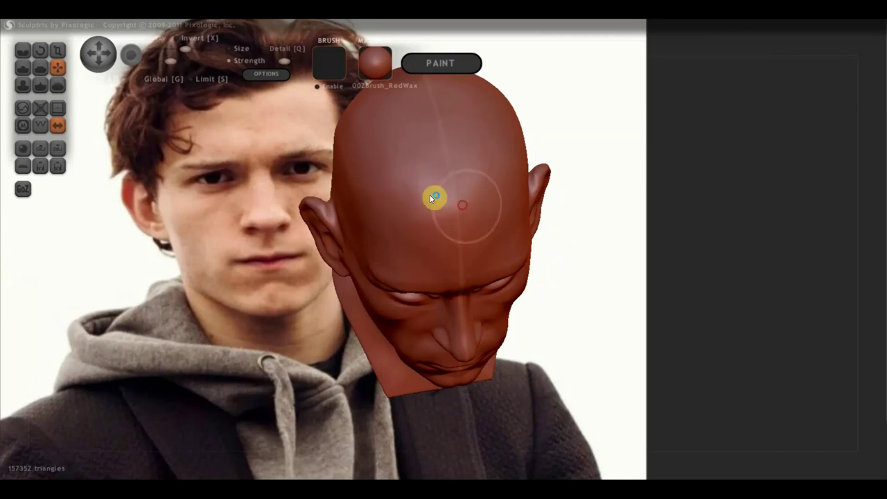
mouse_move(444, 189)
left_mouse_down()
mouse_move(521, 243)
mouse_move(588, 212)
left_mouse_up()
scroll(589, 214, "up", 2)
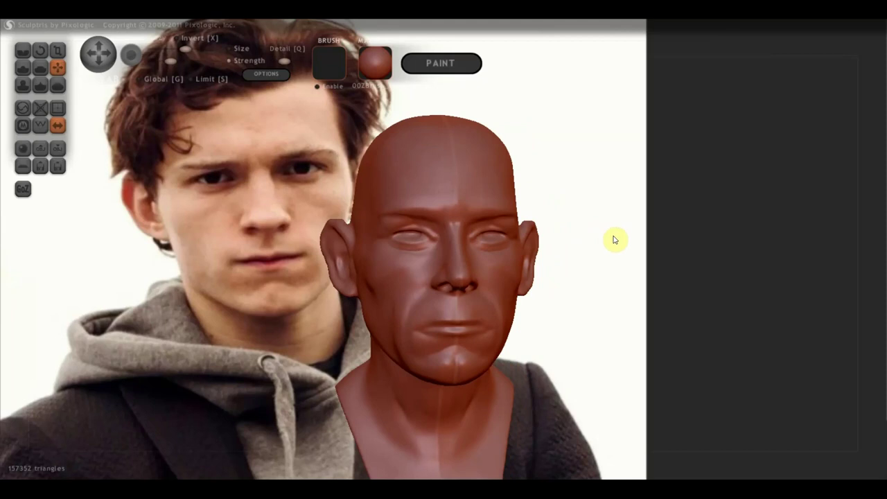
left_click_drag(616, 240, 589, 200, "alt")
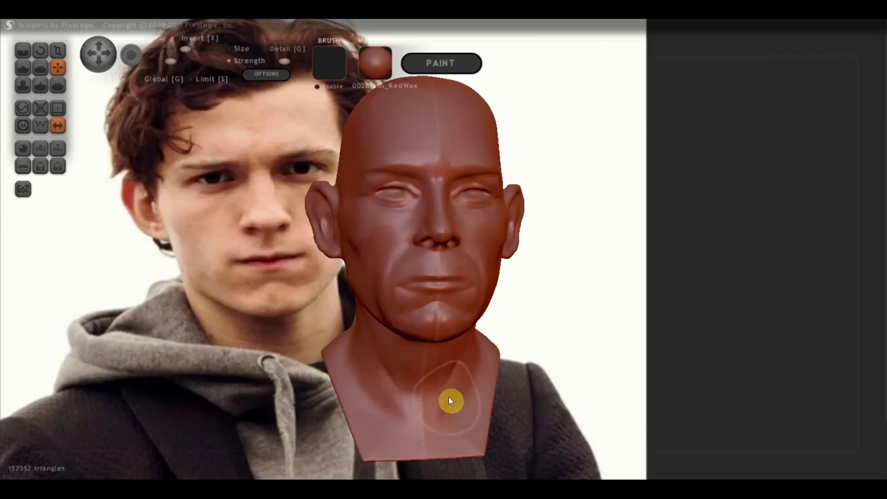
left_click(26, 47)
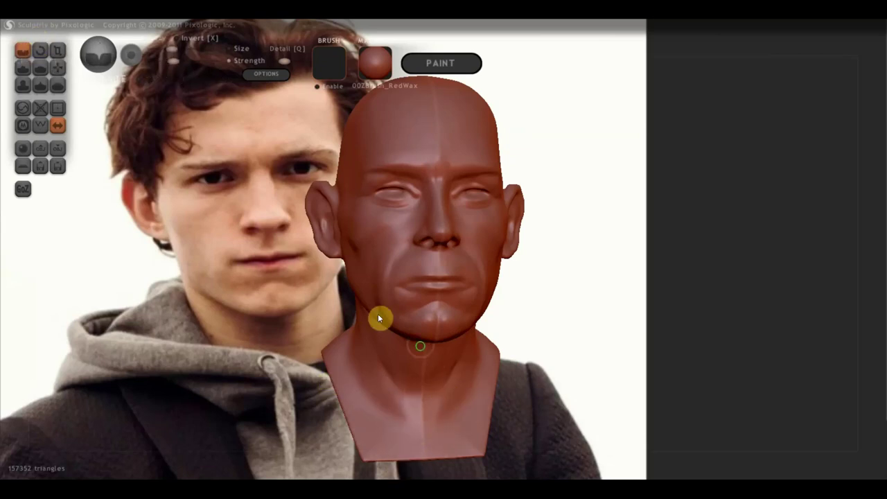
- Turn the bust to a straight front view and enable Clay mode
right_click_drag(378, 314, 413, 355)
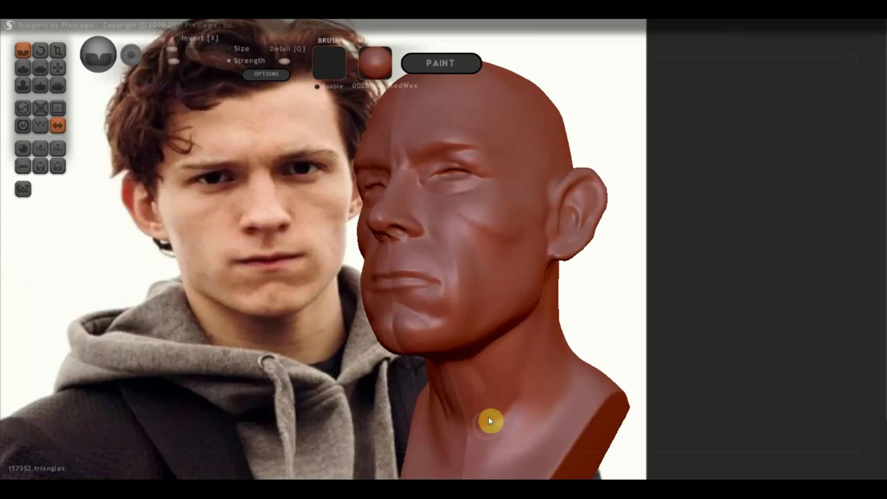
mouse_move(453, 438)
right_mouse_down()
mouse_move(529, 453)
mouse_move(499, 457)
right_mouse_up()
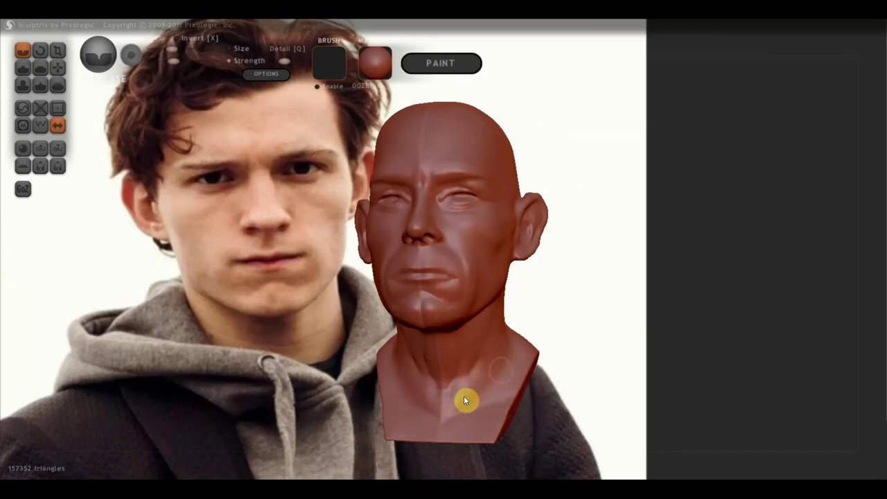
right_click_drag(514, 380, 607, 363)
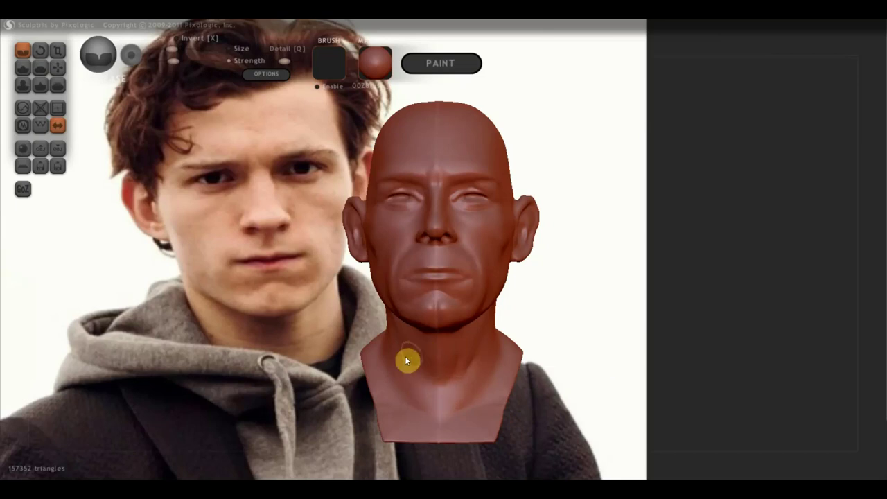
left_click(23, 67)
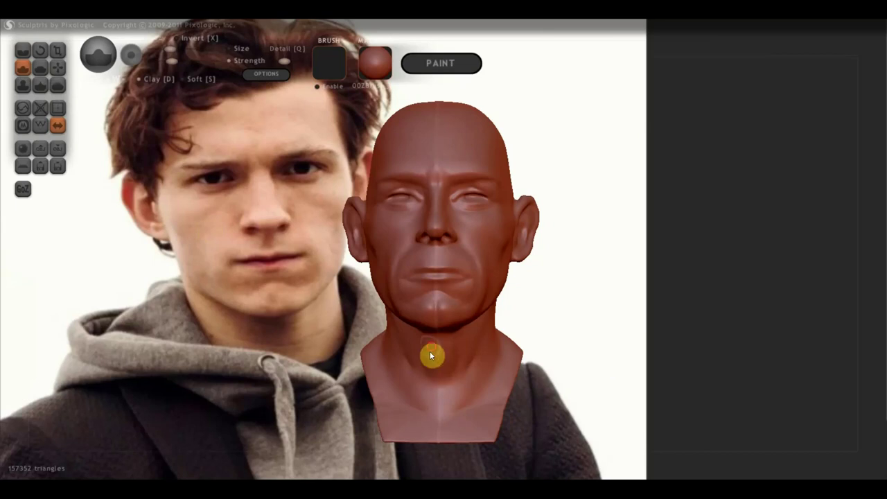
- Zoom into the ear and add small clay bulges in the upper ear bowl
mouse_move(447, 380)
right_mouse_down()
mouse_move(486, 366)
mouse_move(447, 358)
right_mouse_up()
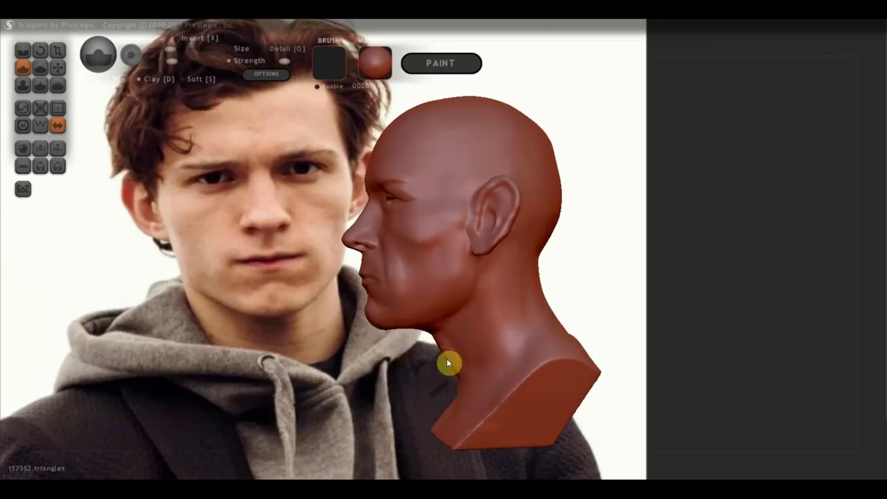
scroll(549, 211, "up", 2)
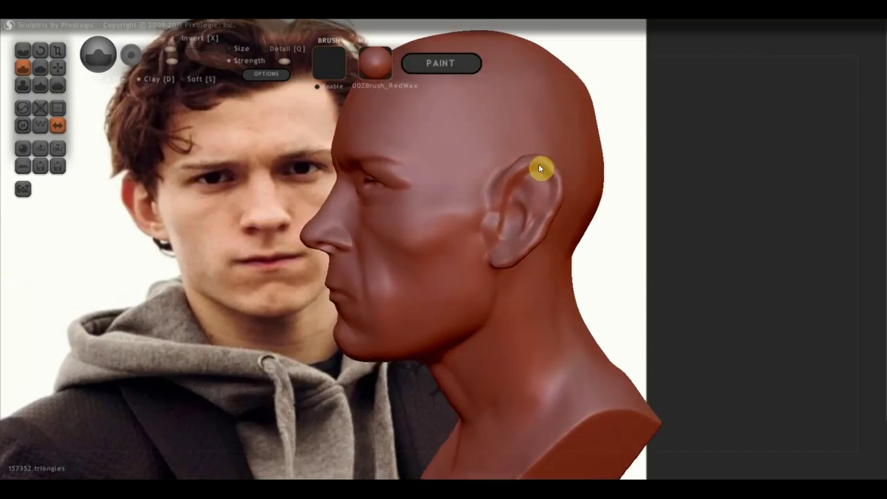
mouse_move(533, 163)
right_mouse_down()
mouse_move(588, 173)
mouse_move(507, 208)
right_mouse_up()
scroll(410, 249, "up", 2)
scroll(448, 220, "up", 2)
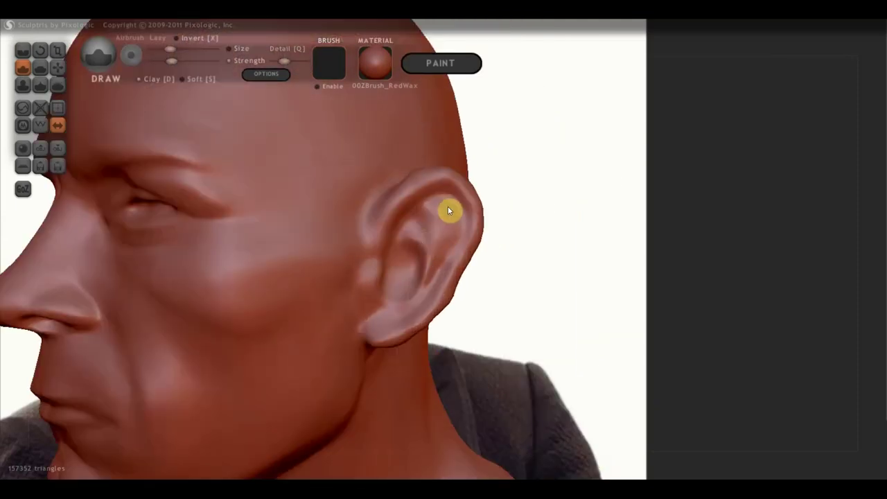
mouse_move(445, 205)
left_mouse_down()
mouse_move(455, 226)
mouse_move(454, 200)
mouse_move(446, 208)
mouse_move(453, 240)
mouse_move(439, 260)
mouse_move(454, 211)
mouse_move(465, 220)
mouse_move(452, 196)
mouse_move(464, 231)
mouse_move(459, 213)
left_mouse_up()
left_click(427, 214)
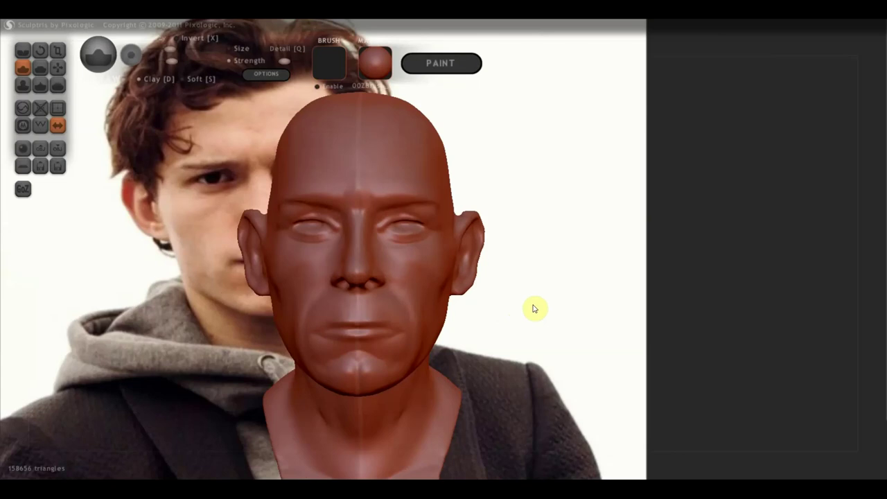
left_click_drag(538, 303, 534, 300, "shift")
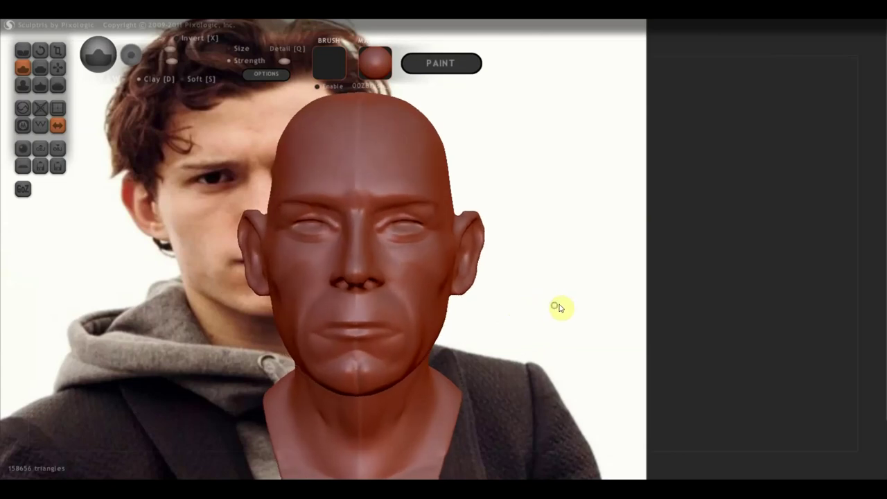
left_click_drag(586, 309, 686, 294, "alt")
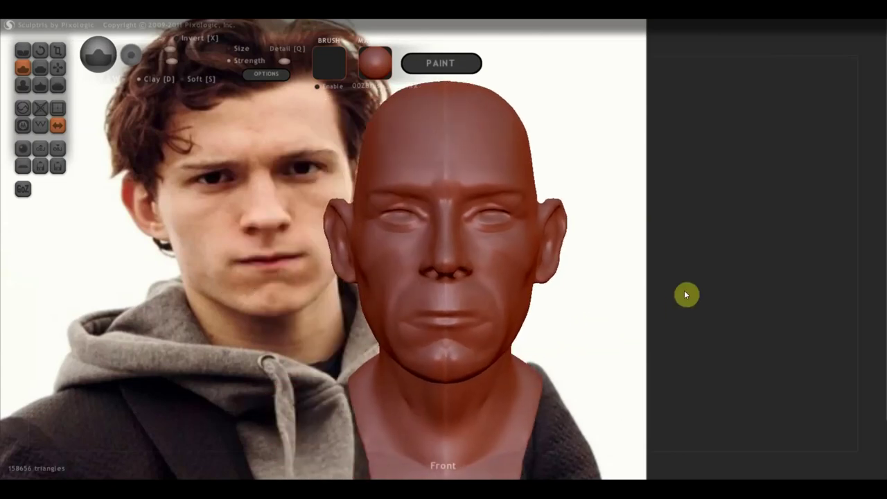
left_click(57, 67)
scroll(503, 195, "up", 3)
mouse_move(503, 196)
right_mouse_down()
mouse_move(564, 227)
mouse_move(530, 242)
mouse_move(665, 274)
right_mouse_up()
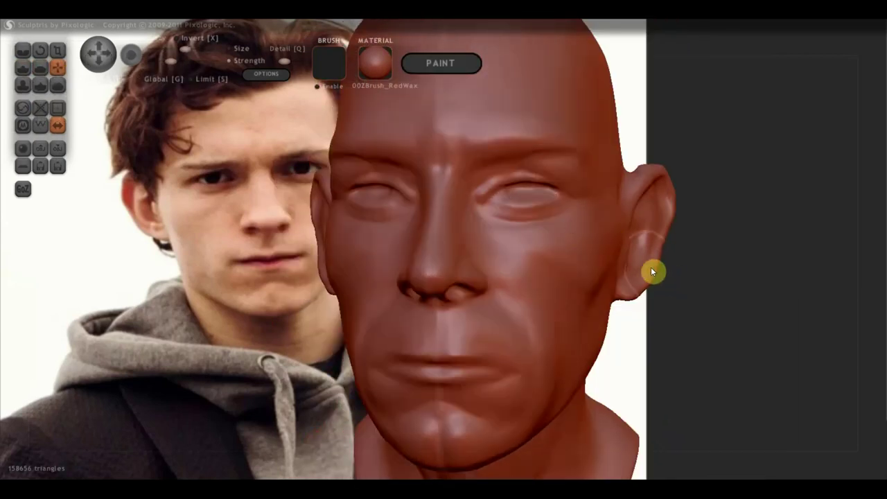
left_click_drag(660, 182, 653, 180)
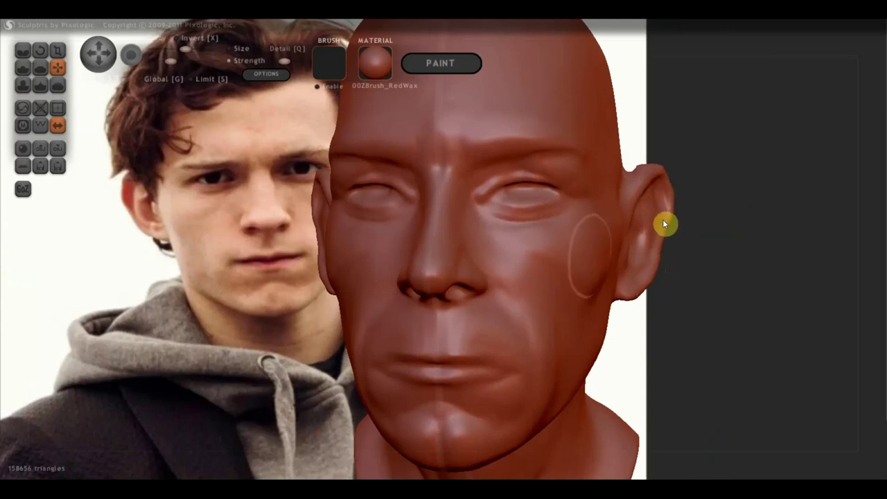
scroll(662, 219, "down", 5)
right_click_drag(555, 281, 548, 289)
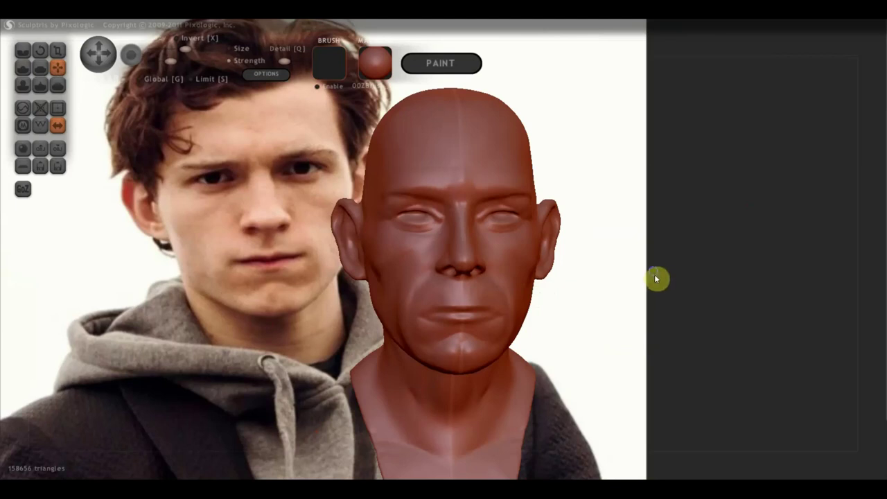
left_click_drag(654, 275, 650, 274, "shift")
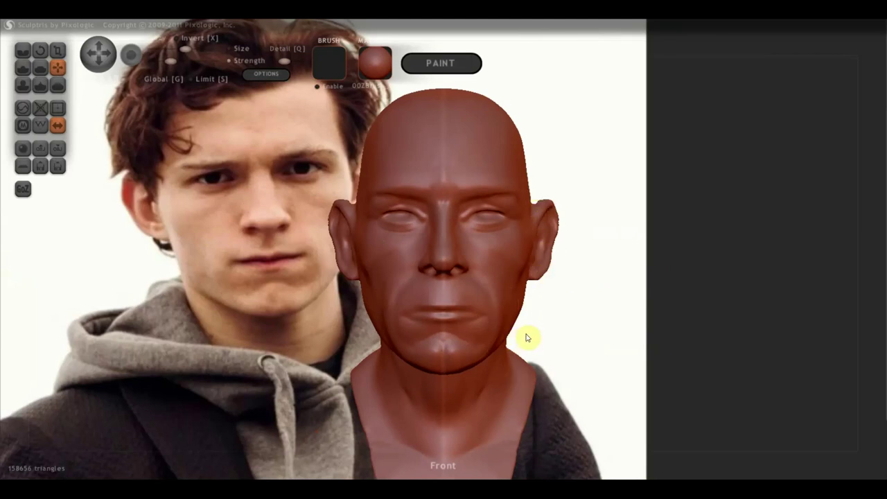
left_click_drag(585, 254, 487, 252)
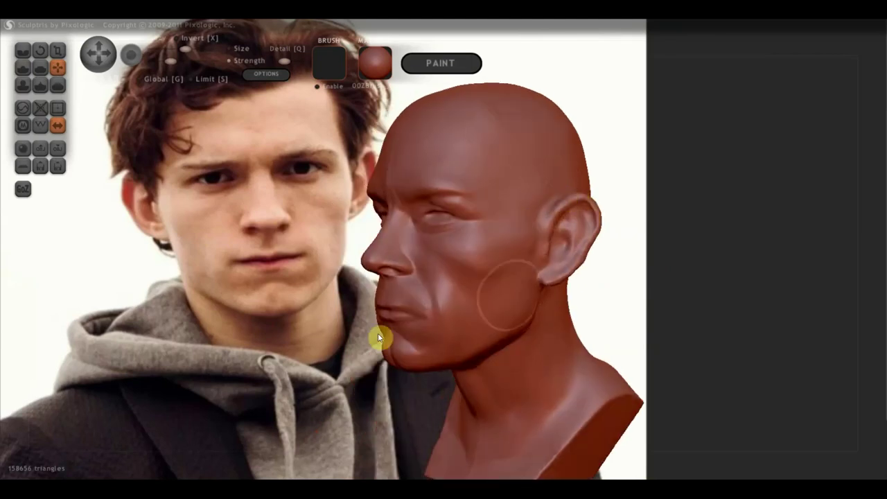
left_click_drag(427, 311, 511, 291)
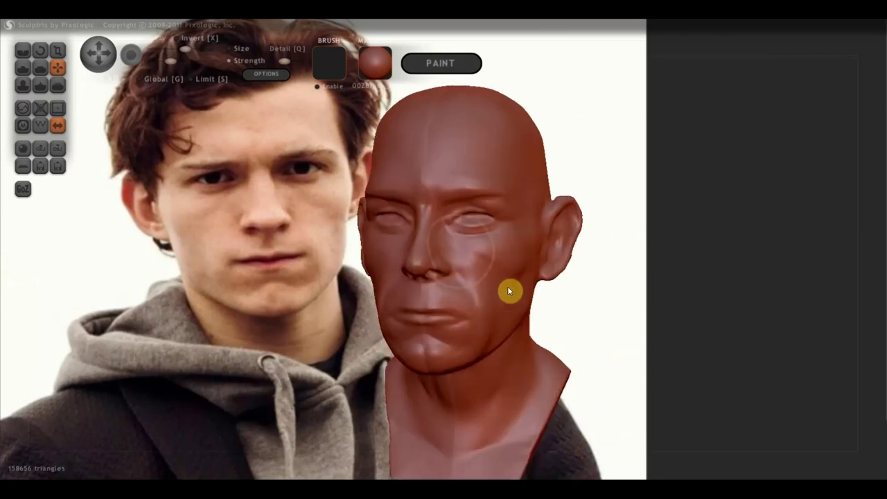
left_click_drag(490, 259, 527, 254)
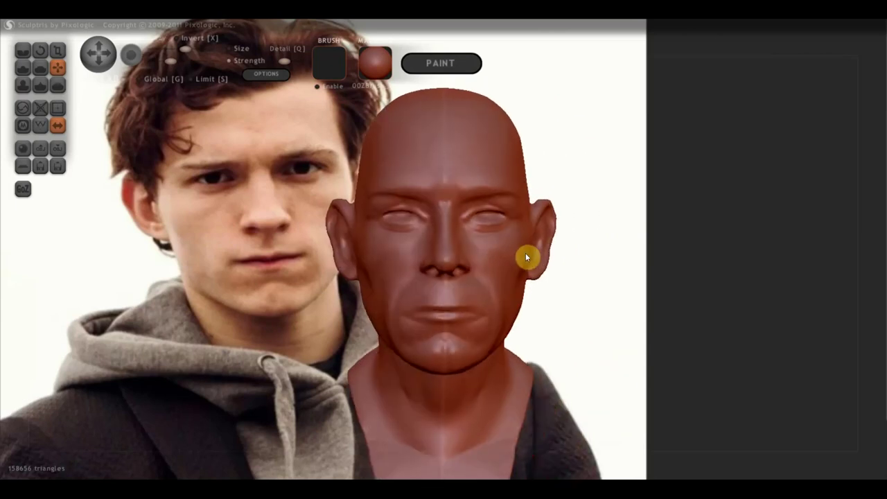
left_click_drag(604, 301, 607, 311, "shift")
scroll(551, 333, "up", 2)
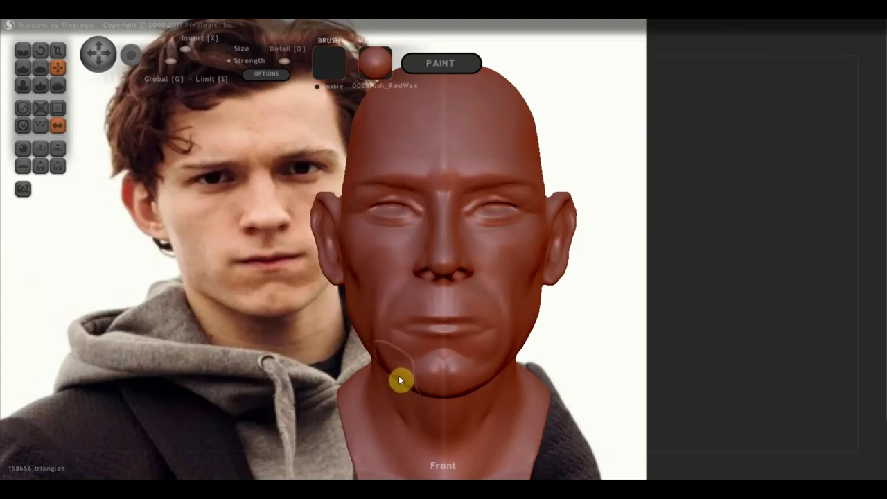
right_click_drag(387, 345, 519, 340)
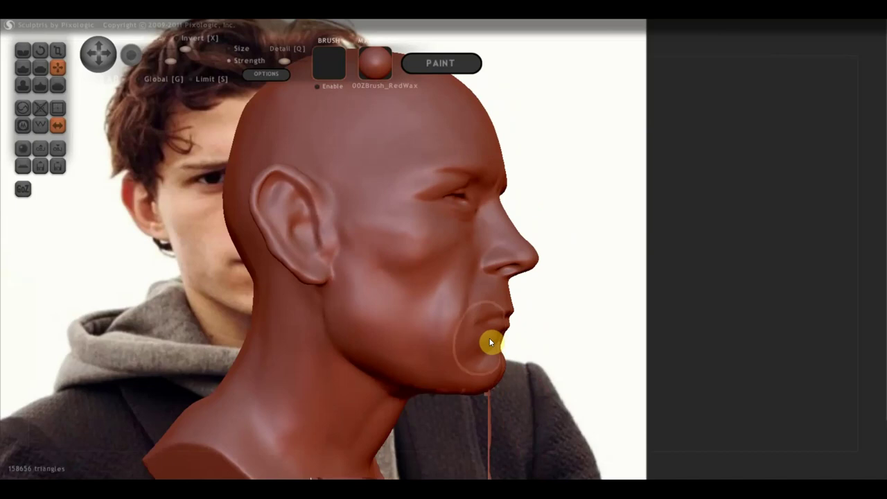
right_click_drag(408, 277, 328, 282)
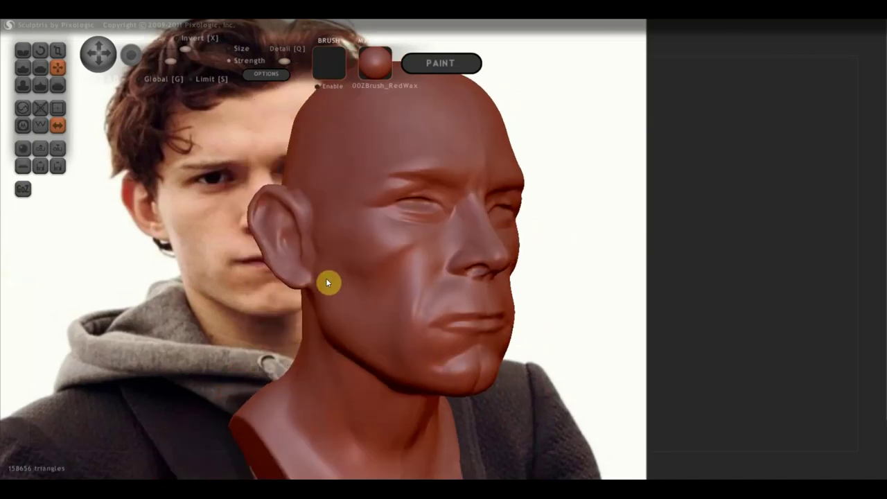
left_click(23, 67)
- Build up the cheek and the mouth-corner fold with several clay strokes
scroll(415, 355, "up", 3)
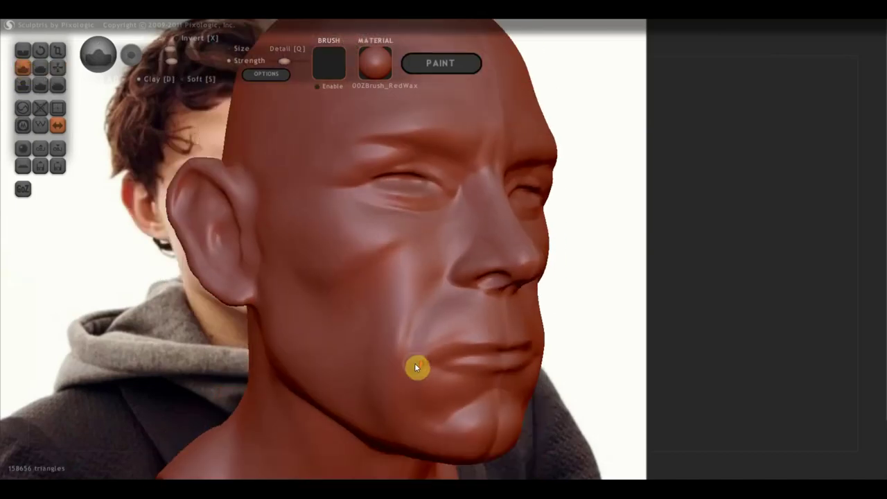
scroll(416, 367, "down", 2)
right_click_drag(414, 367, 513, 355, "alt")
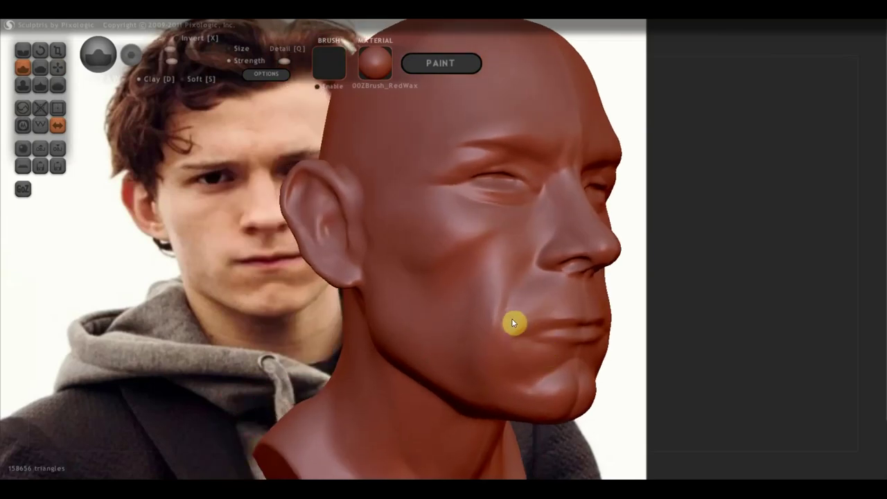
mouse_move(537, 298)
left_mouse_down()
mouse_move(522, 291)
mouse_move(512, 324)
left_mouse_up()
left_click_drag(515, 326, 508, 338)
left_click_drag(515, 274, 502, 285)
left_click_drag(510, 255, 522, 259)
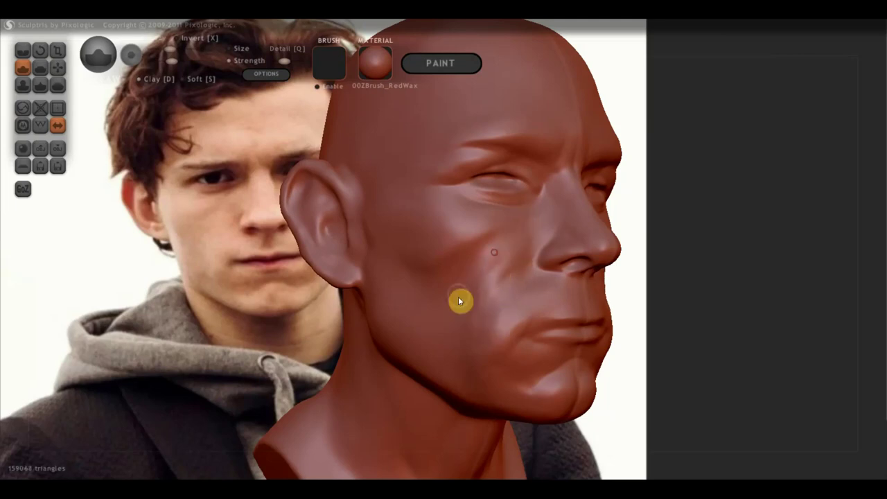
mouse_move(505, 251)
left_mouse_down()
mouse_move(455, 319)
mouse_move(496, 259)
left_mouse_up()
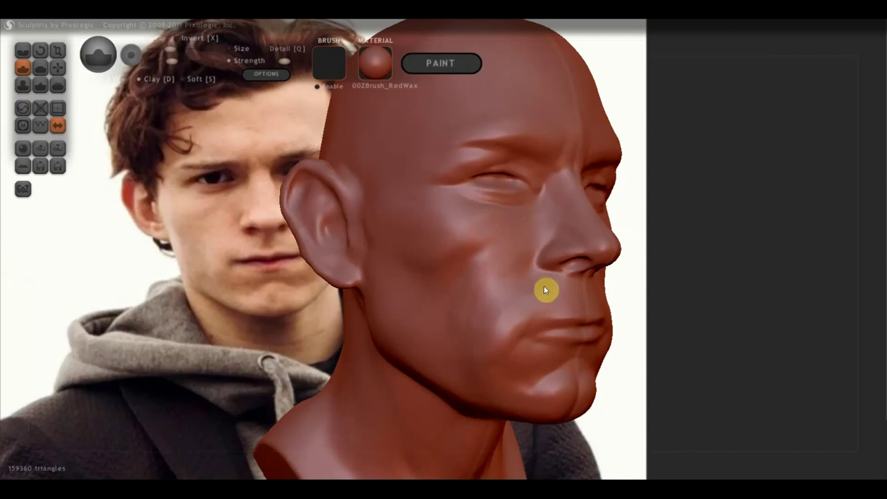
- Add clay near the lower lip, on the chin and along the jawline
left_click_drag(545, 287, 536, 293)
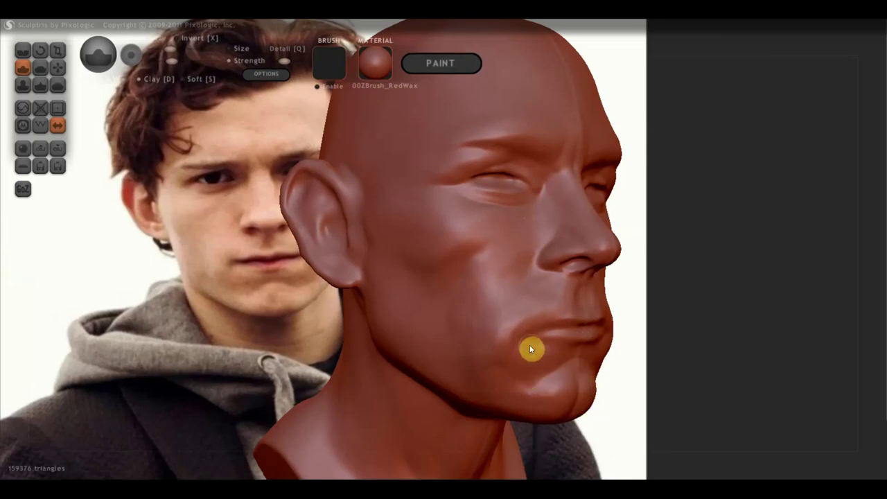
left_click_drag(524, 361, 535, 370)
mouse_move(473, 392)
left_mouse_down()
mouse_move(427, 378)
mouse_move(509, 408)
left_mouse_up()
right_click_drag(458, 380, 530, 379)
mouse_move(463, 361)
left_mouse_down()
mouse_move(511, 399)
mouse_move(558, 410)
left_mouse_up()
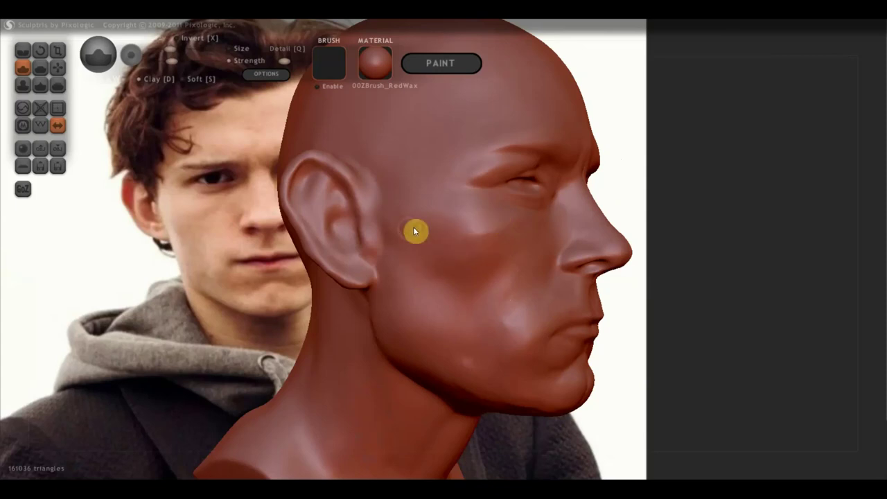
mouse_move(438, 242)
right_mouse_down()
mouse_move(384, 257)
mouse_move(422, 247)
right_mouse_up()
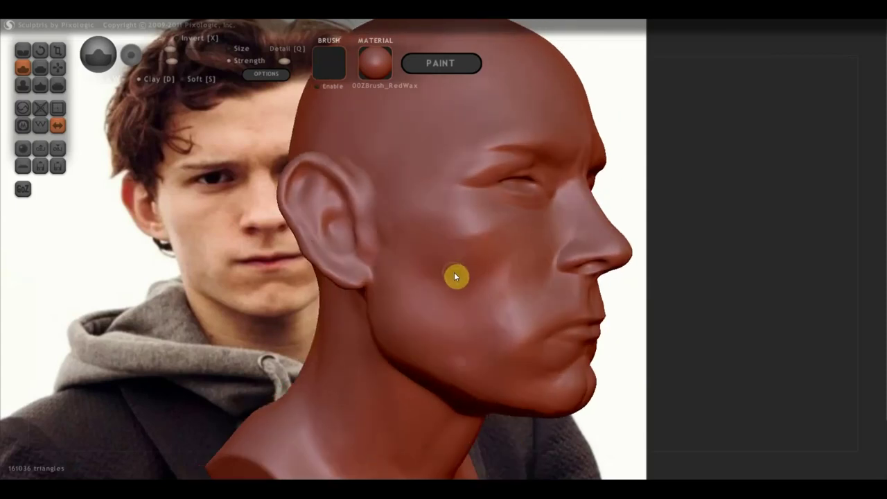
- Build up the cheek below the eye with several sweeping clay strokes
mouse_move(503, 261)
left_mouse_down()
mouse_move(432, 264)
mouse_move(459, 247)
left_mouse_up()
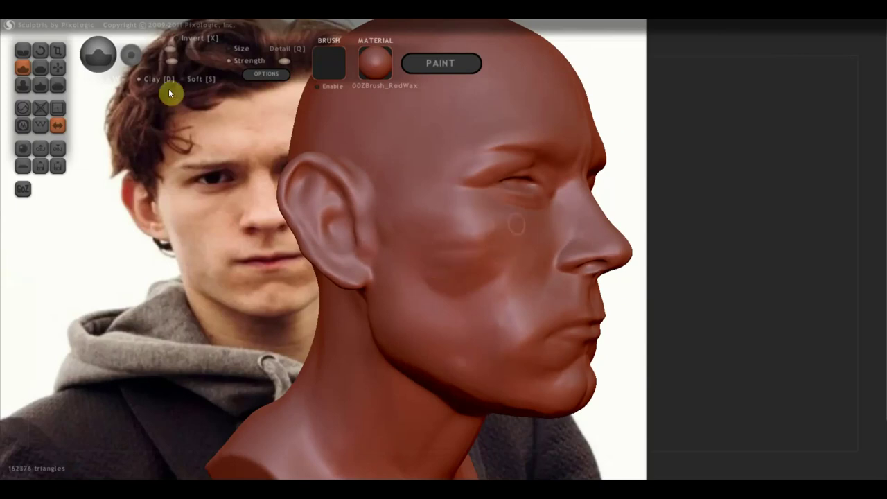
right_click_drag(540, 238, 483, 265)
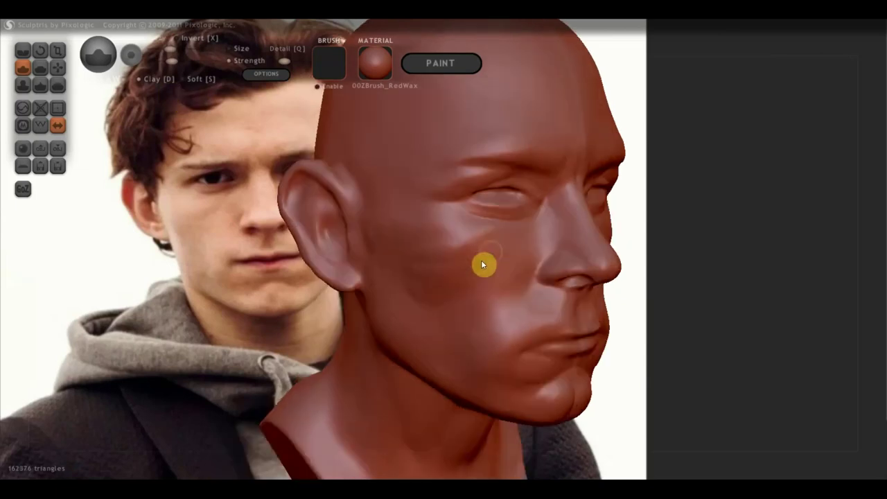
left_click_drag(523, 230, 447, 263)
left_click_drag(499, 237, 415, 233)
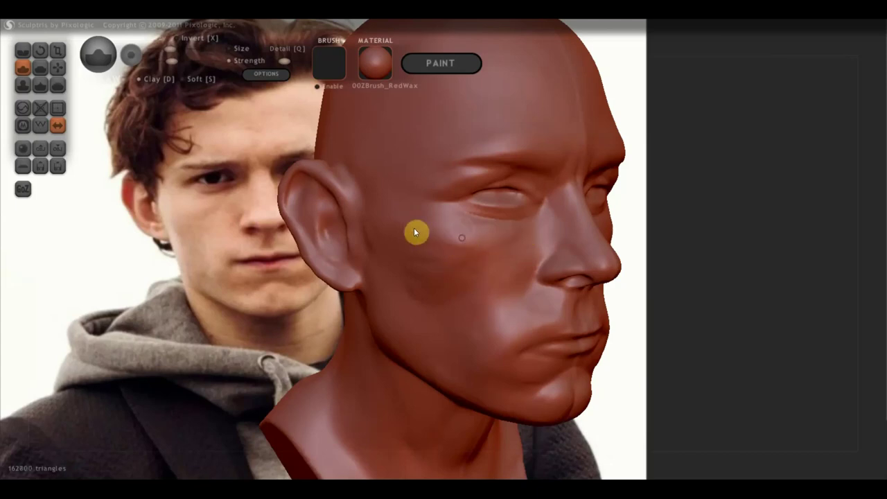
left_click_drag(511, 240, 435, 257)
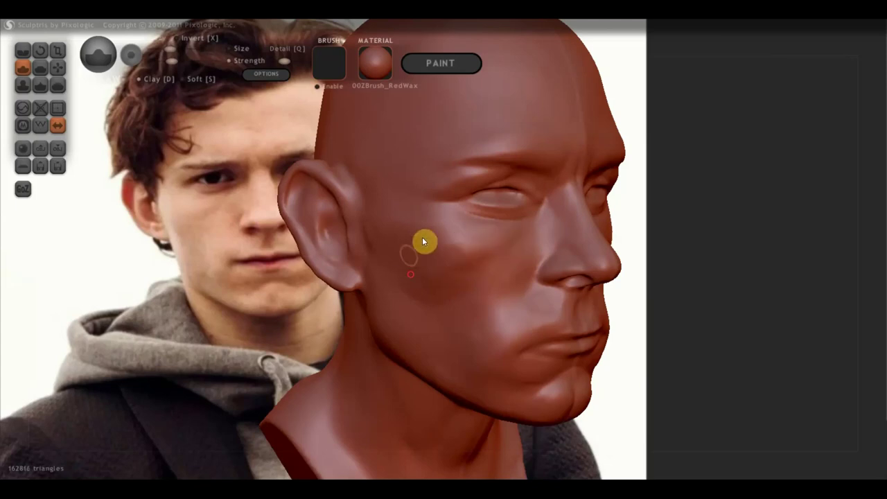
mouse_move(380, 236)
left_mouse_down()
mouse_move(395, 263)
mouse_move(390, 233)
mouse_move(409, 231)
mouse_move(453, 257)
mouse_move(416, 252)
mouse_move(402, 224)
left_mouse_up()
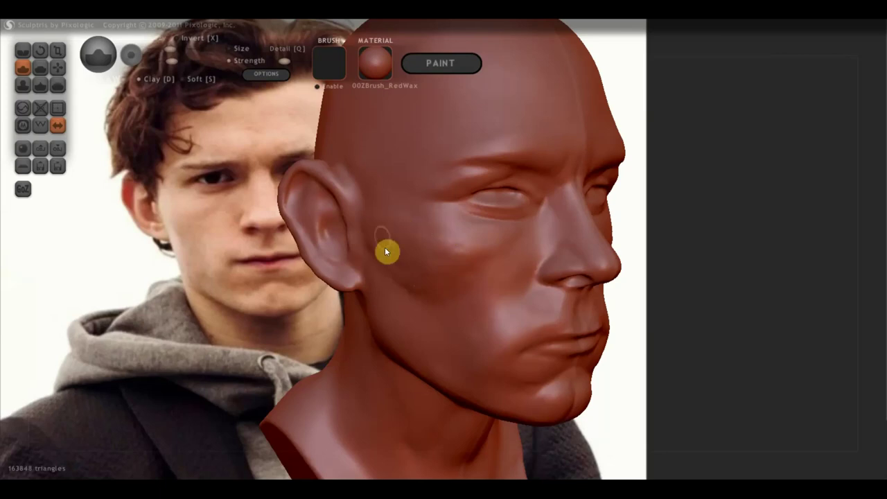
- Sculpt below the ear and beside the nose, then turn the head to face front
mouse_move(381, 286)
left_mouse_down()
mouse_move(370, 305)
mouse_move(380, 260)
mouse_move(397, 316)
mouse_move(416, 325)
mouse_move(434, 354)
left_mouse_up()
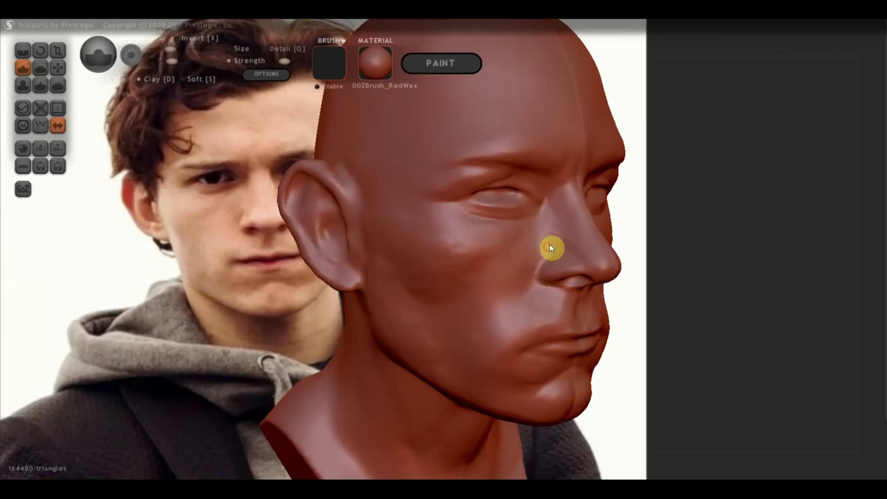
left_click_drag(514, 277, 496, 293)
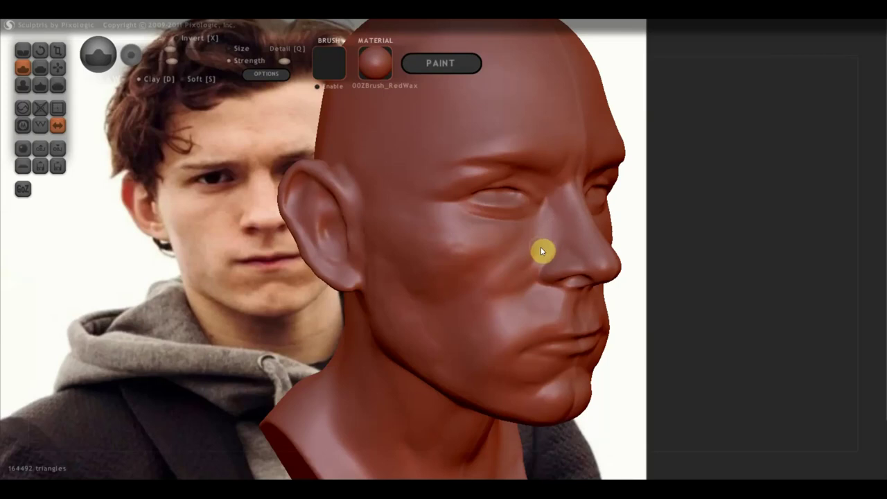
left_click_drag(545, 224, 520, 251)
left_click_drag(744, 325, 663, 309)
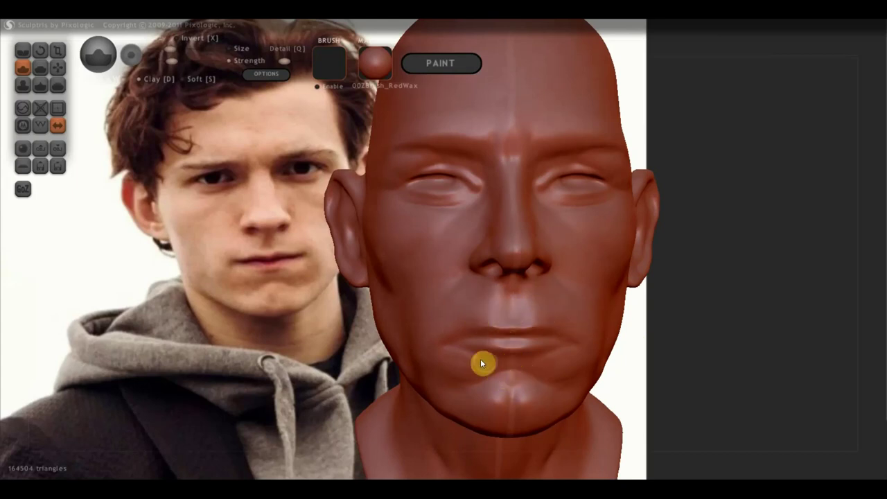
- Build up clay across the chin with the Draw brush
mouse_move(489, 394)
left_mouse_down()
mouse_move(477, 403)
mouse_move(470, 395)
mouse_move(489, 427)
mouse_move(505, 410)
mouse_move(488, 431)
mouse_move(505, 402)
left_mouse_up()
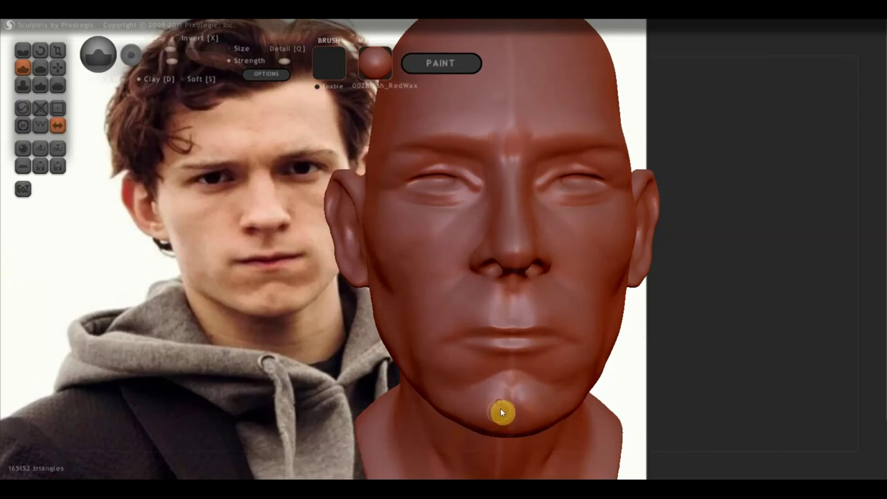
mouse_move(546, 391)
right_mouse_down()
mouse_move(619, 379)
mouse_move(517, 359)
right_mouse_up()
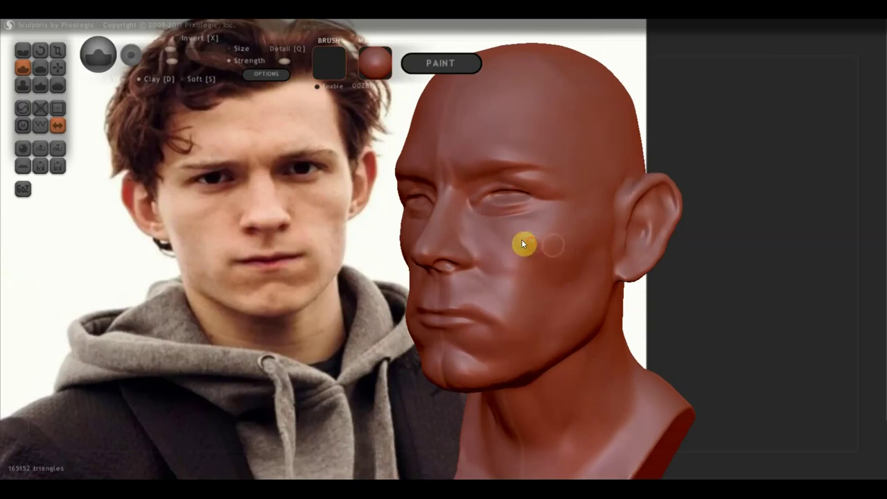
mouse_move(538, 284)
right_mouse_down()
mouse_move(503, 298)
mouse_move(504, 310)
mouse_move(560, 295)
right_mouse_up()
- Crease fine lines beside the mouth, on the lower cheek and along the lower jaw
left_click(22, 50)
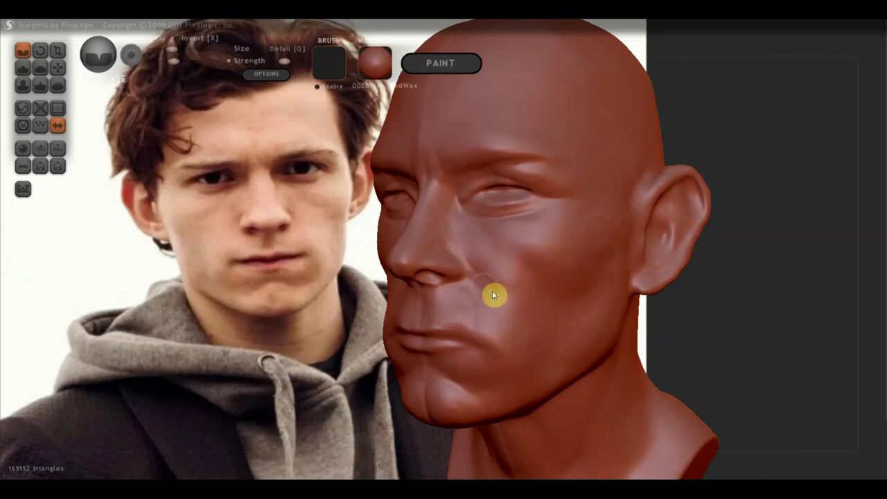
mouse_move(485, 297)
left_mouse_down()
mouse_move(496, 300)
mouse_move(505, 381)
left_mouse_up()
mouse_move(514, 369)
right_mouse_down()
mouse_move(489, 364)
mouse_move(505, 334)
right_mouse_up()
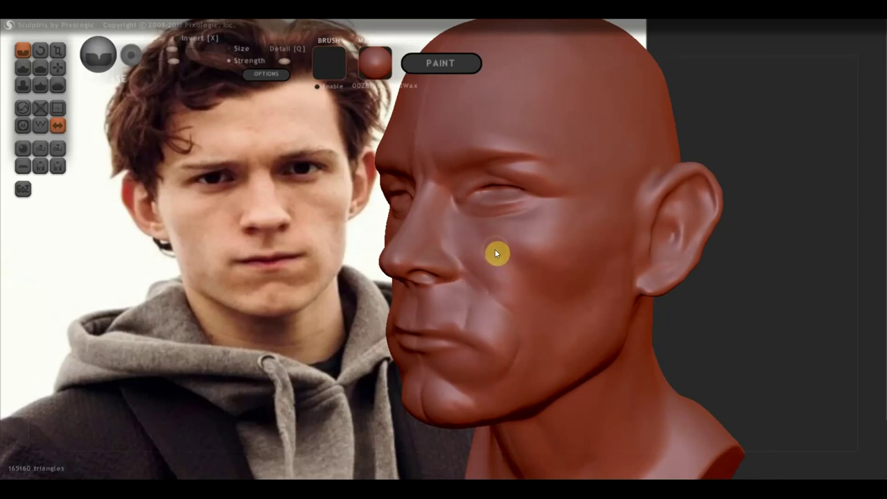
left_click_drag(556, 283, 565, 331)
mouse_move(570, 310)
left_mouse_down()
mouse_move(543, 378)
mouse_move(560, 384)
left_mouse_up()
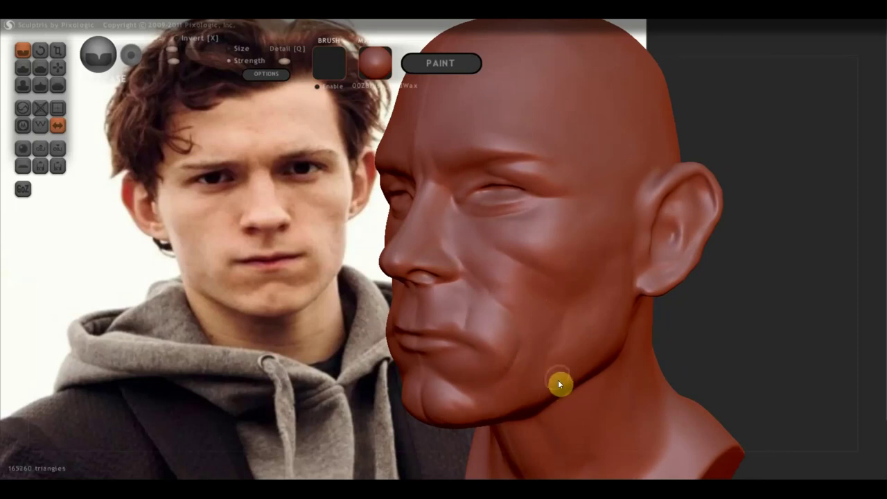
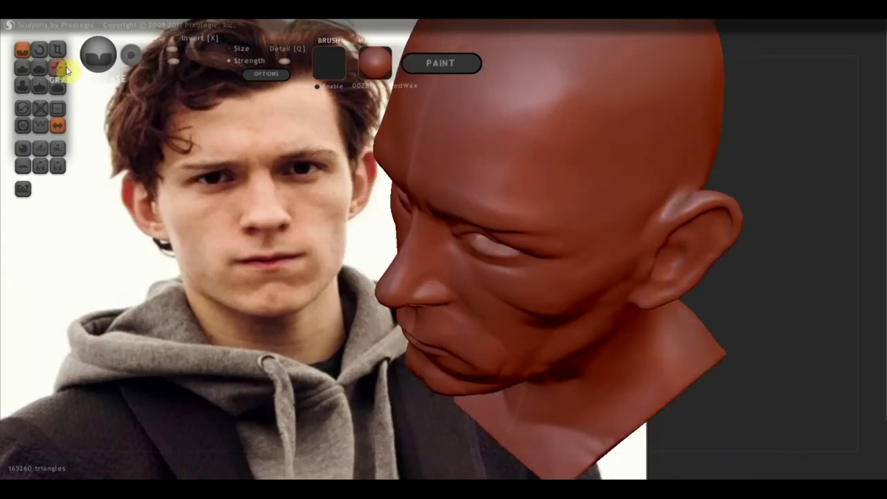
- With the Grab tool, pull the right jaw and cheek below the ear to match the reference
left_click(58, 67)
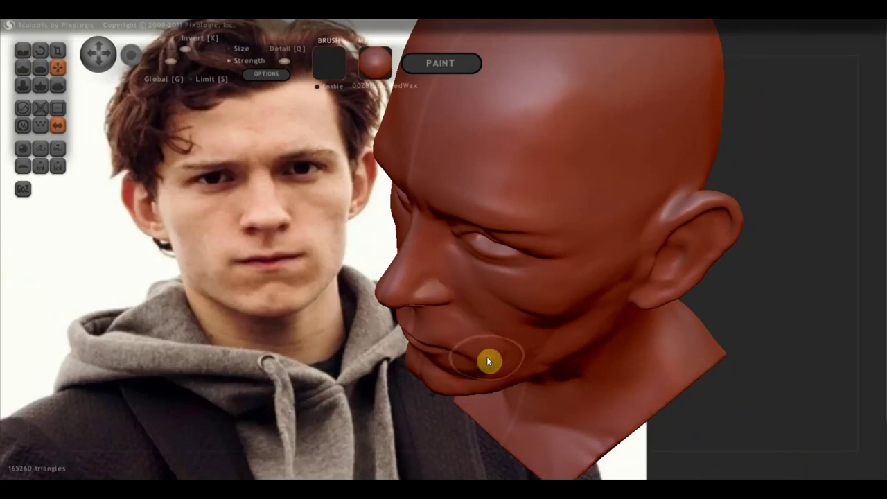
mouse_move(491, 362)
right_mouse_down()
mouse_move(621, 293)
mouse_move(610, 295)
right_mouse_up()
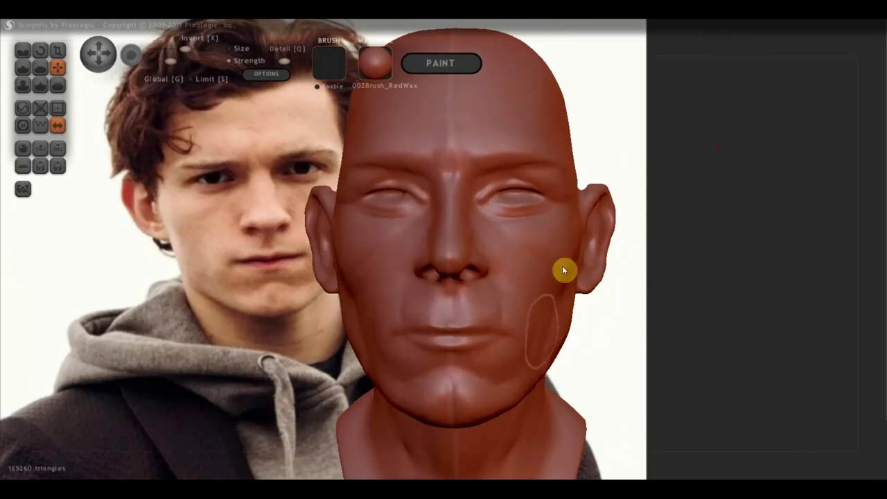
mouse_move(623, 340)
right_mouse_down()
mouse_move(646, 340)
mouse_move(568, 336)
mouse_move(622, 326)
right_mouse_up()
scroll(648, 333, "down", 3)
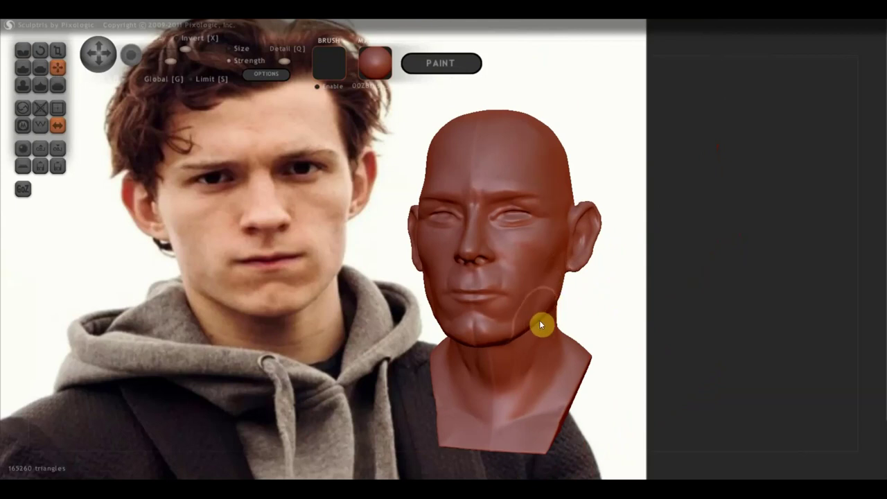
mouse_move(560, 307)
left_mouse_down()
mouse_move(566, 271)
mouse_move(556, 269)
left_mouse_up()
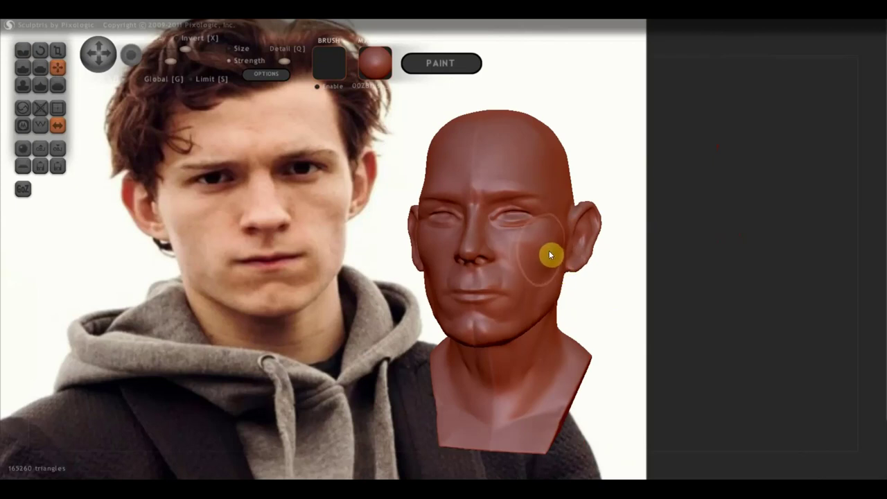
left_click_drag(610, 288, 631, 293)
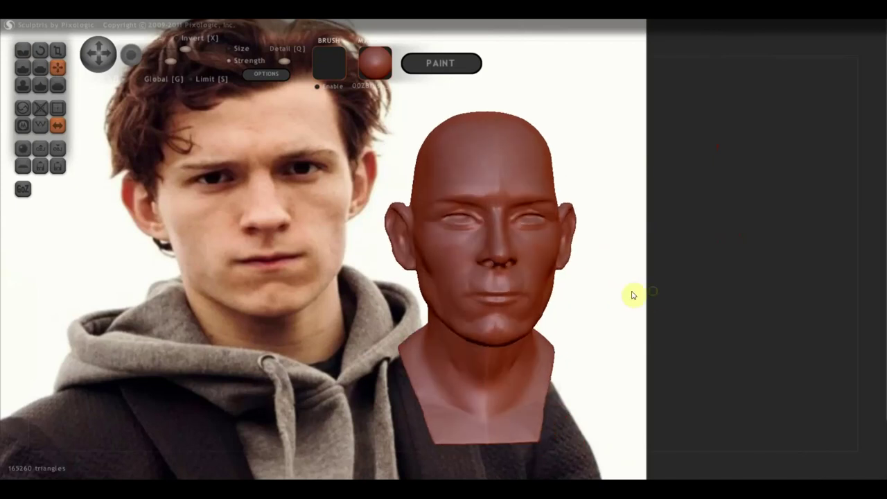
mouse_move(432, 273)
right_mouse_down()
mouse_move(456, 293)
mouse_move(411, 263)
mouse_move(426, 253)
right_mouse_up()
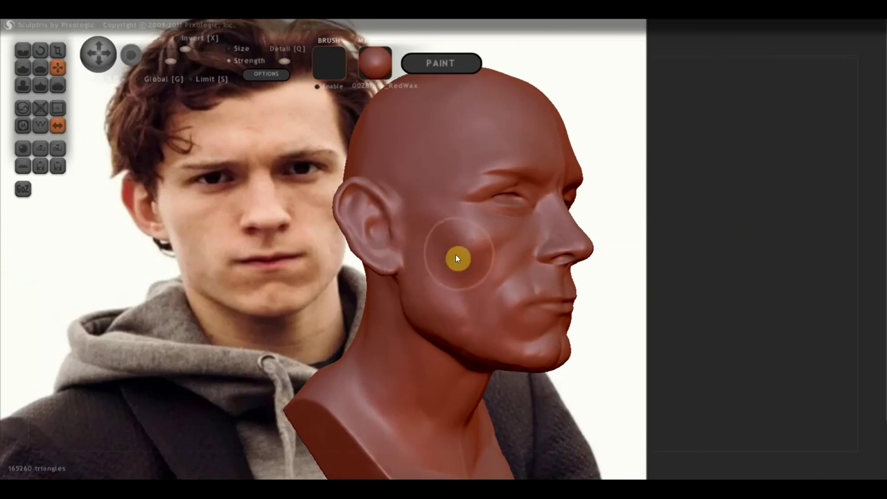
mouse_move(439, 232)
right_mouse_down()
mouse_move(363, 255)
mouse_move(355, 234)
right_mouse_up()
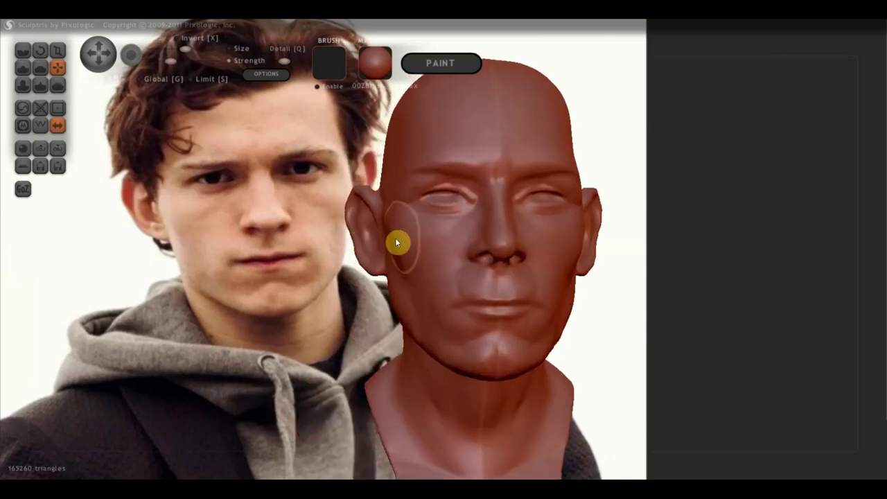
mouse_move(591, 296)
right_mouse_down()
mouse_move(656, 293)
mouse_move(614, 293)
mouse_move(625, 297)
right_mouse_up()
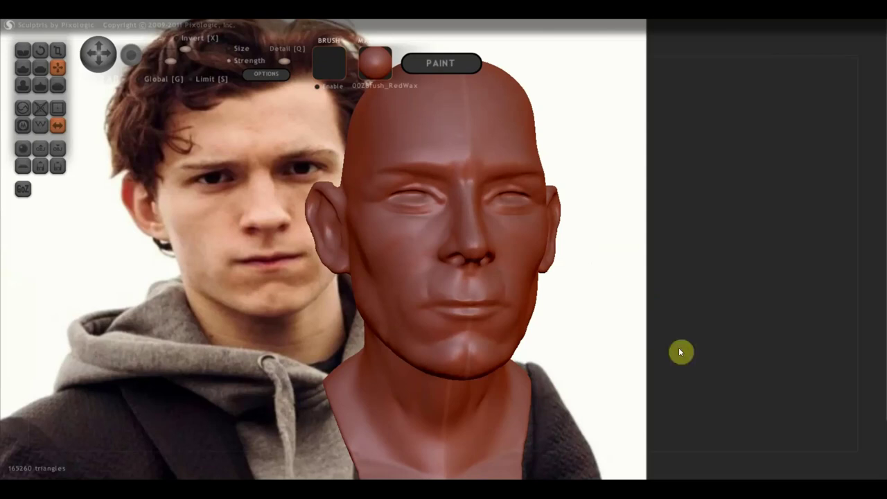
left_click(672, 477)
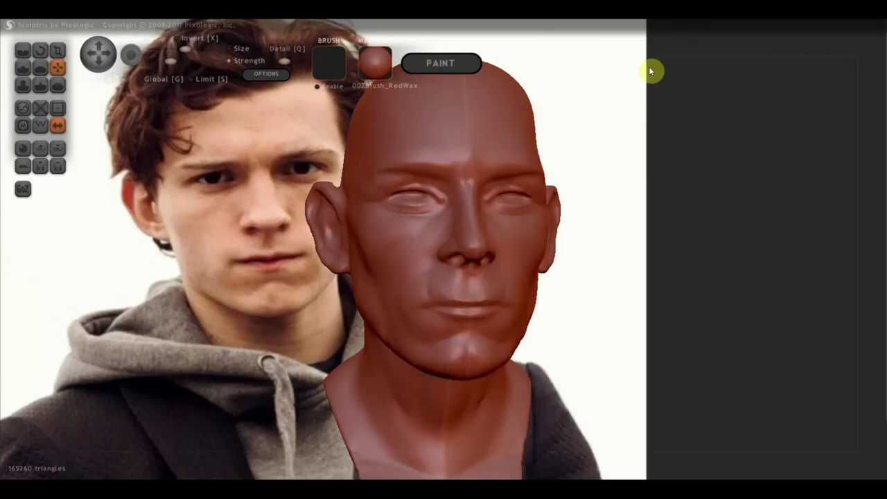